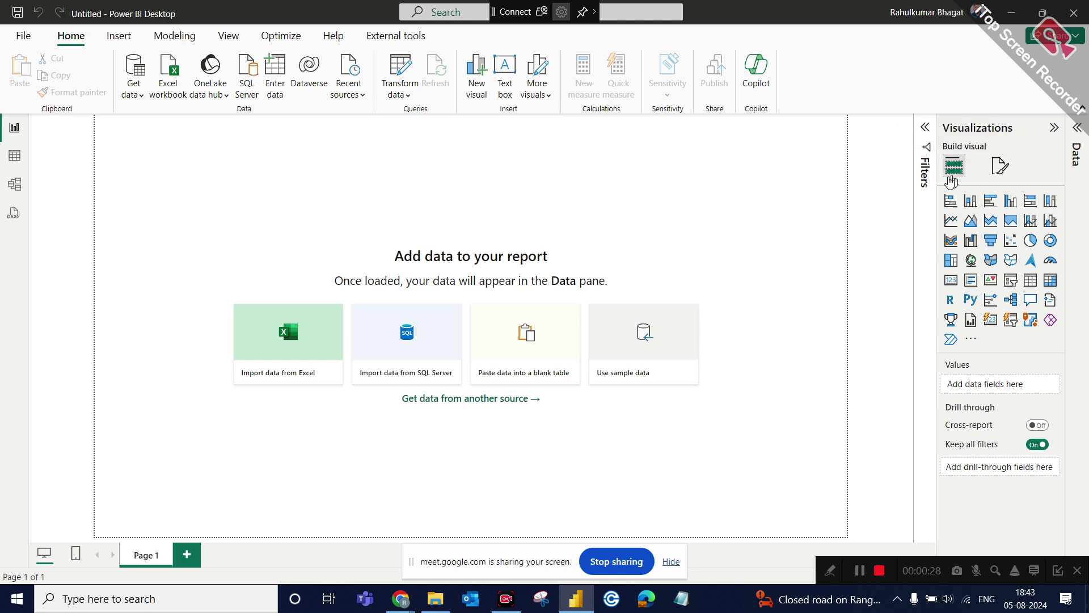
Change the report page's canvas type to Letter and return it to 16:9.
left_click(1002, 166)
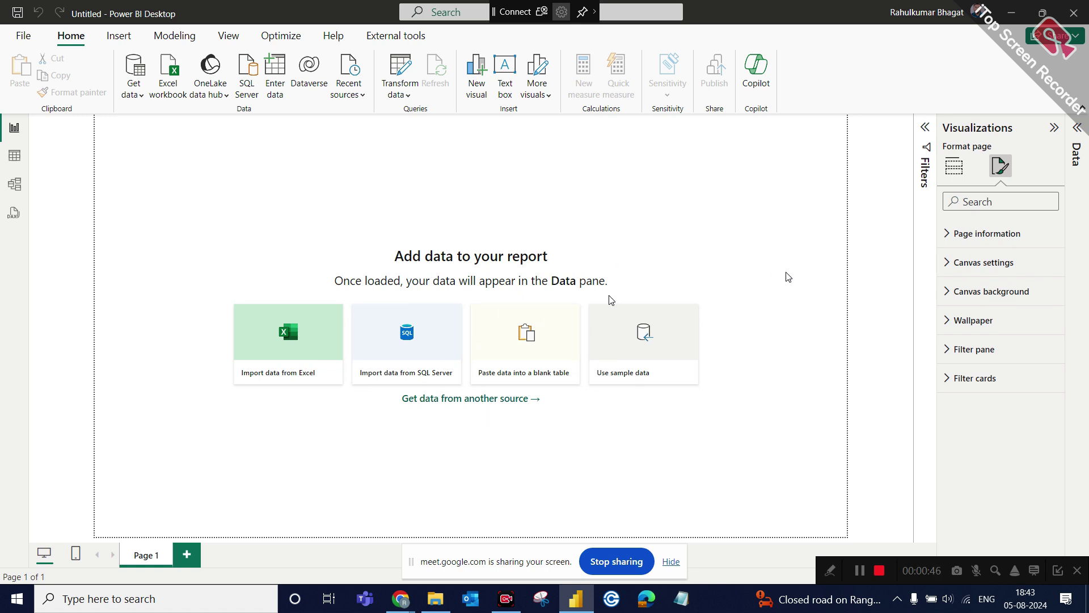
left_click(949, 238)
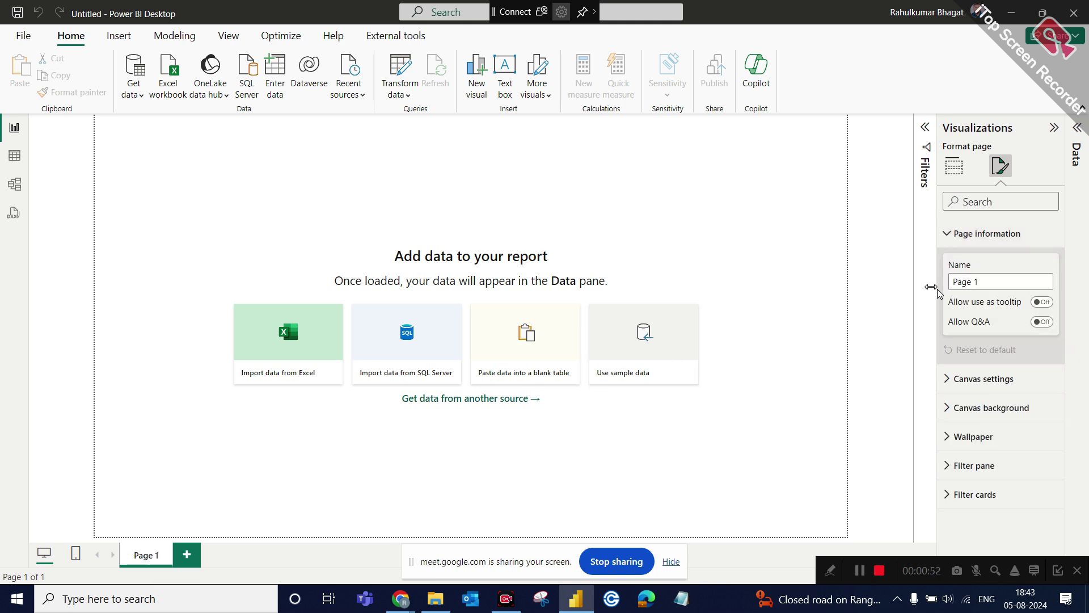
left_click(967, 379)
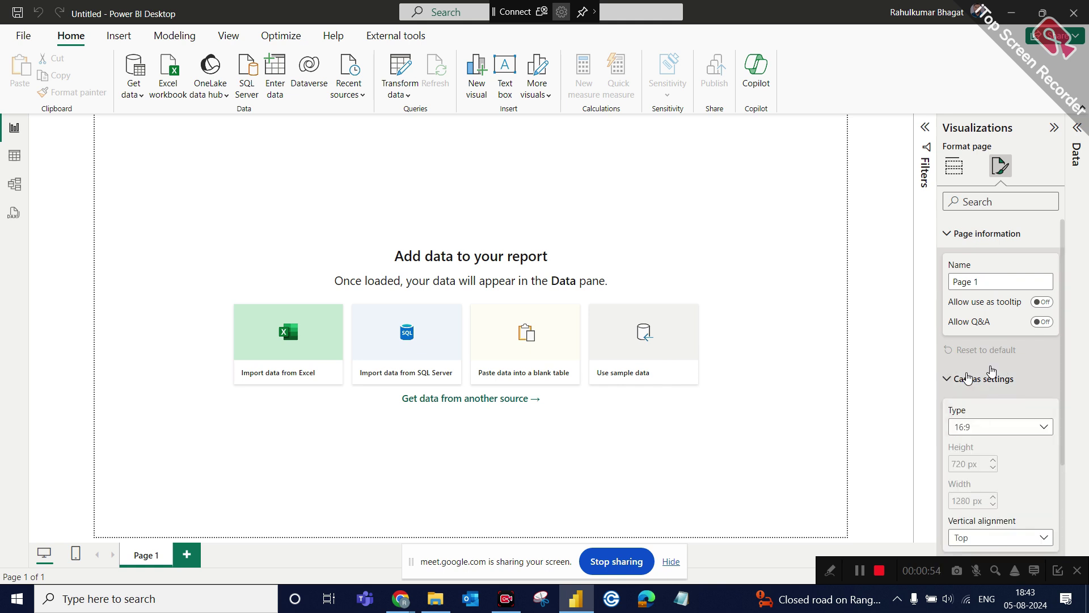
scroll(986, 465, "down", 3)
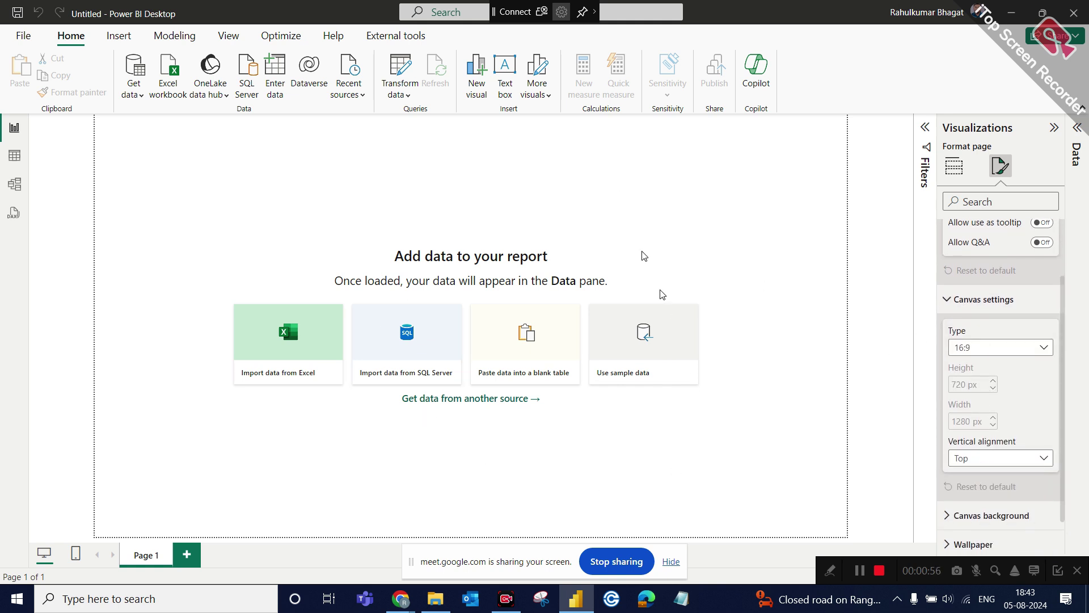
left_click(1036, 357)
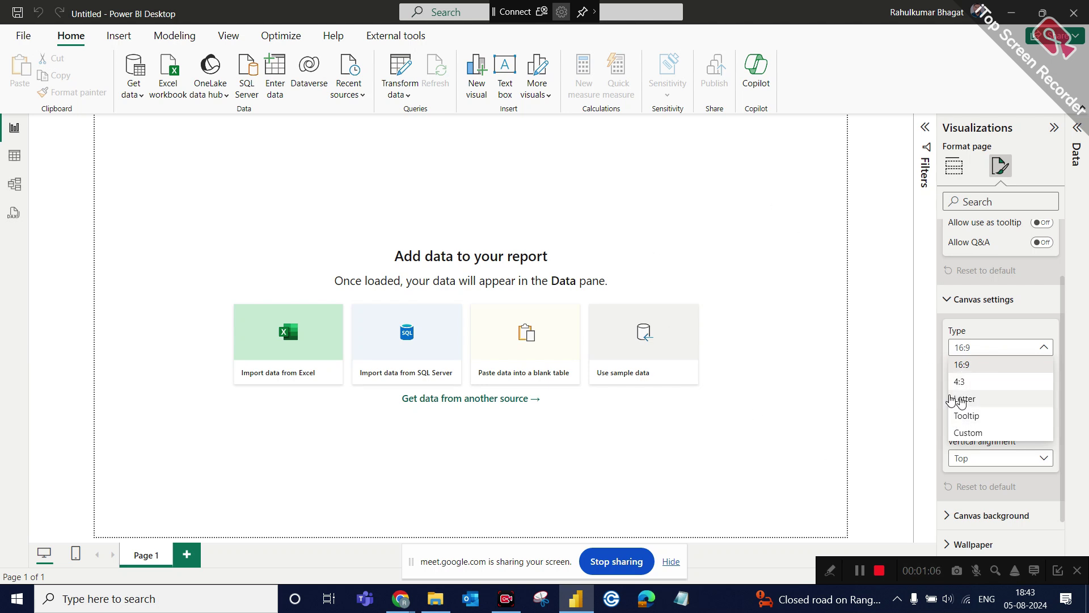
left_click(977, 405)
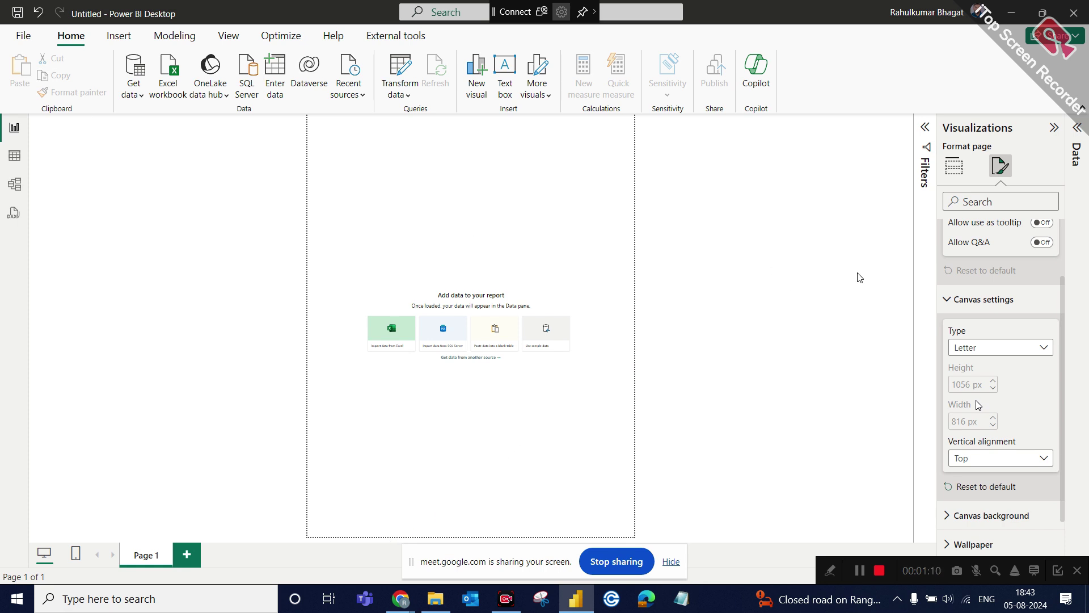
left_click(969, 348)
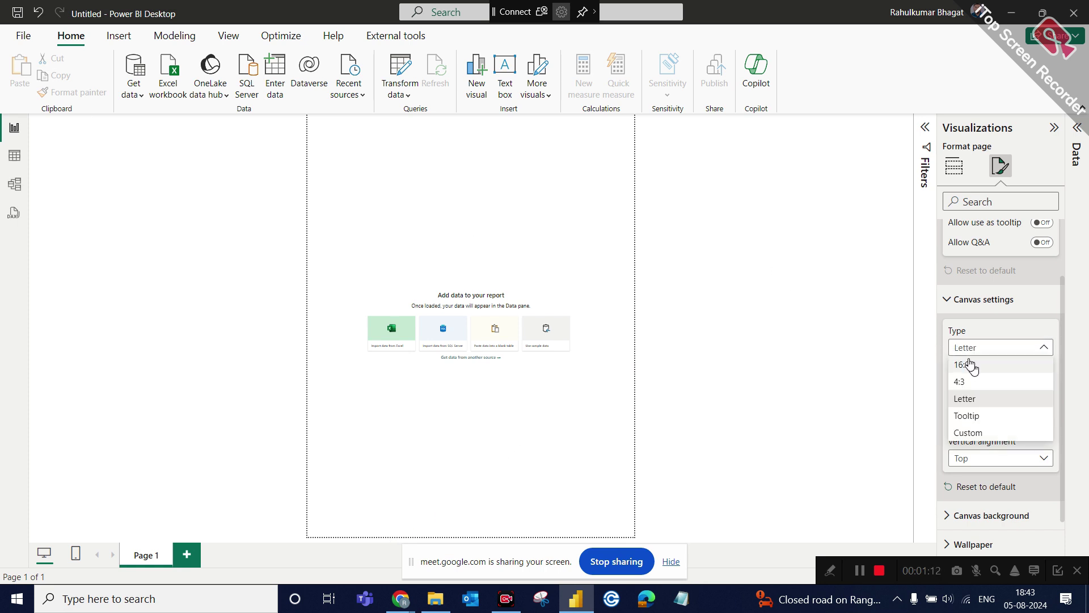
left_click(972, 365)
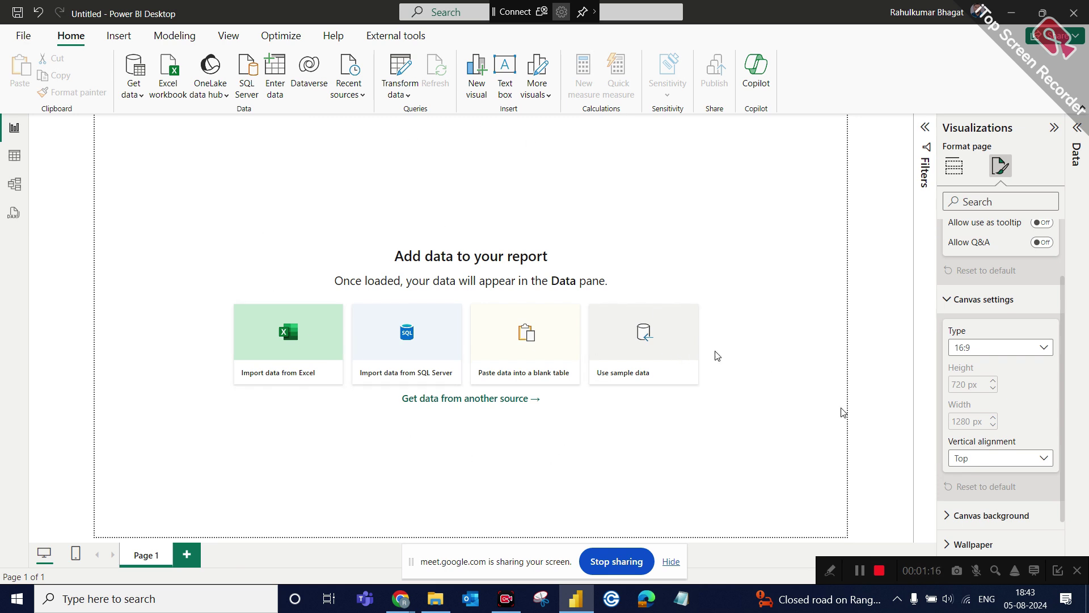
Try the Custom canvas type for the report page and restore the 16:9 type.
left_click(1009, 349)
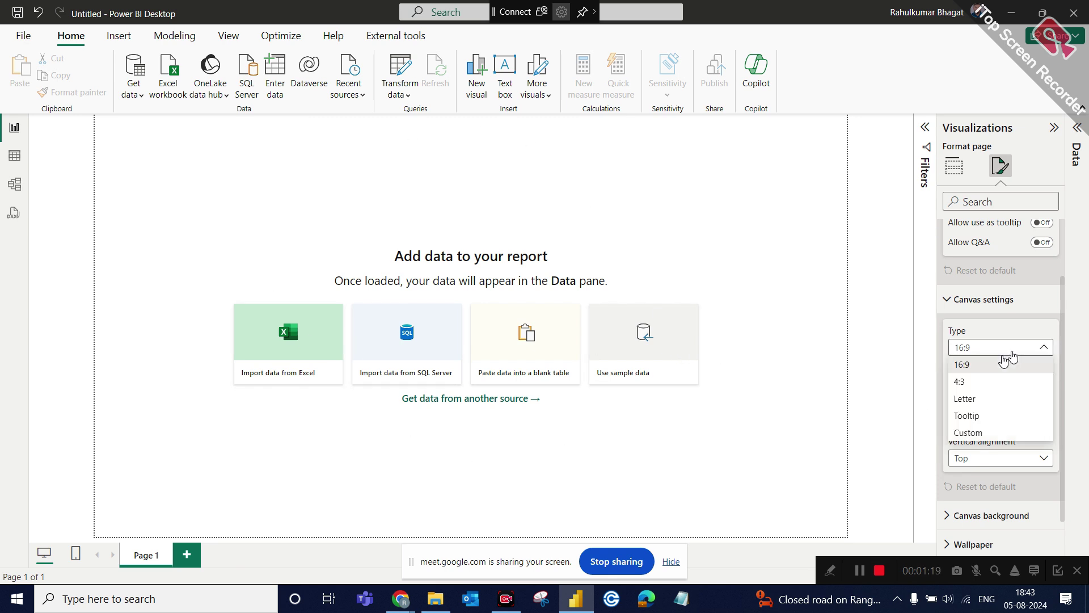
left_click(964, 433)
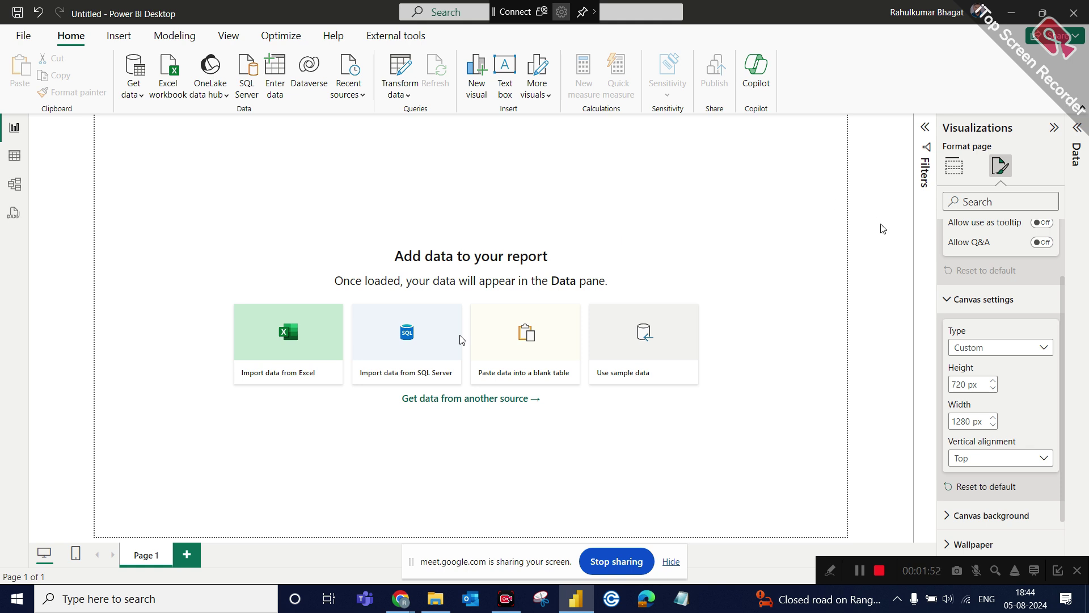
left_click(1034, 348)
left_click(966, 367)
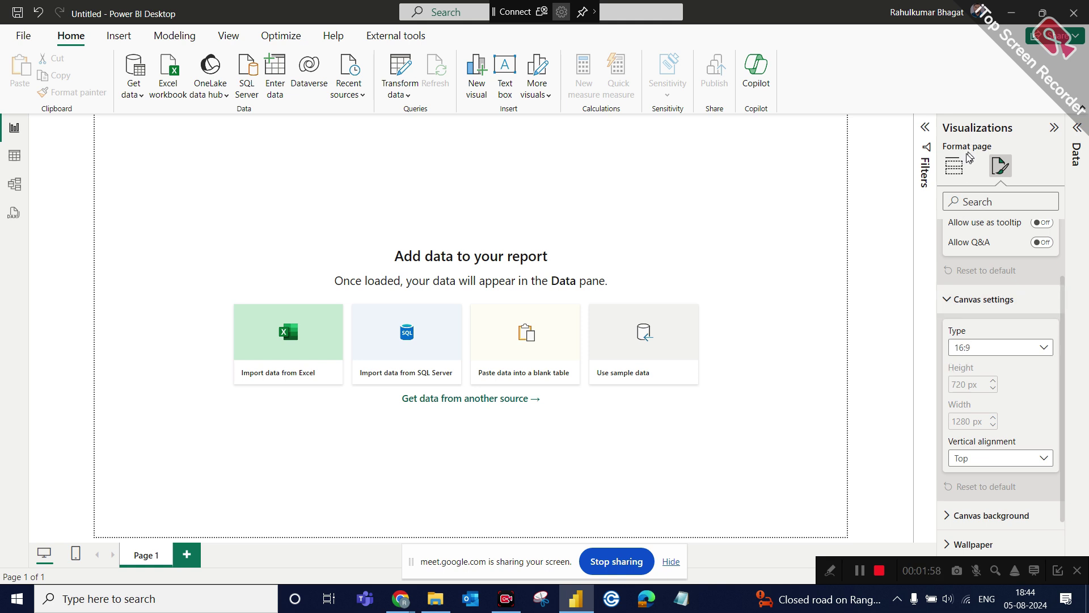
Give the canvas background a salmon-orange color and set its transparency to 60%.
left_click(951, 301)
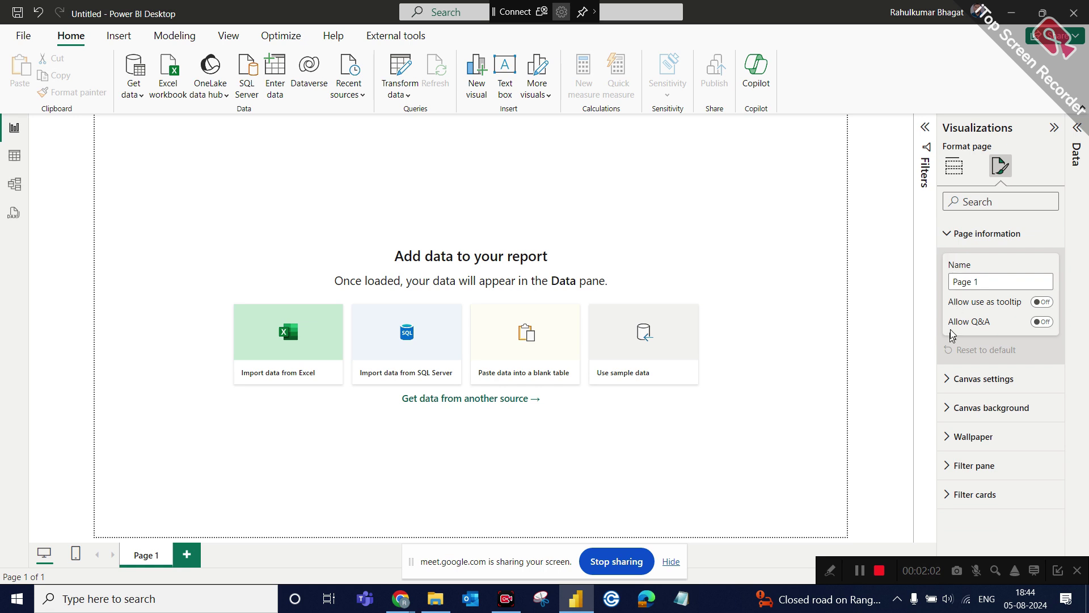
left_click(947, 410)
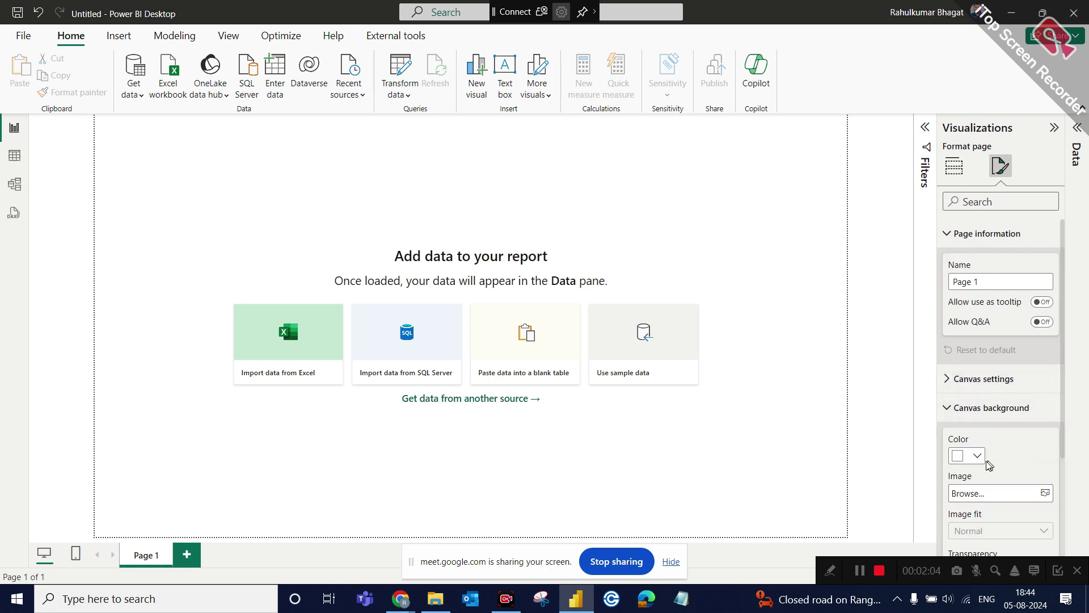
scroll(946, 397, "down", 2)
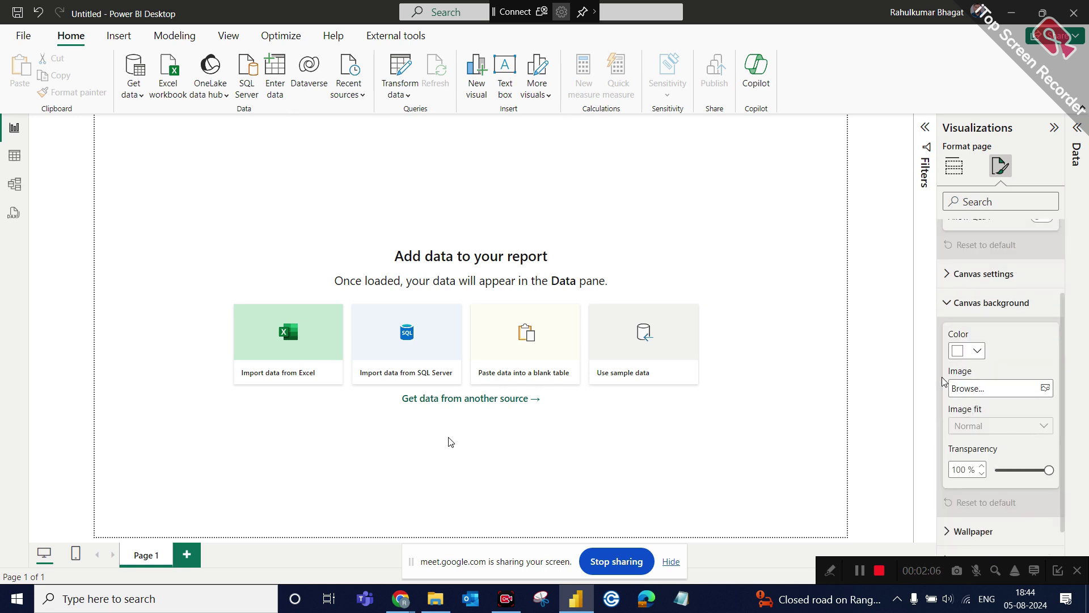
left_click(976, 350)
left_click(955, 181)
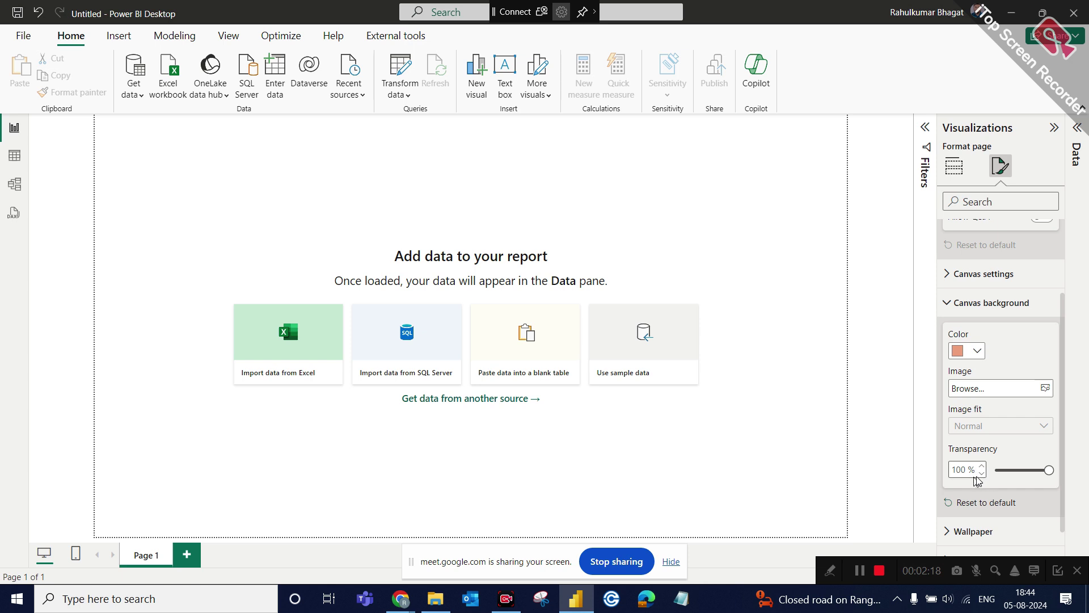
left_click_drag(1048, 470, 988, 469)
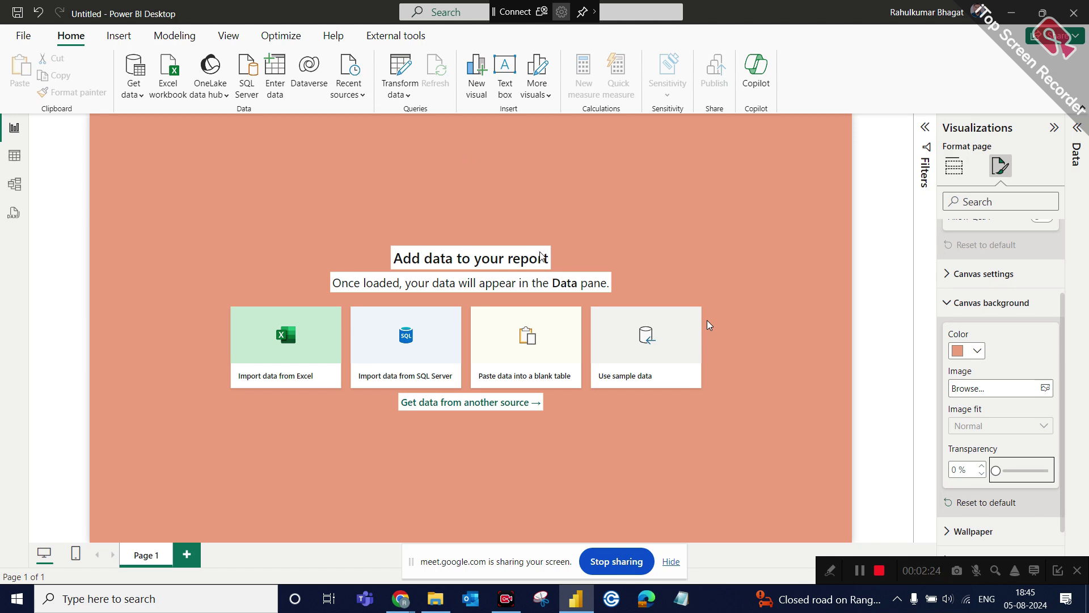
left_click_drag(995, 471, 1028, 471)
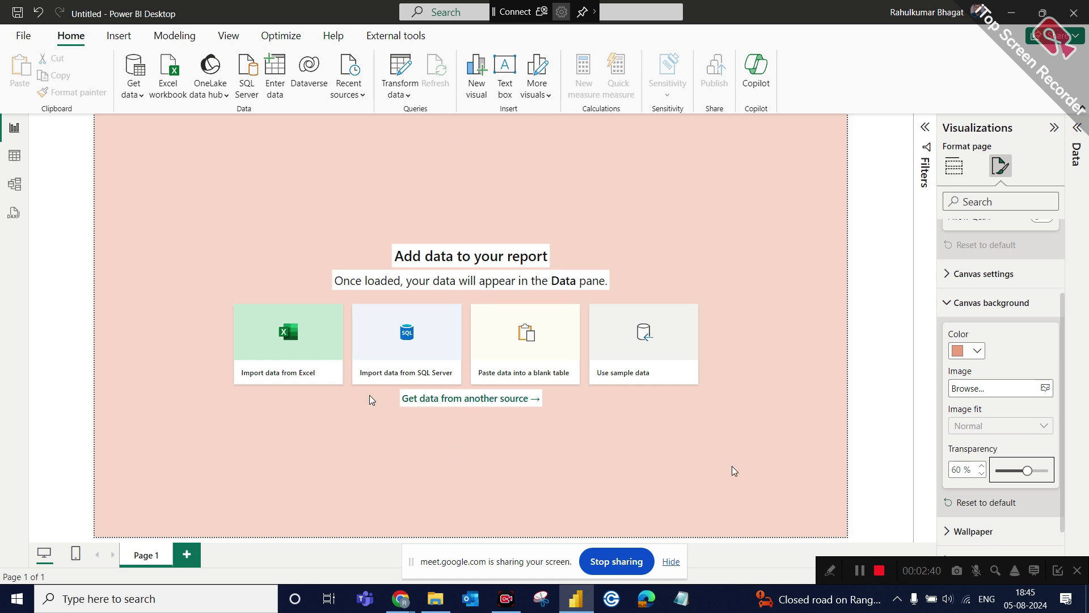
Add Winspire Logo.jpg from the Desktop as the canvas background image.
left_click(1047, 388)
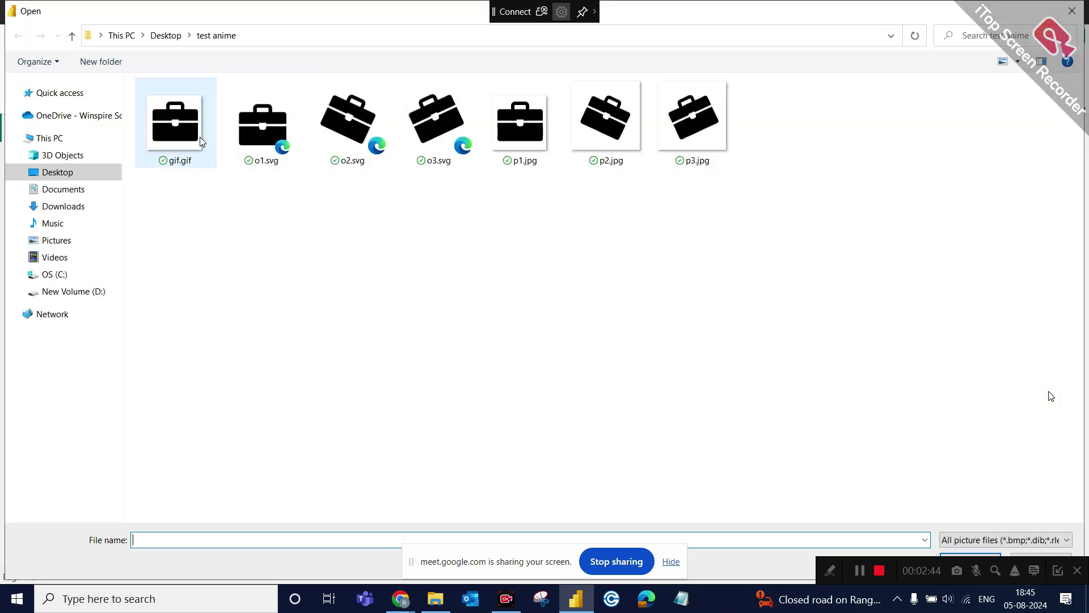
left_click(71, 173)
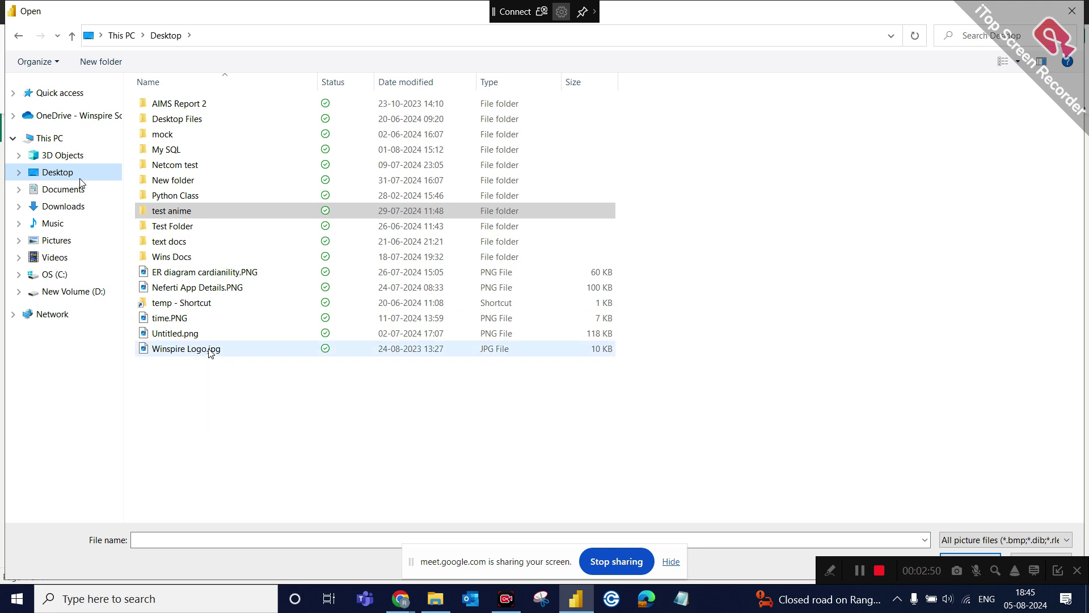
left_click(211, 352)
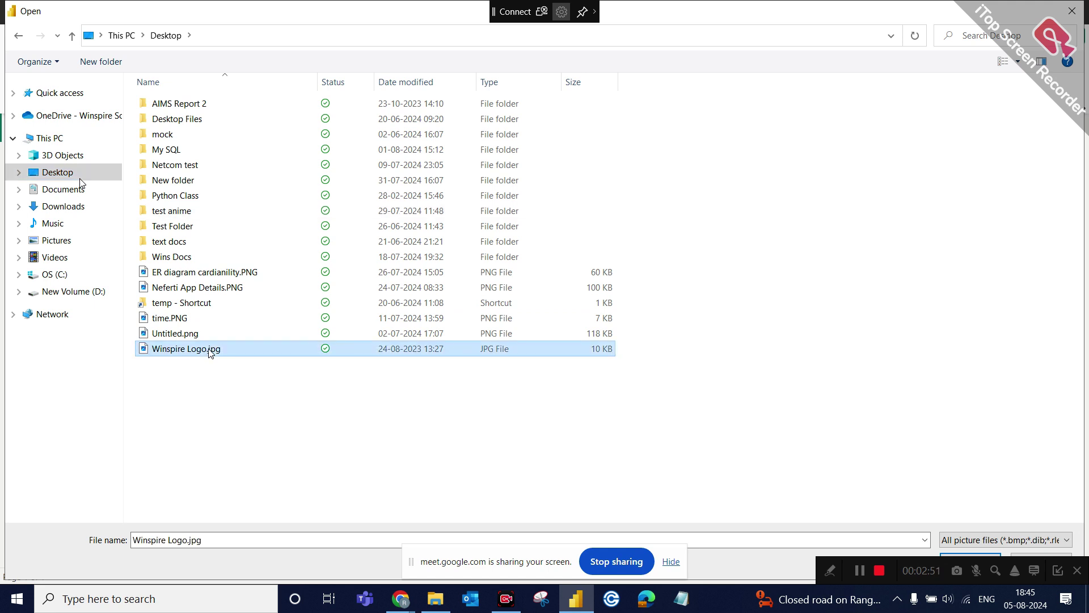
left_click(971, 556)
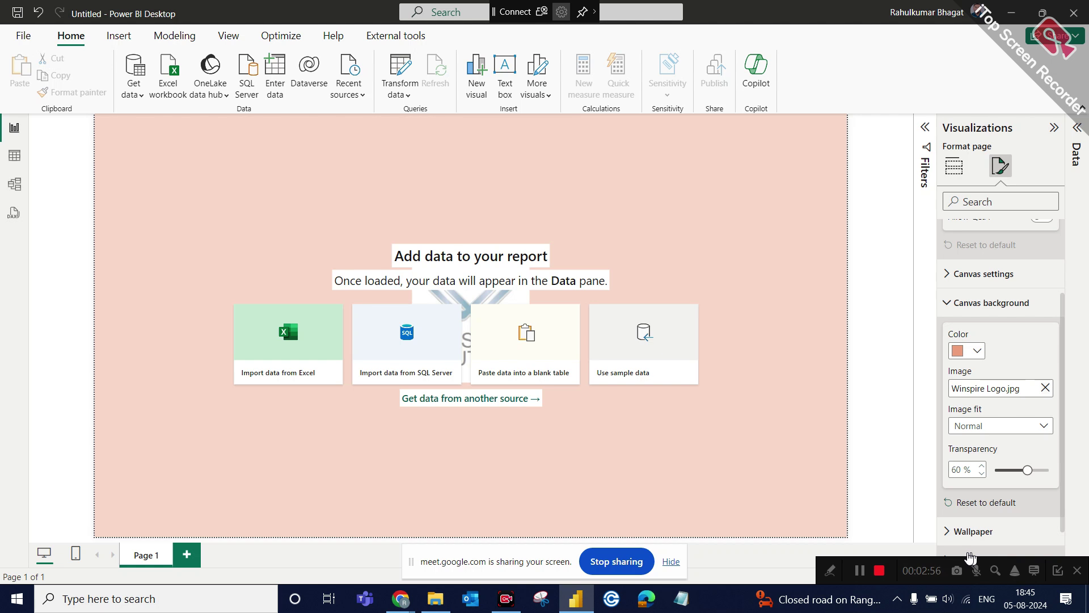
Try the Fill and Fit image fits on the background logo and remove the image from the canvas.
left_click(1043, 426)
left_click(979, 479)
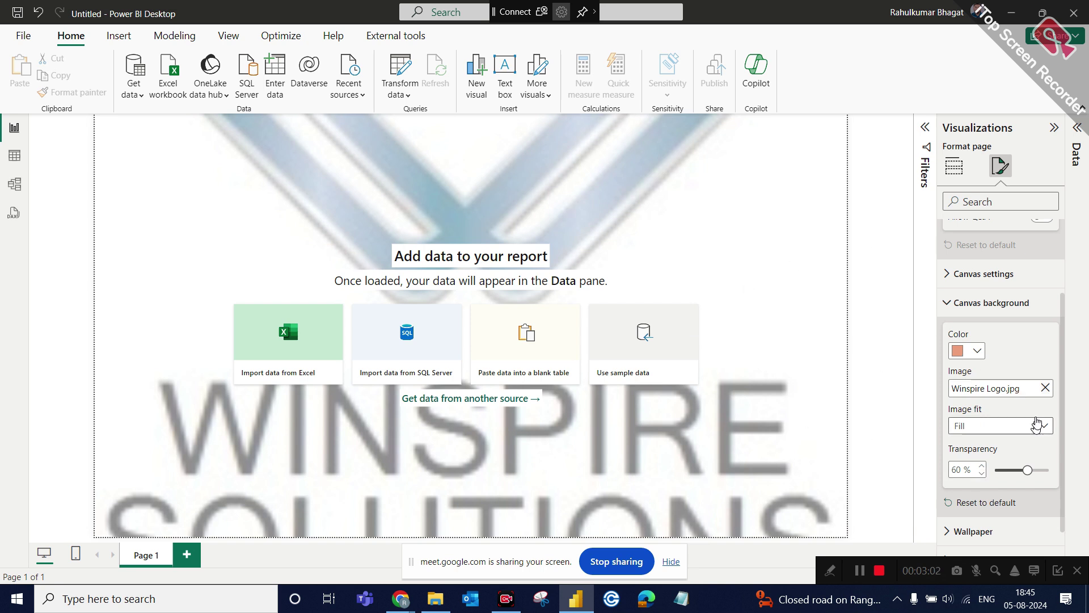
left_click(1012, 436)
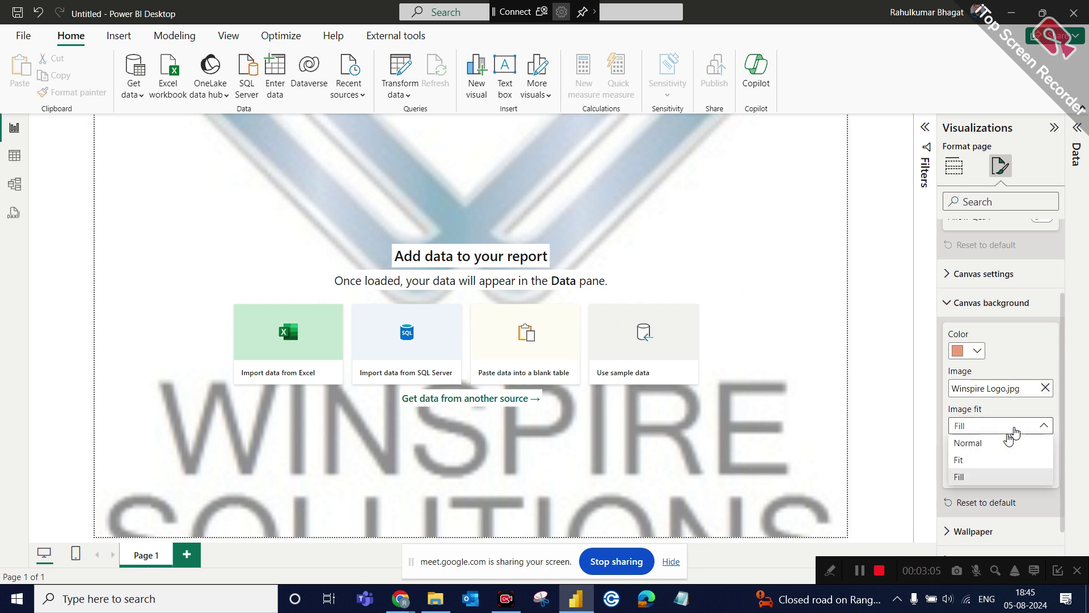
left_click(976, 460)
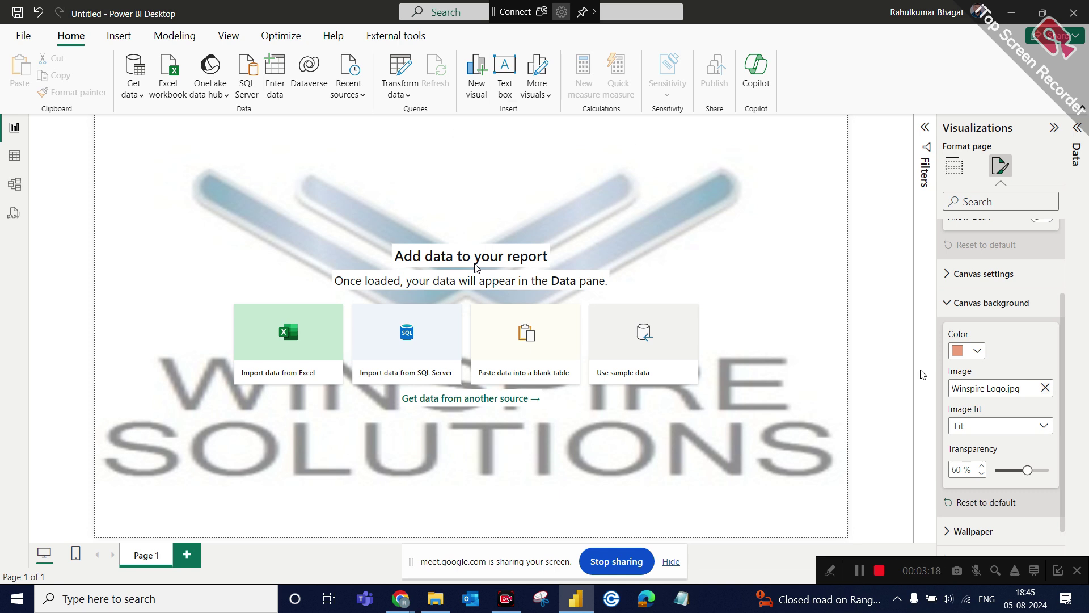
left_click(1046, 387)
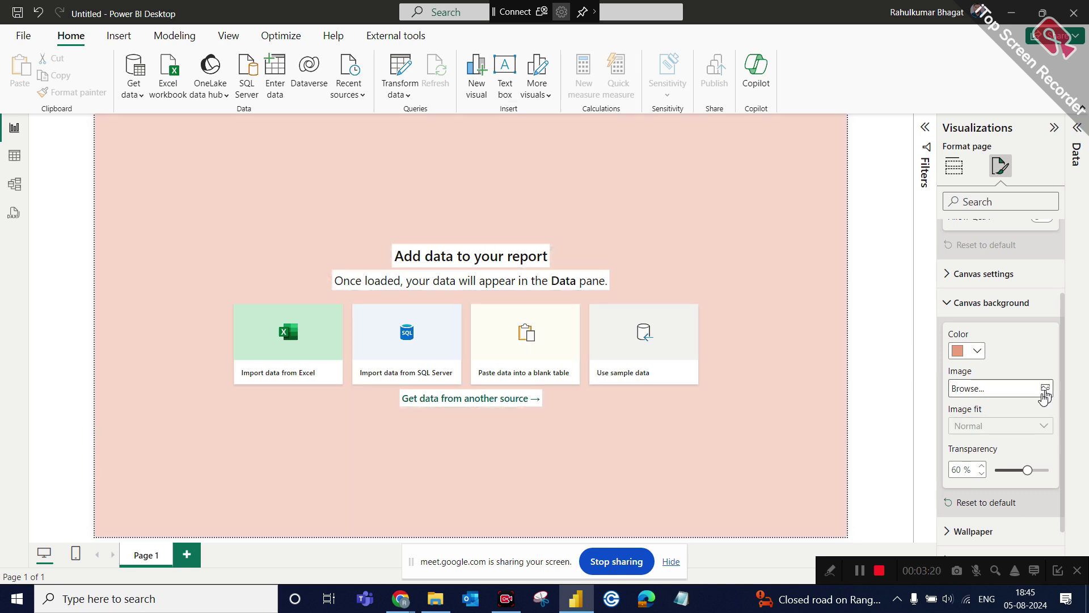
Examine the page's wallpaper options for color, image and transparency, and return to the visual building options.
scroll(959, 423, "down", 1)
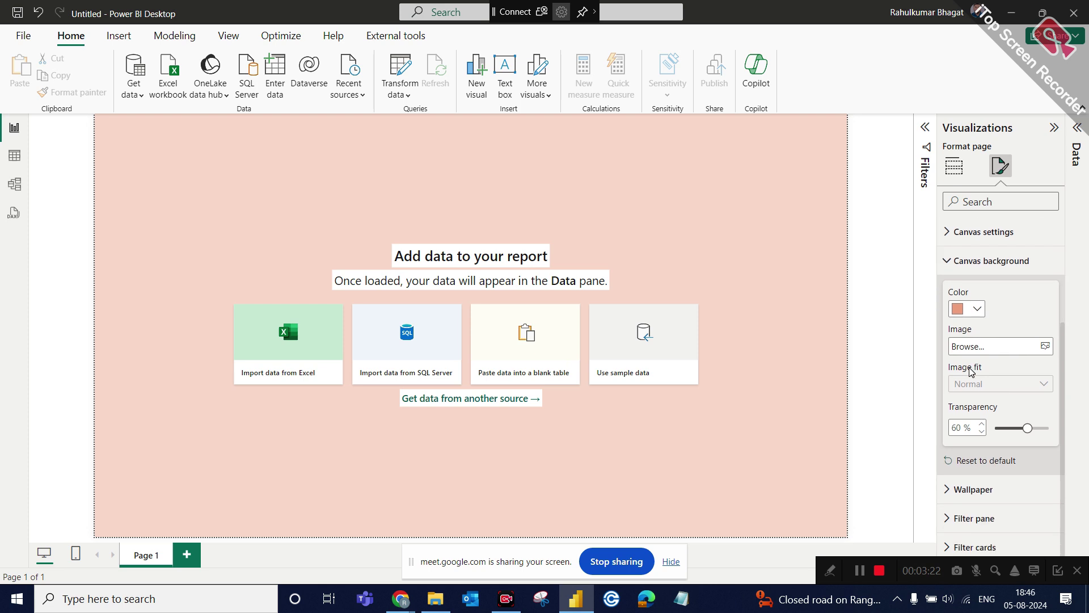
left_click(952, 485)
scroll(954, 488, "down", 4)
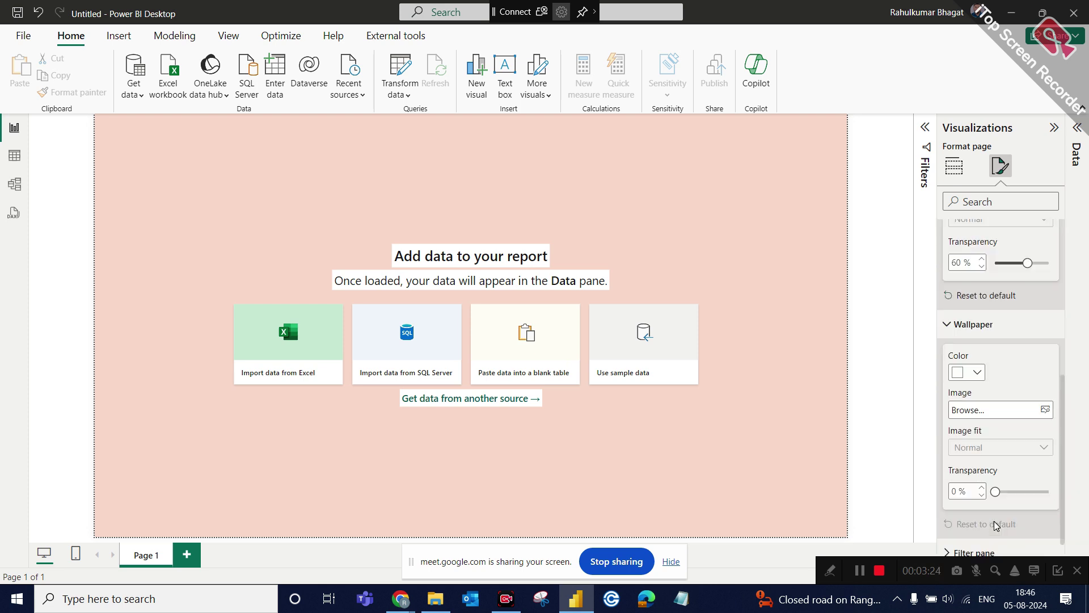
scroll(980, 497, "down", 1)
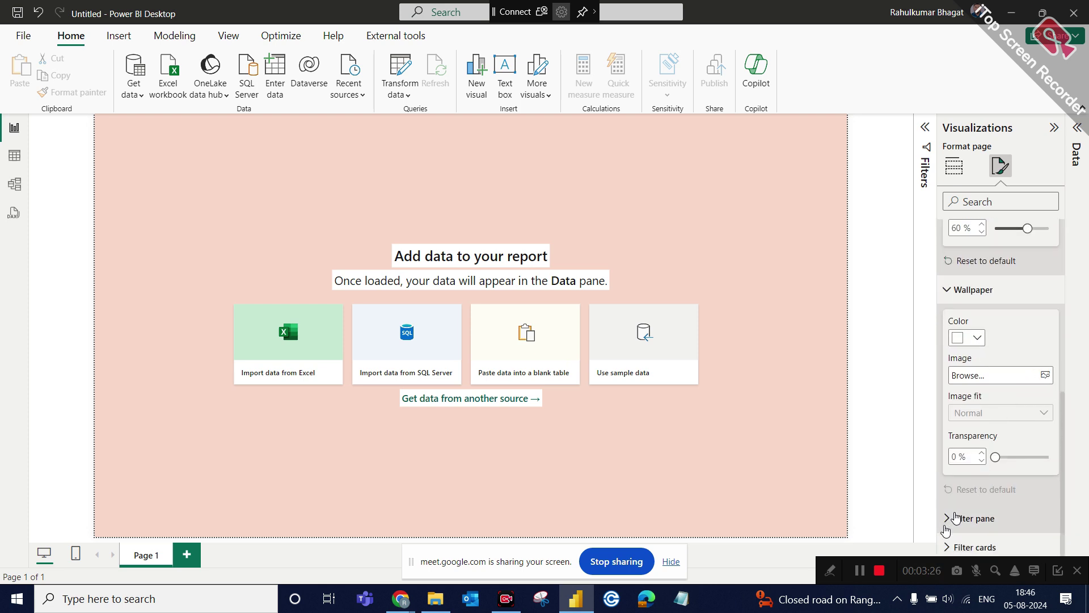
left_click(954, 165)
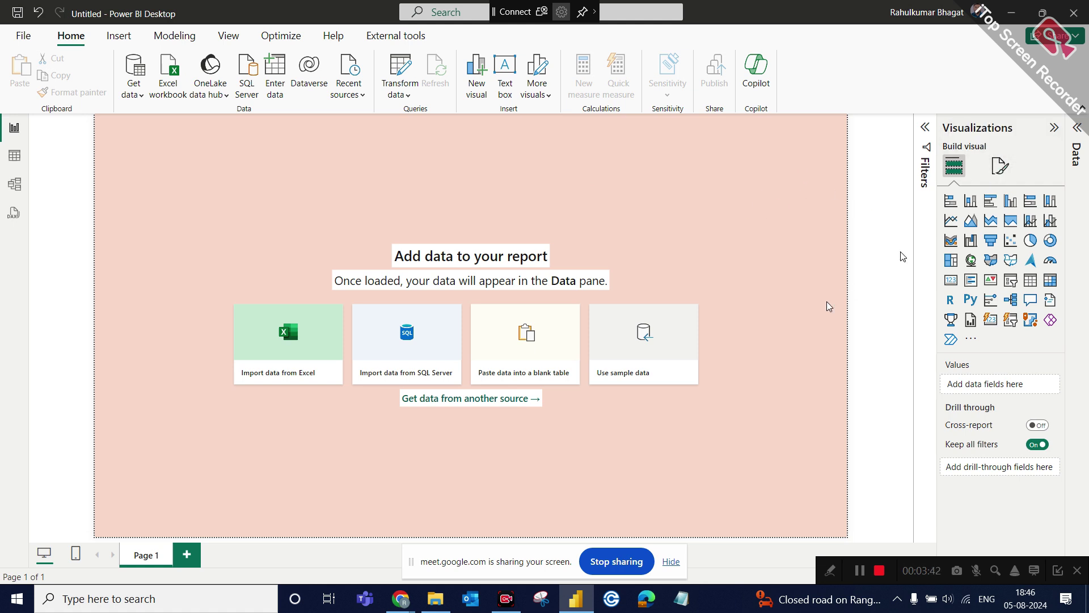
Switch to the Google Meet call, admit the waiting participant and close the people list.
mouse_move(386, 587)
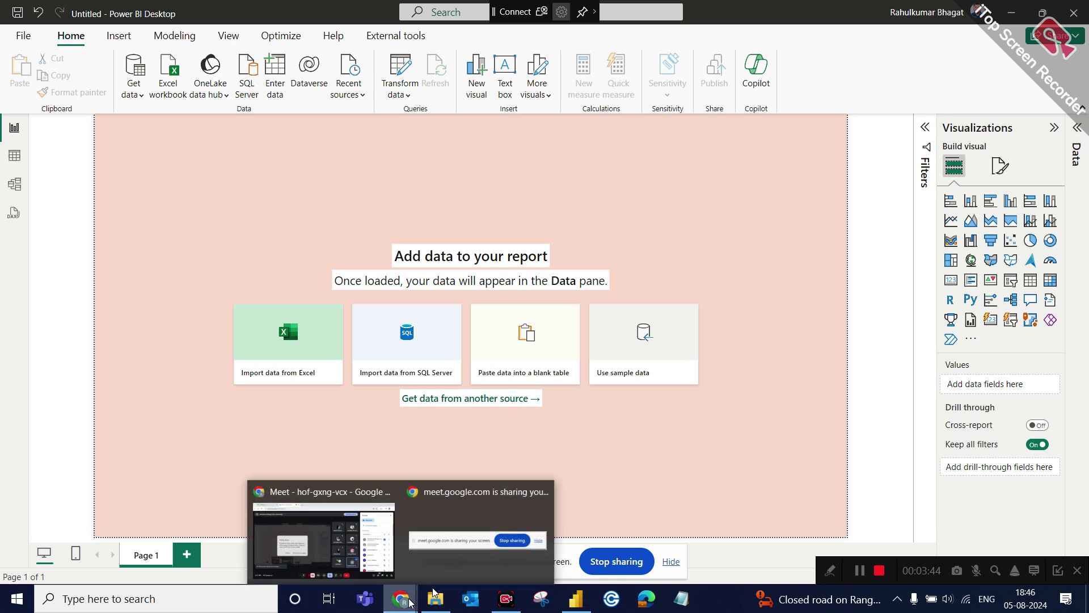
left_click(323, 536)
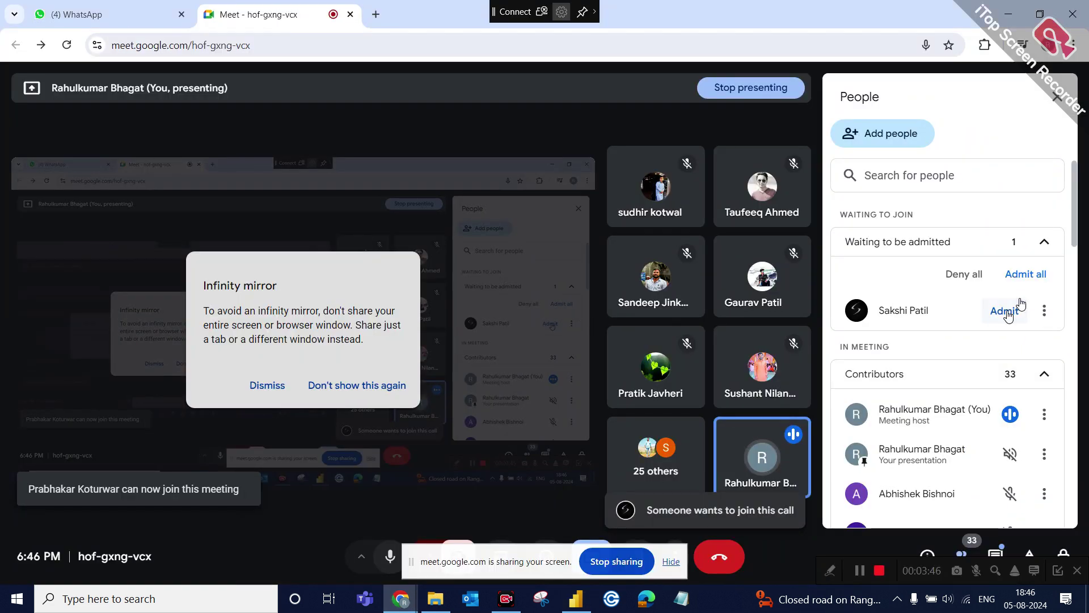
left_click(1005, 311)
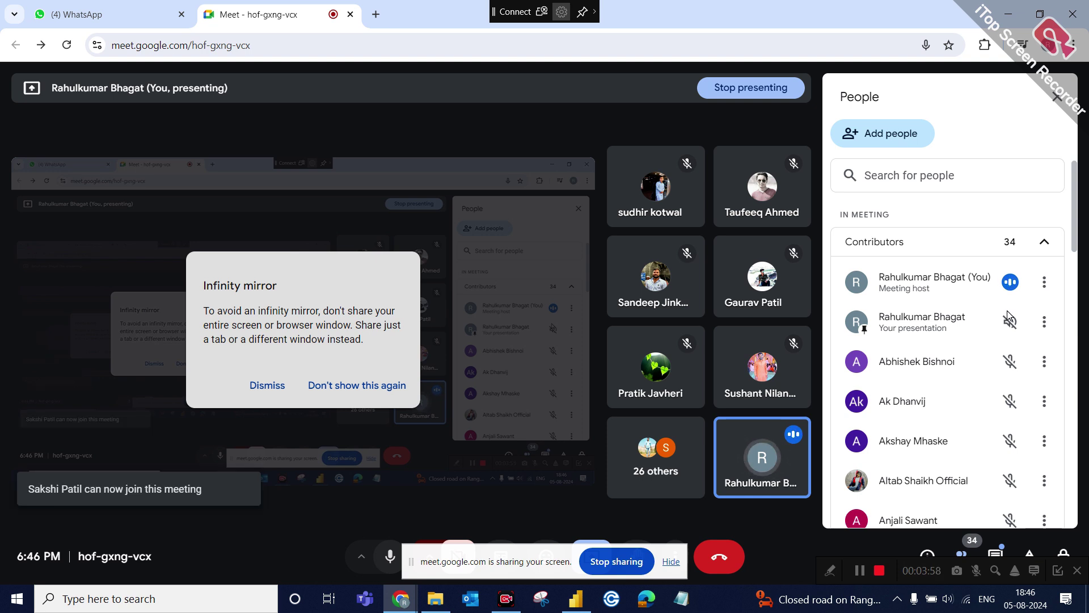
left_click(1059, 101)
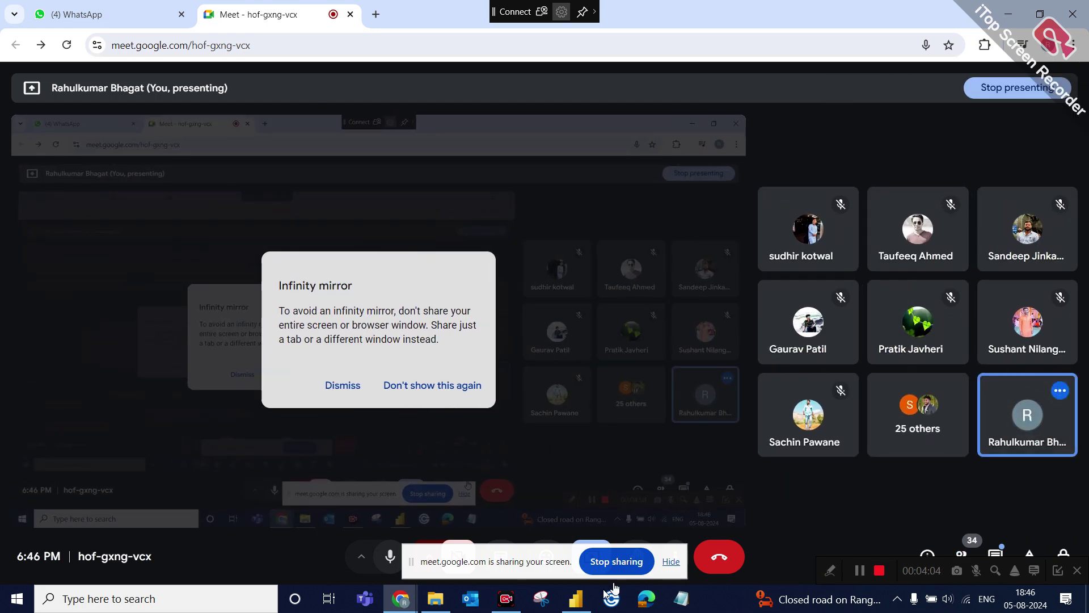
Check the in-call messages in Google Meet and switch back to Power BI Desktop.
left_click(997, 554)
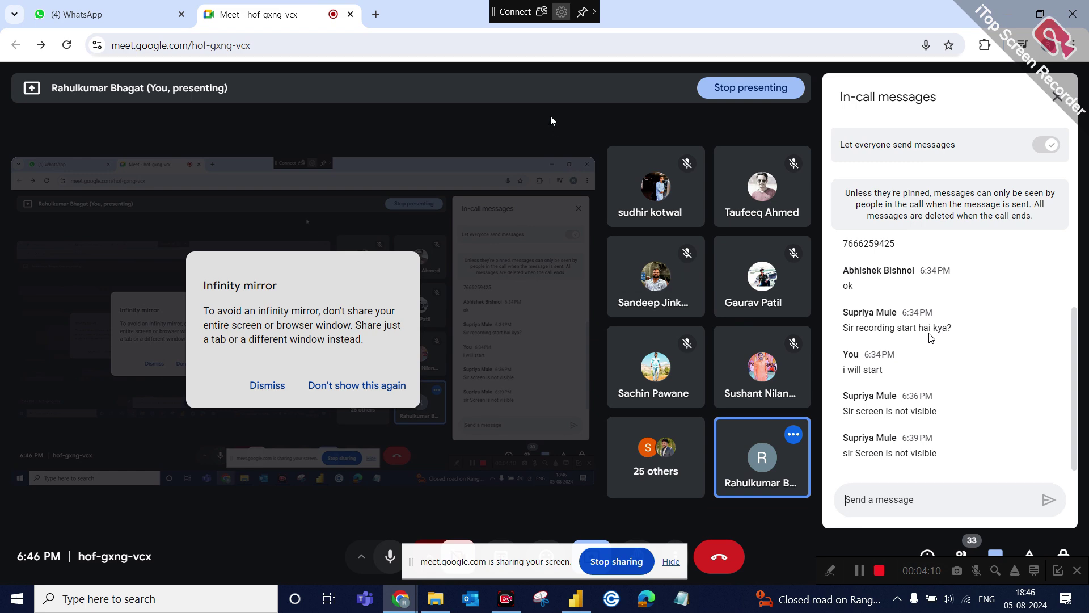
left_click(576, 599)
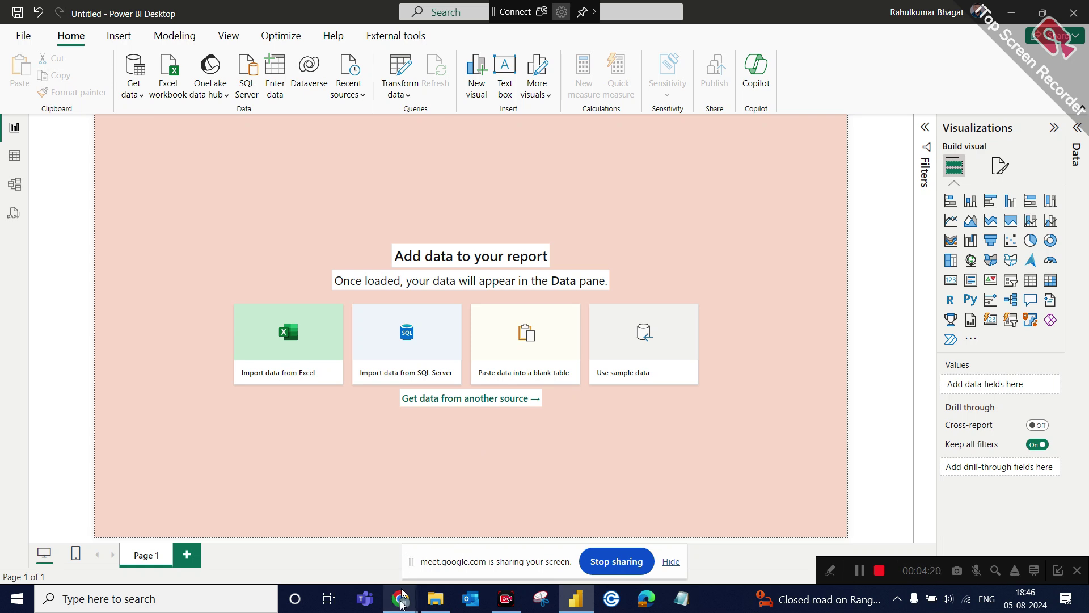
Switch to WhatsApp Web in the browser and open the most recent chat at the head of the conversation list.
mouse_move(401, 596)
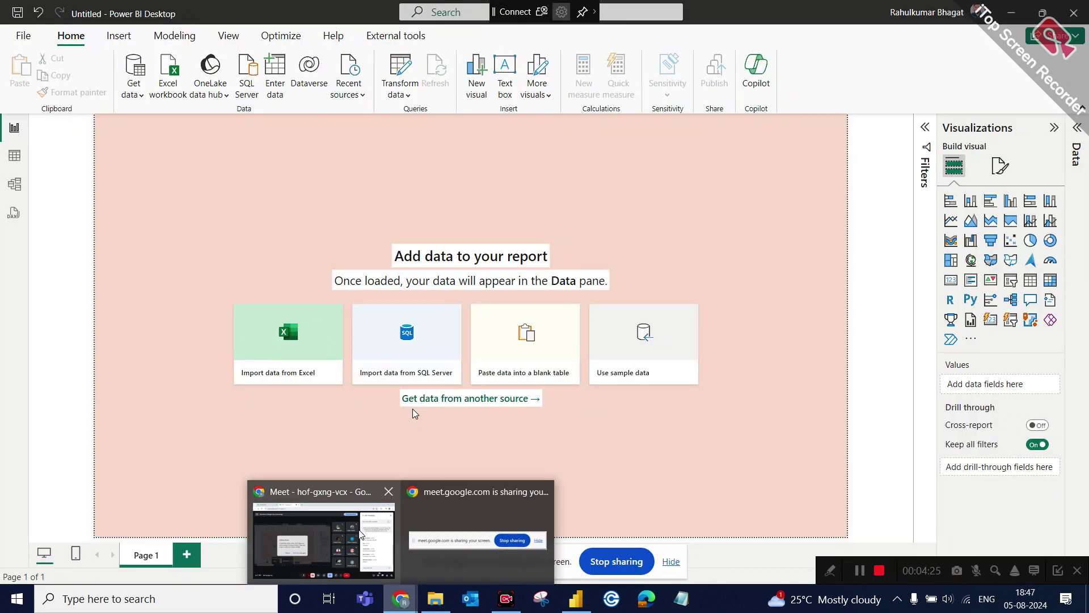
left_click(360, 533)
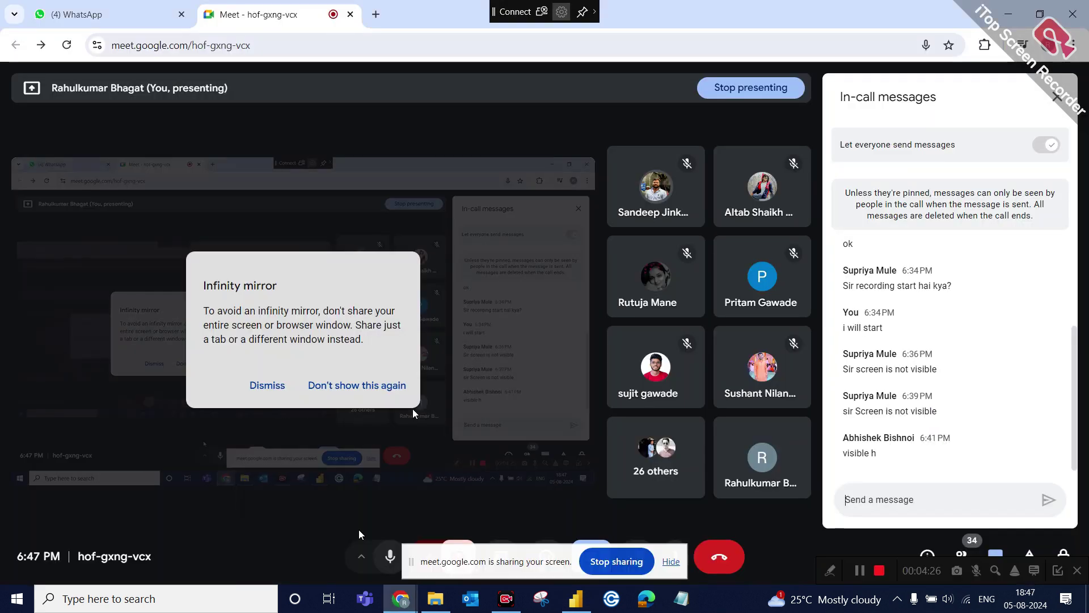
left_click(128, 13)
left_click(152, 219)
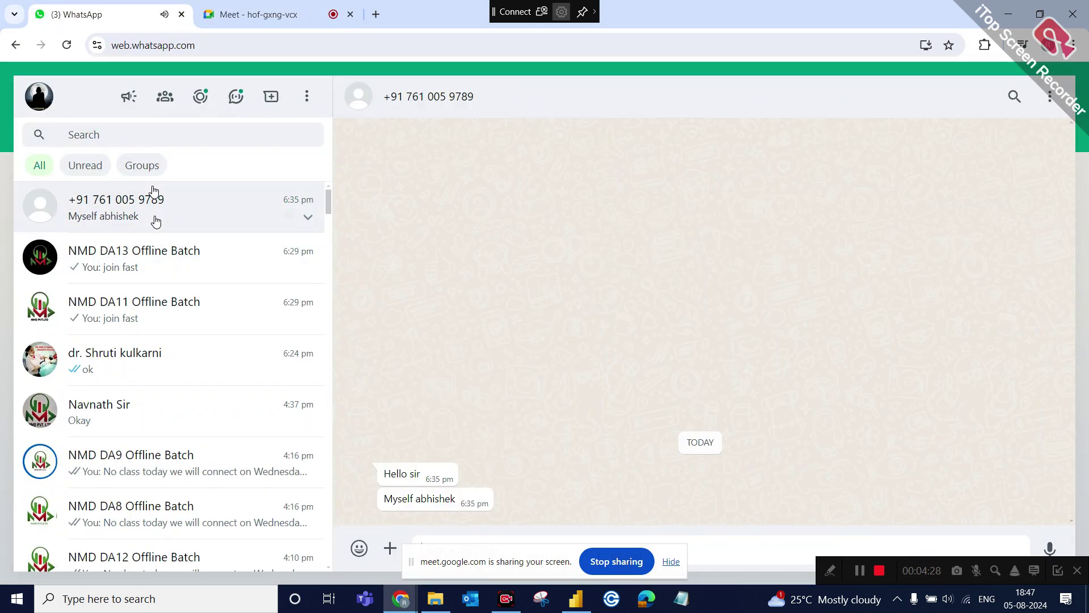
Send the document AdventureWorks CSV Files.zip from the PowerBI Course folder to the open chat.
left_click(385, 551)
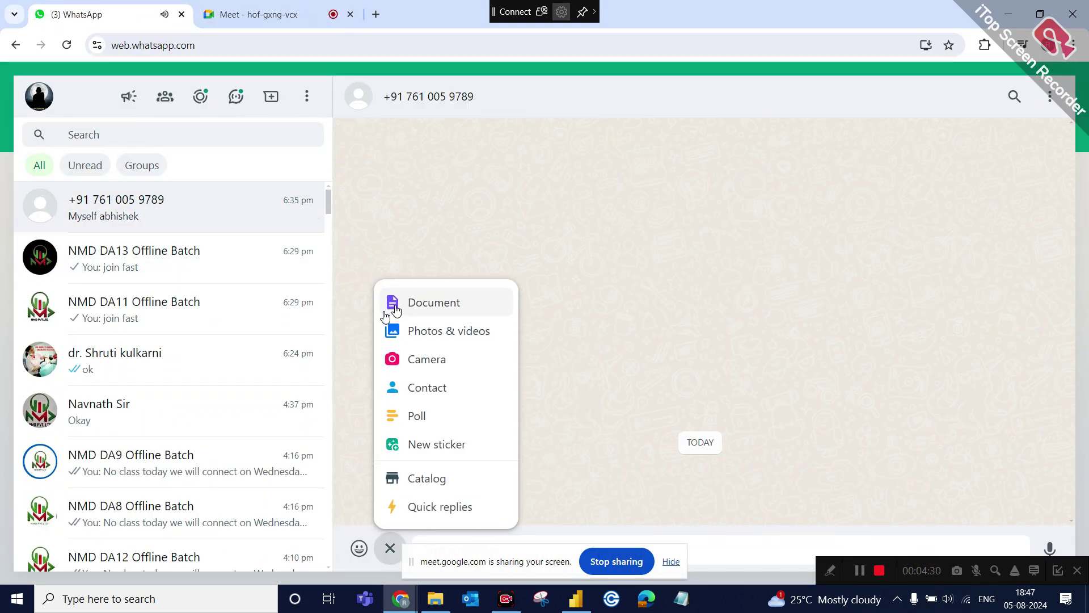
left_click(426, 311)
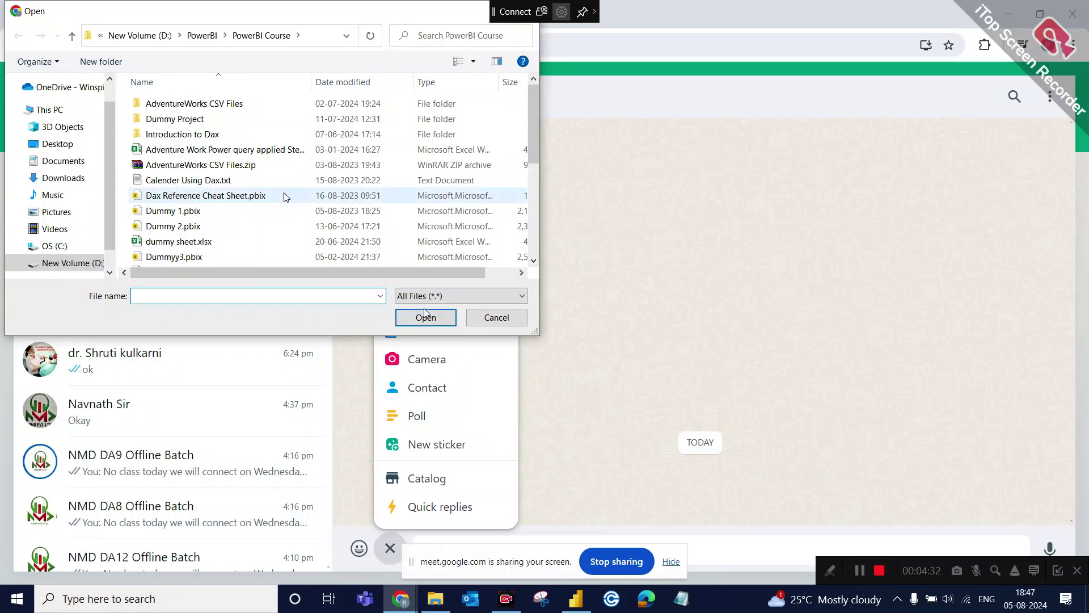
scroll(284, 197, "down", 5)
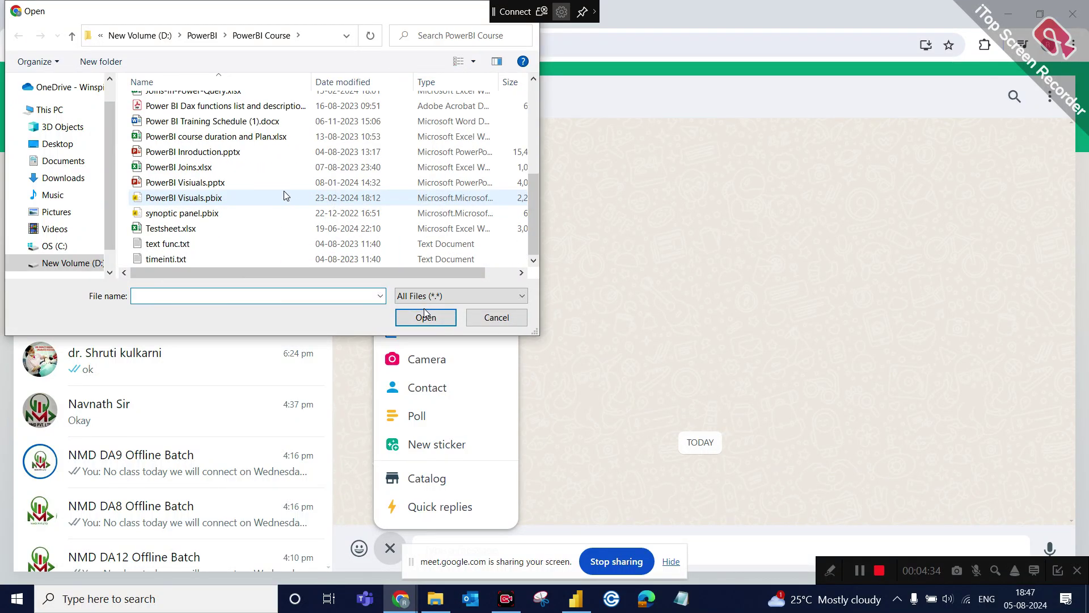
scroll(286, 195, "up", 4)
left_click(247, 148)
left_click(425, 315)
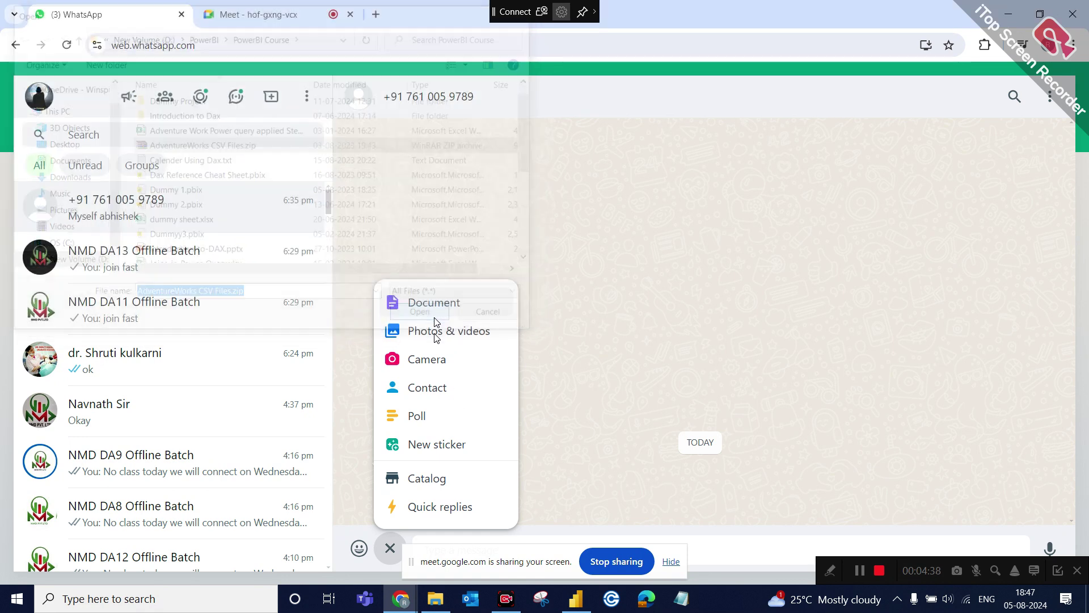
left_click(1031, 535)
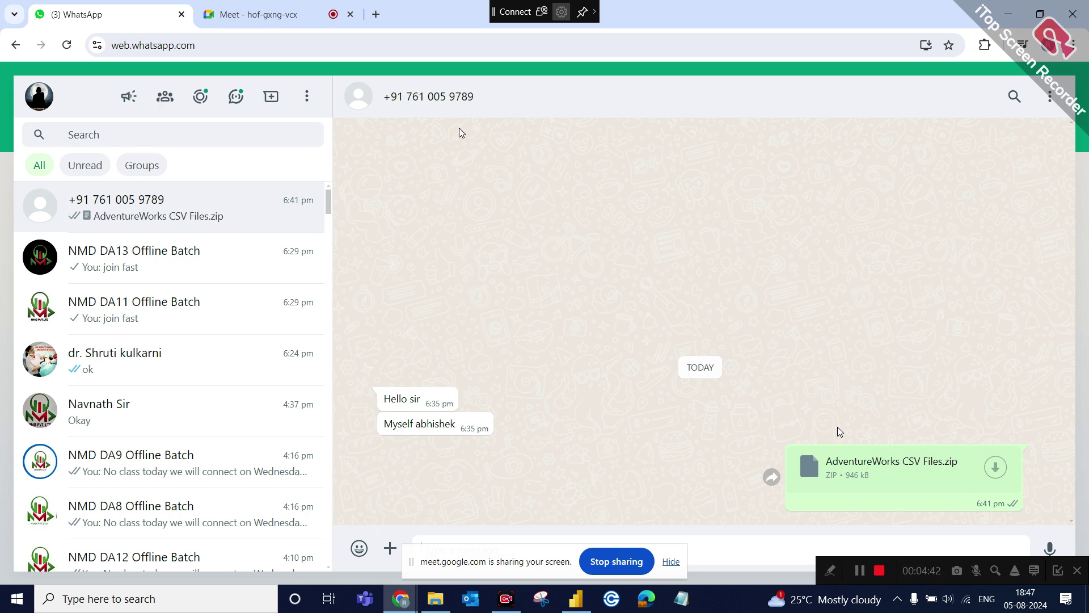
Return to the Google Meet call, close the in-call messages and switch back to Power BI Desktop, moving the recorder toolbar out of the way.
left_click(241, 14)
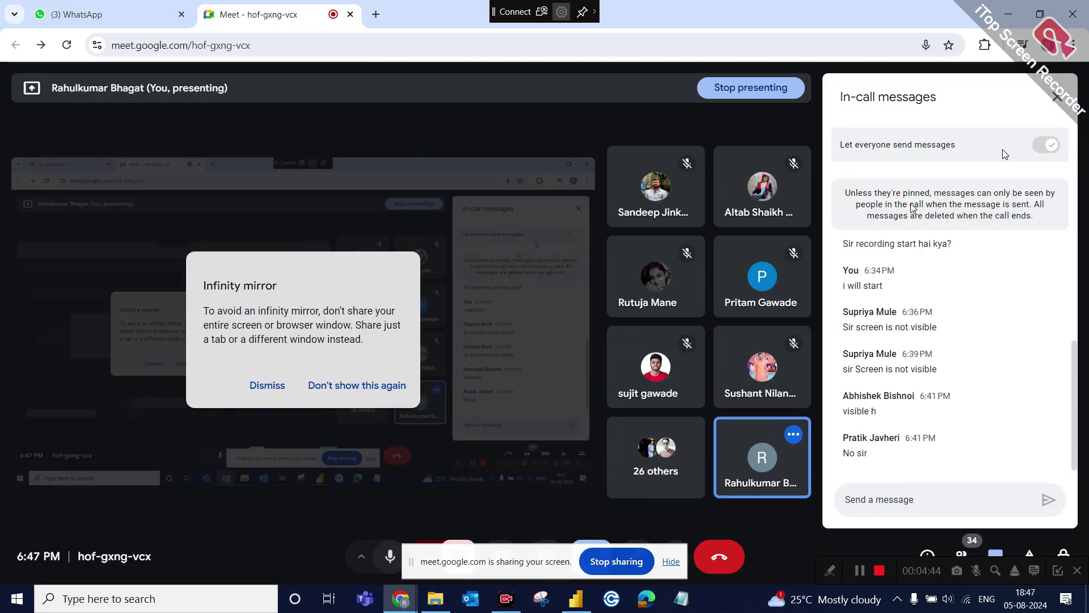
left_click(1057, 97)
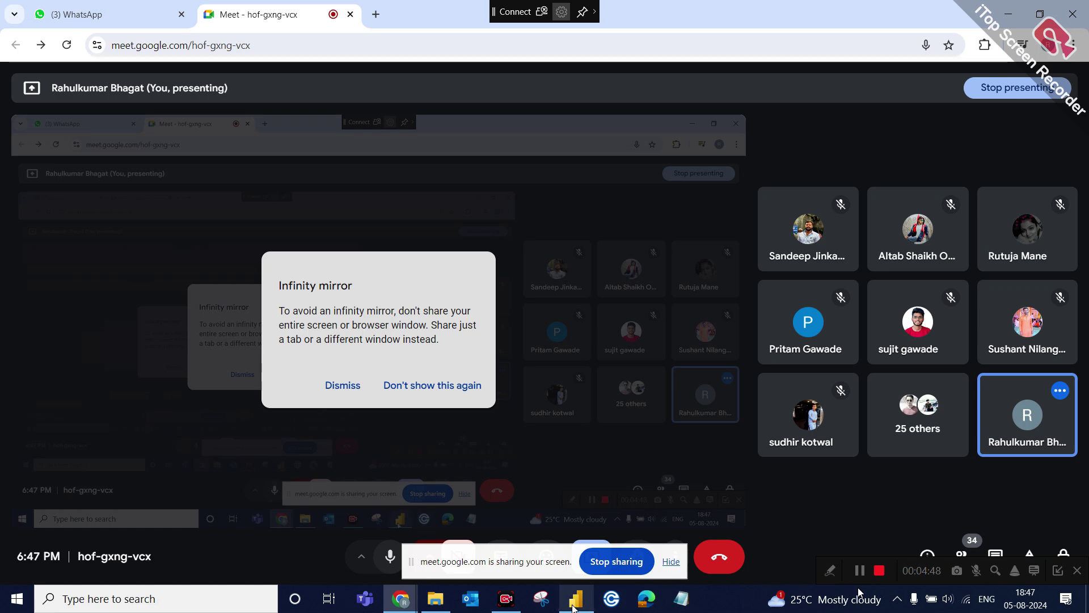
left_click(574, 606)
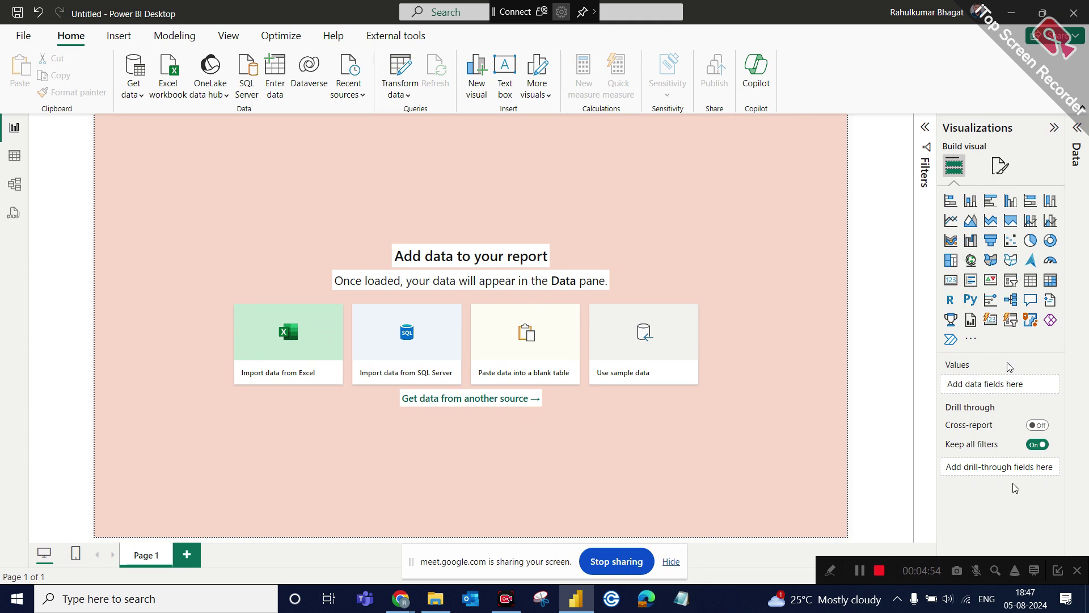
left_click_drag(994, 564, 979, 589)
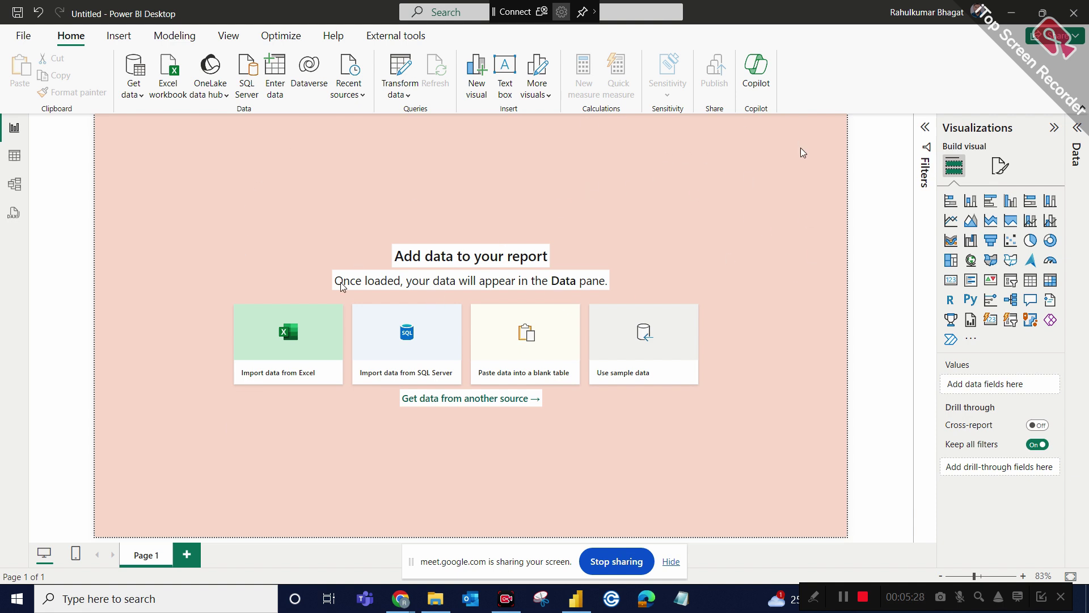
Compare the visual building options with the report page formatting options, ending on the page formatting options.
left_click(1004, 165)
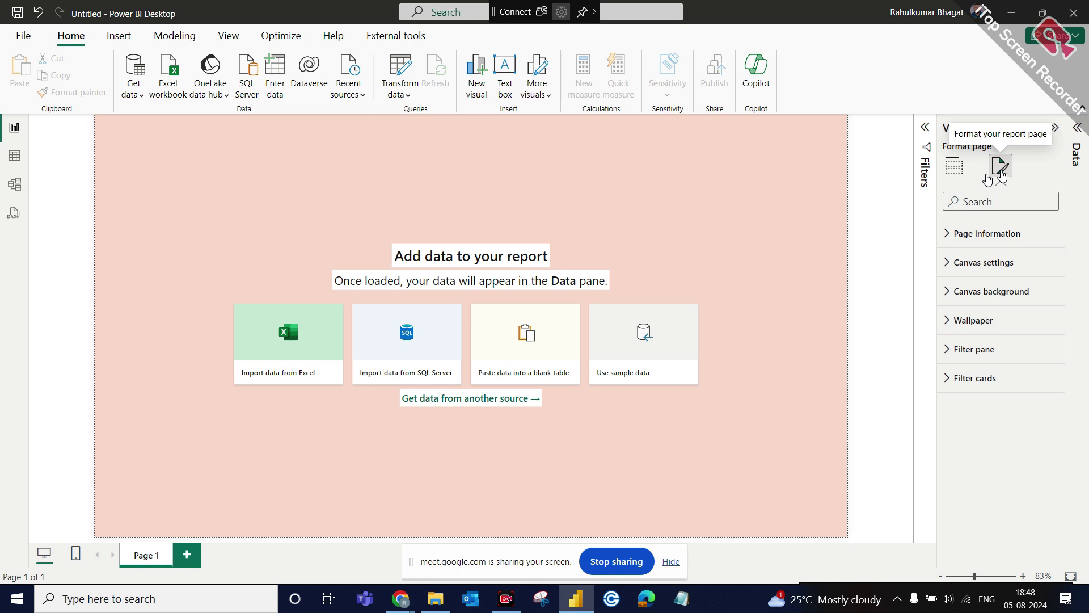
left_click(954, 165)
left_click(1000, 166)
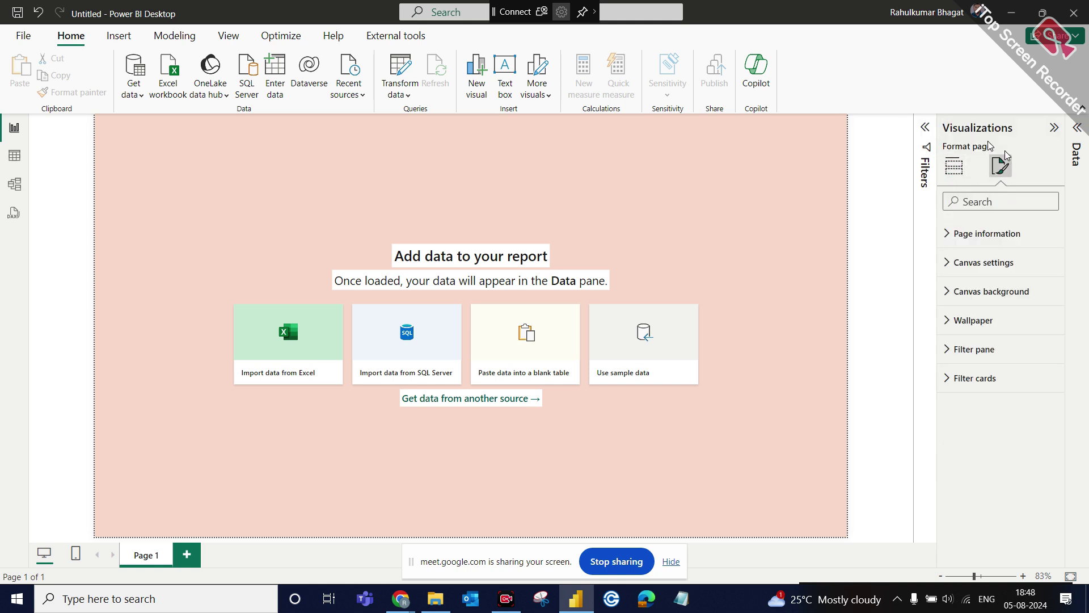
left_click(958, 165)
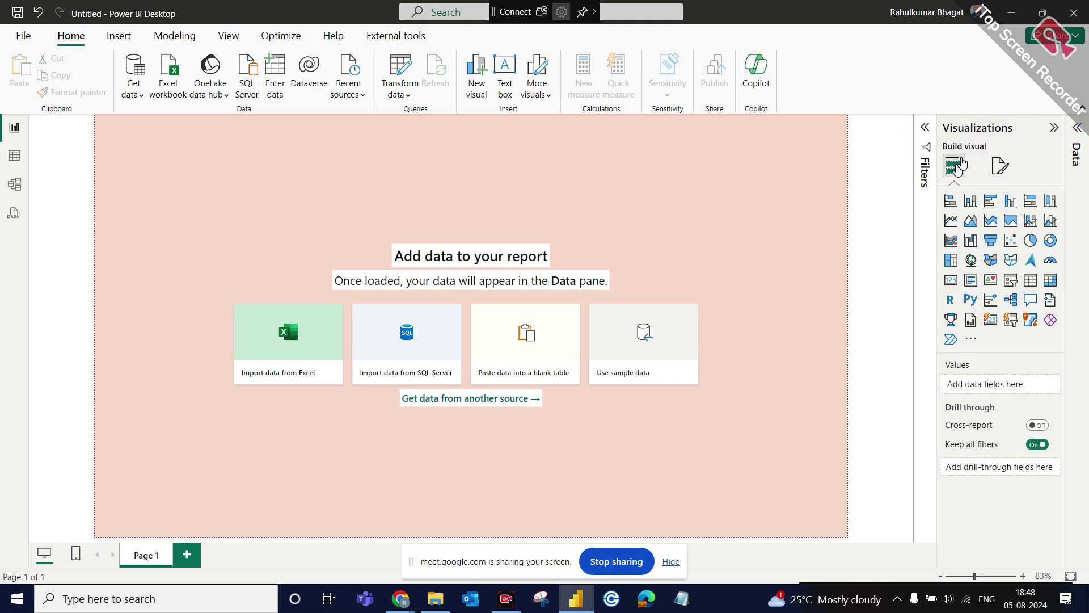
left_click(995, 169)
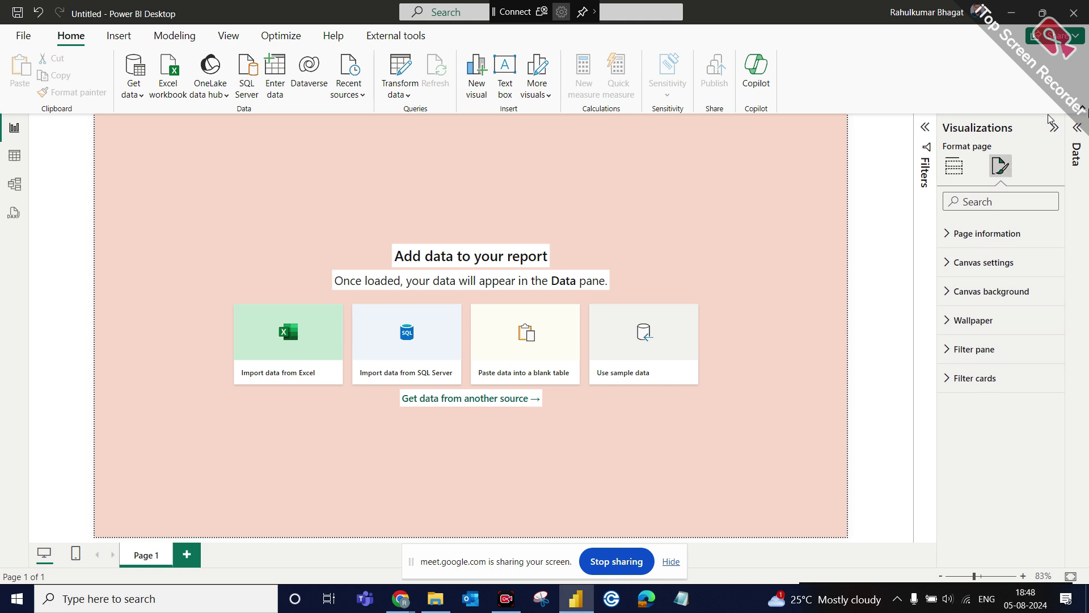
Expand and collapse the Filters pane, and expand the Data pane.
left_click(927, 125)
left_click(928, 130)
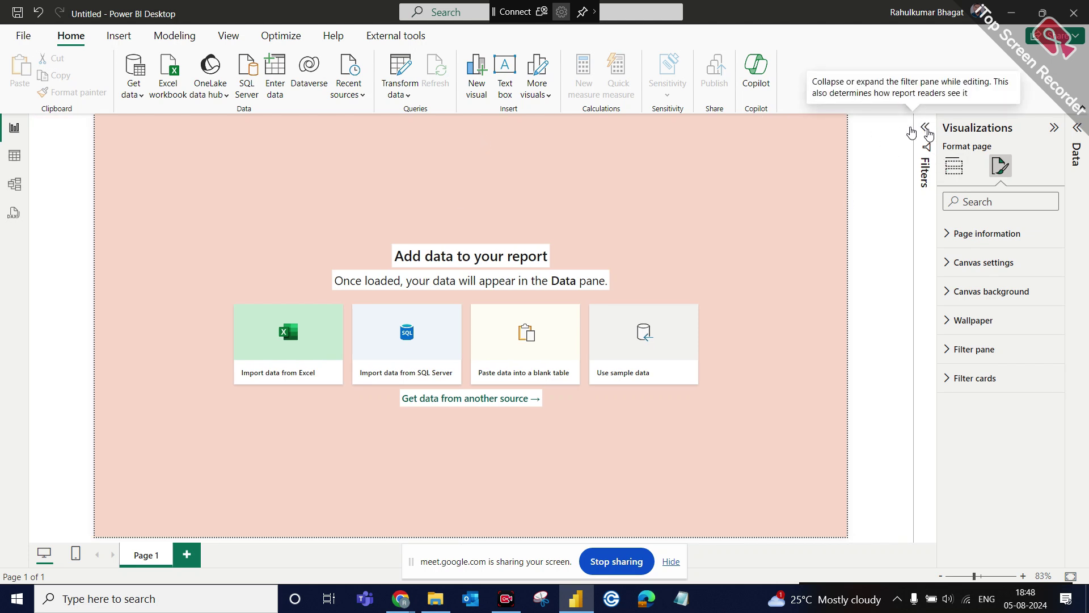
left_click(1077, 129)
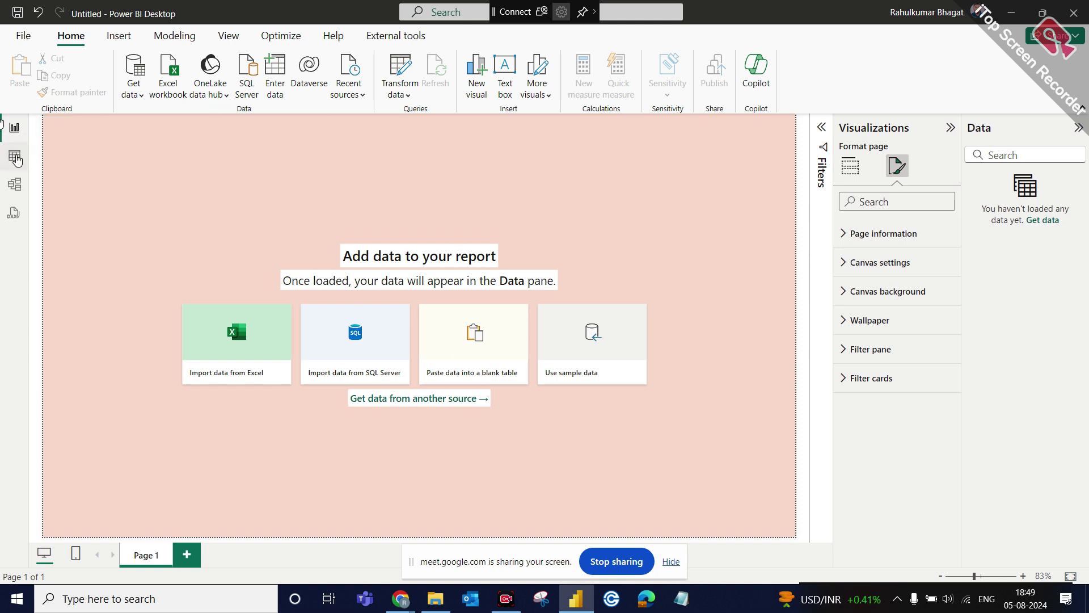
Show the Table view and the Model view, and collapse the model's Properties pane.
left_click(14, 155)
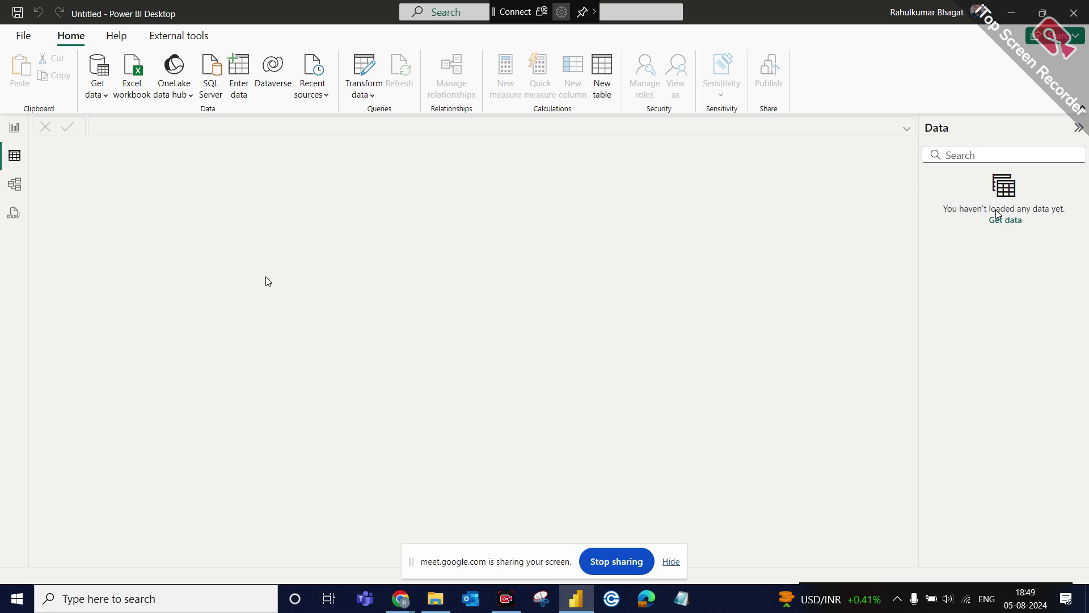
left_click(10, 188)
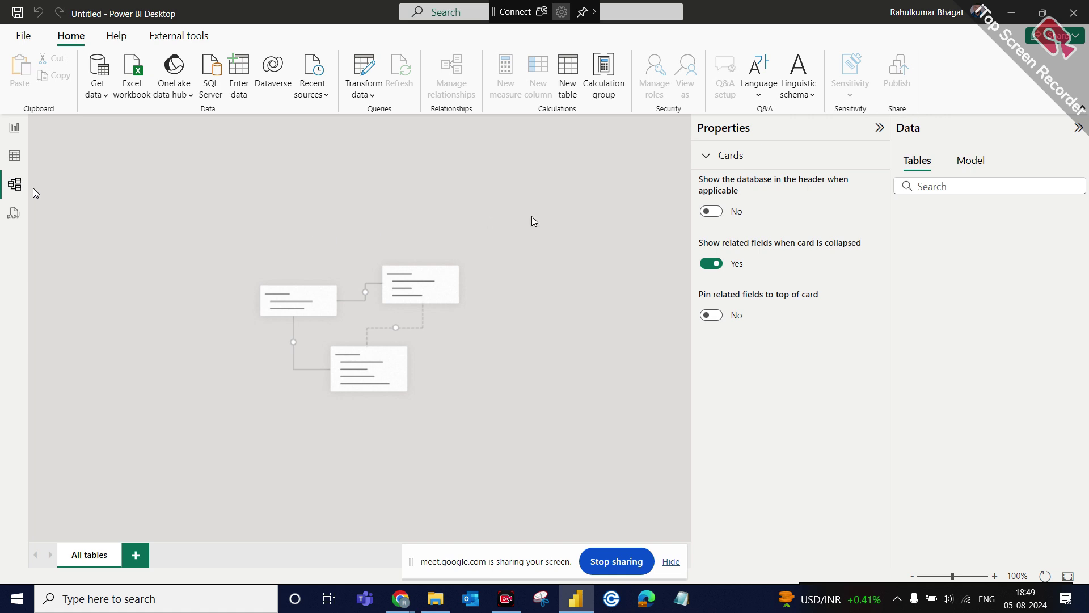
left_click(882, 128)
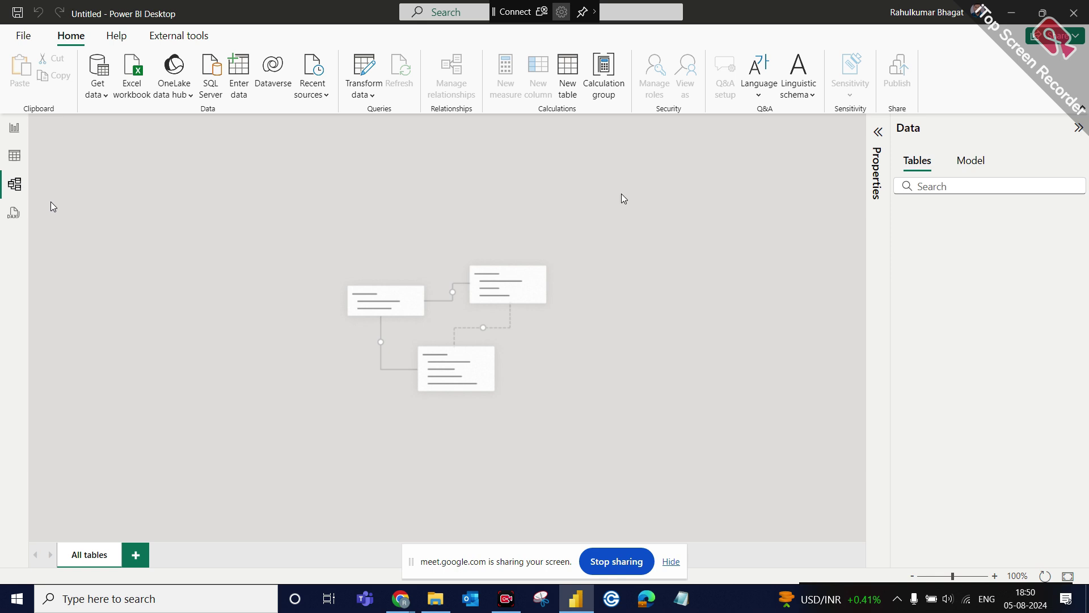
Check the Google Meet call and return to Power BI Desktop.
mouse_move(576, 606)
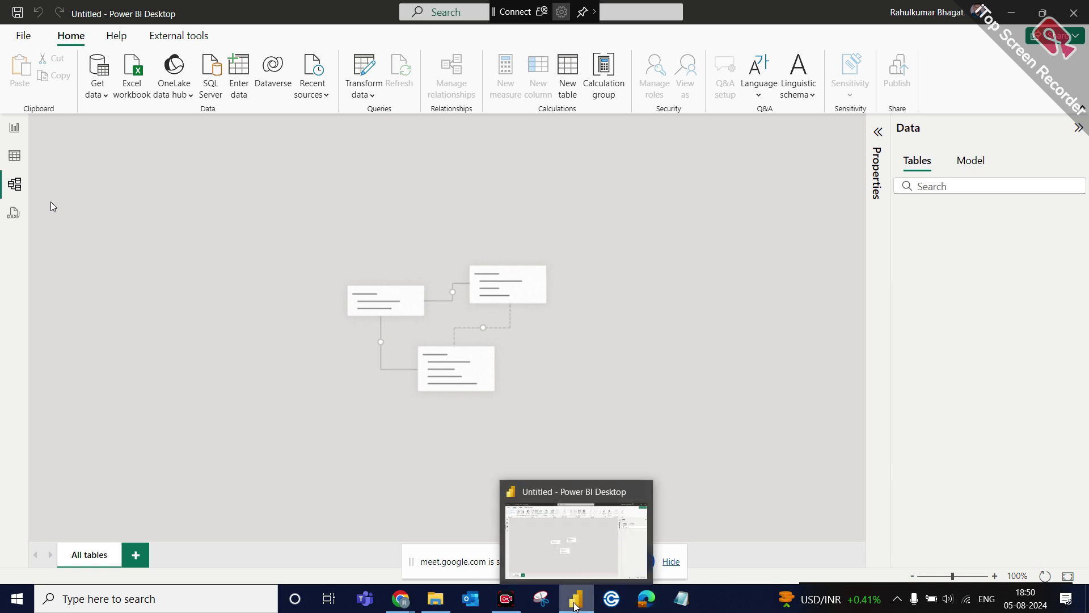
left_click(576, 606)
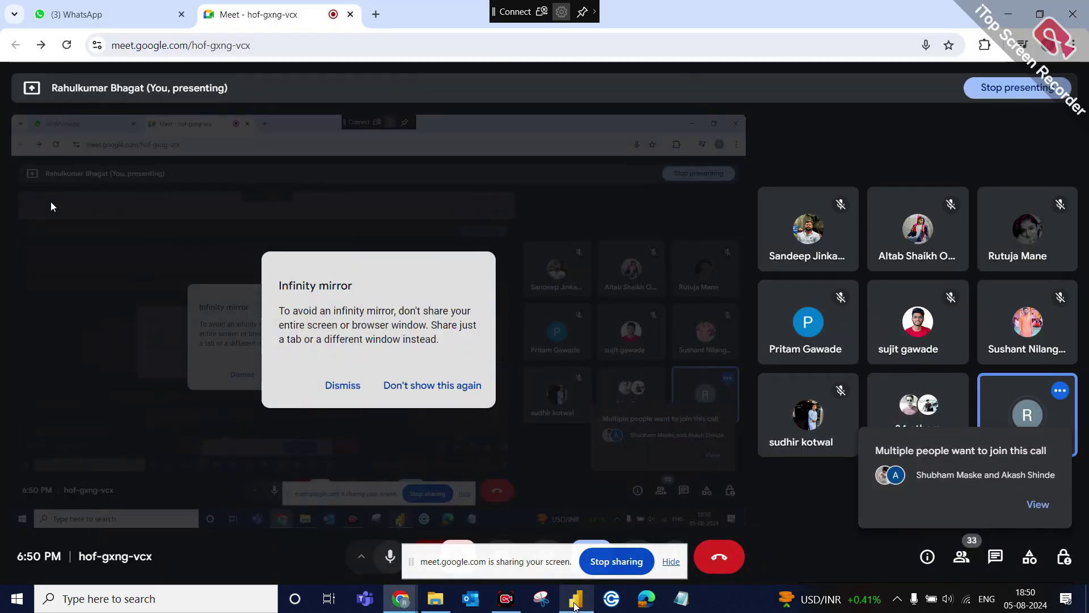
left_click(576, 606)
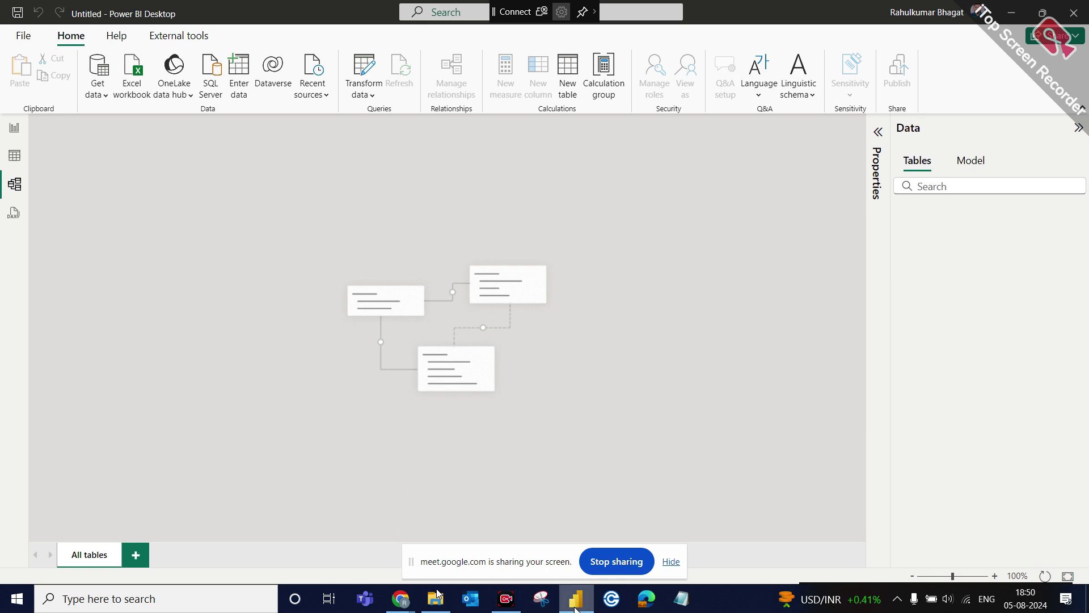
mouse_move(576, 608)
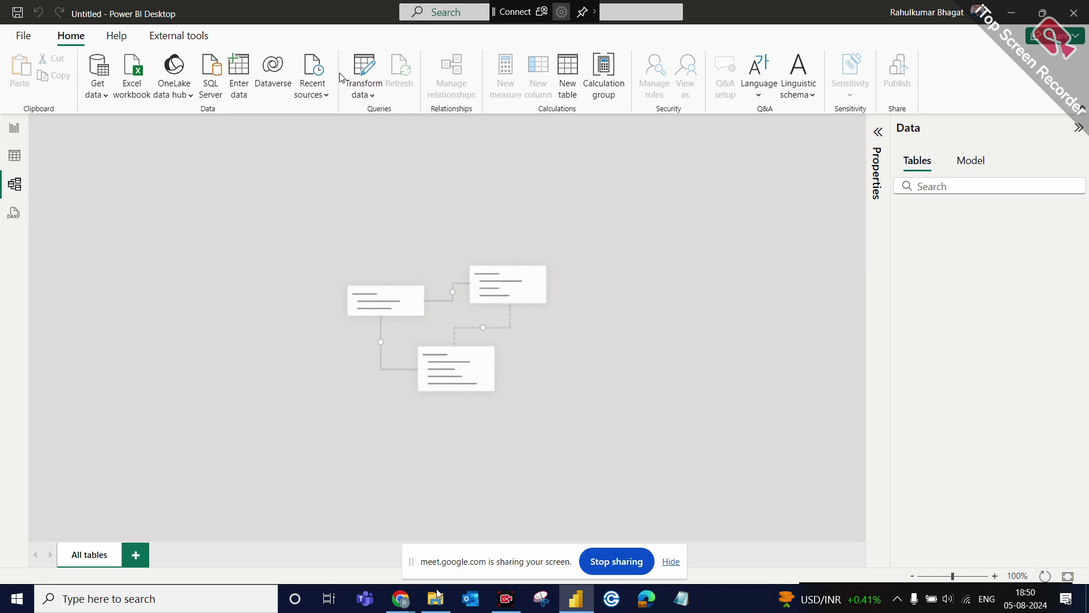
Open the Power Query Editor from the Transform data options and leave it with Close & Apply.
left_click(373, 95)
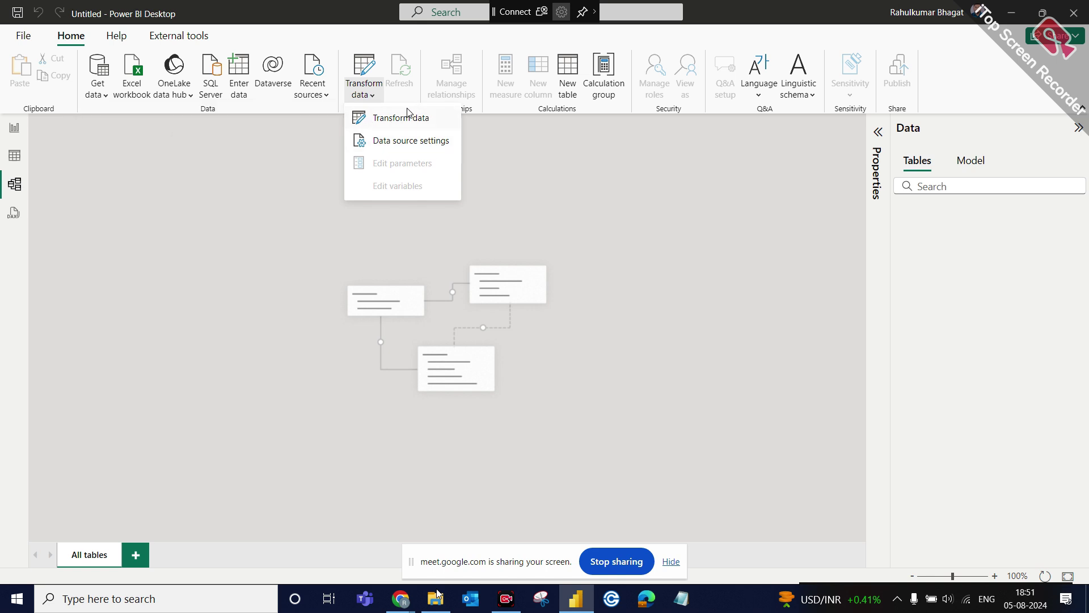
key("Escape")
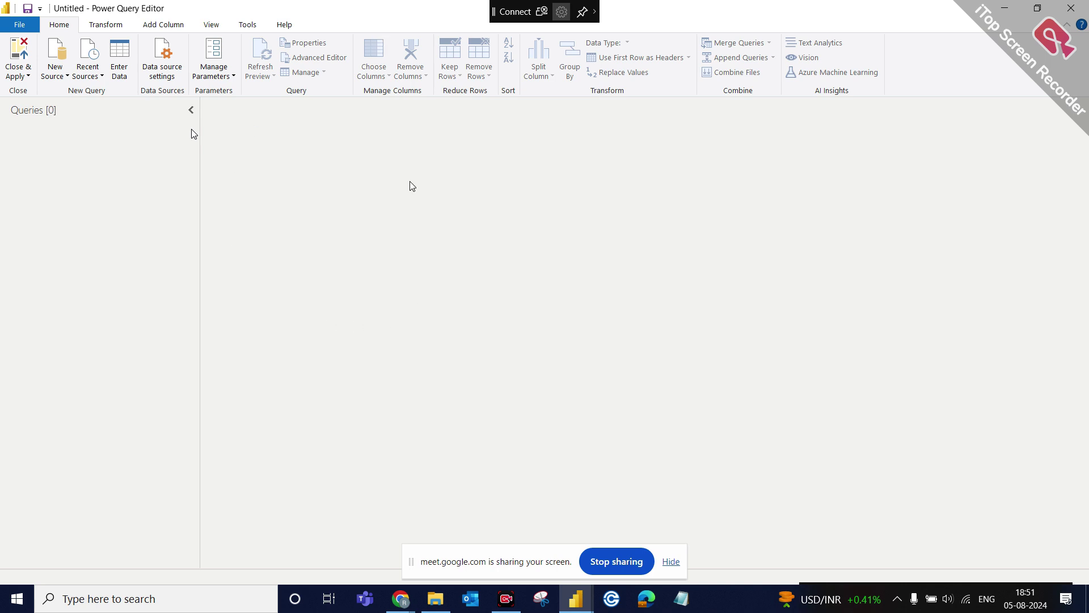
left_click(17, 73)
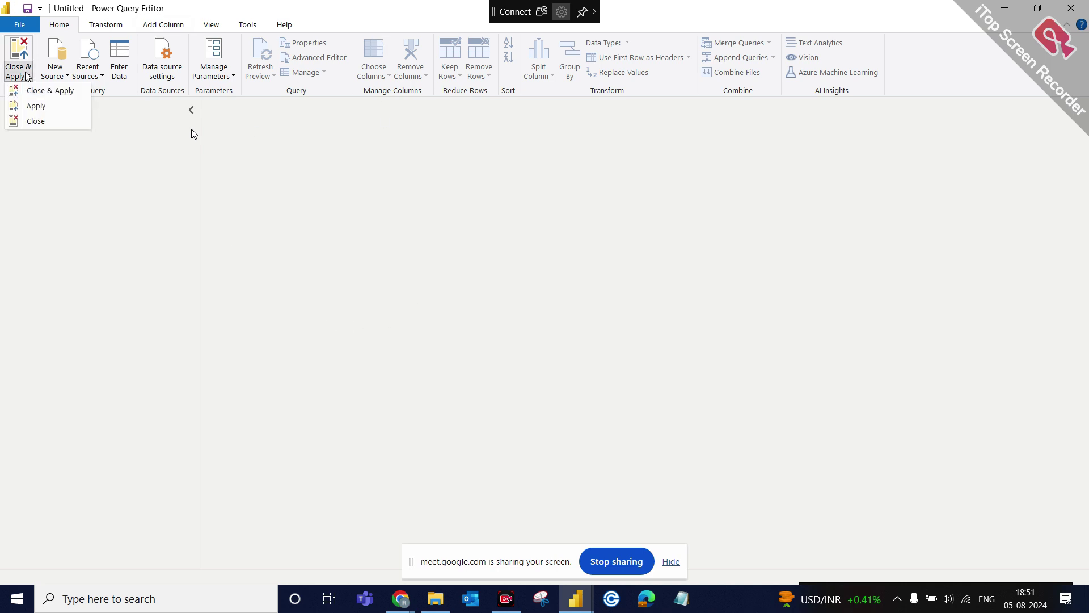
left_click(47, 93)
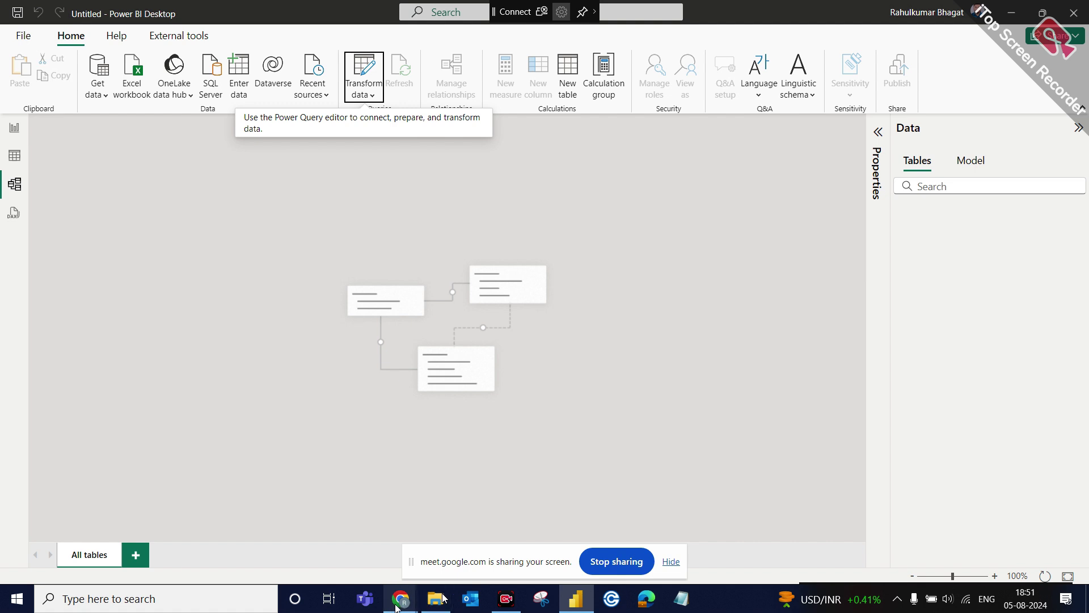
Switch to the Google Meet call and hide the screen-sharing notification bar covering the call controls.
mouse_move(397, 606)
left_click(366, 554)
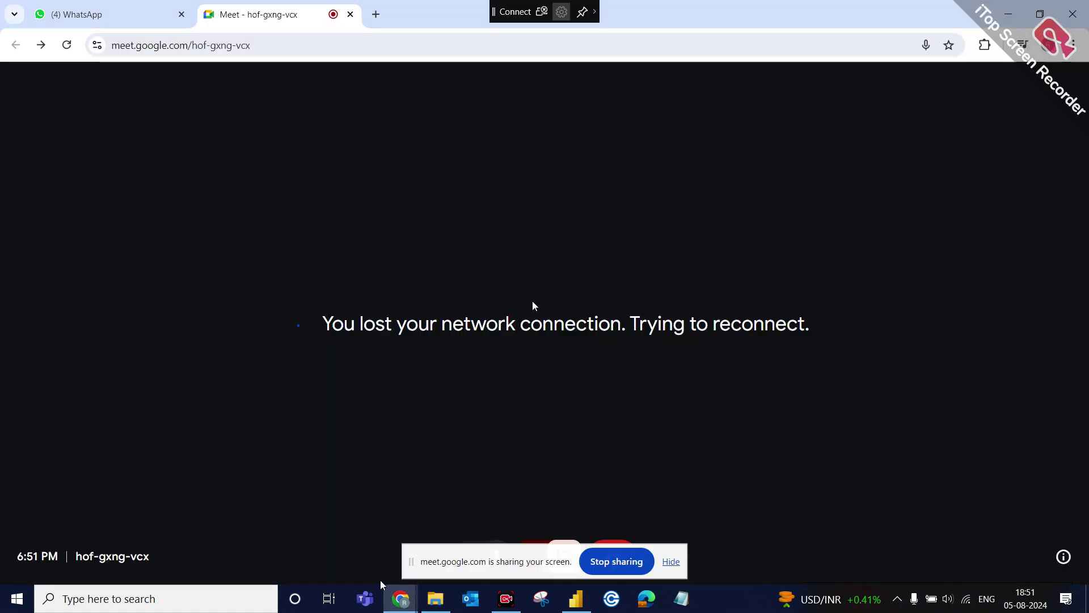
left_click(543, 548)
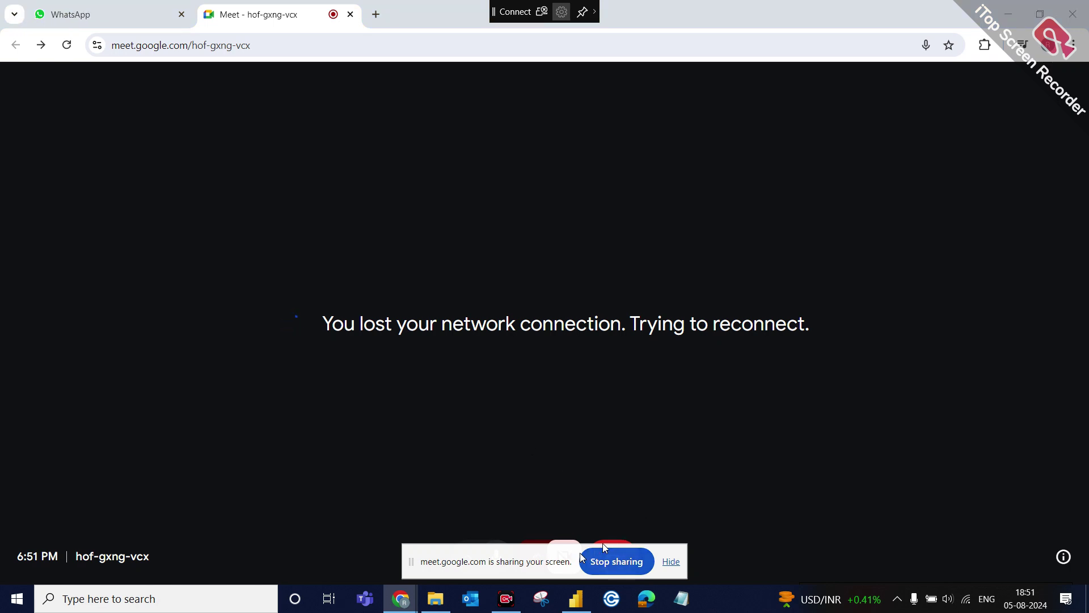
left_click_drag(543, 548, 573, 602)
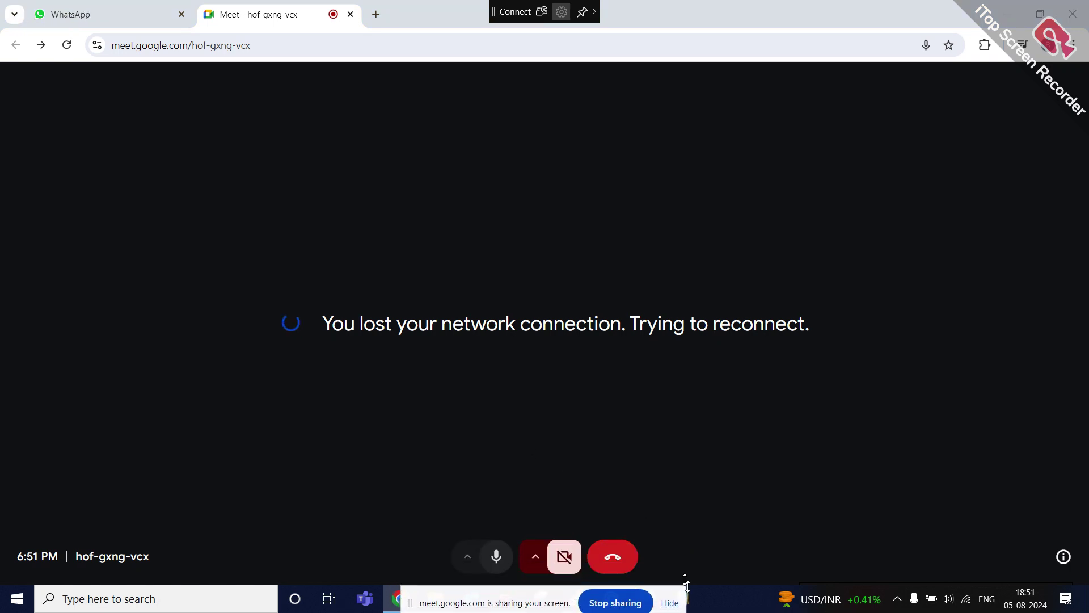
left_click(671, 606)
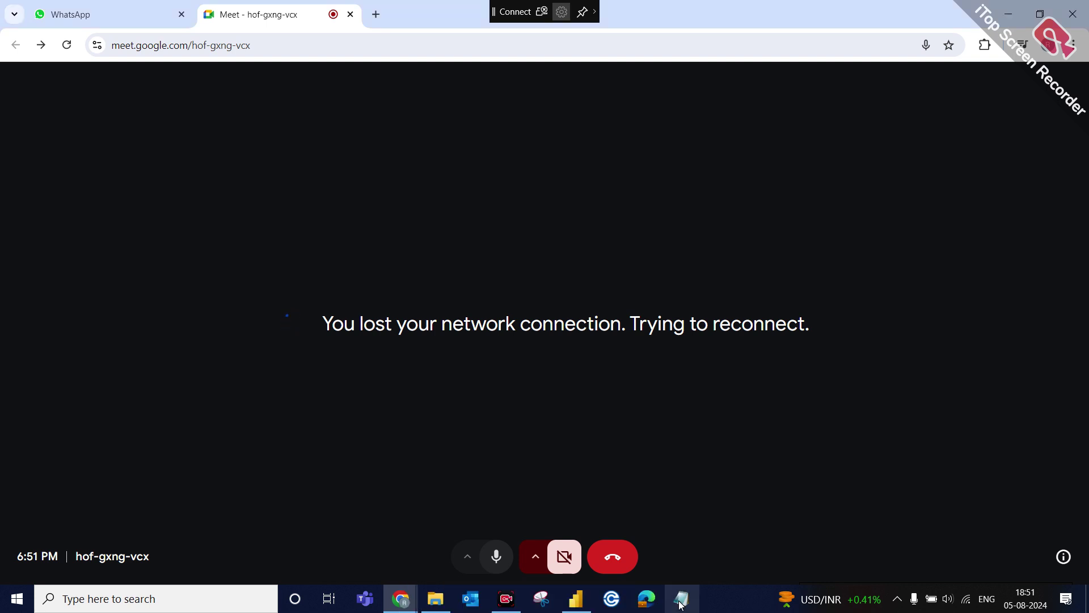
Connect the computer to the Wi-Fi network The Digital Nmd 2.4.
left_click(967, 600)
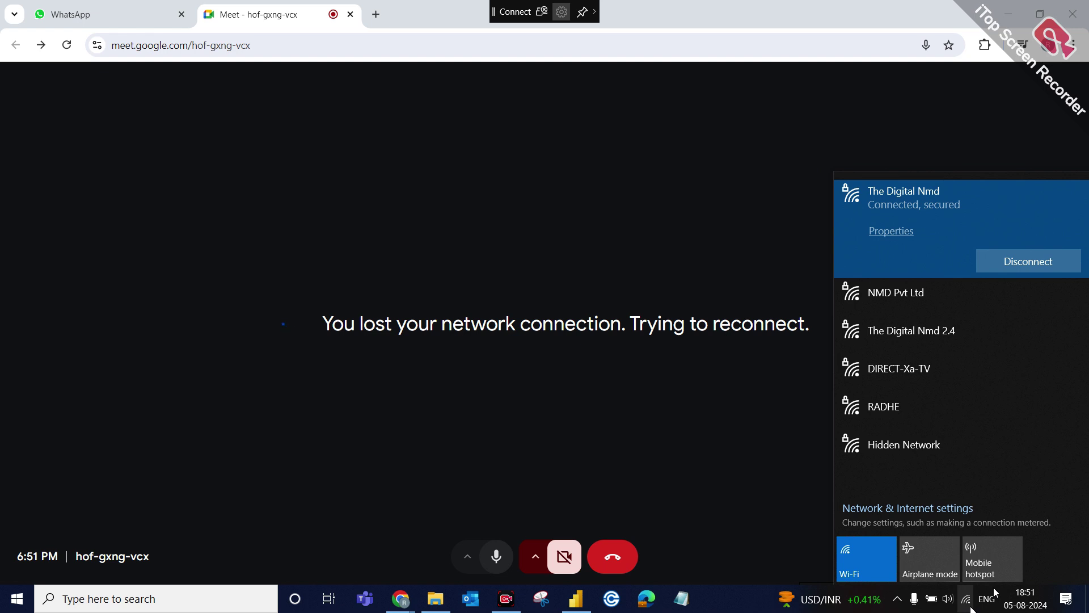
left_click(901, 350)
left_click(1010, 335)
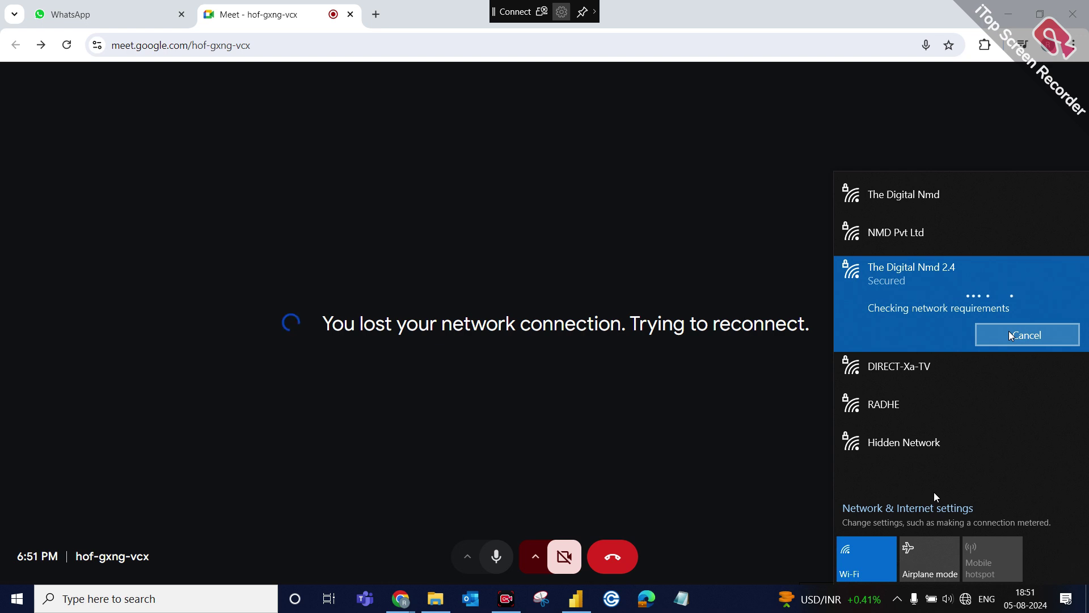
Switch the computer's Wi-Fi connection to The Digital Nmd and return to the Google Meet call.
left_click(797, 368)
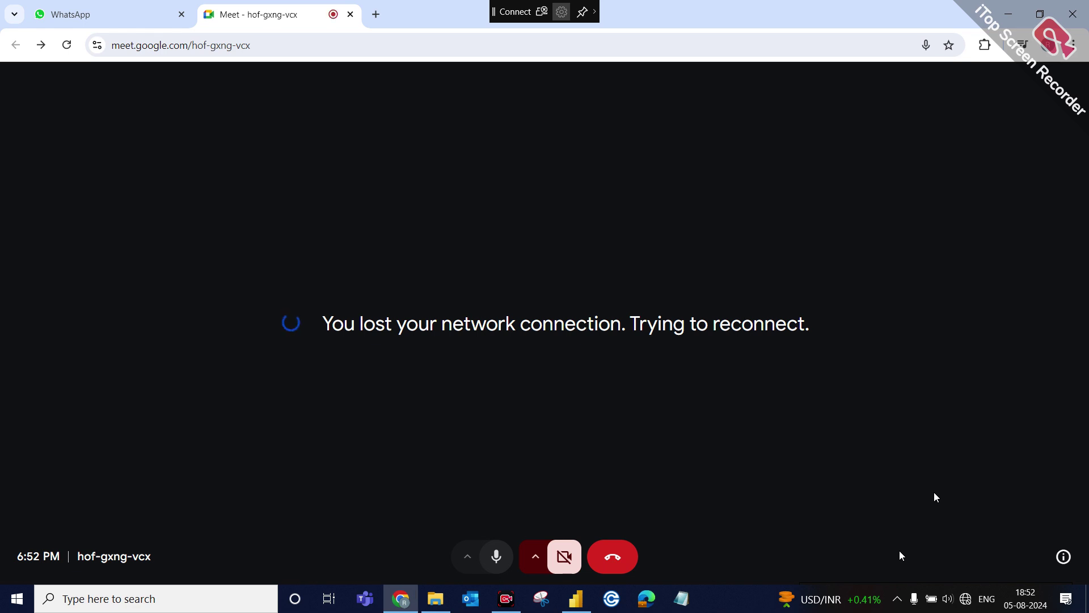
left_click(967, 606)
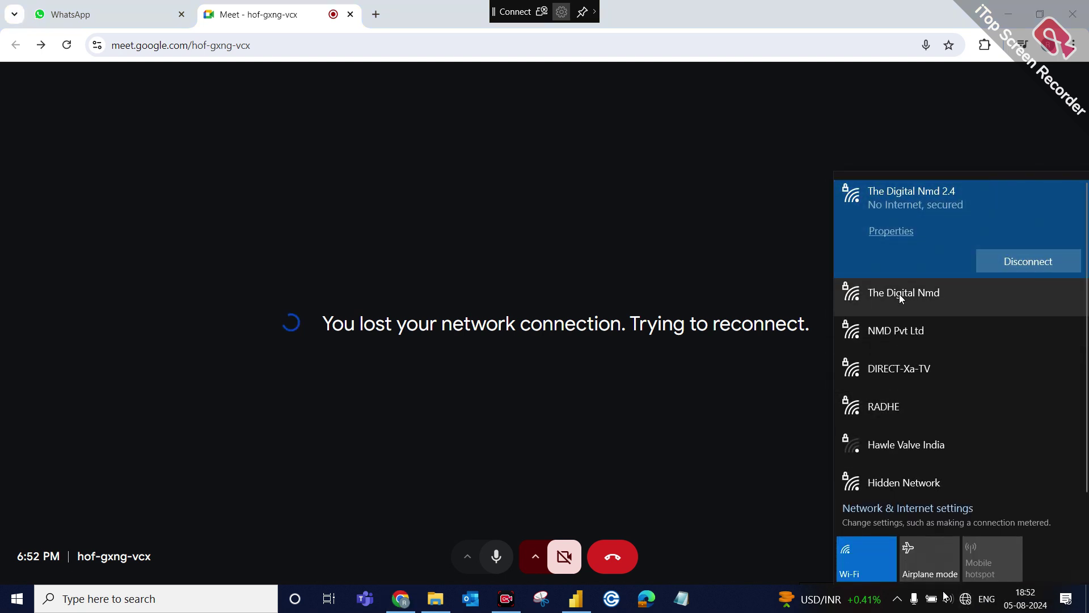
left_click(901, 298)
left_click(991, 301)
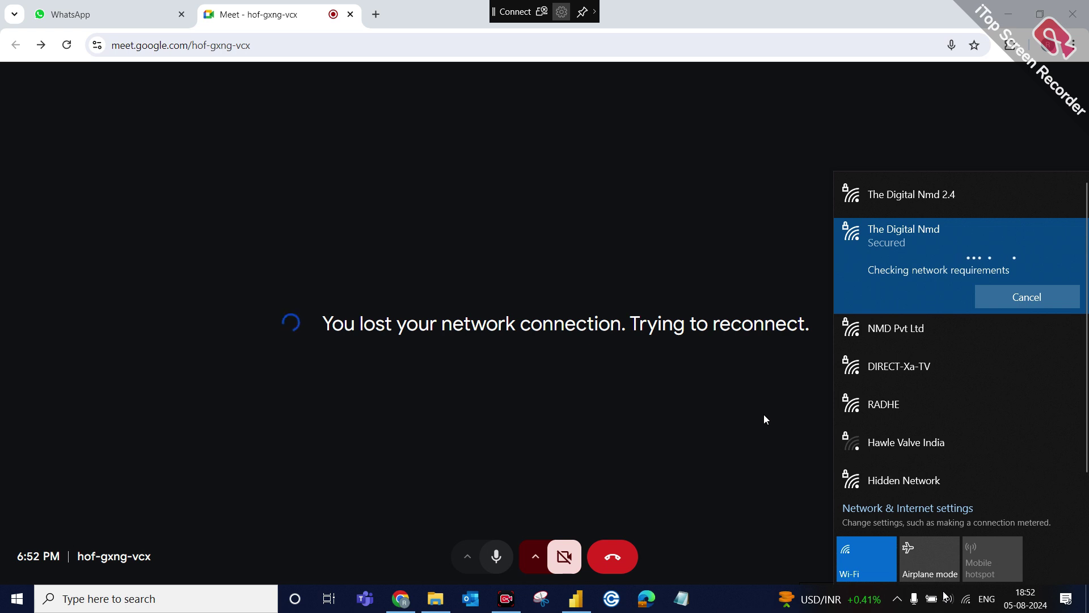
left_click(763, 519)
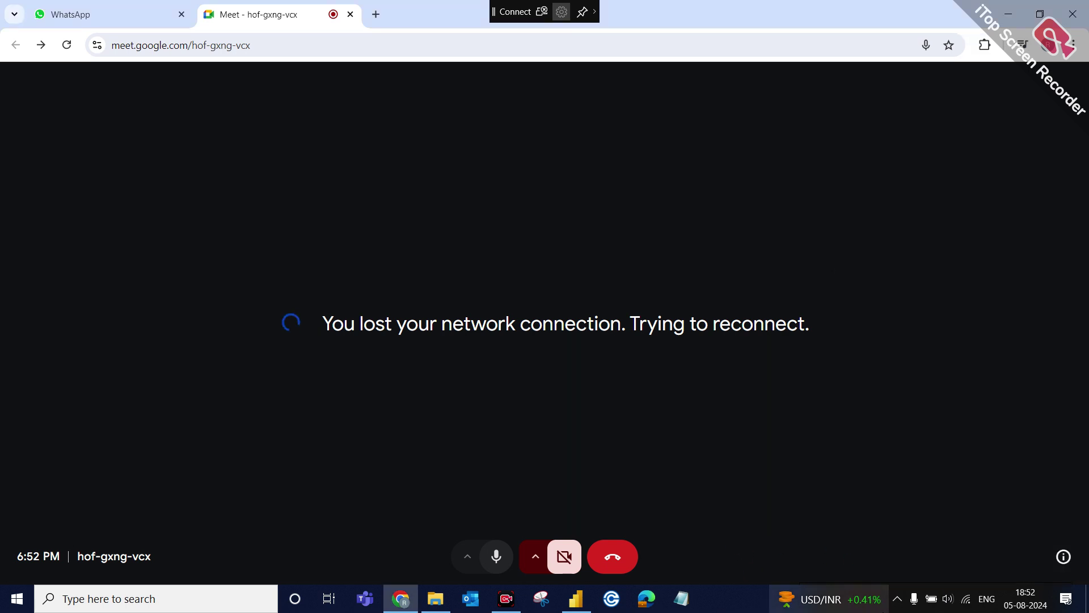
left_click(508, 605)
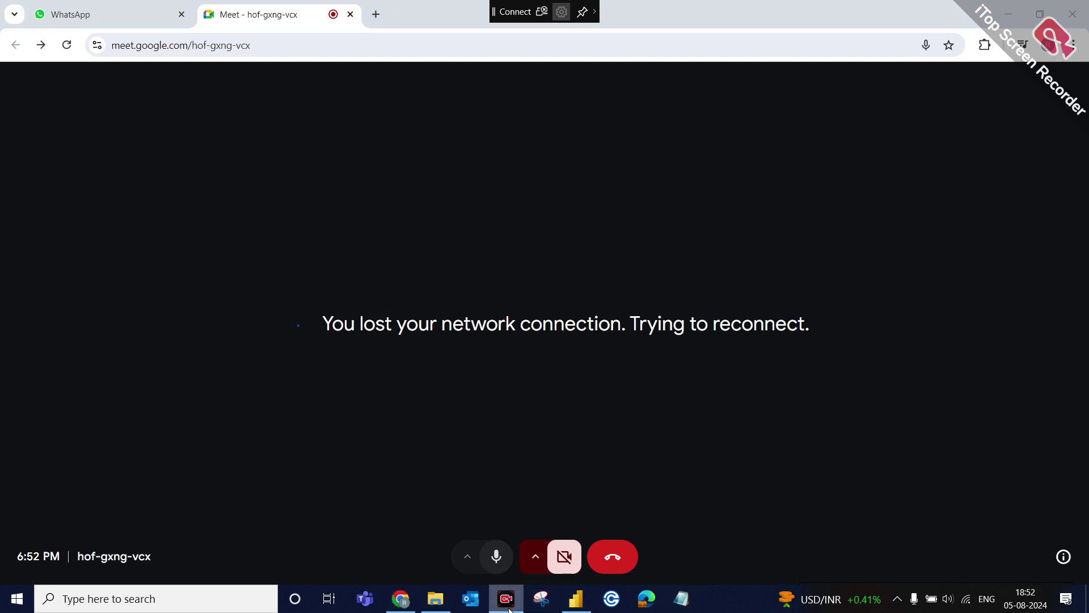
left_click(508, 605)
left_click(508, 604)
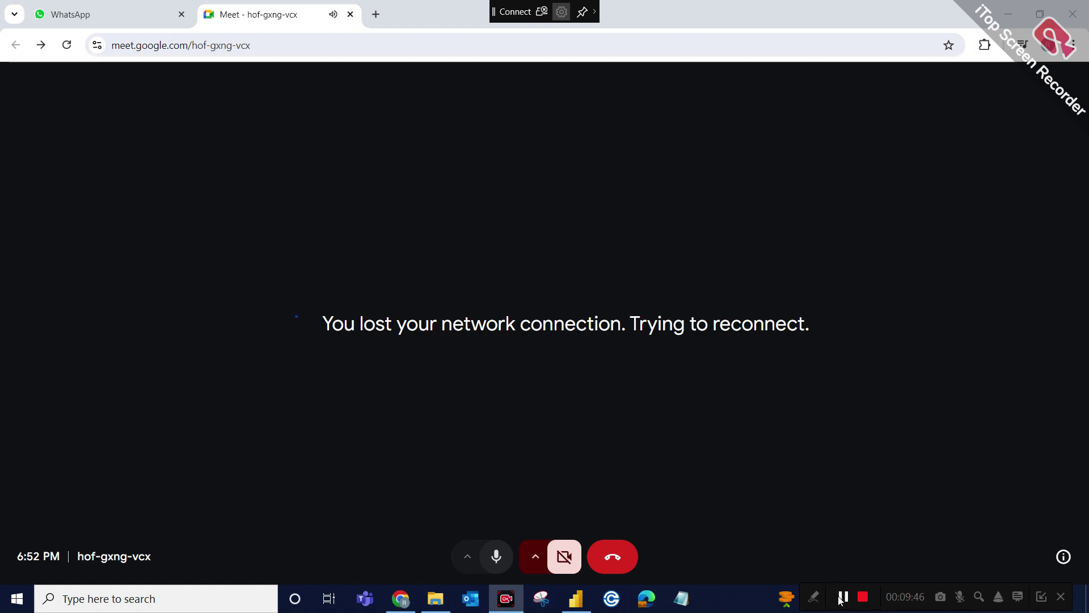
Switch to Power BI Desktop's Report view, open the Power Query Editor through Transform data, and close it again.
left_click(573, 597)
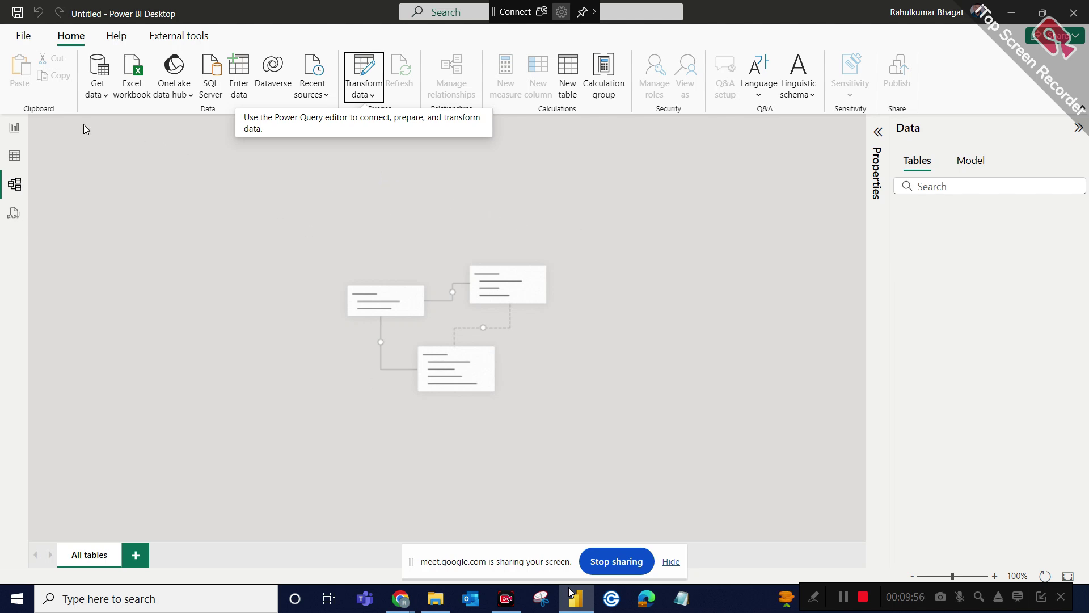
left_click(14, 127)
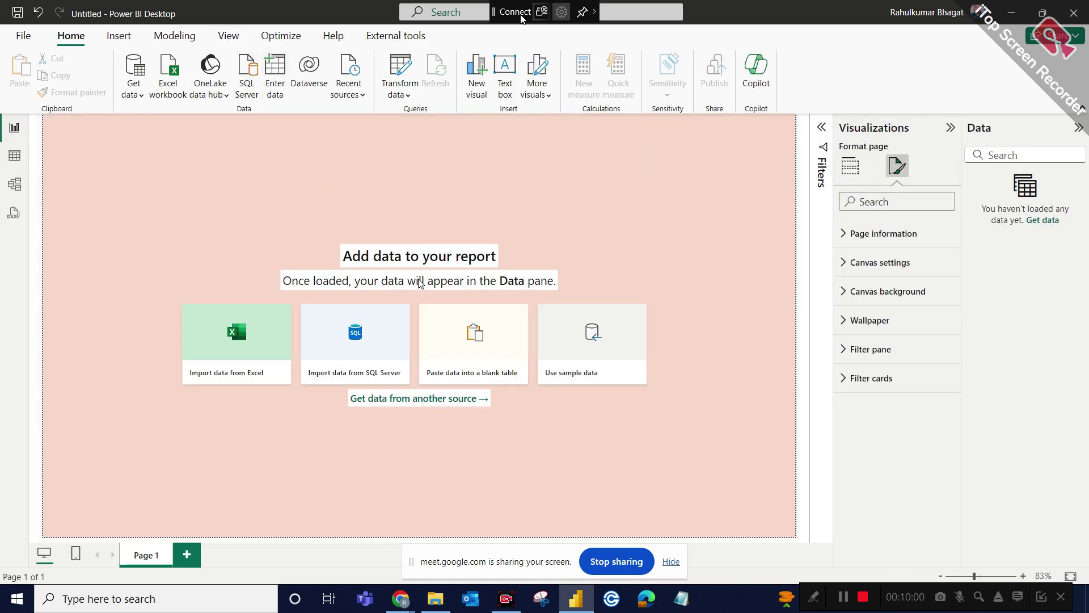
left_click(412, 100)
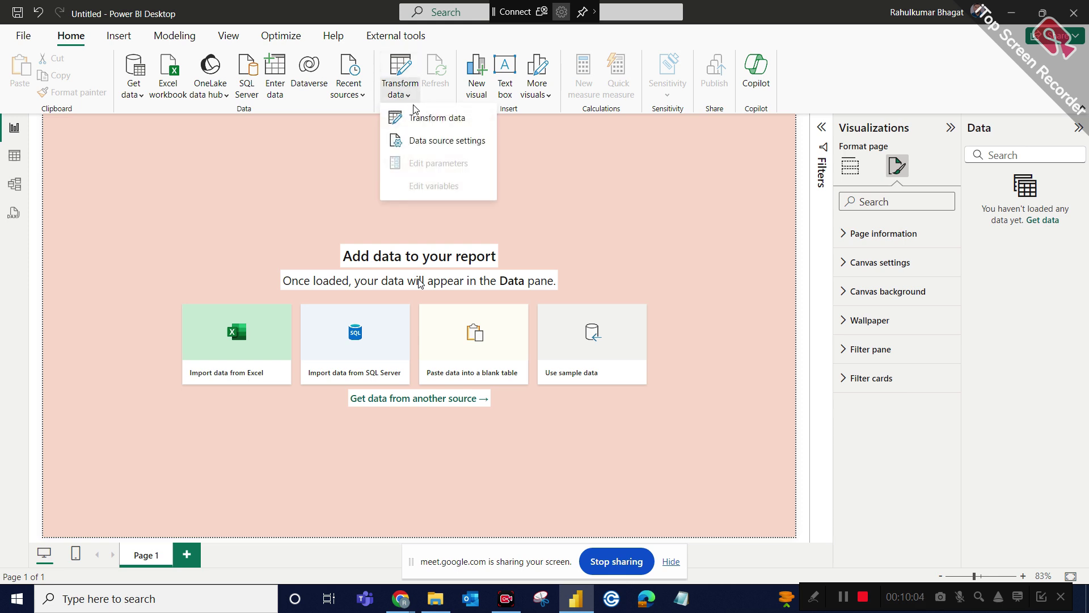
left_click(453, 118)
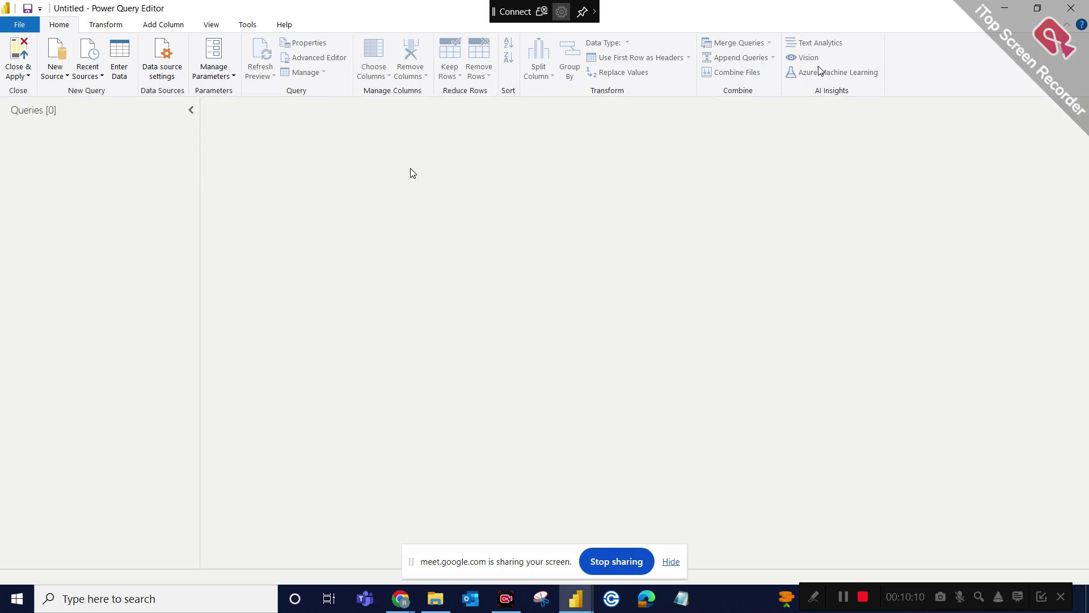
left_click(1074, 8)
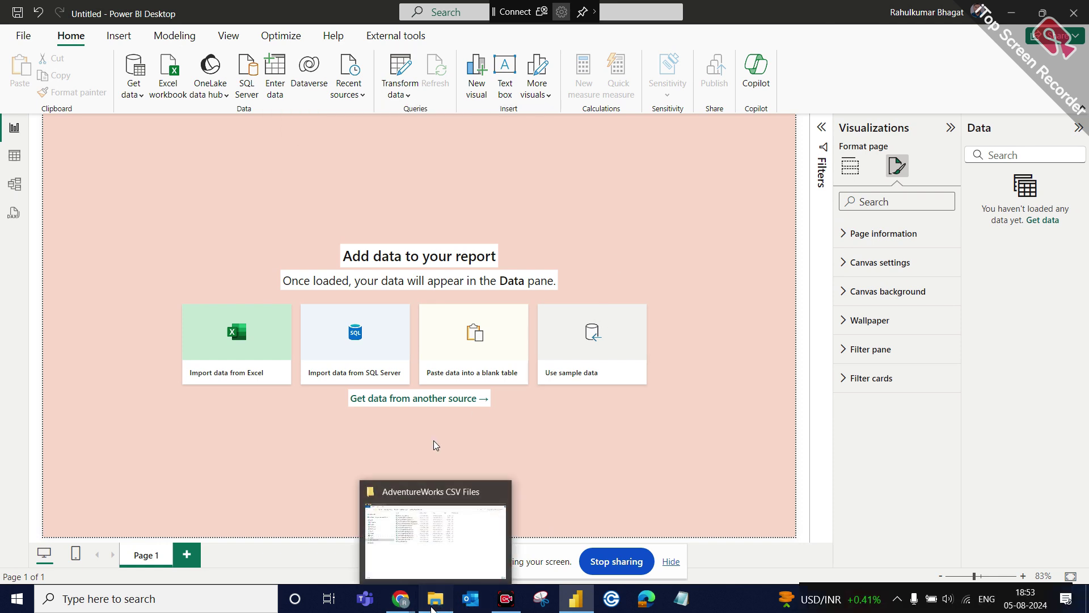
Review the AdventureWorks CSV Files folder in File Explorer alongside Power BI Desktop's list of common data sources.
left_click(434, 601)
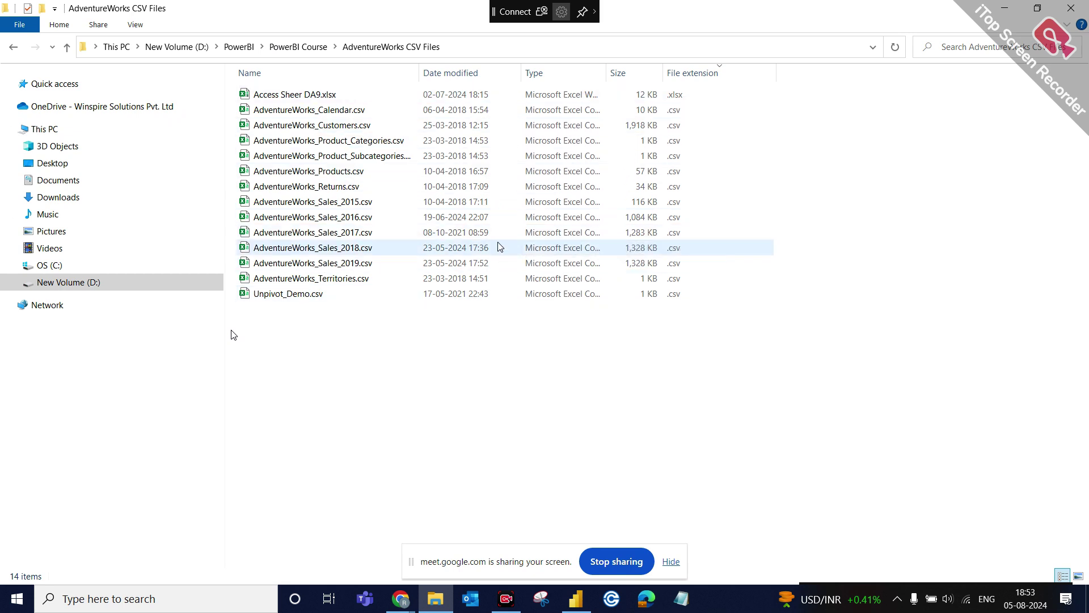
left_click(576, 598)
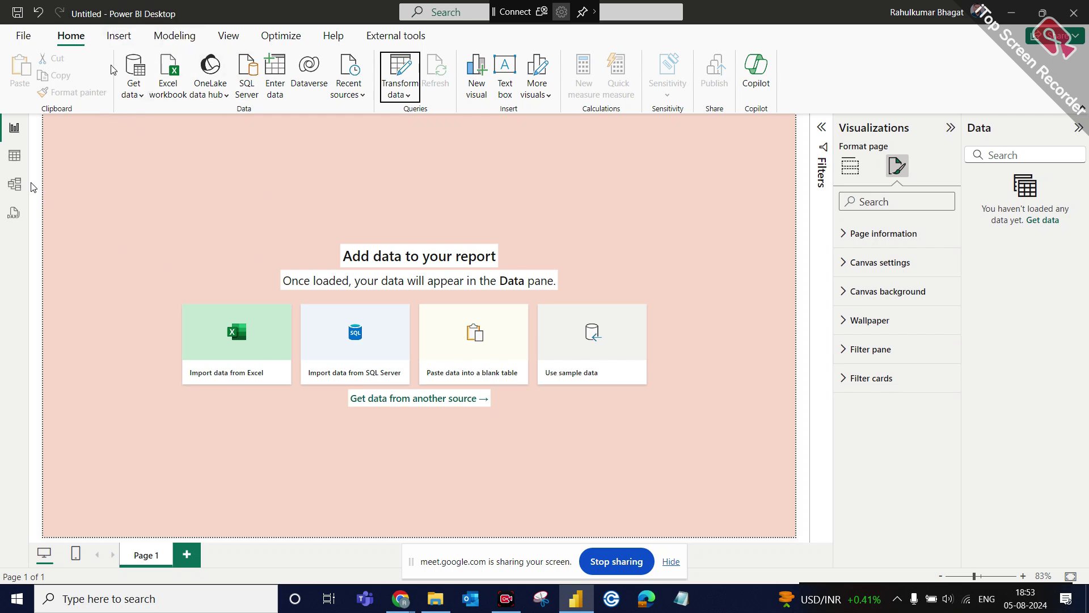
left_click(141, 95)
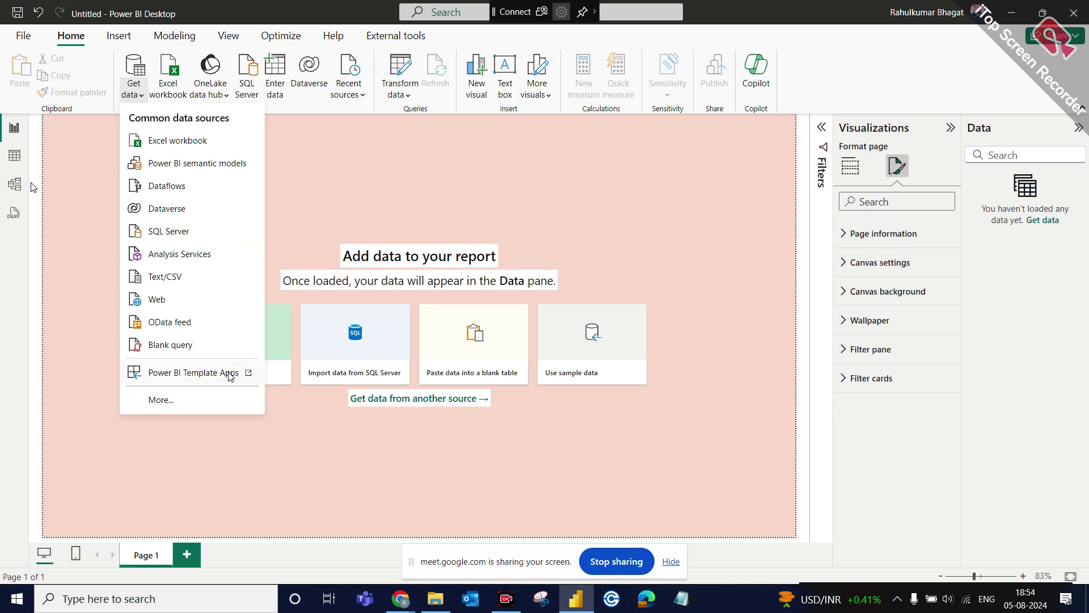
mouse_move(442, 606)
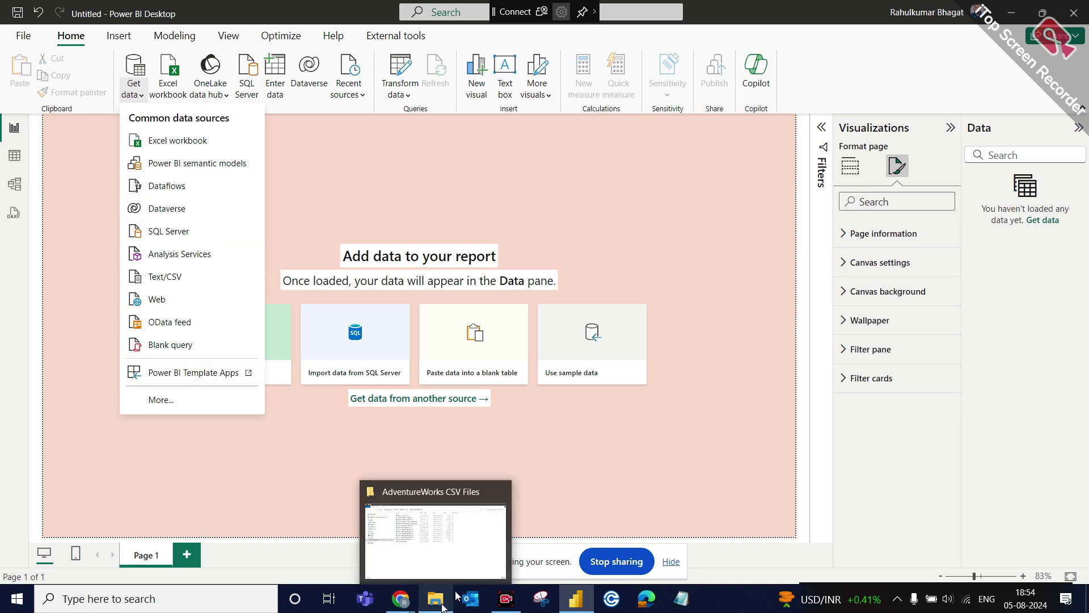
left_click(431, 539)
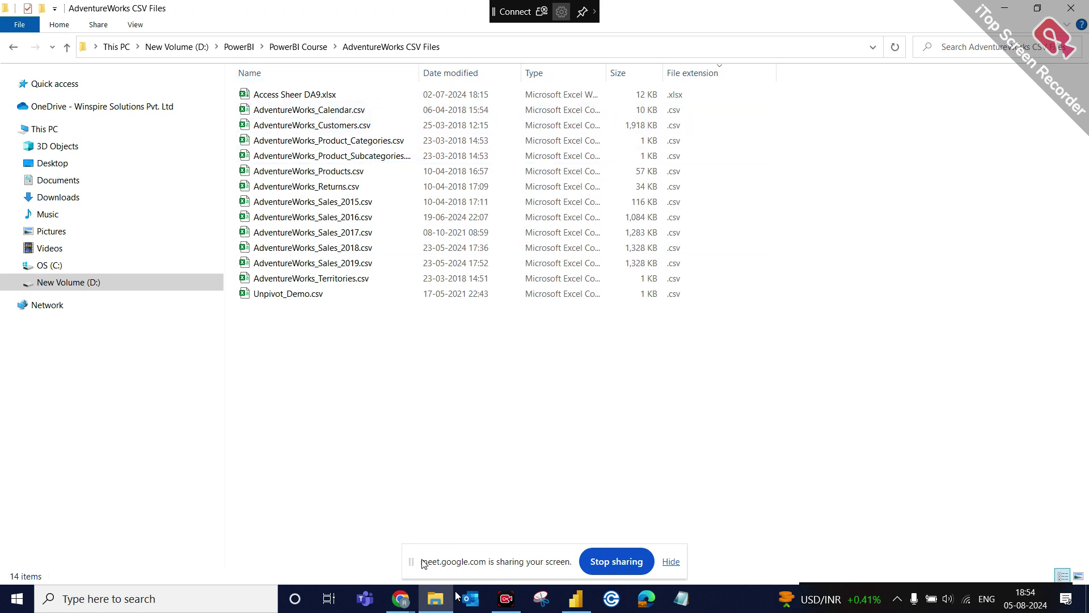
left_click(575, 599)
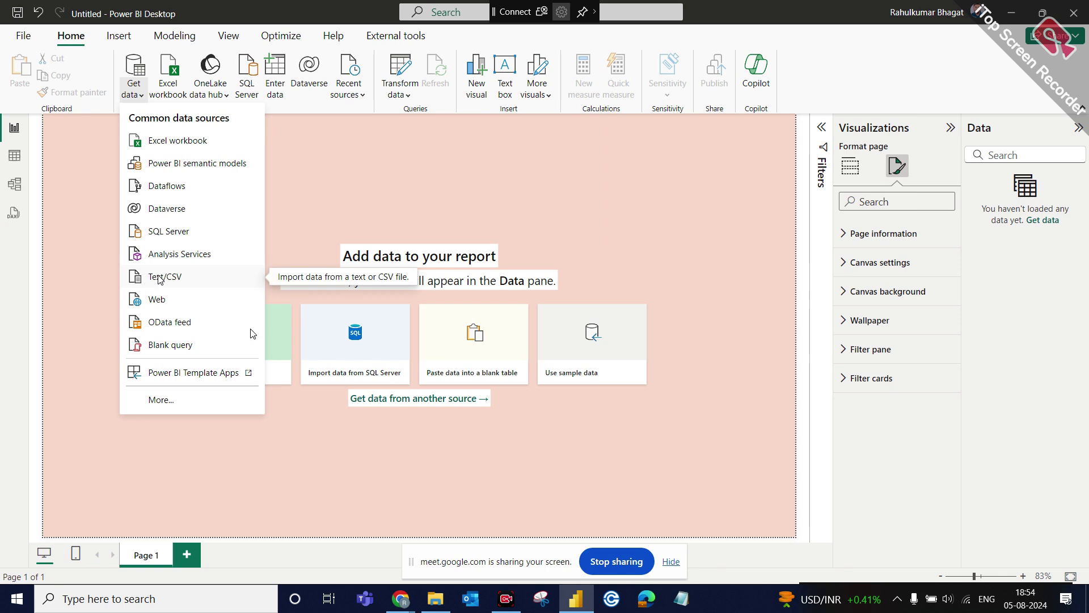
Browse to the AdventureWorks CSV Files folder with the Excel workbook source, check which files it offers, and cancel the import.
left_click(188, 141)
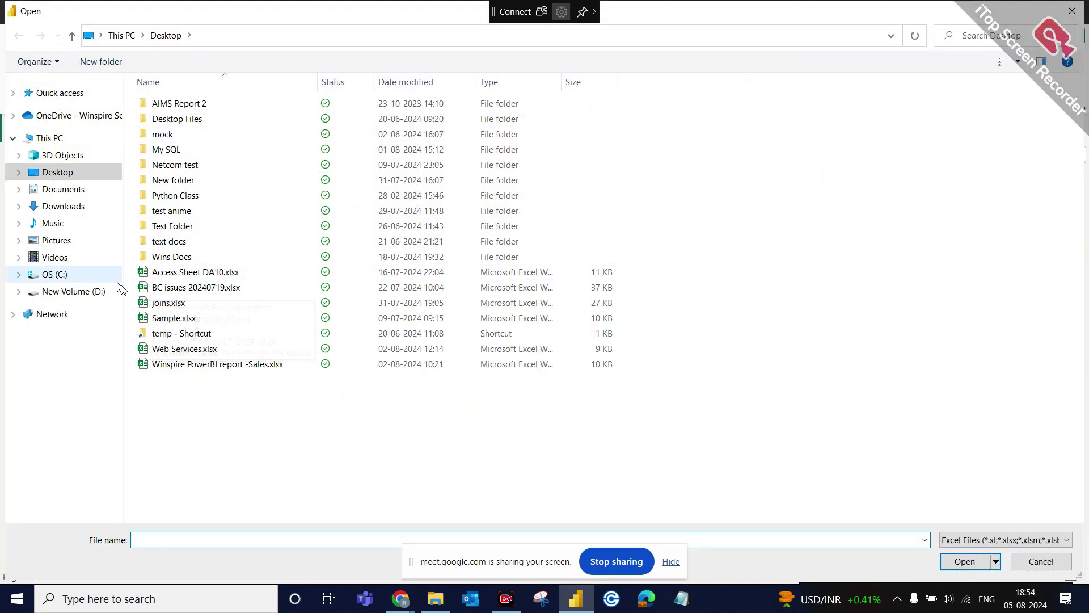
left_click(80, 293)
scroll(246, 311, "down", 5)
double_click(181, 470)
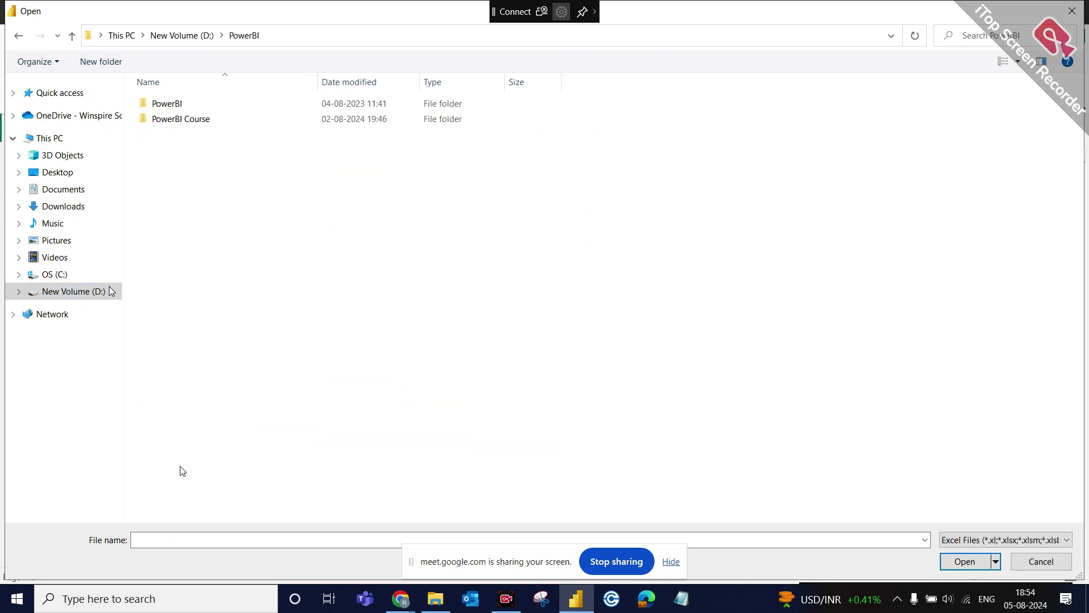
double_click(192, 118)
double_click(207, 107)
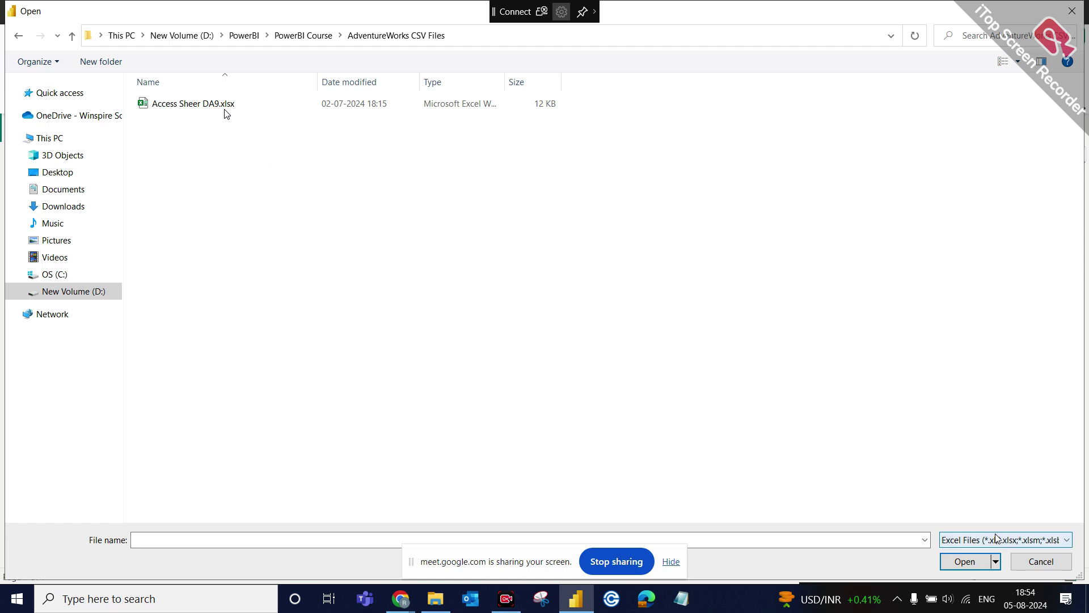
left_click(1040, 561)
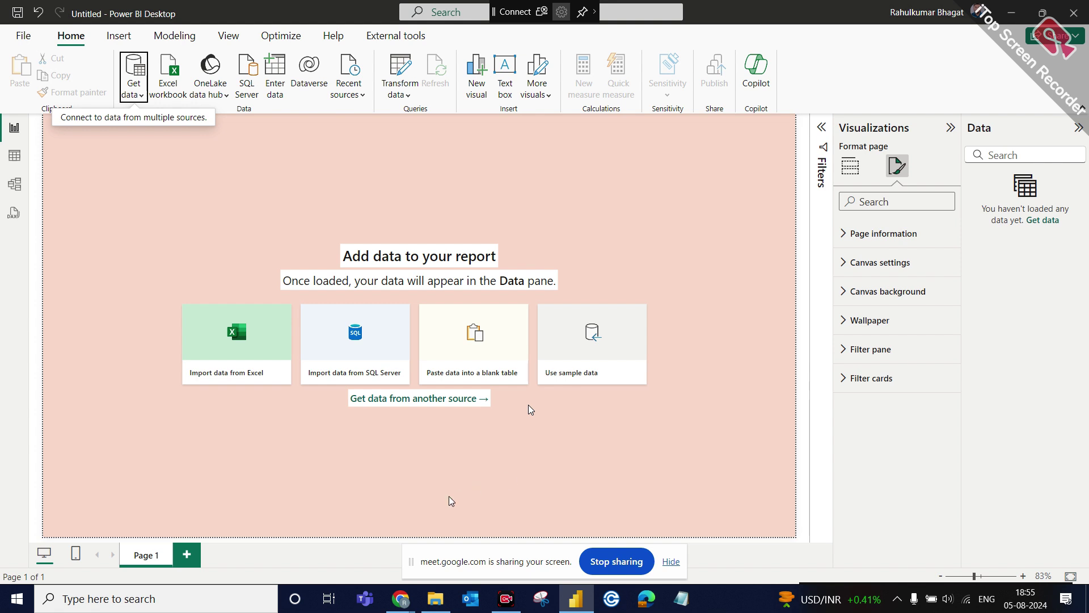
Get data from the Text/CSV file AdventureWorks_Calendar.csv in D:\PowerBI\PowerBI Course\AdventureWorks CSV Files, opening its import preview.
left_click(122, 96)
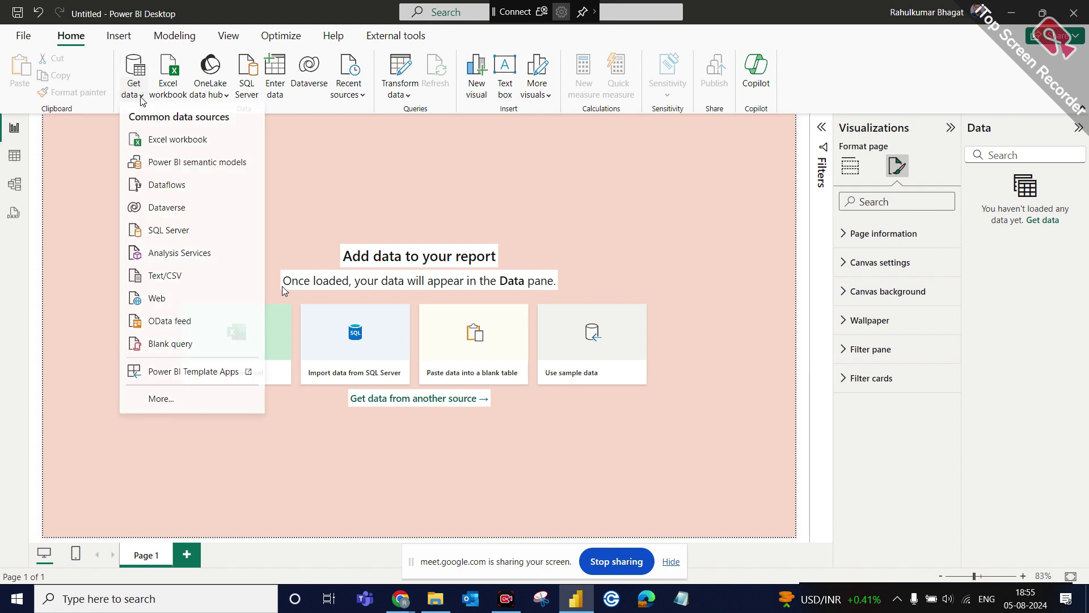
left_click(172, 278)
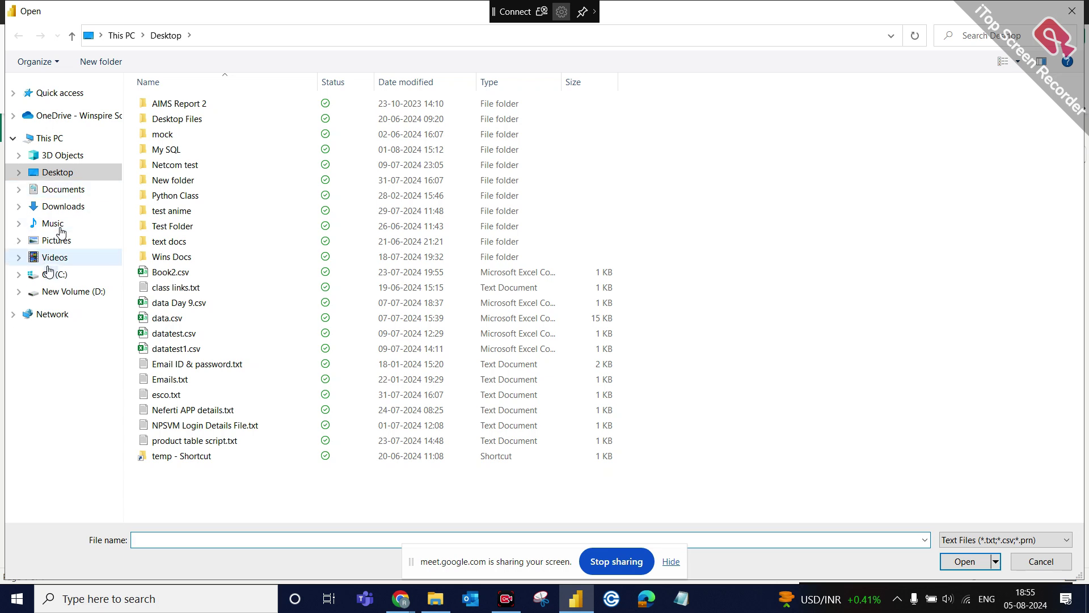
left_click(69, 293)
scroll(267, 352, "down", 4)
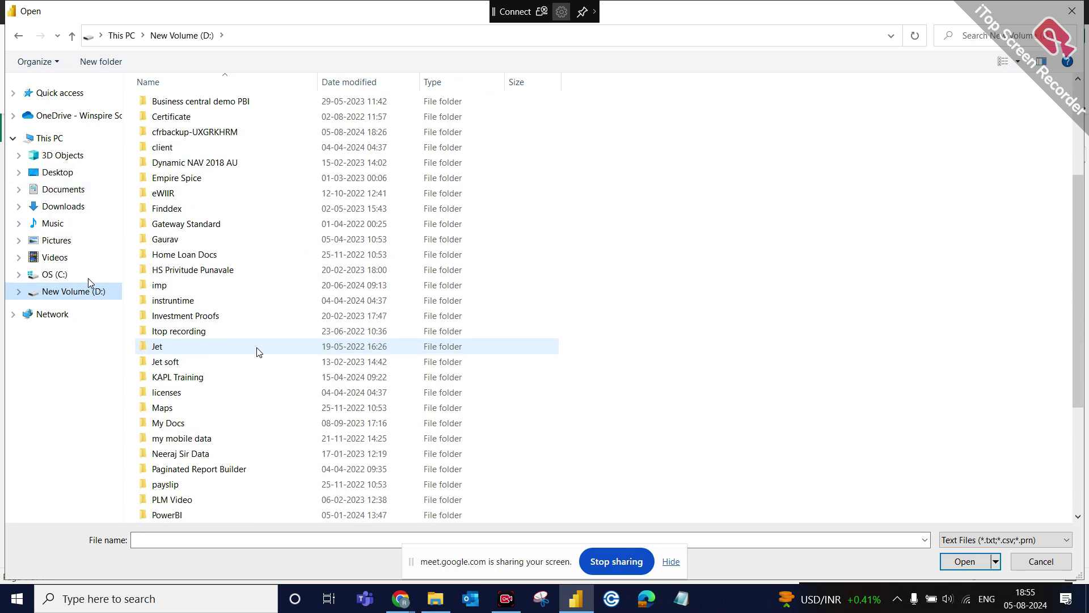
double_click(170, 514)
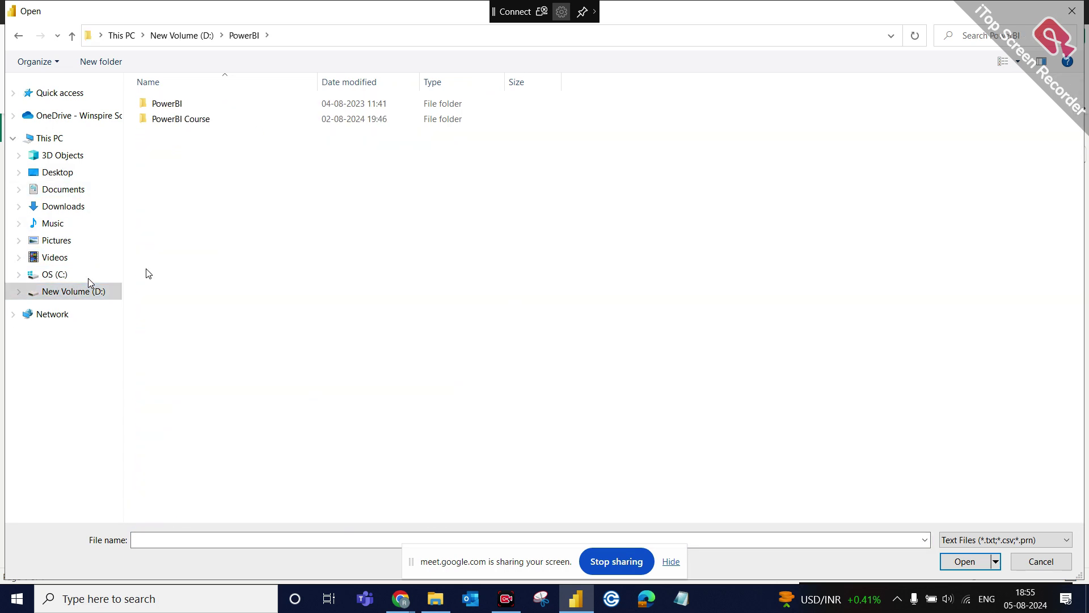
double_click(199, 121)
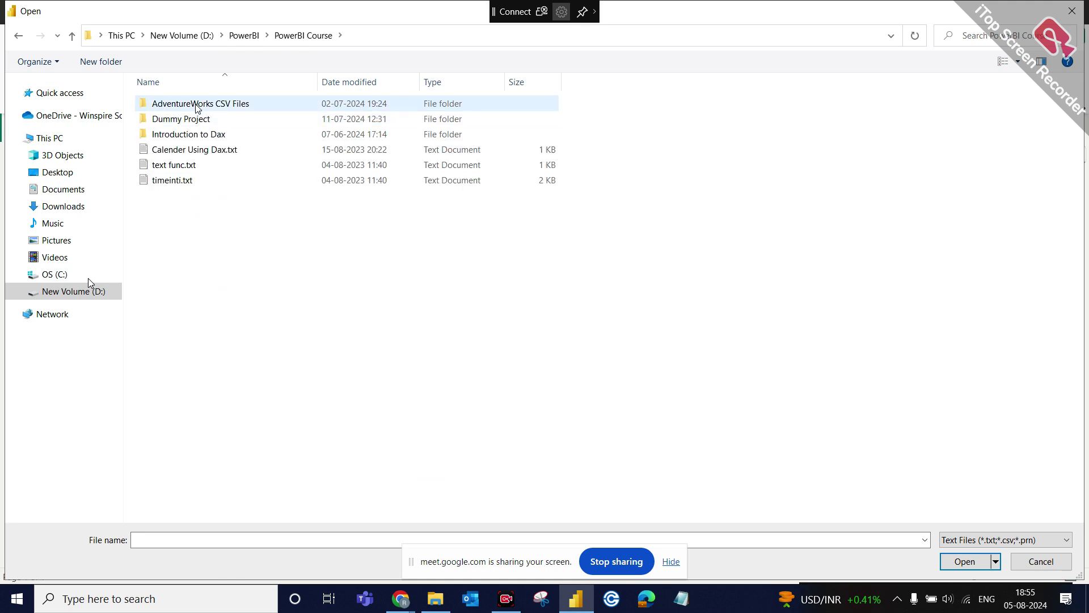
double_click(195, 103)
left_click(242, 104)
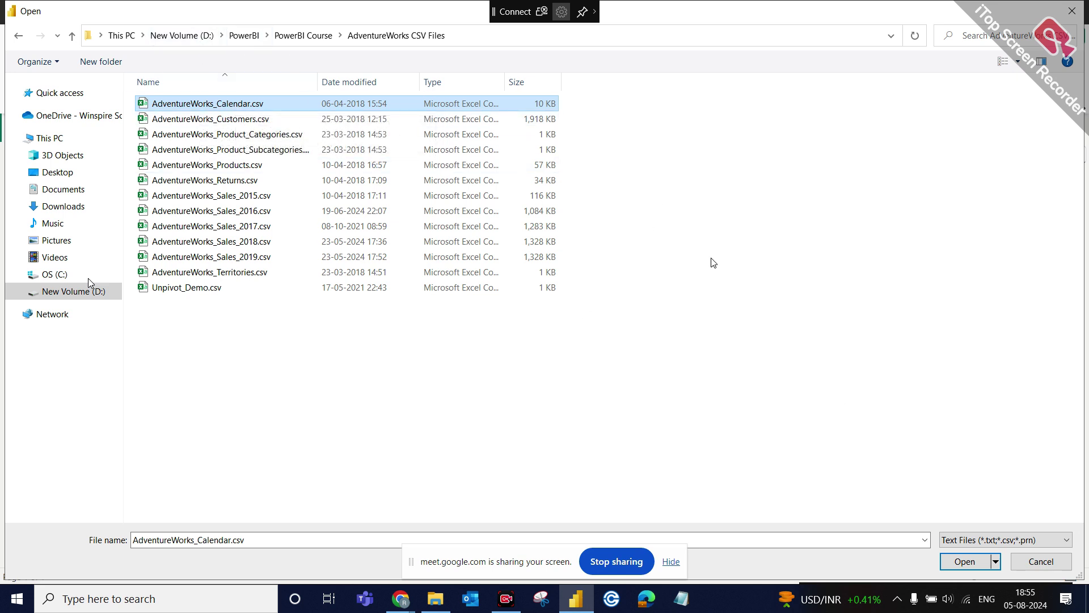
left_click(965, 561)
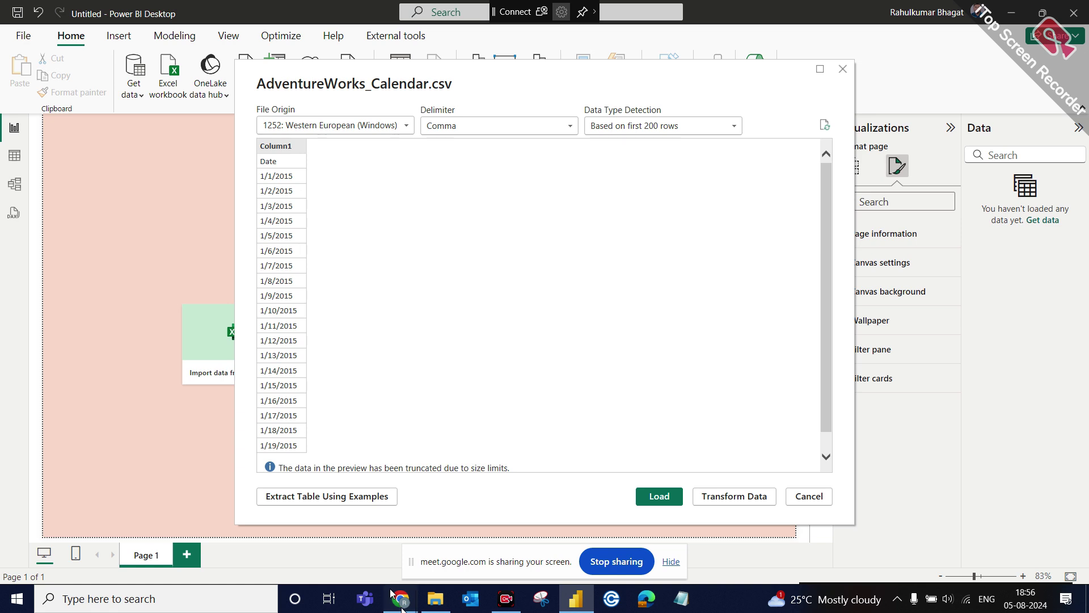
Admit the waiting participant to the Google Meet call and return to Power BI Desktop.
left_click(371, 553)
left_click(1004, 311)
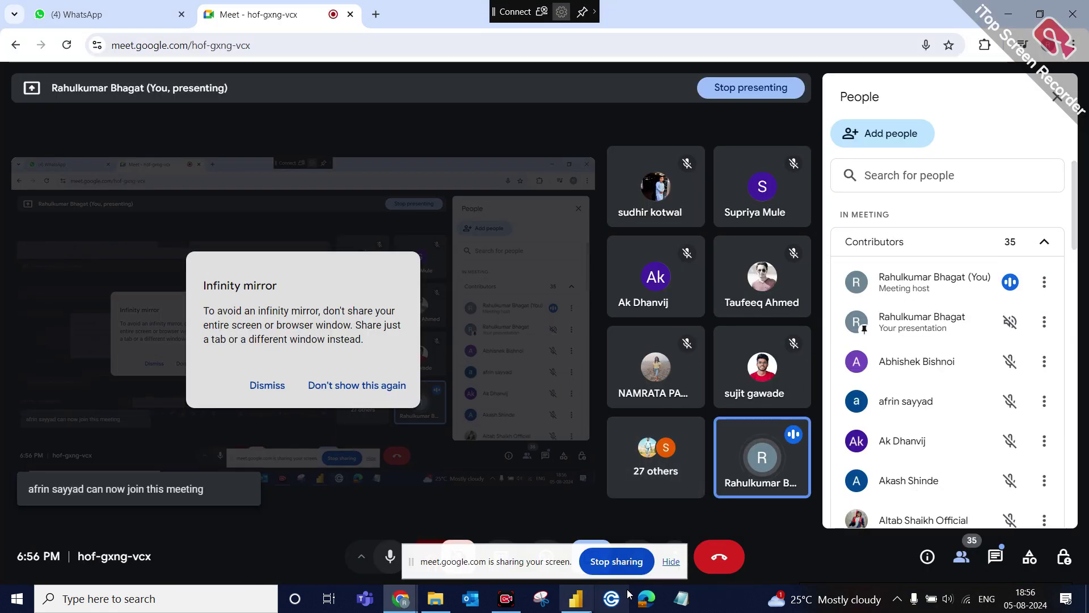
left_click(576, 599)
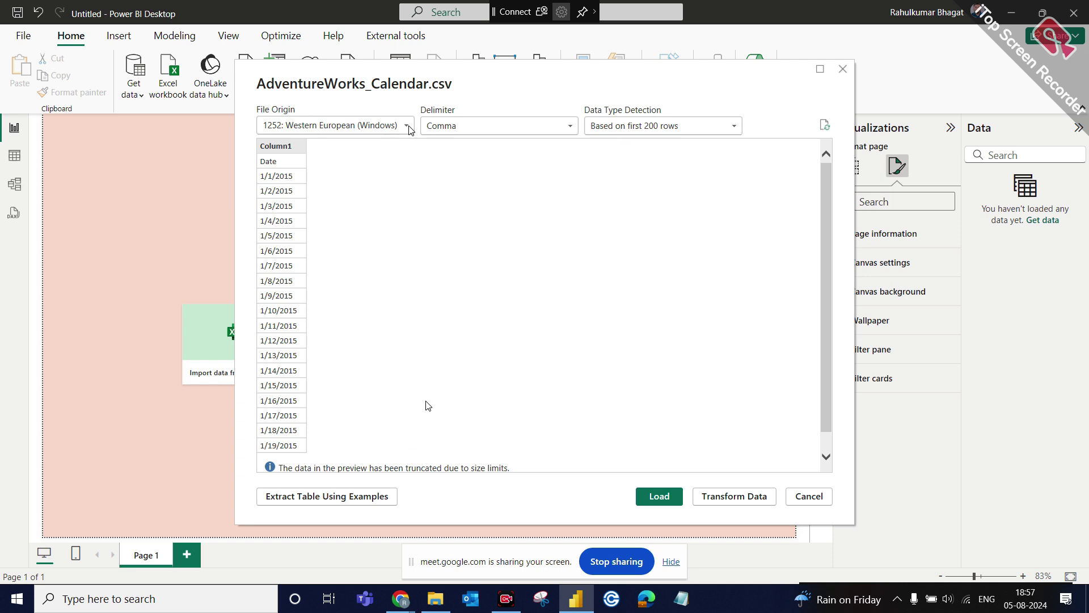
Open the calendar data in the Power Query Editor with Transform Data and highlight the Changed Type step's formula without editing it.
left_click(744, 501)
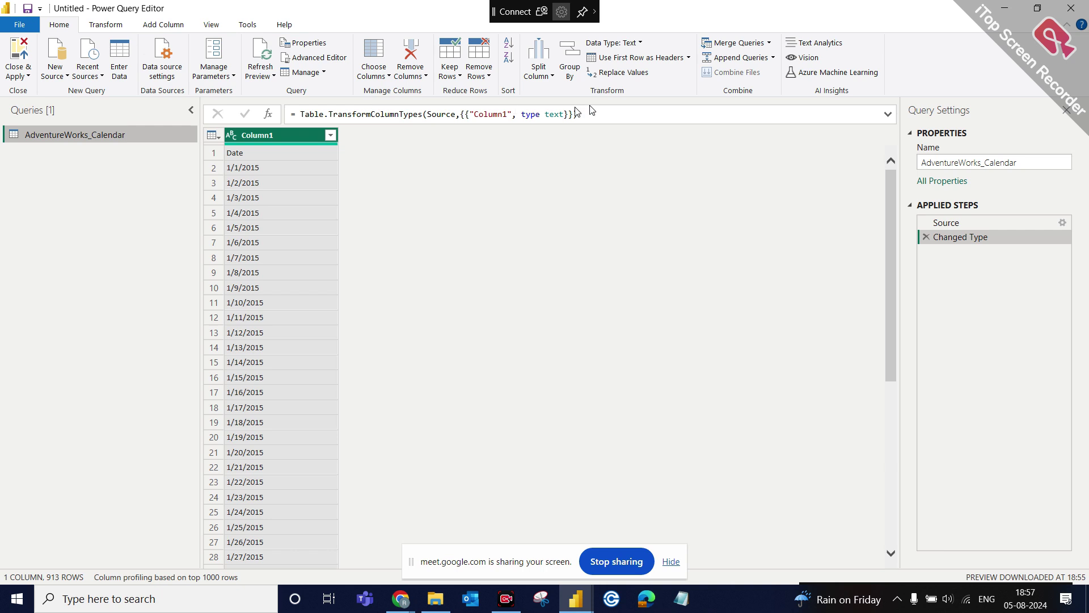
left_click_drag(588, 115, 287, 119)
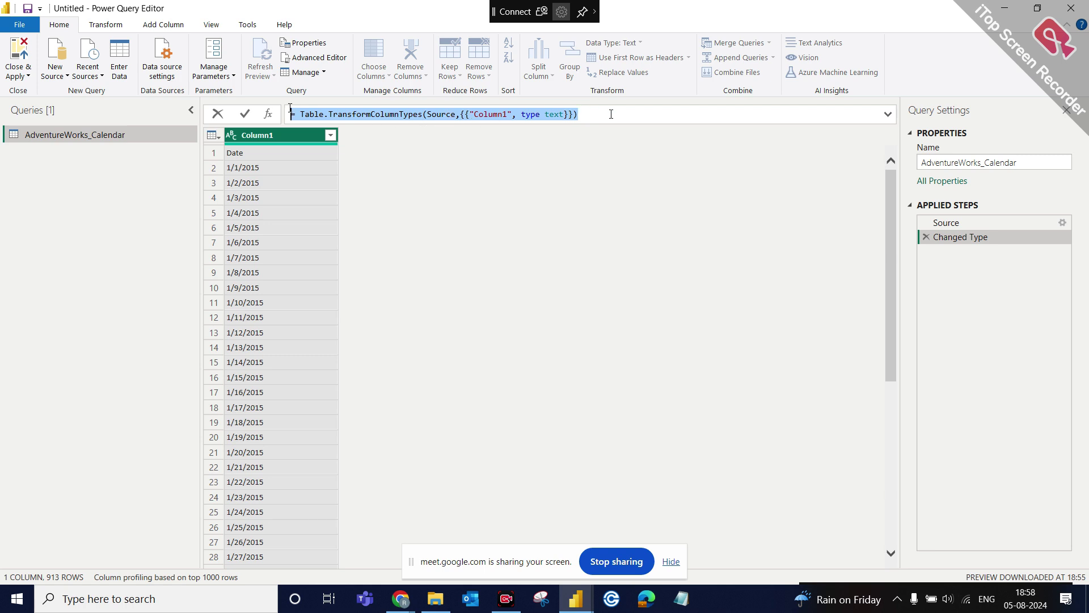
key("End")
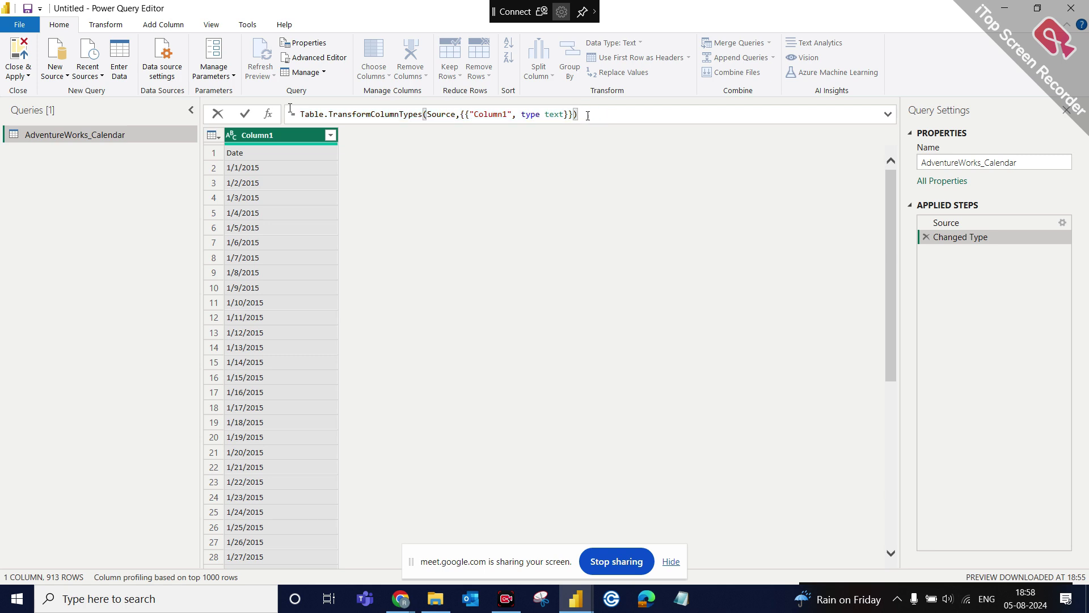
left_click(304, 116, "shift")
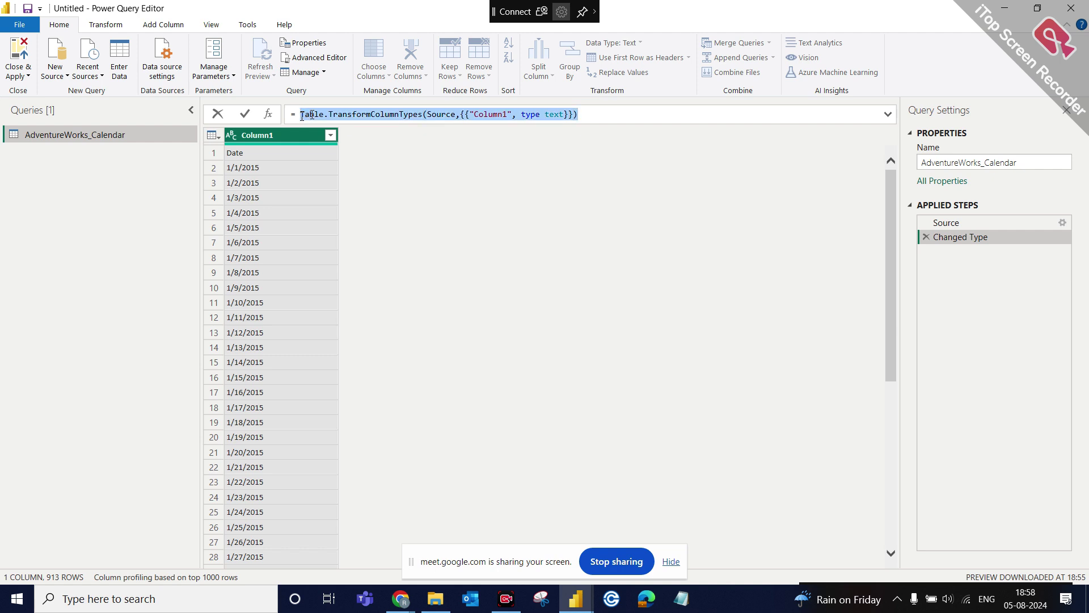
key("Return")
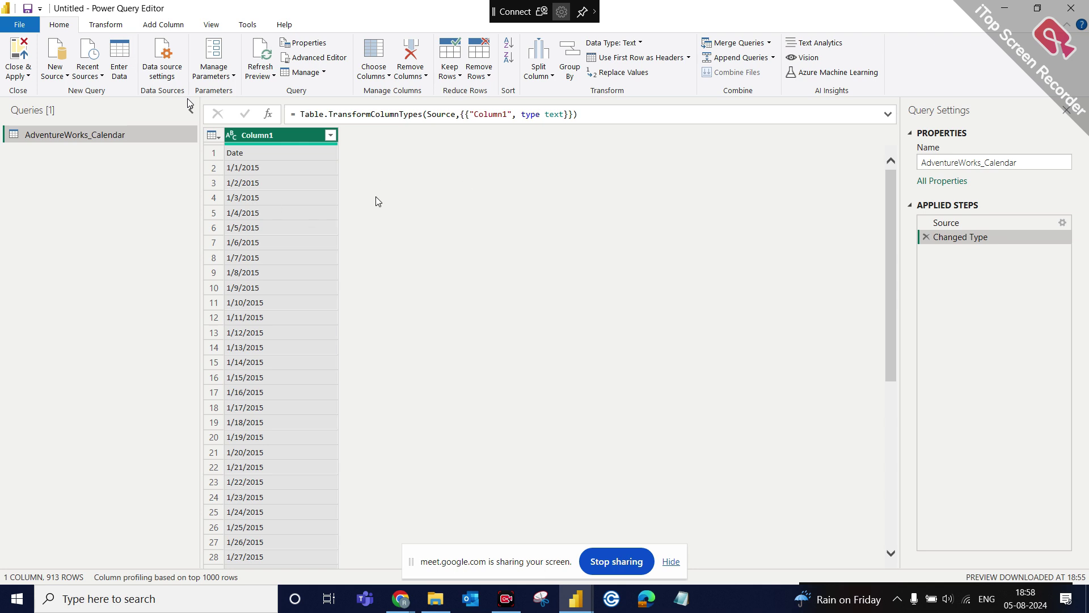
Examine the Table.TransformColumnTypes formula of the Changed Type step without editing it.
left_click(602, 113)
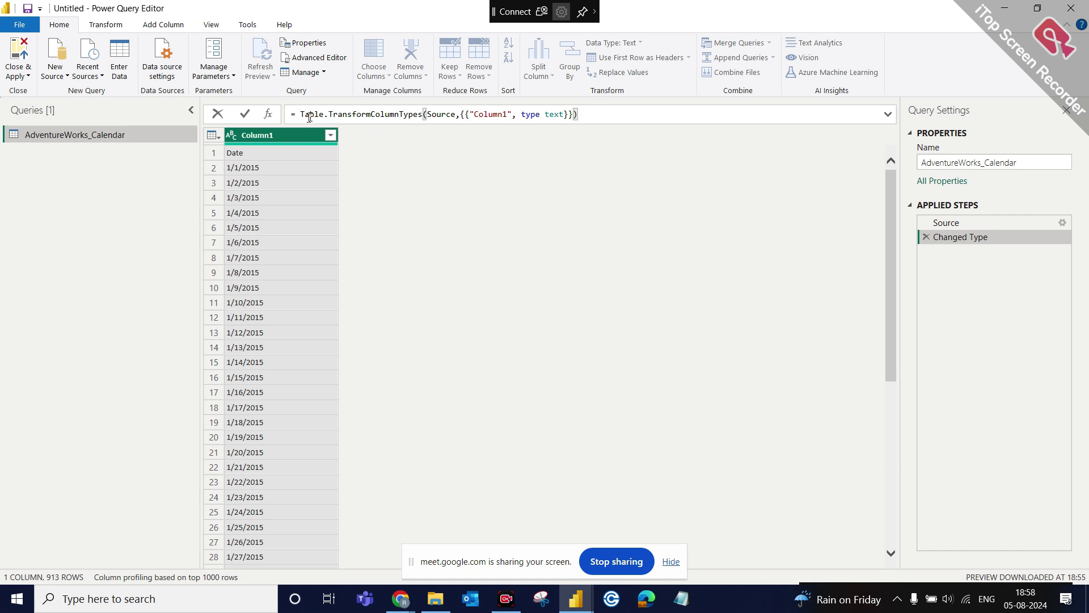
mouse_move(309, 118)
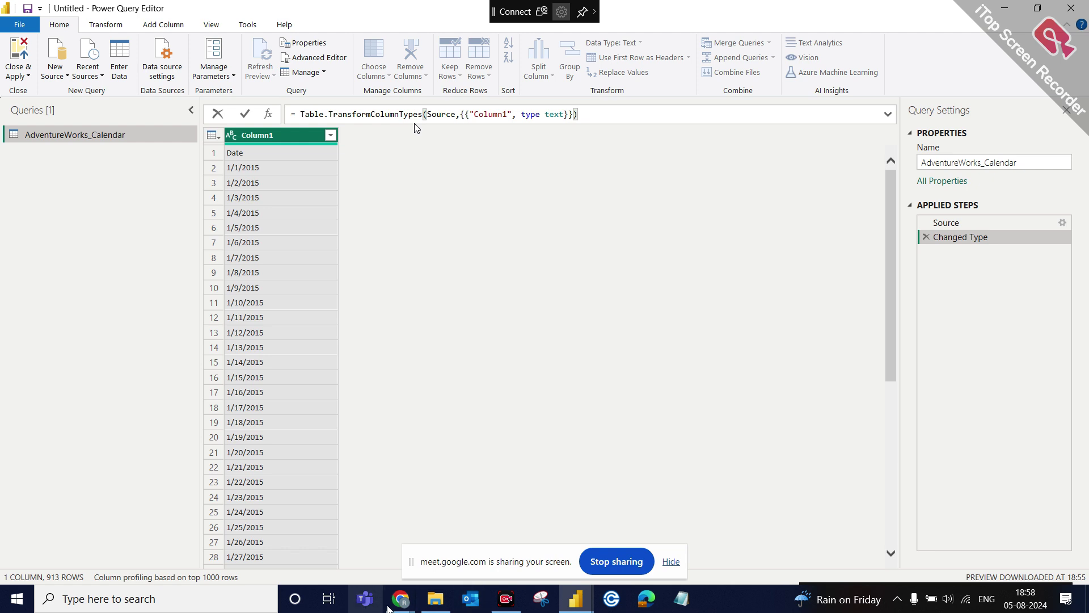
Switch to the Google Meet call to check its connection and close the Outlook start-up window.
left_click(400, 599)
left_click(345, 540)
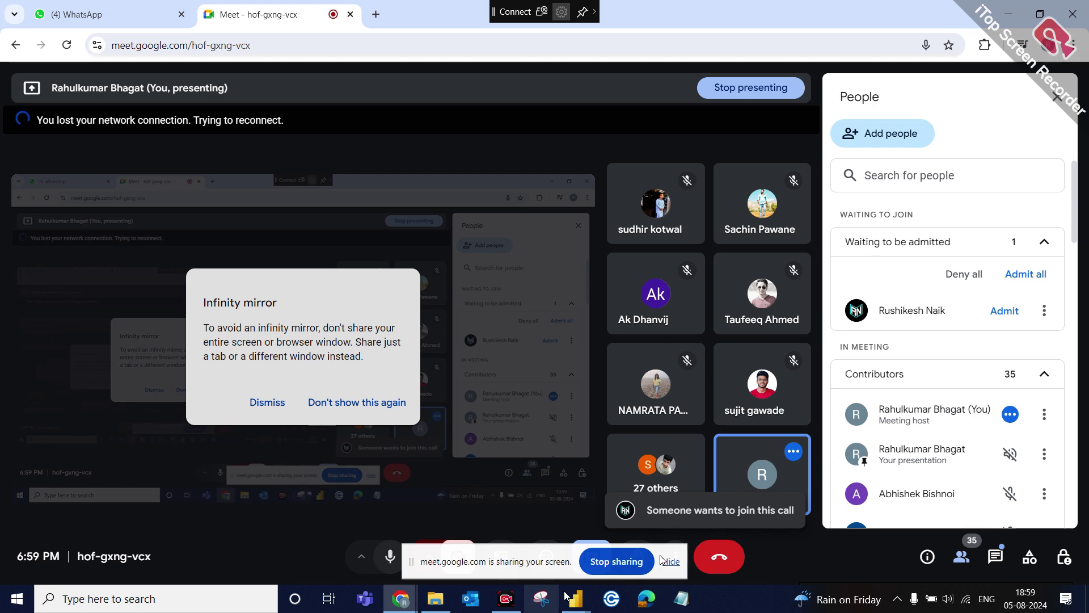
mouse_move(575, 599)
left_click(631, 537)
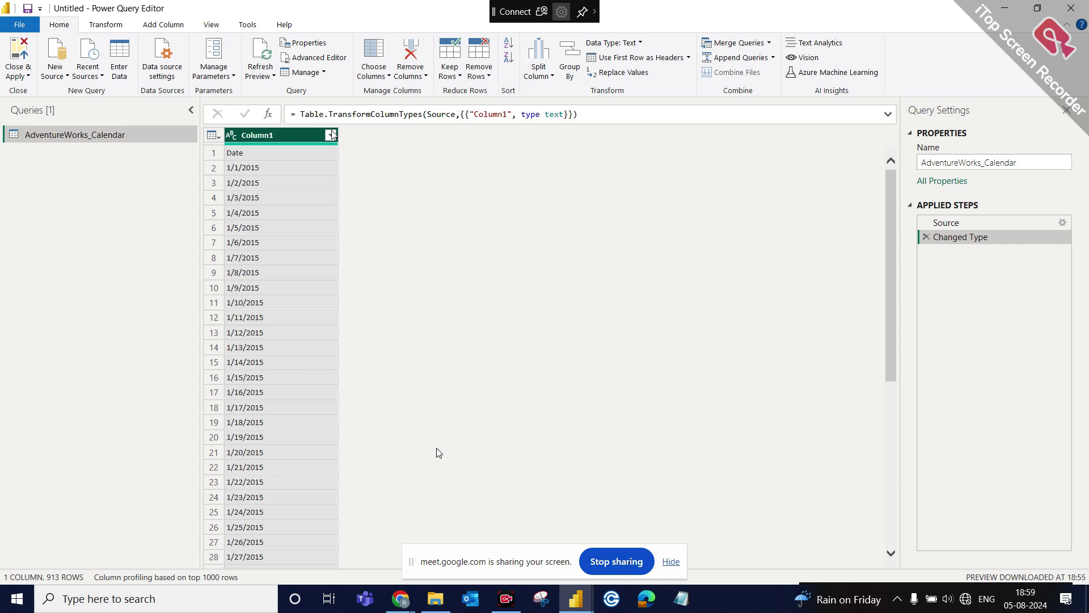
left_click(401, 601)
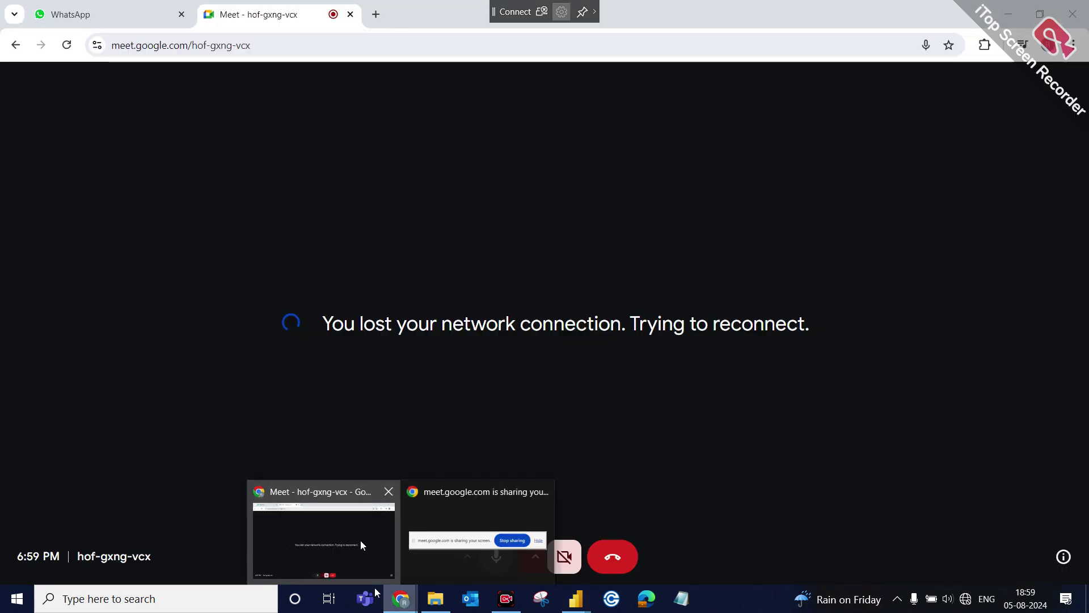
left_click(361, 542)
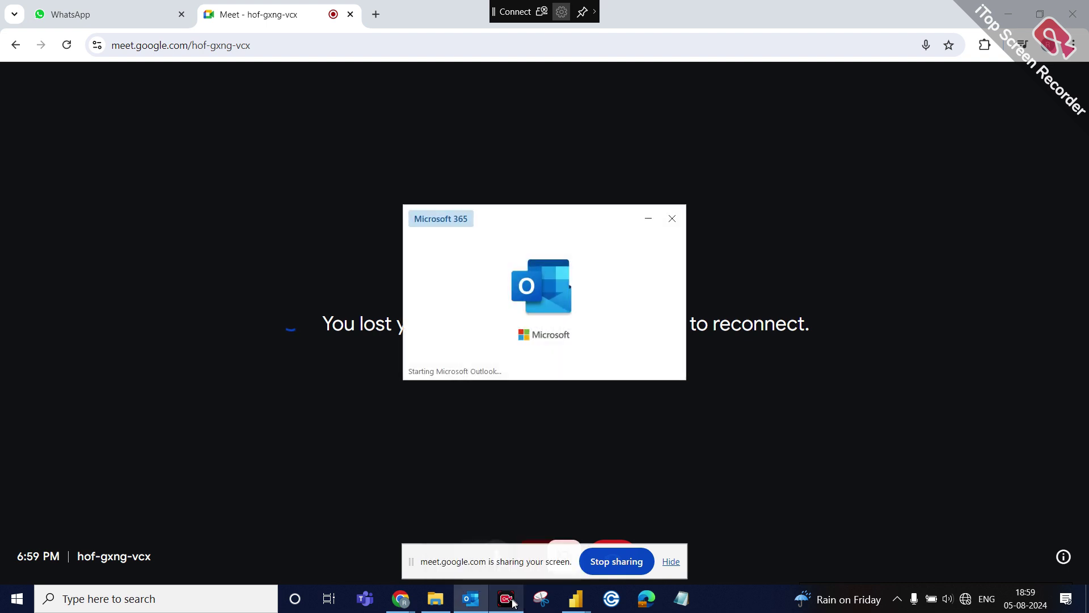
left_click(675, 219)
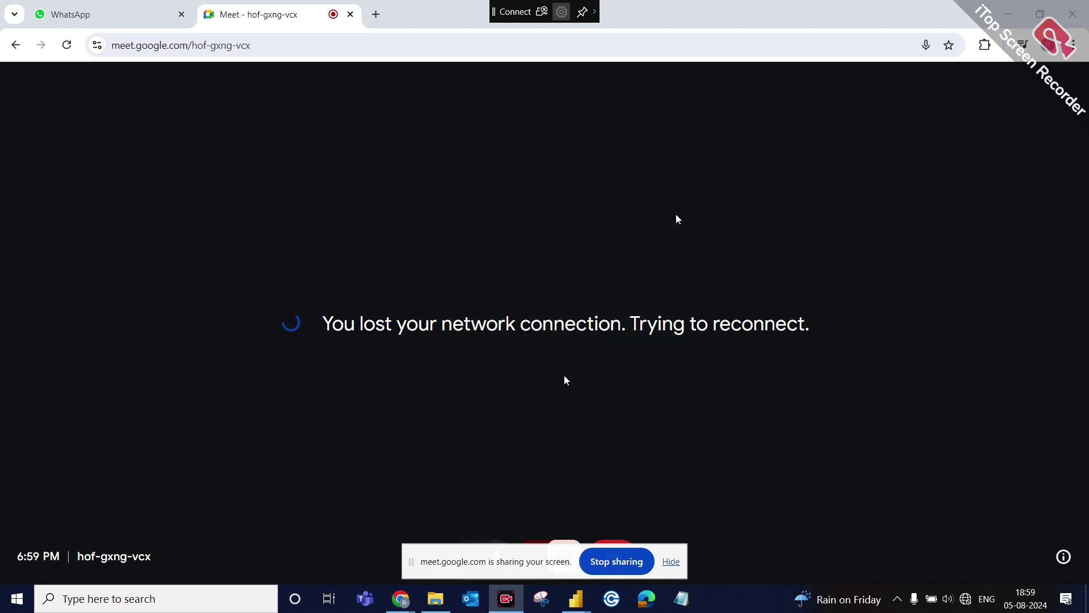
left_click(506, 600)
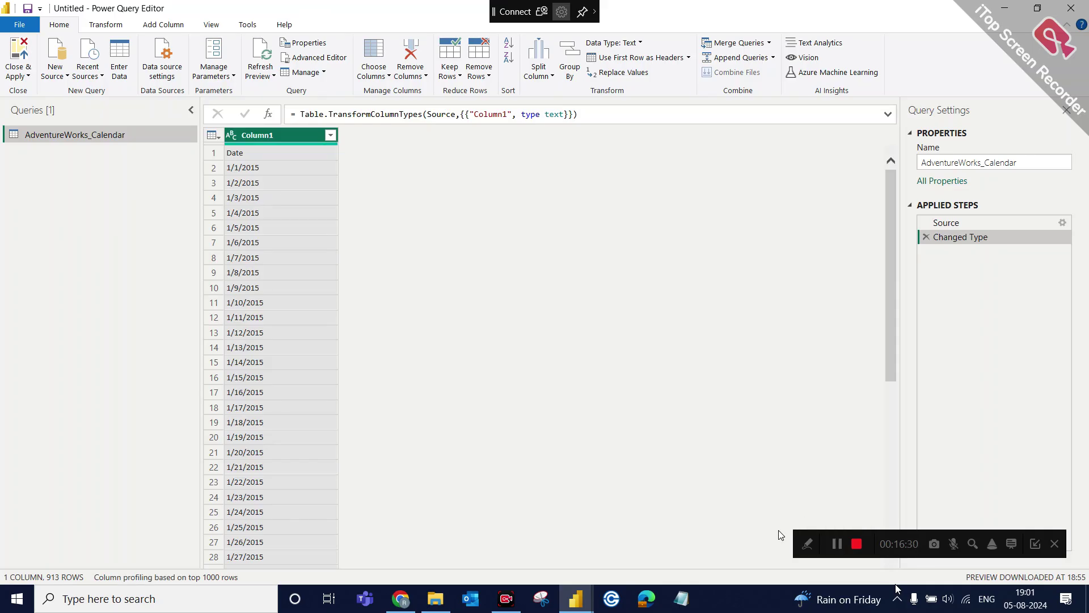
Return to the Google Meet call and admit both waiting participants.
left_click(646, 597)
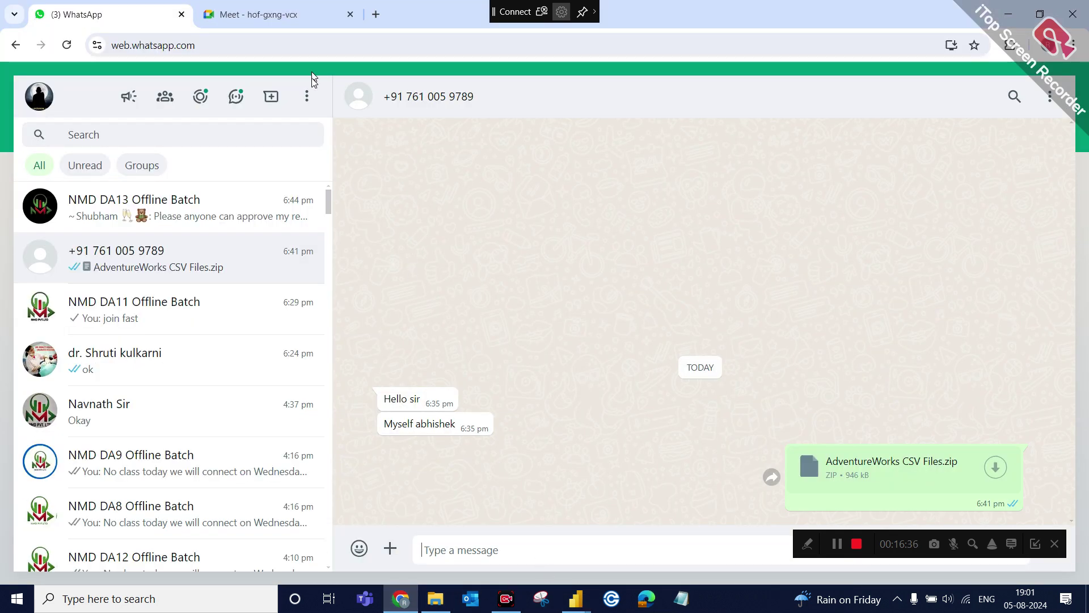
left_click(288, 20)
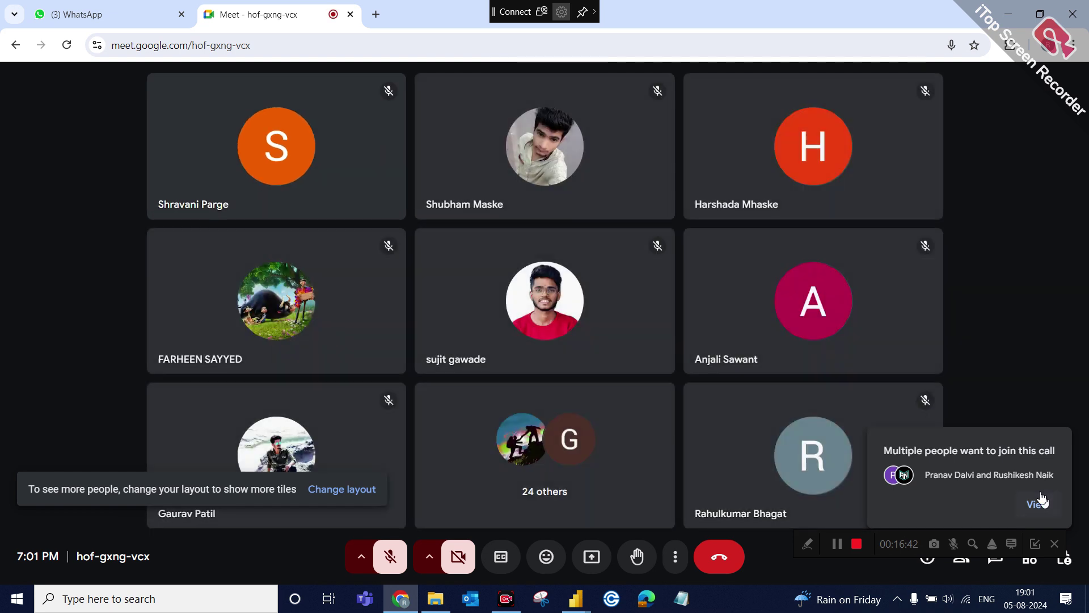
left_click(1038, 504)
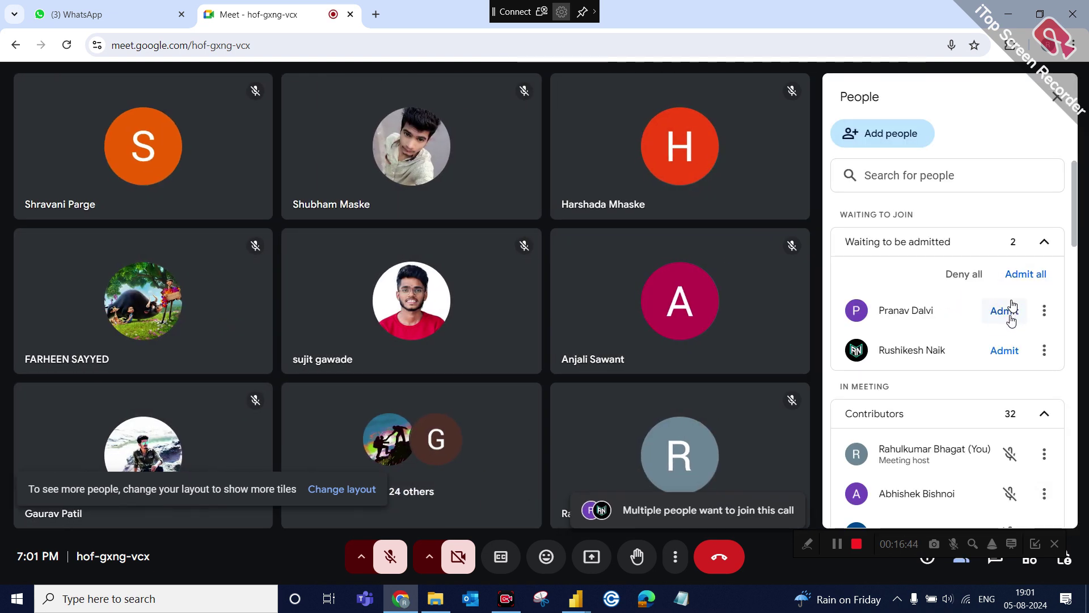
left_click(1005, 311)
left_click(1007, 311)
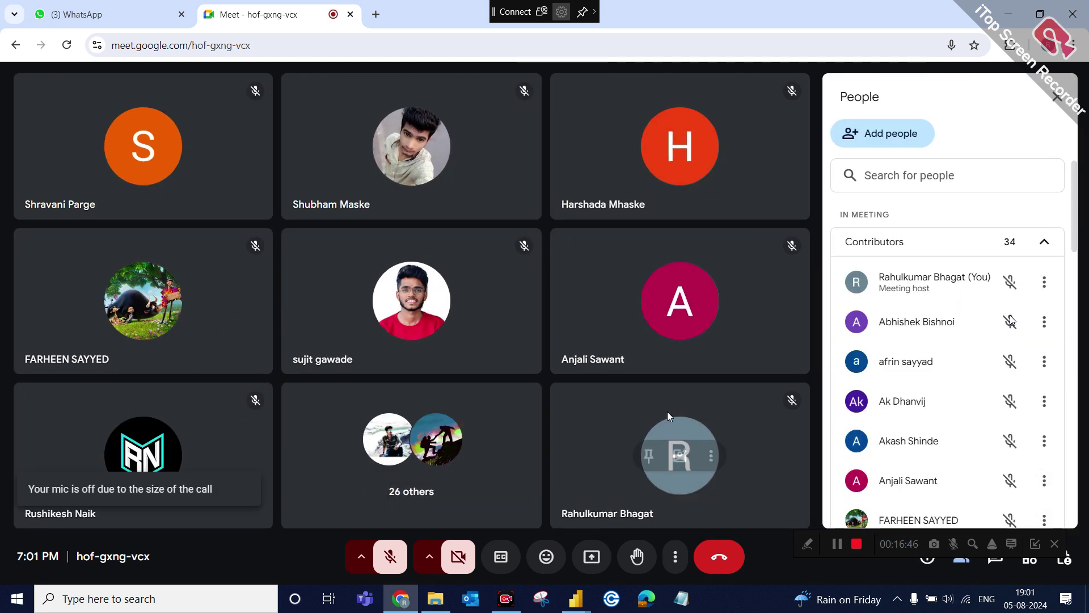
Turn on the microphone and share the entire screen in the Google Meet call.
left_click(390, 556)
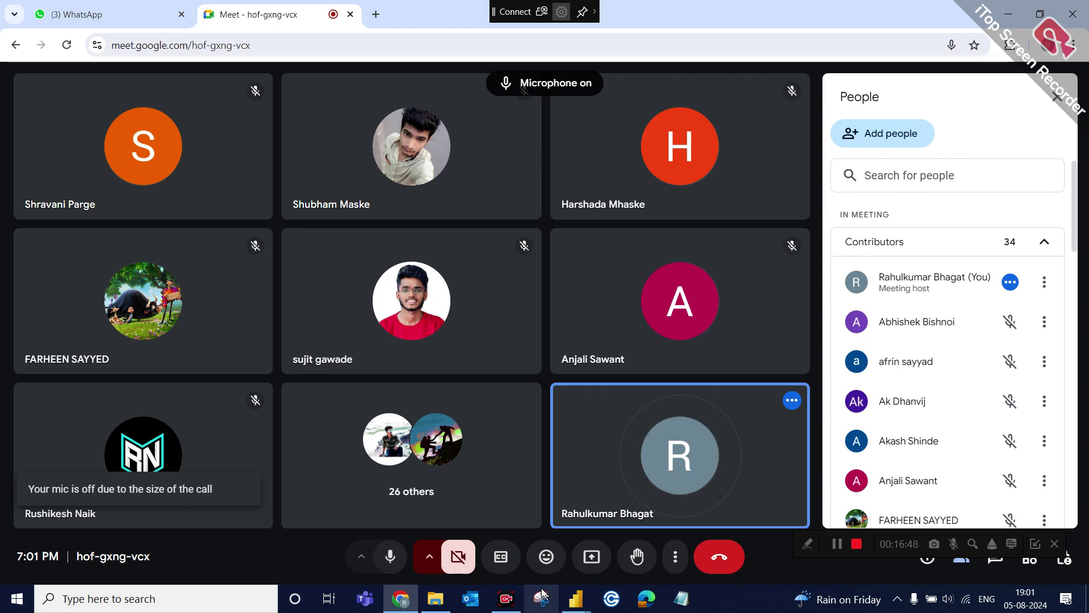
left_click(594, 565)
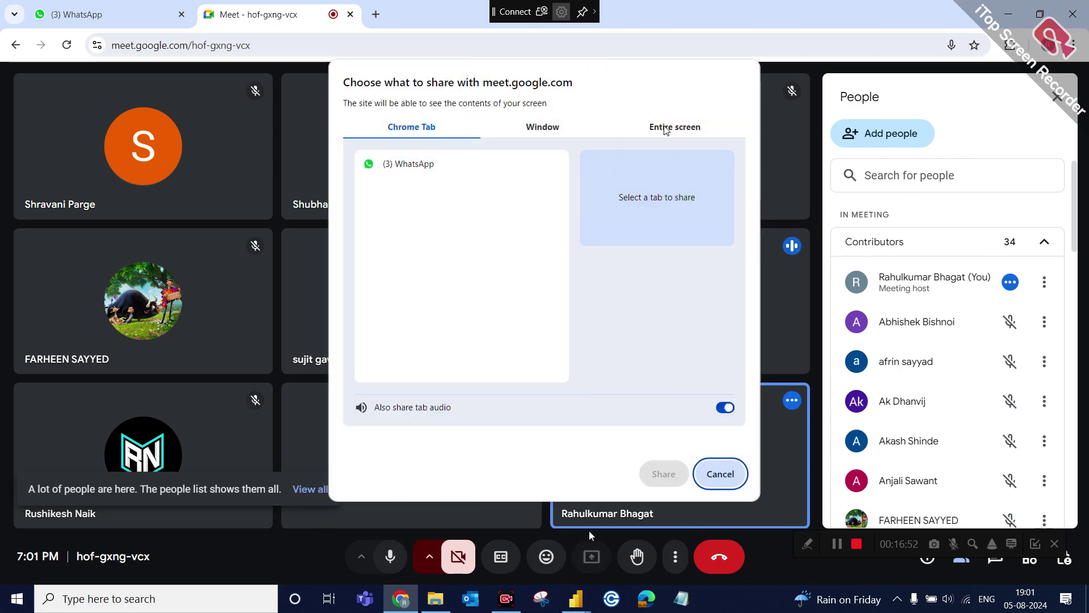
left_click(668, 127)
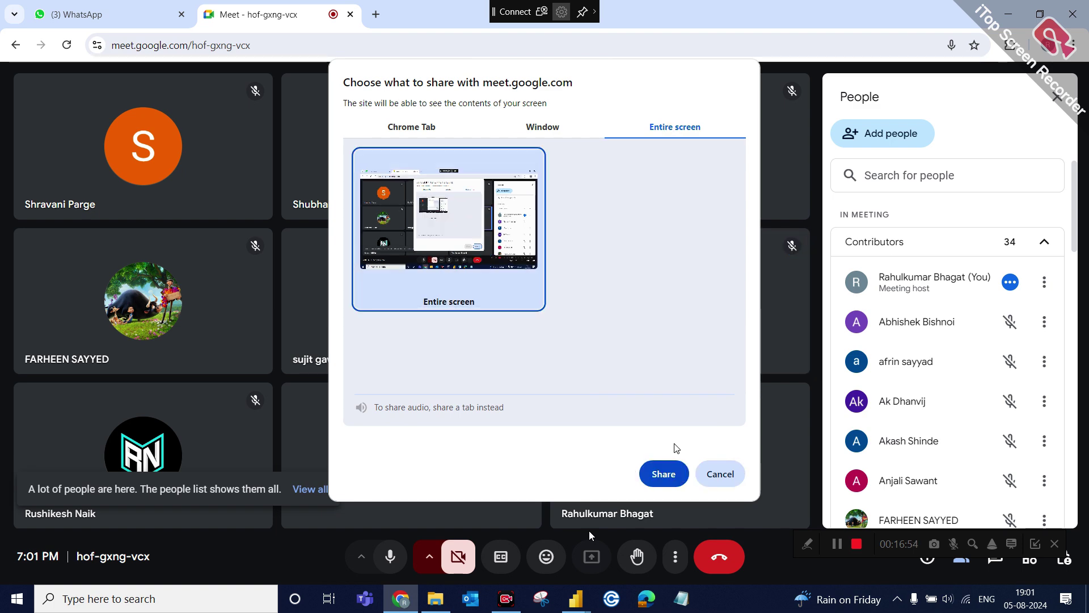
left_click(664, 474)
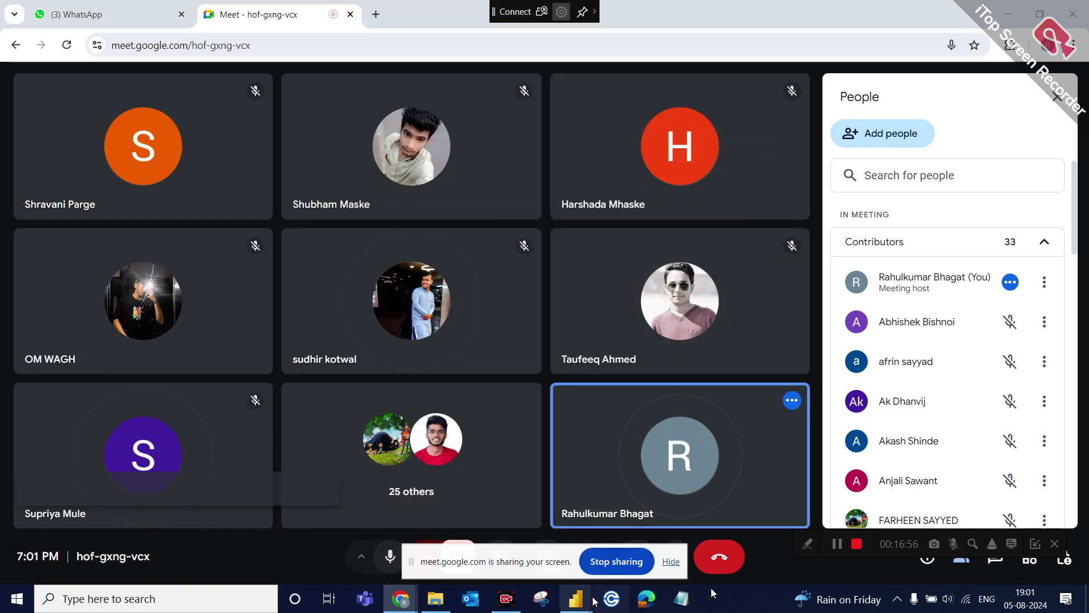
Switch back to the AdventureWorks_Calendar query in the Power Query Editor.
mouse_move(409, 605)
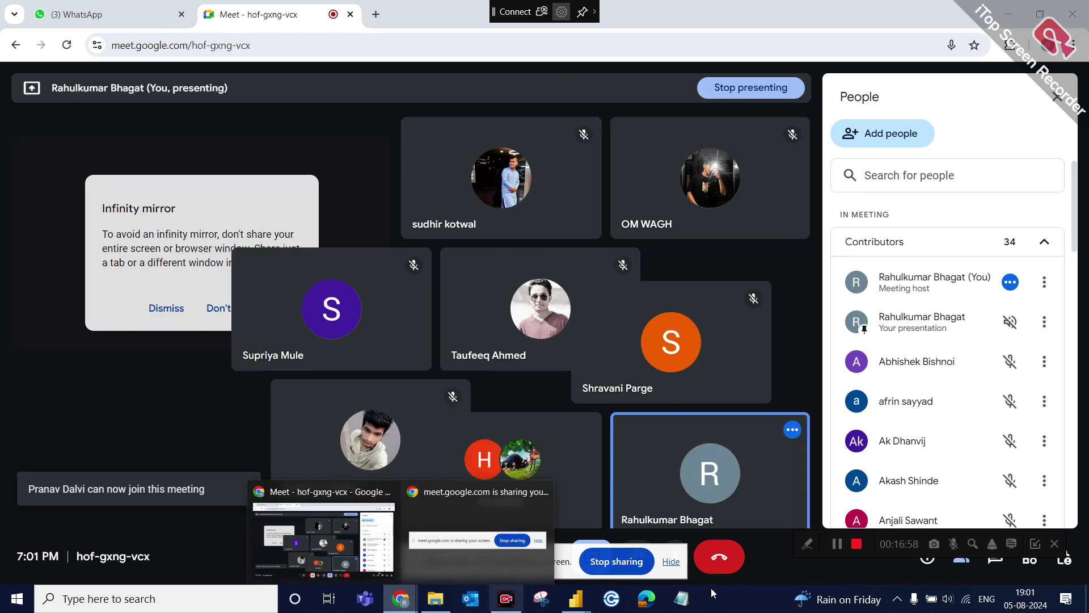
mouse_move(577, 600)
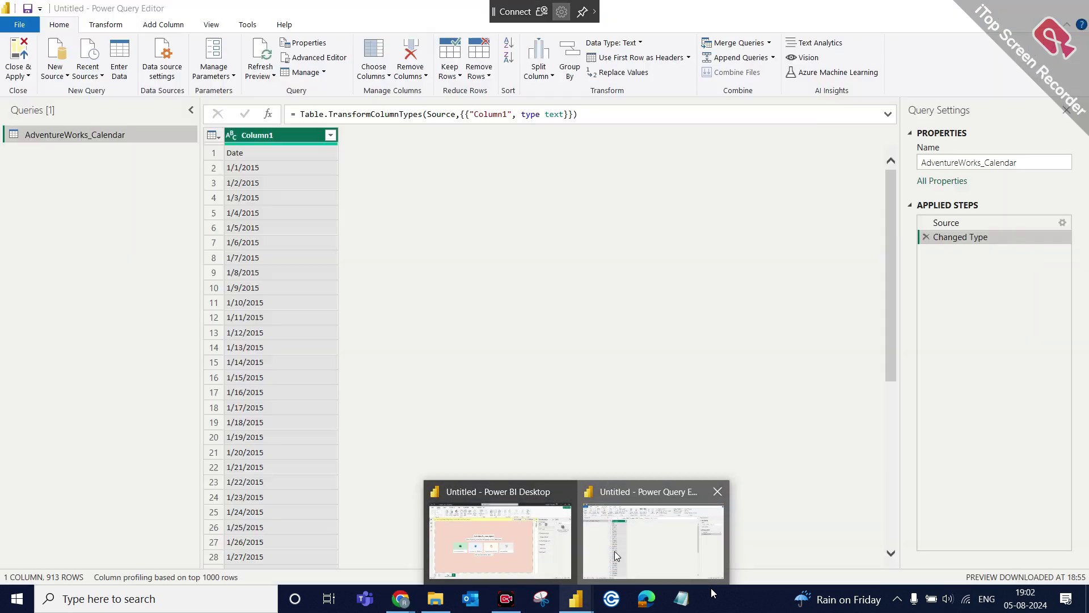
left_click(617, 555)
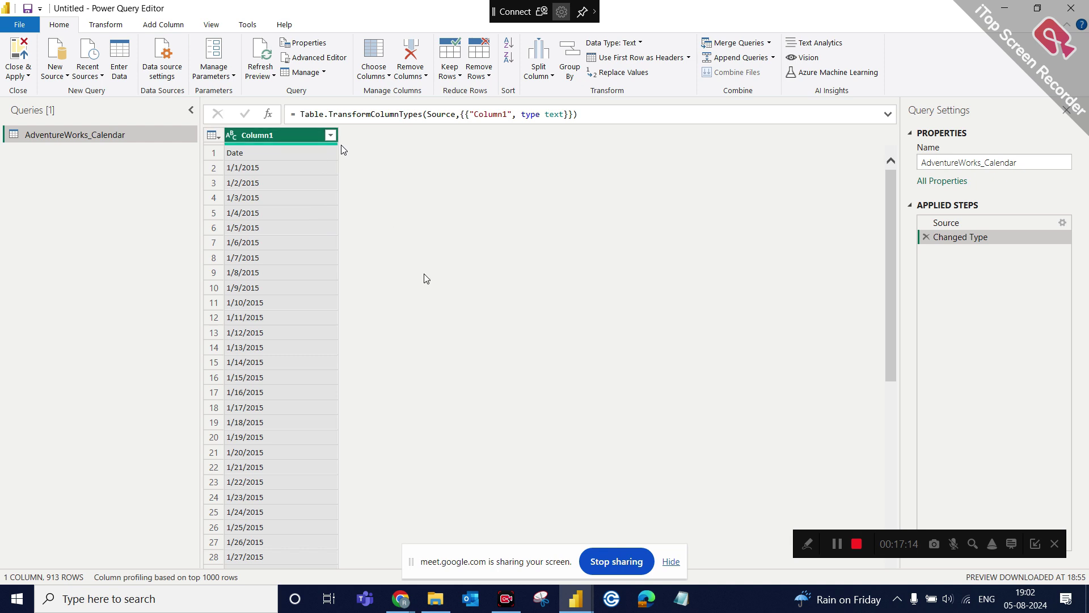
In the main Power BI Desktop window, get data from the Text/CSV file AdventureWorks_Calendar.csv again, opening its import preview.
mouse_move(571, 593)
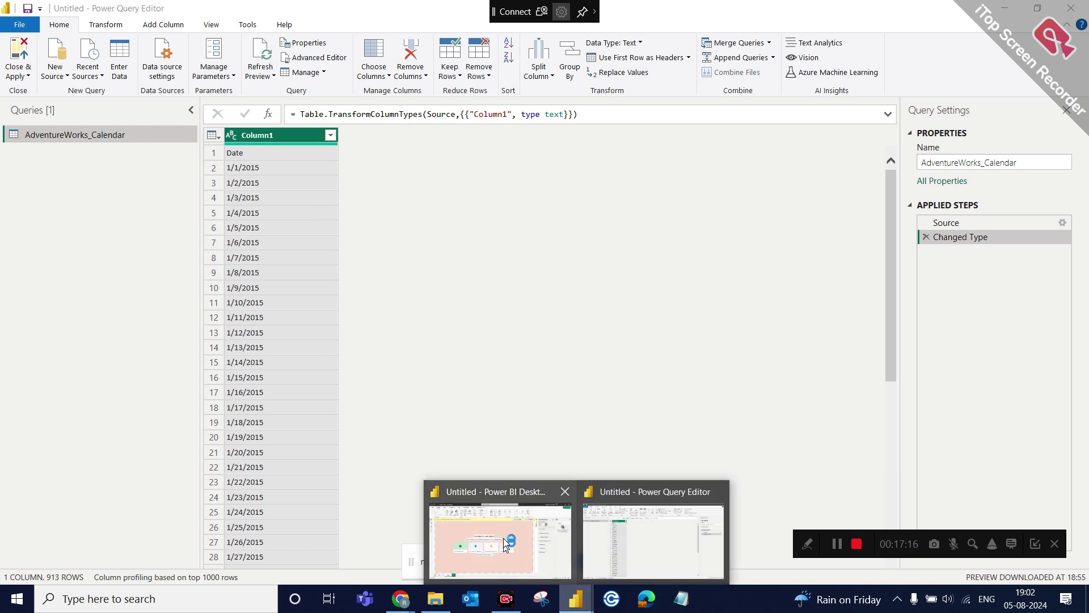
left_click(502, 538)
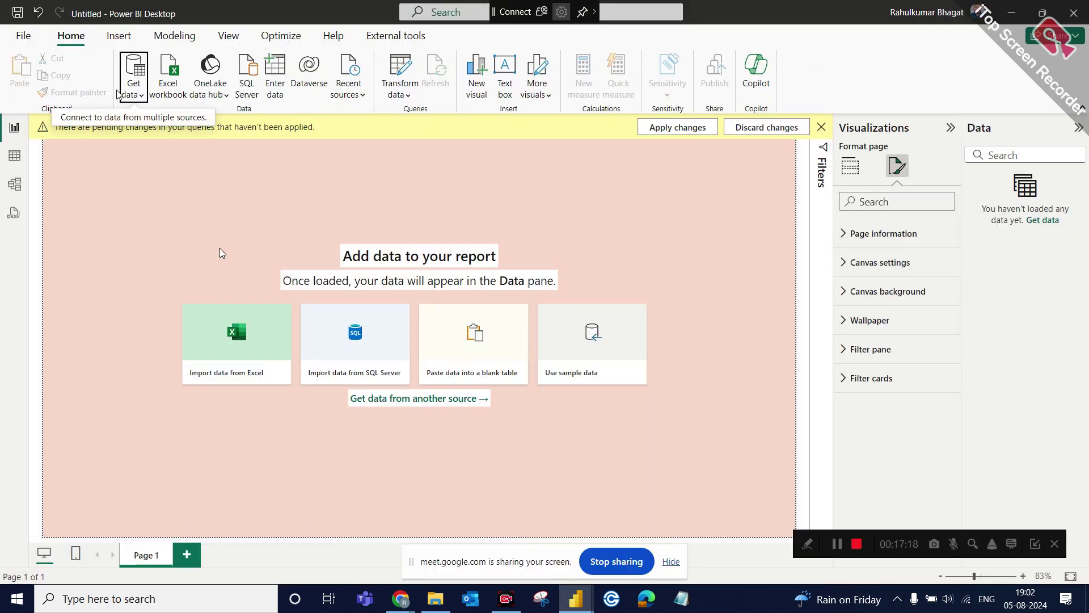
left_click(144, 97)
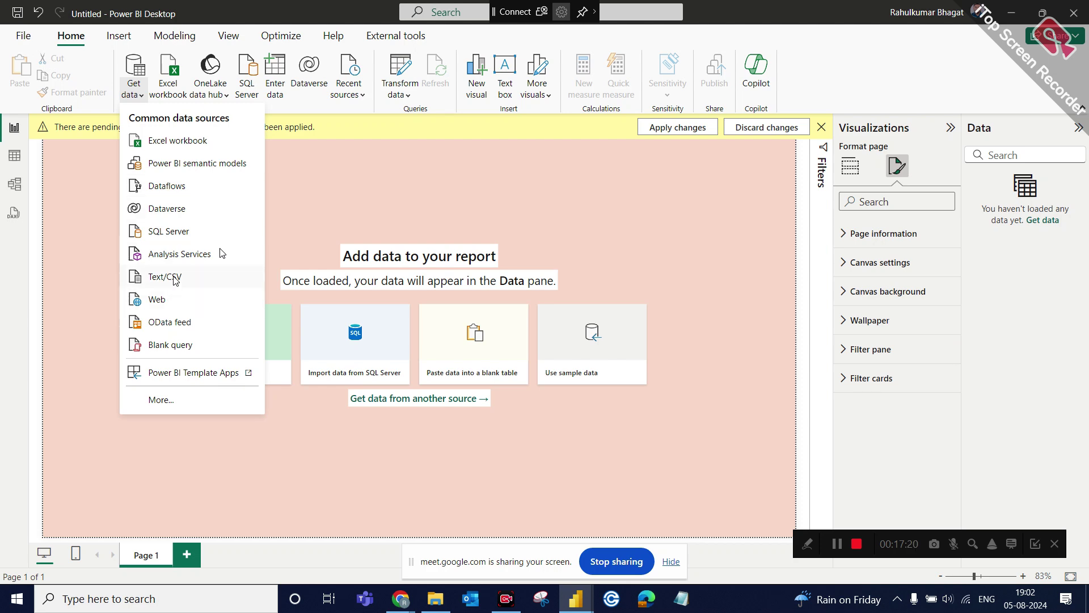
left_click(175, 275)
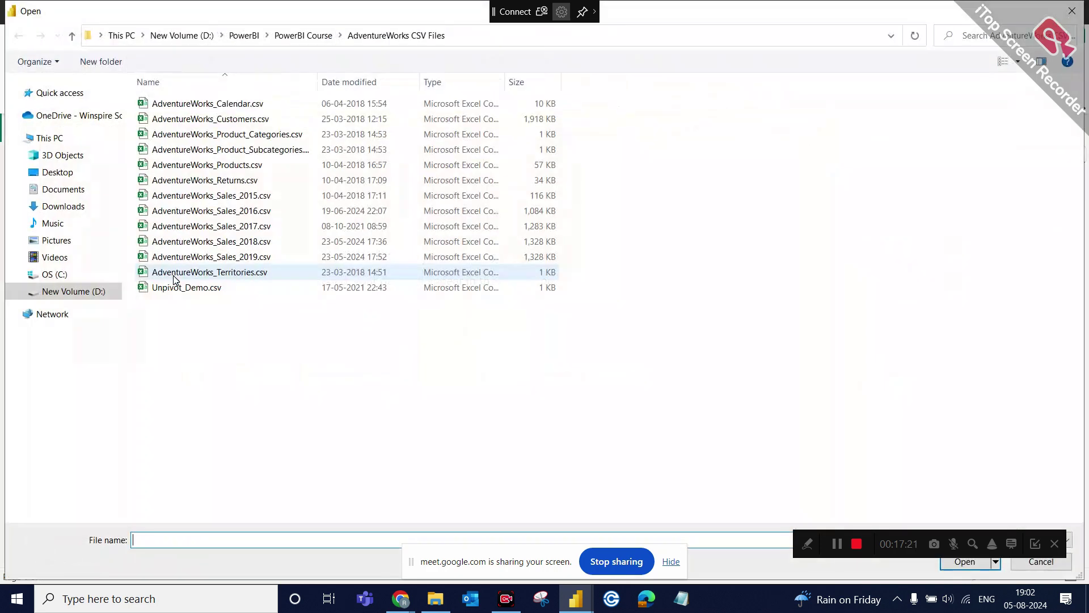
left_click(251, 107)
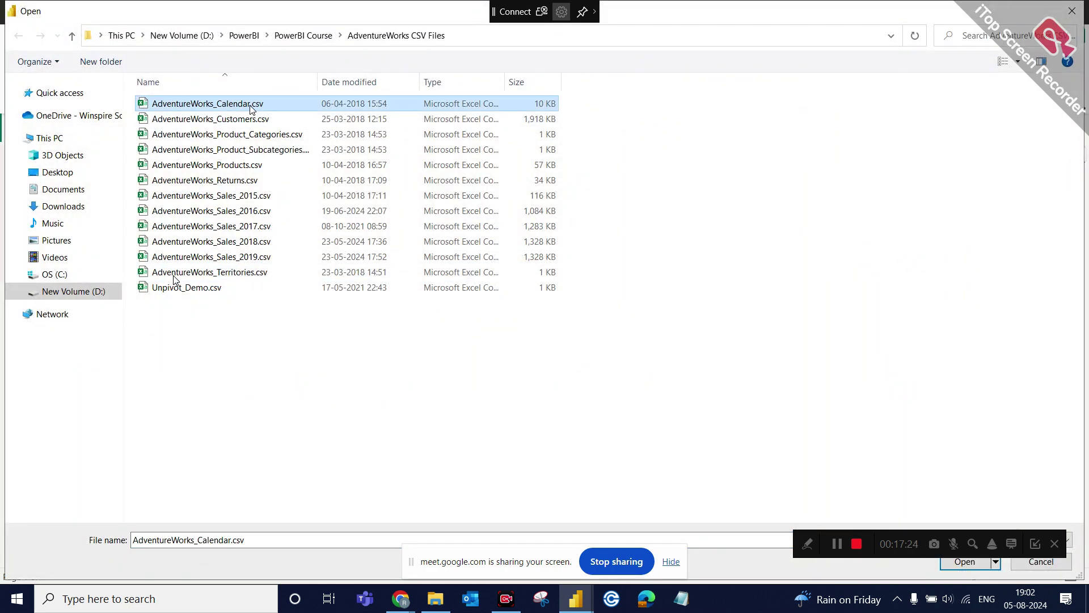
left_click(959, 562)
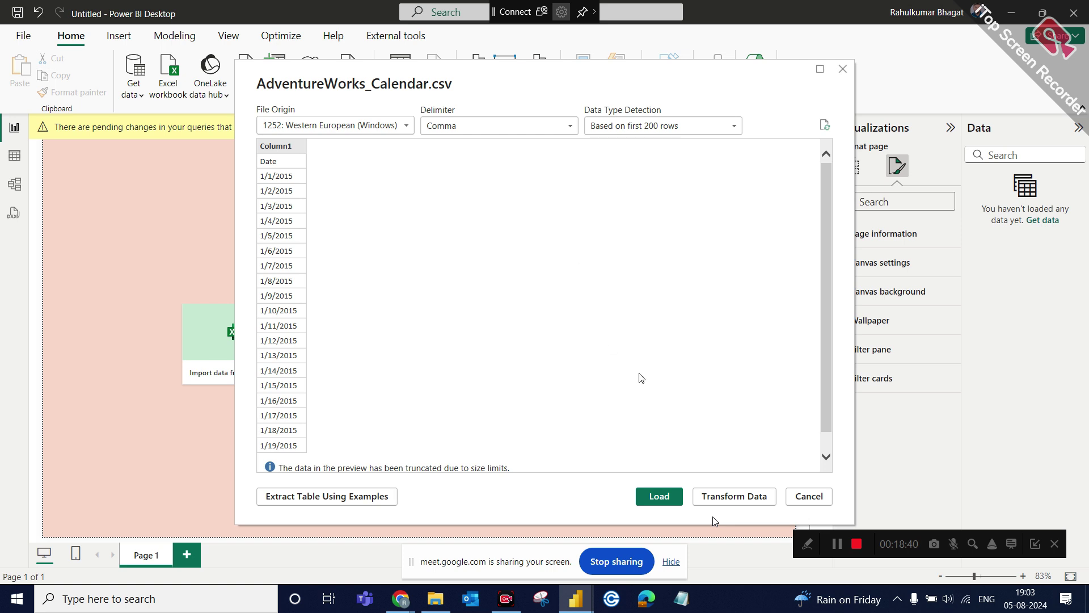
Admit the waiting participant to the Google Meet call and return to the Power Query Editor.
left_click(323, 536)
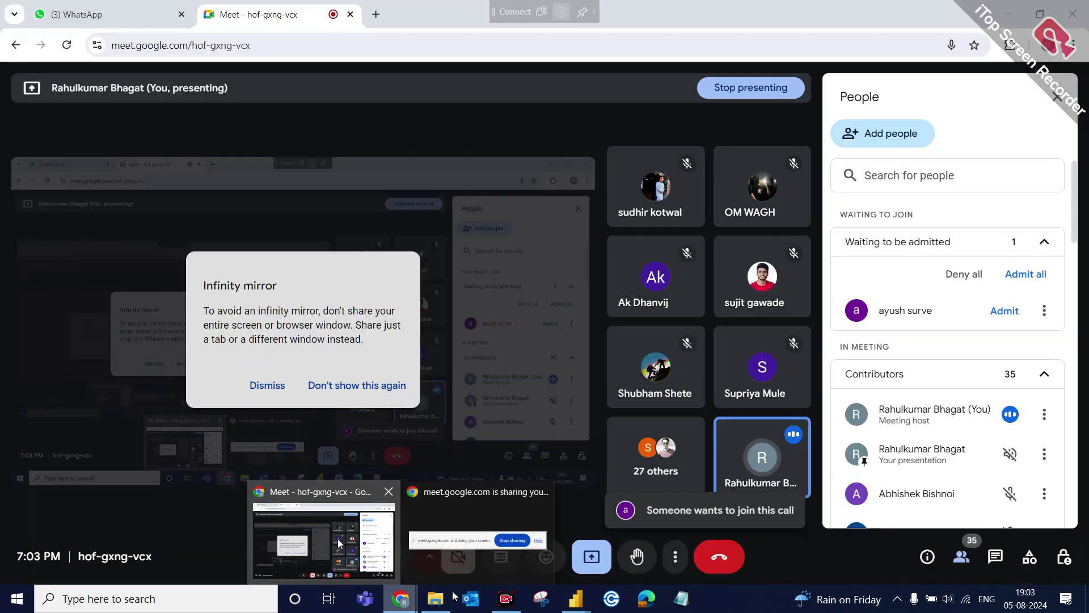
left_click(996, 312)
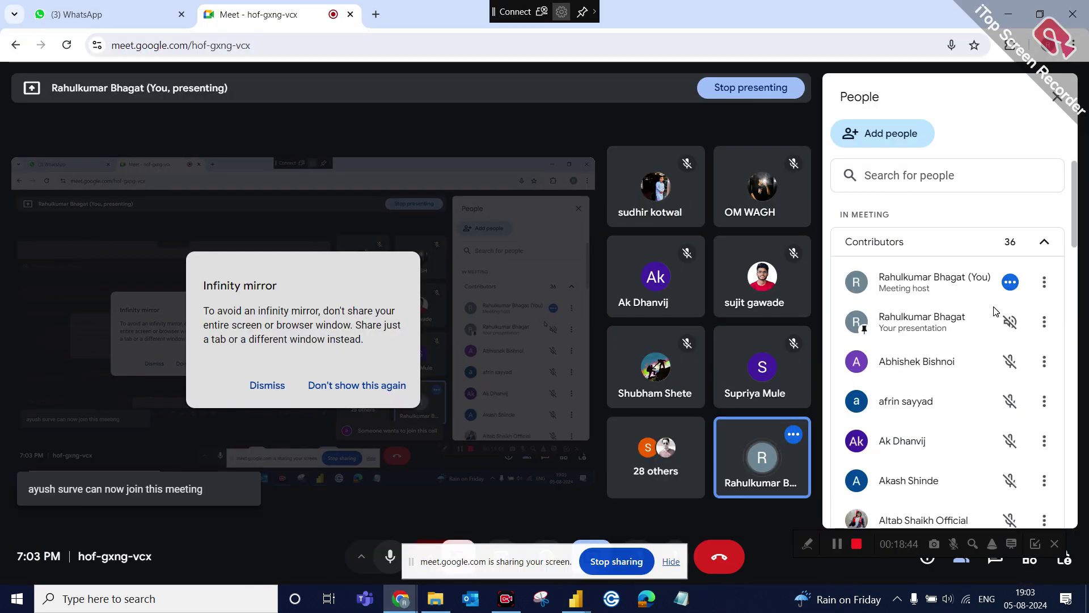
mouse_move(575, 597)
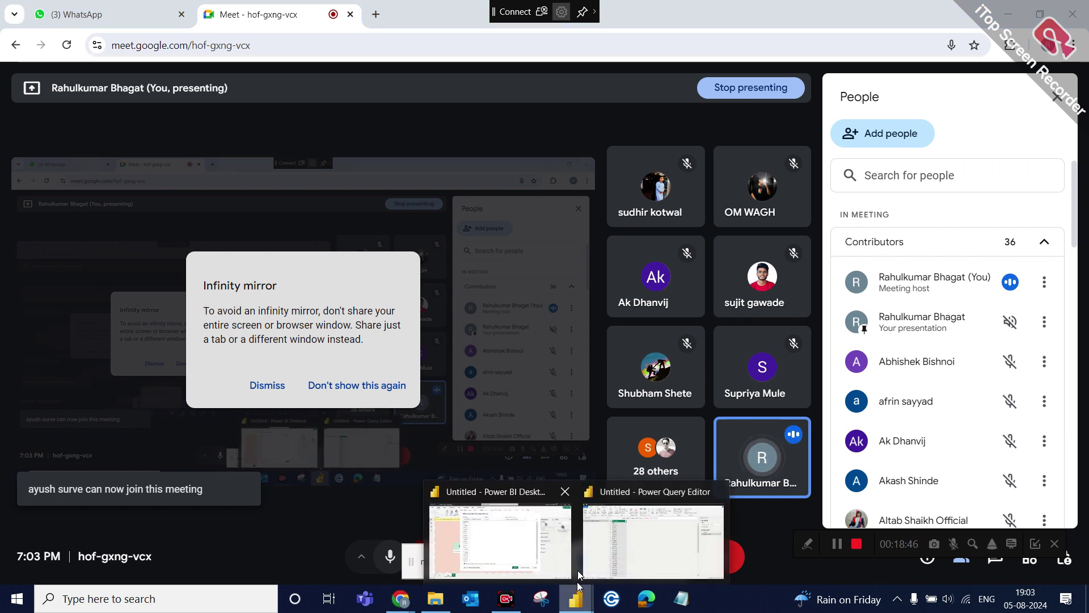
left_click(607, 546)
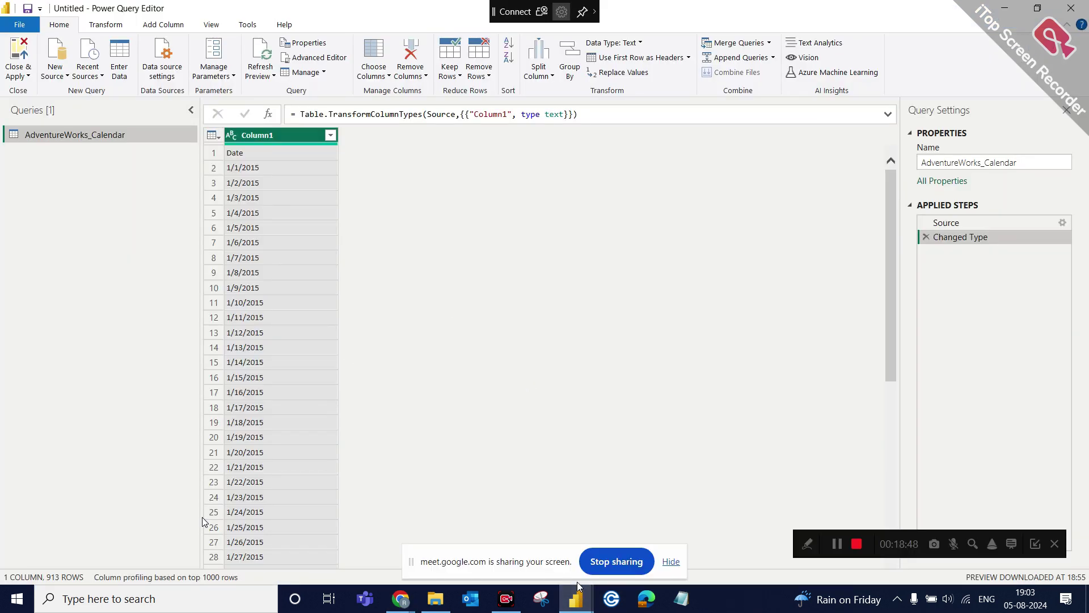
Cancel the repeated AdventureWorks_Calendar.csv import in Power BI Desktop and go back to the Power Query Editor.
mouse_move(577, 584)
left_click(506, 544)
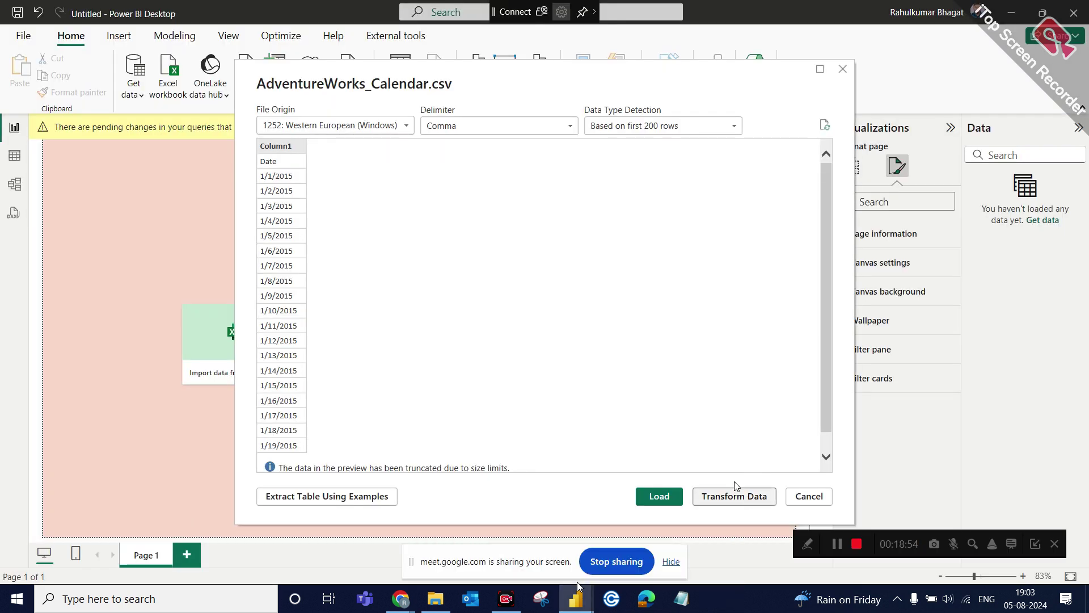
left_click(808, 496)
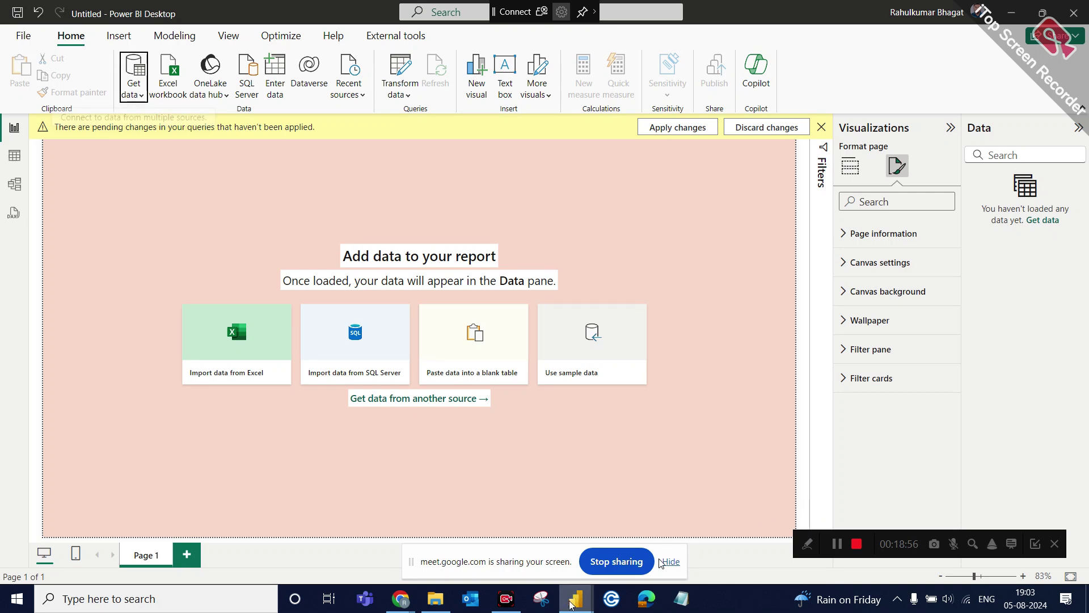
mouse_move(573, 601)
left_click(629, 548)
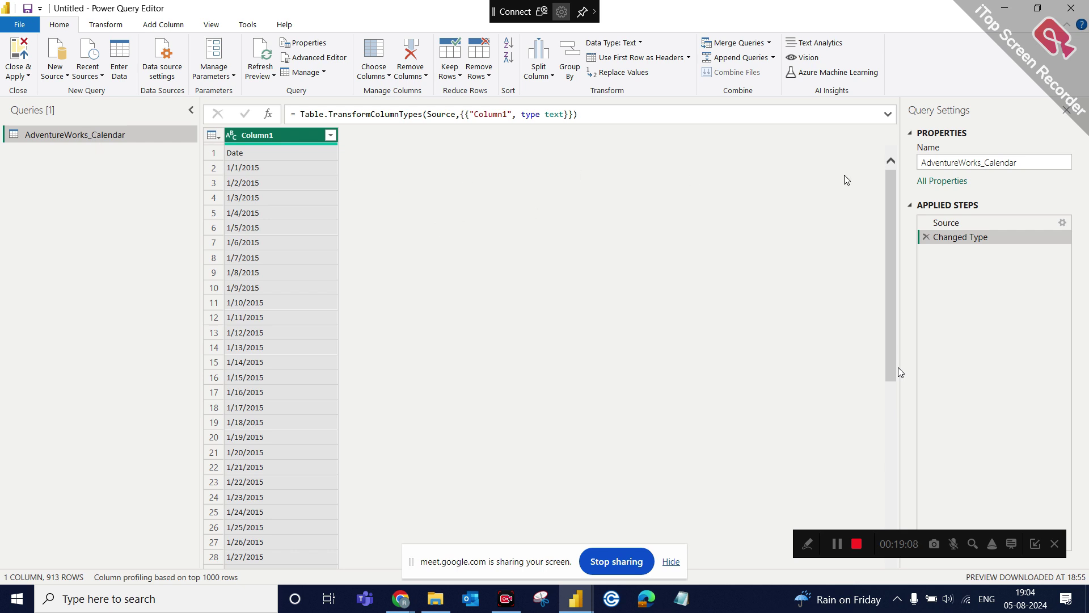
Review the data types available for Column1 without changing its type, and select its first-row Date cell.
left_click(231, 136)
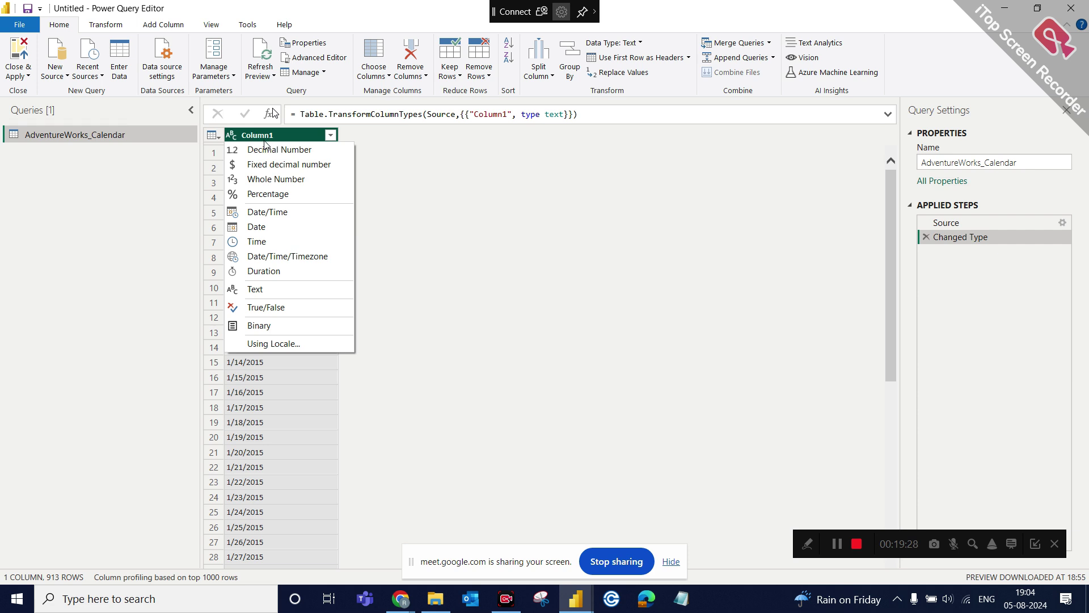
left_click(457, 154)
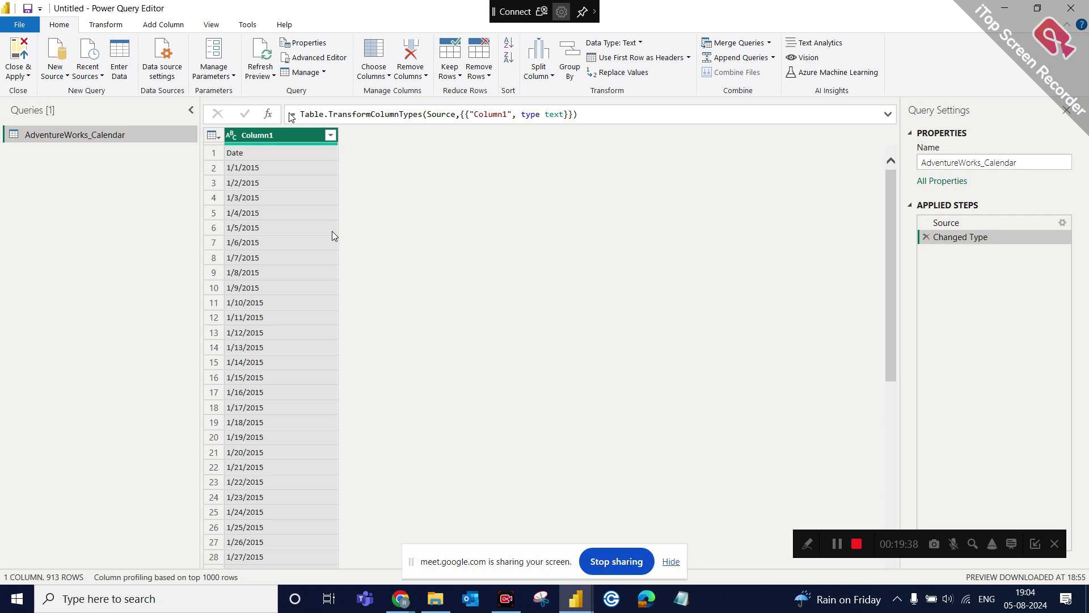
left_click(236, 155)
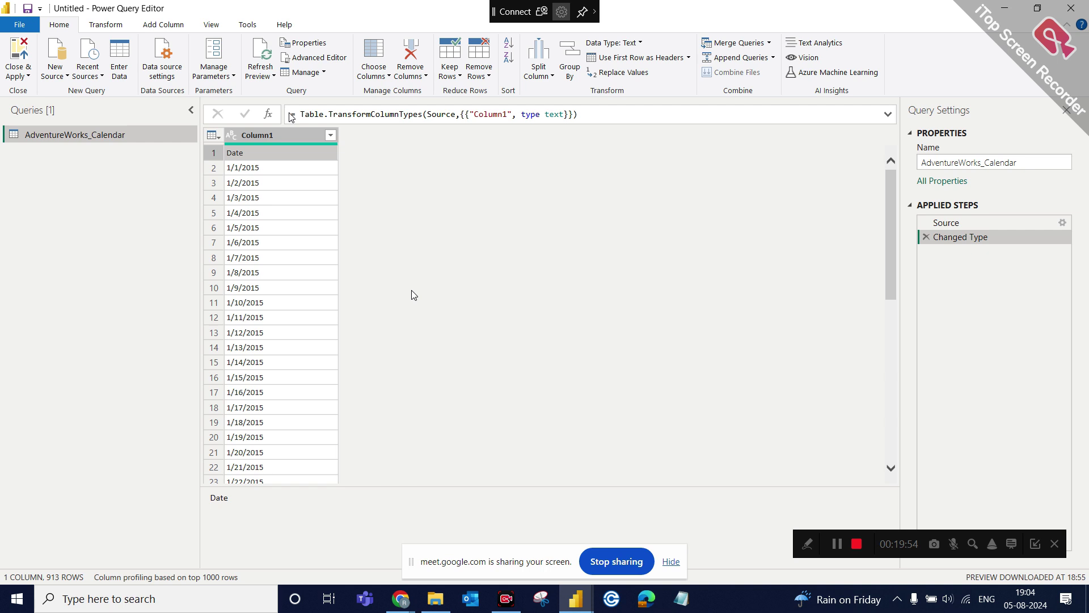
Examine Column1's header and first-row cell, and compare the commands for transforming a column with those for adding one.
left_click(294, 134)
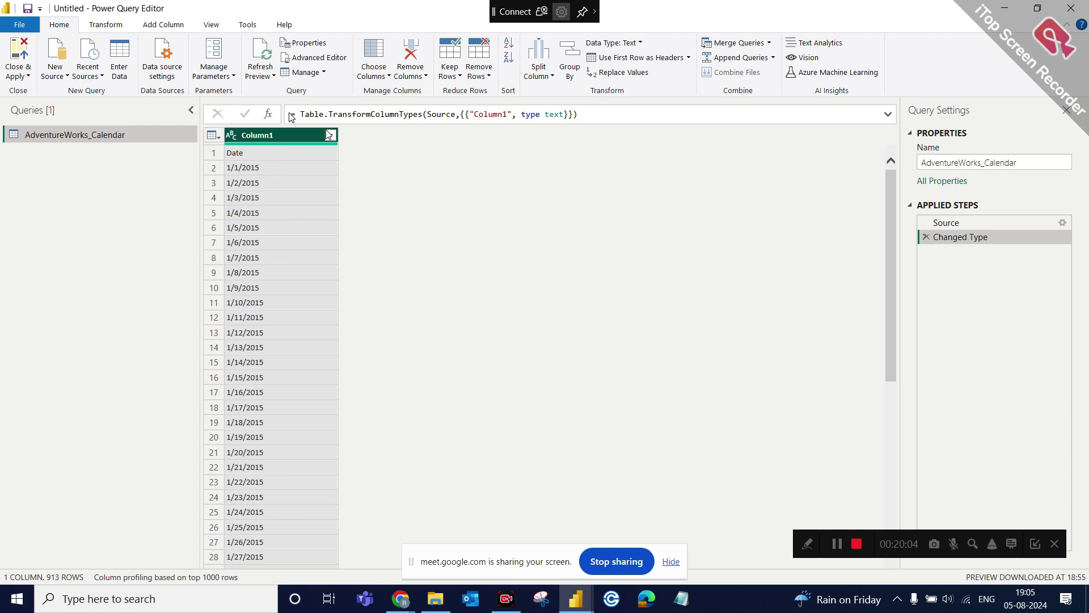
left_click(237, 155)
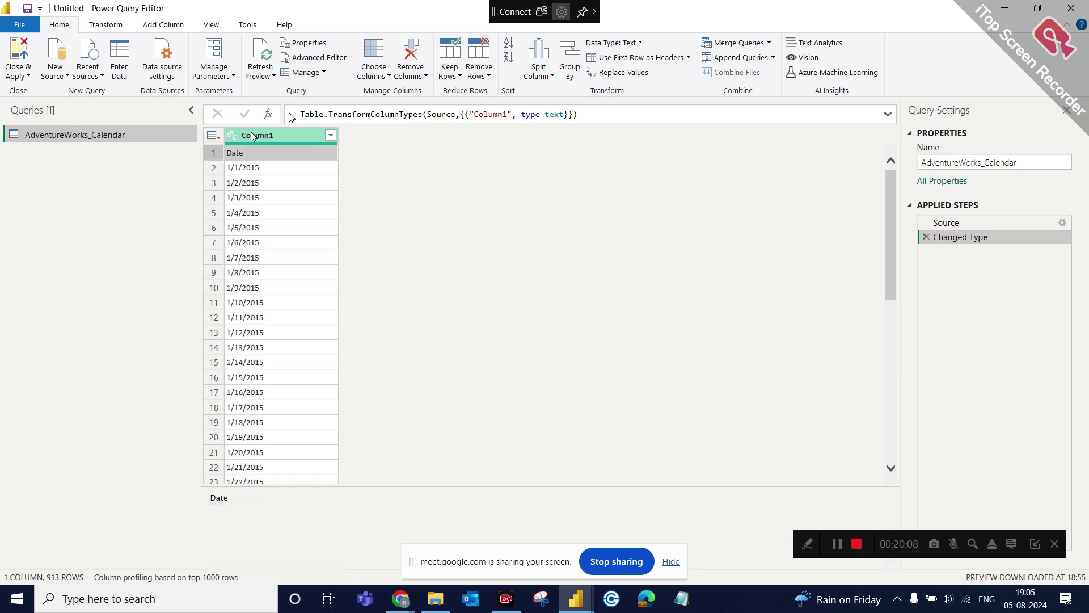
left_click(251, 142)
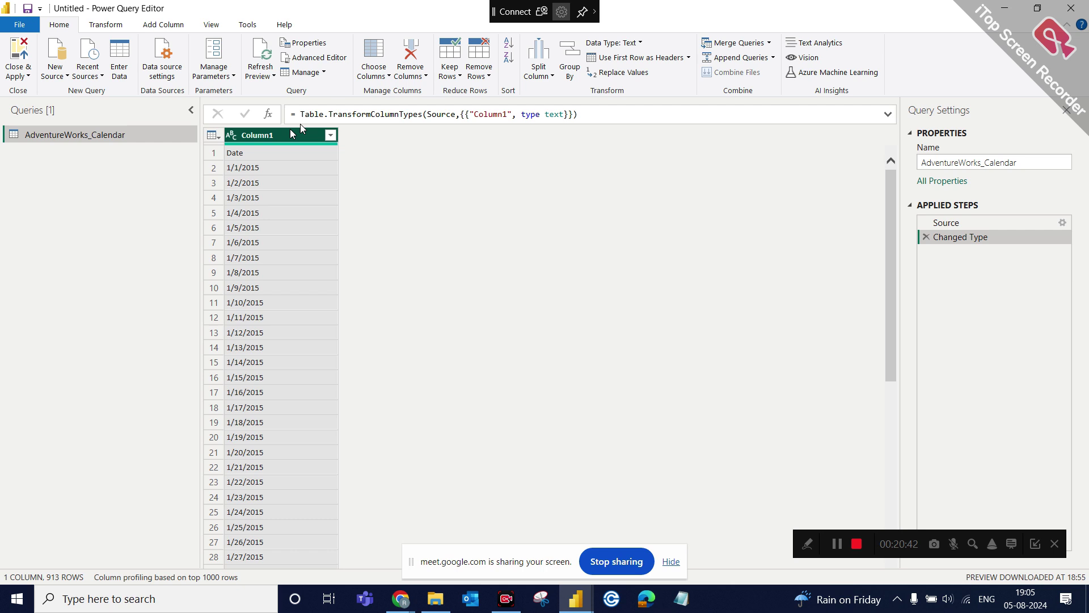
left_click(109, 25)
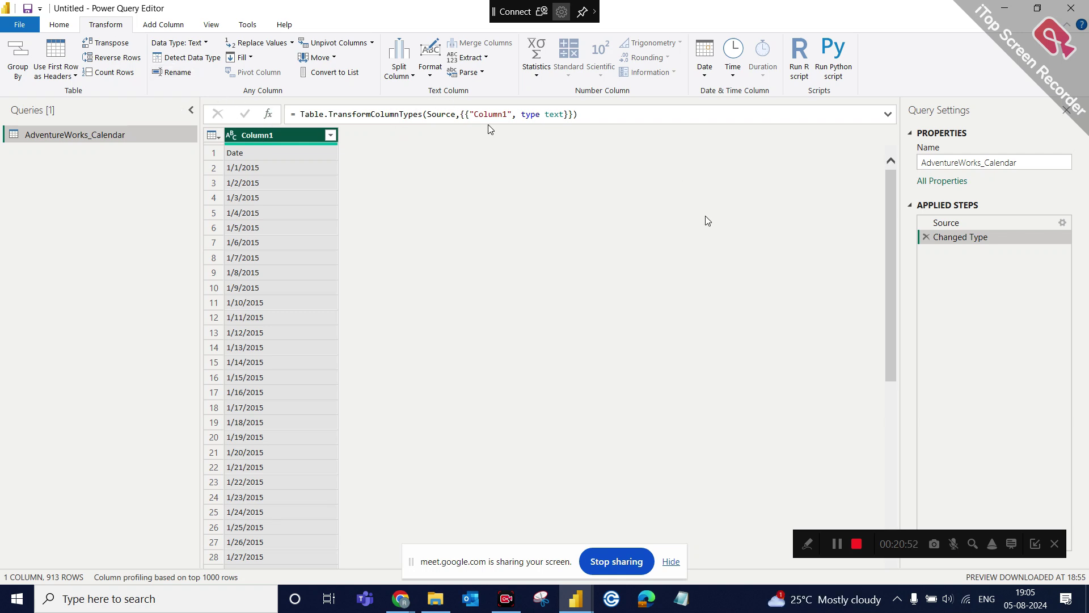
left_click(173, 29)
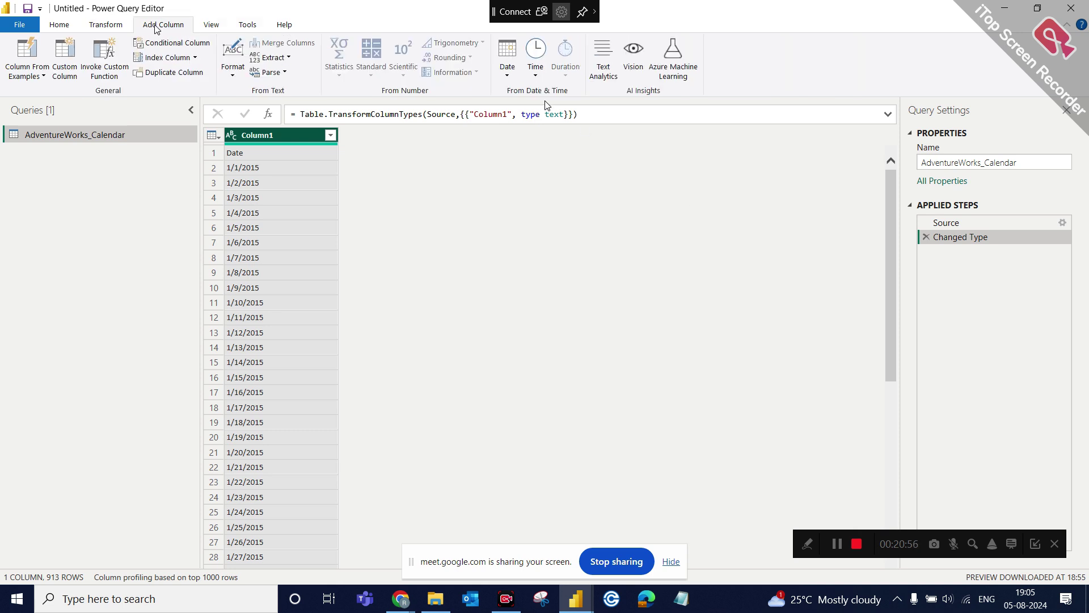
left_click(110, 28)
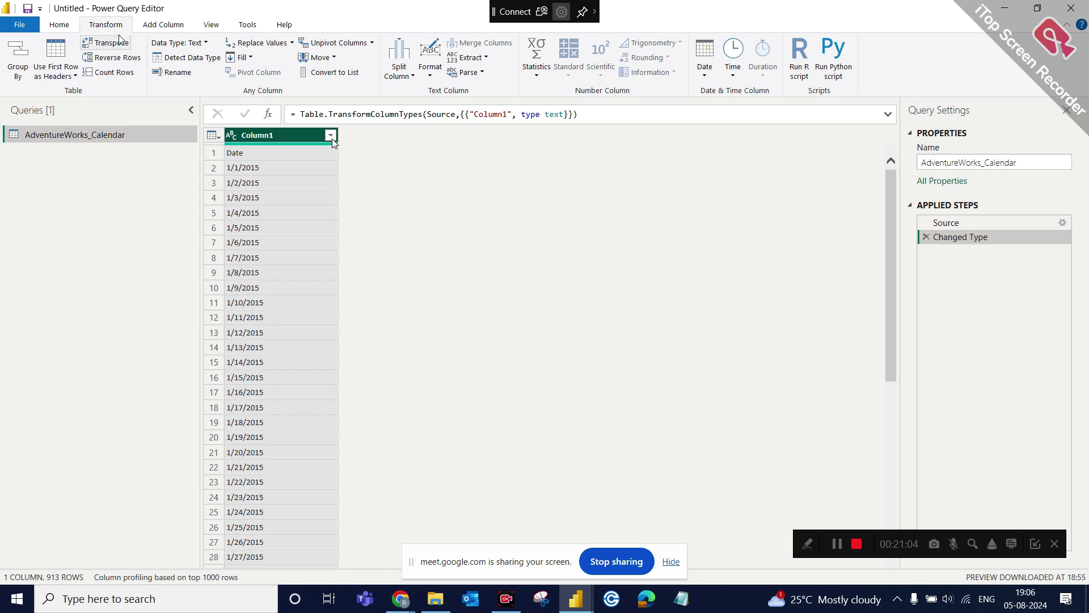
left_click(62, 25)
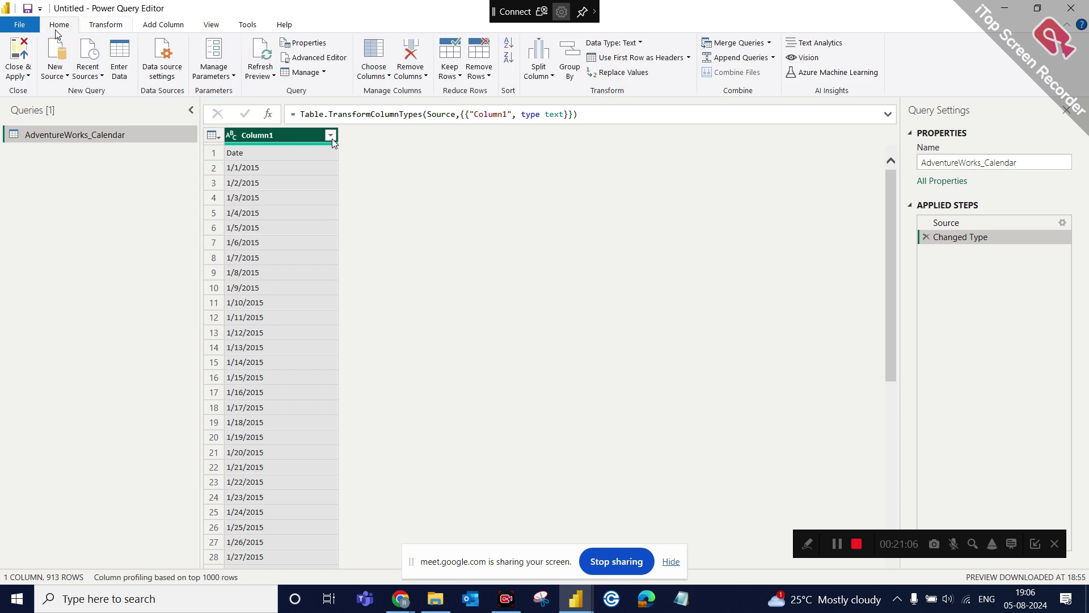
left_click(98, 29)
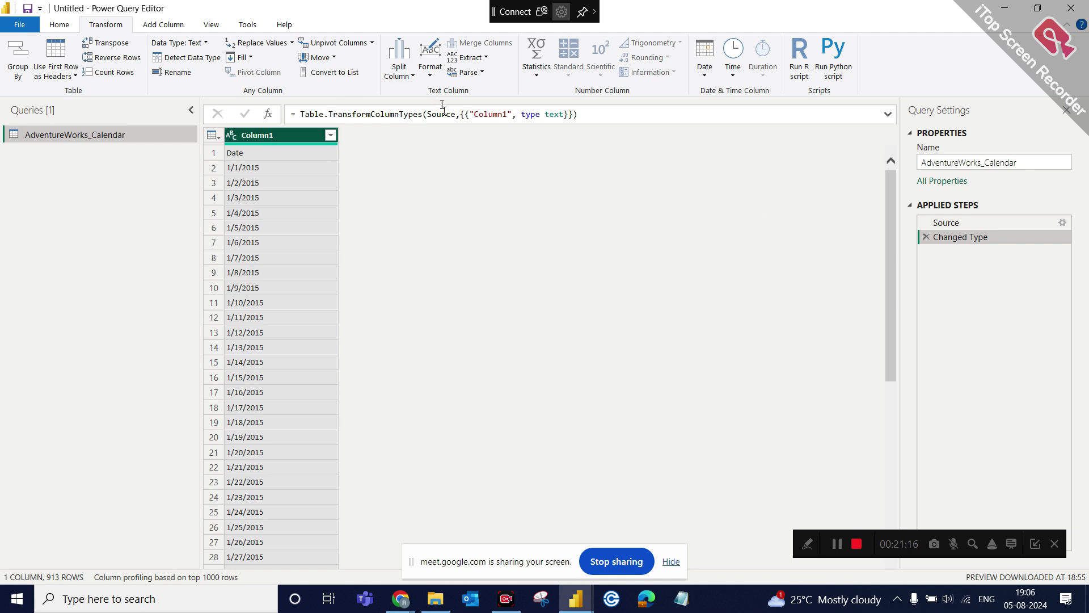
left_click(172, 26)
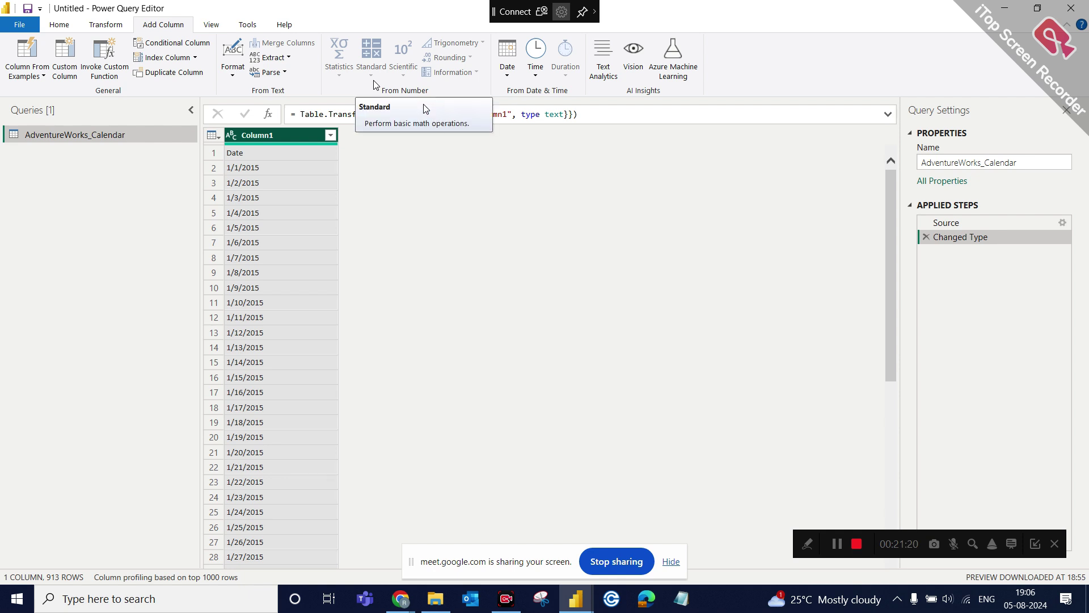
left_click(104, 26)
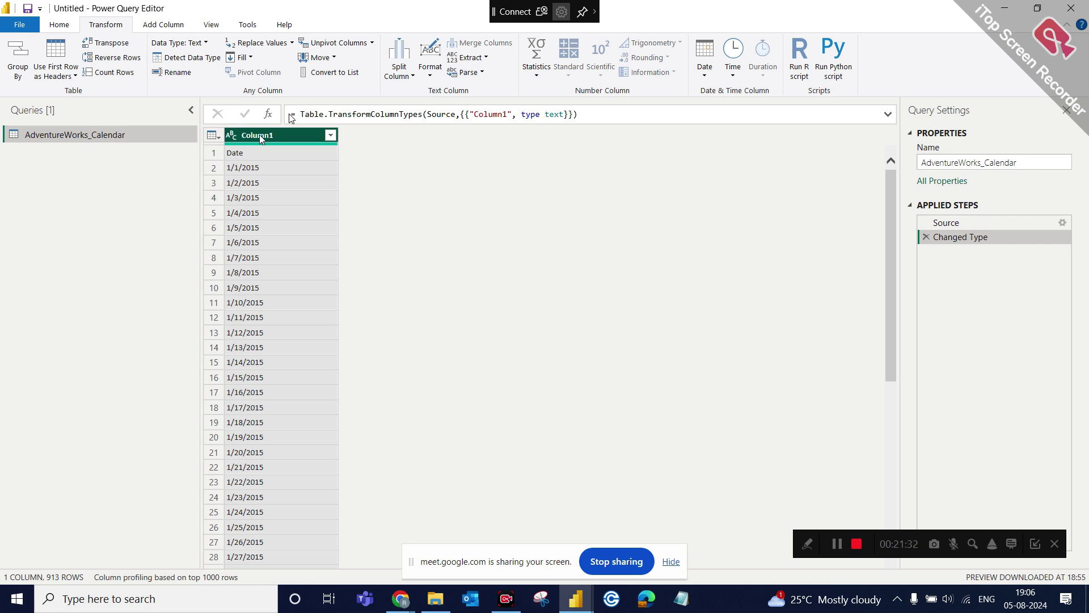
Promote the first row of AdventureWorks_Calendar, containing Date, to the column header.
left_click(229, 158)
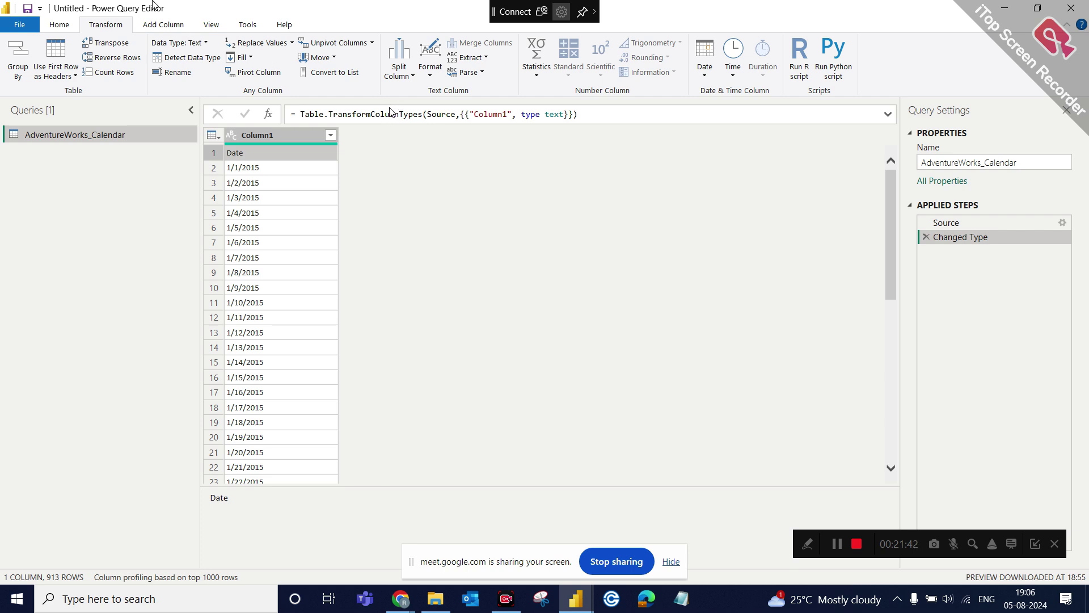
left_click(66, 21)
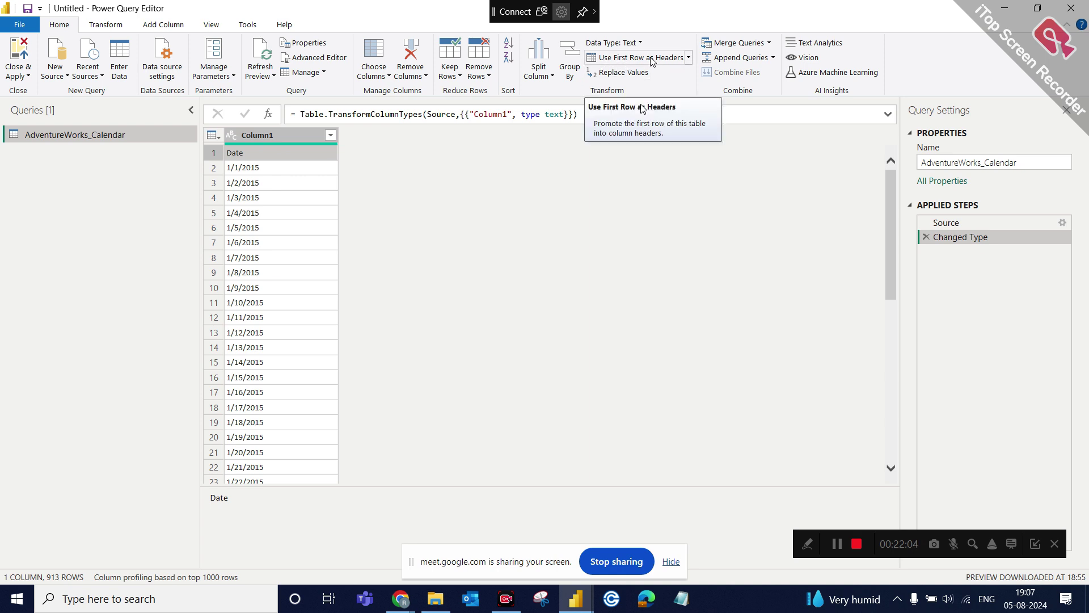
left_click(688, 58)
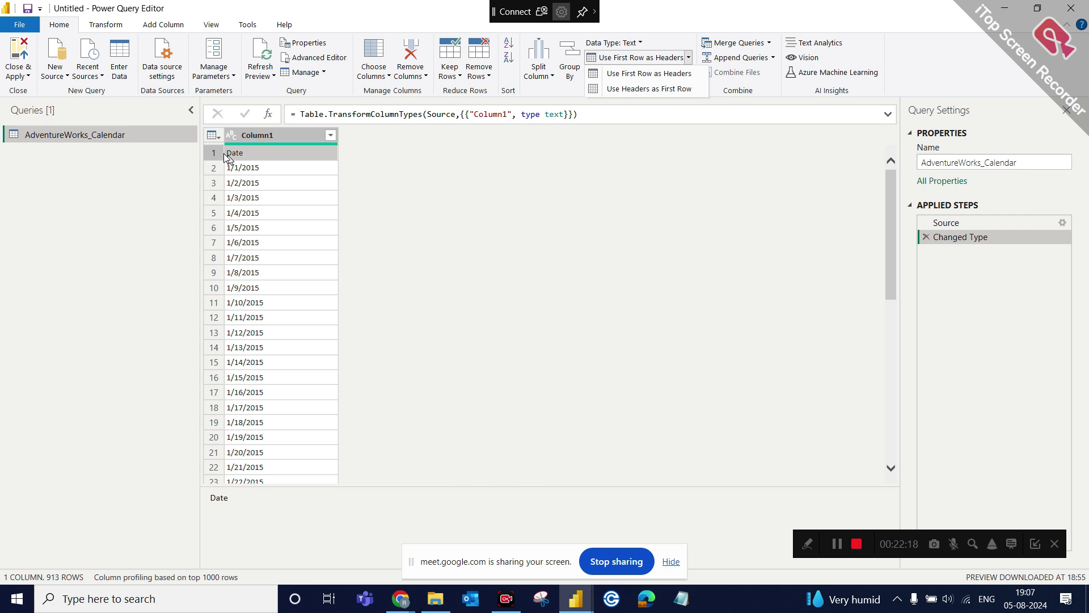
left_click(637, 75)
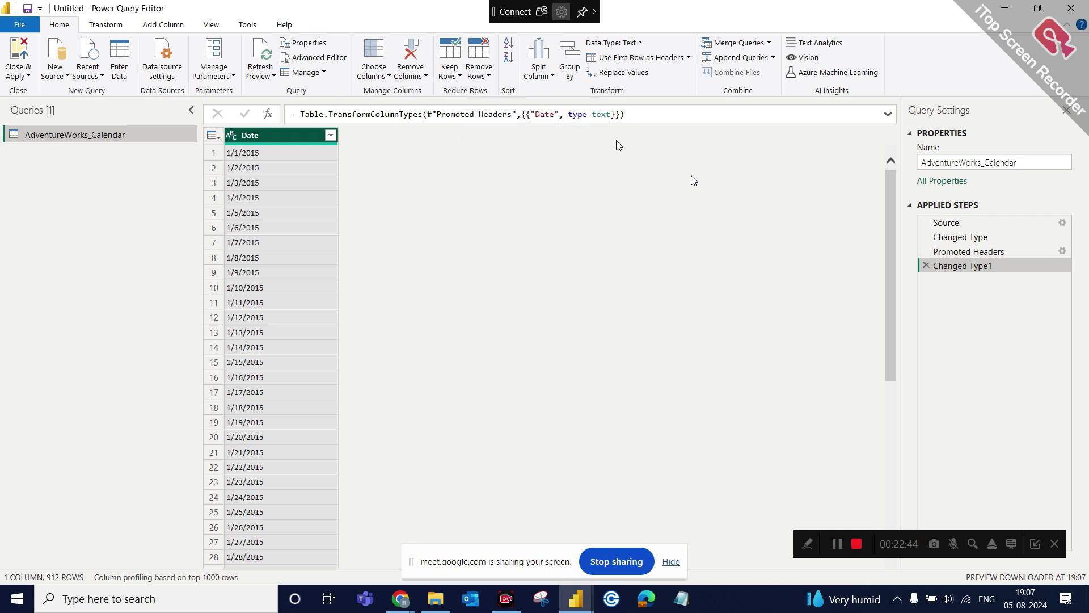
Review the query at the Promoted Headers and Changed Type applied steps, and return to the Changed Type1 step.
left_click(958, 254)
left_click(958, 239)
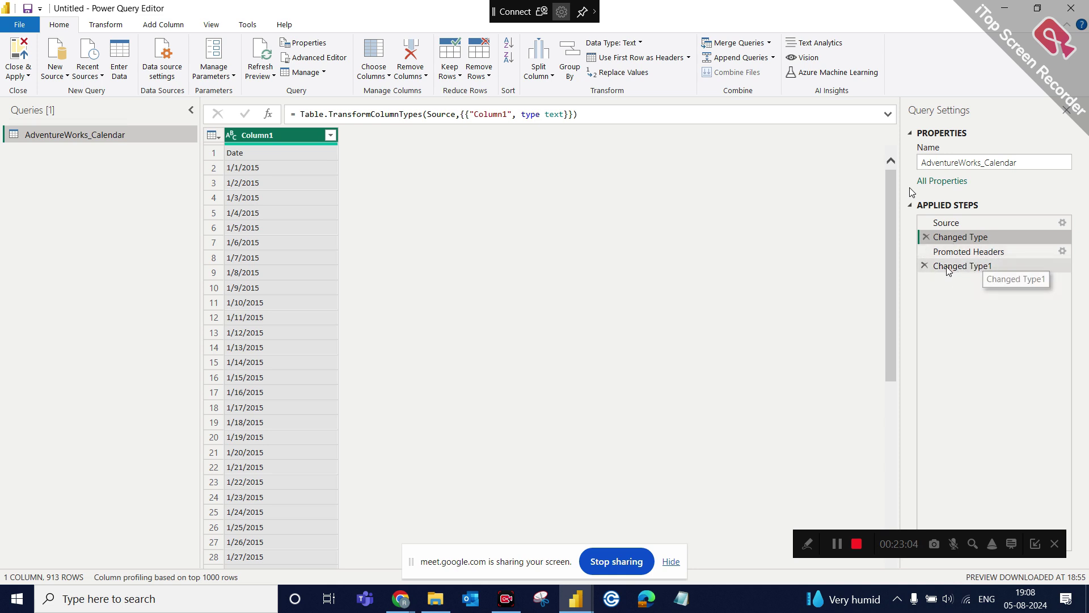
left_click(971, 267)
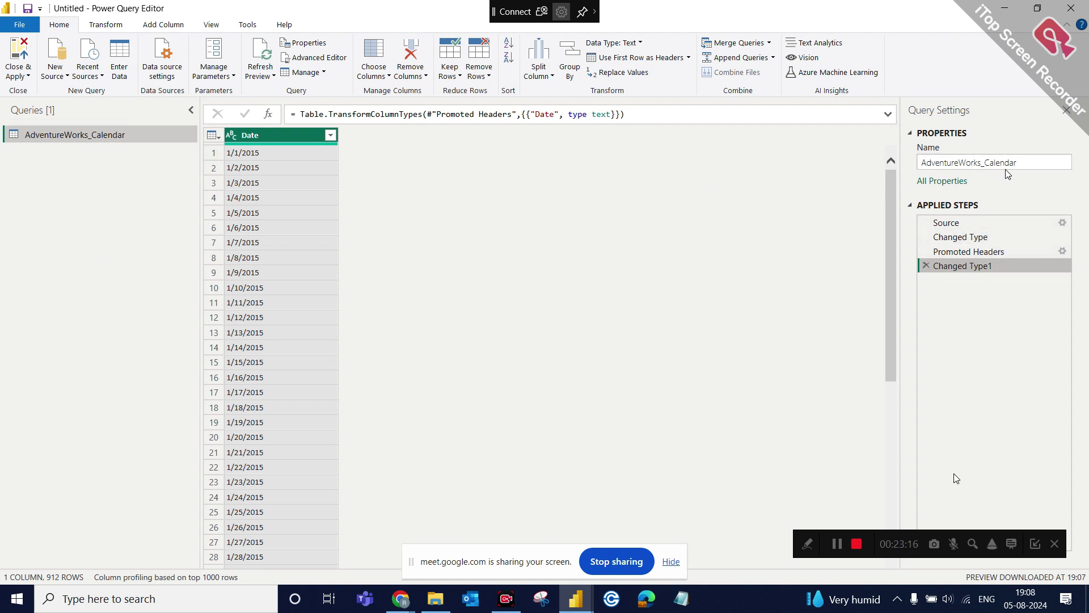
Admit the waiting participant to the Google Meet call and return to the Power Query Editor.
left_click(401, 599)
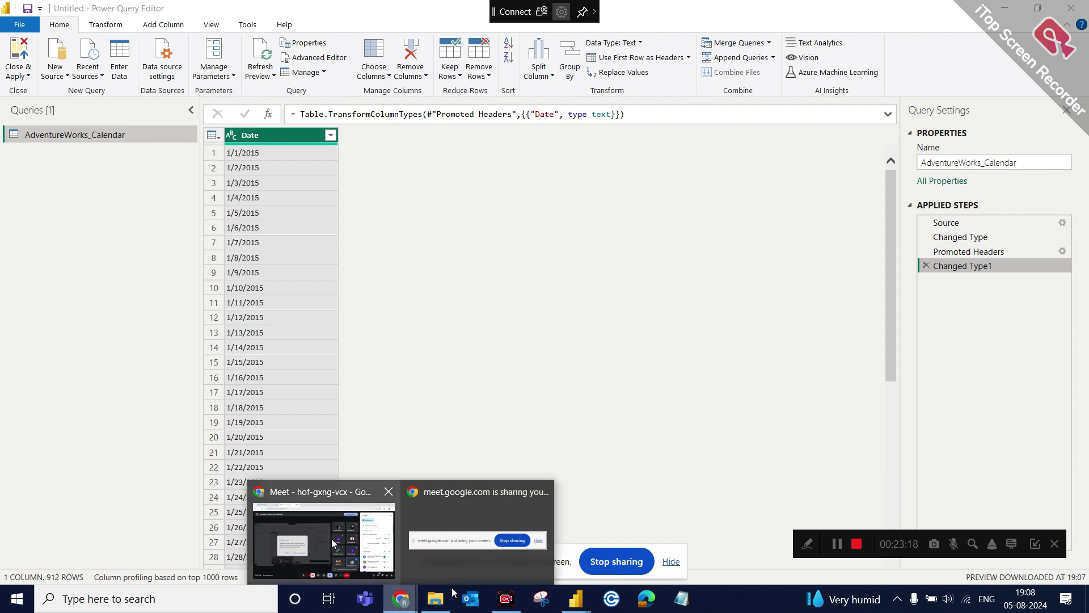
left_click(452, 587)
left_click(1001, 312)
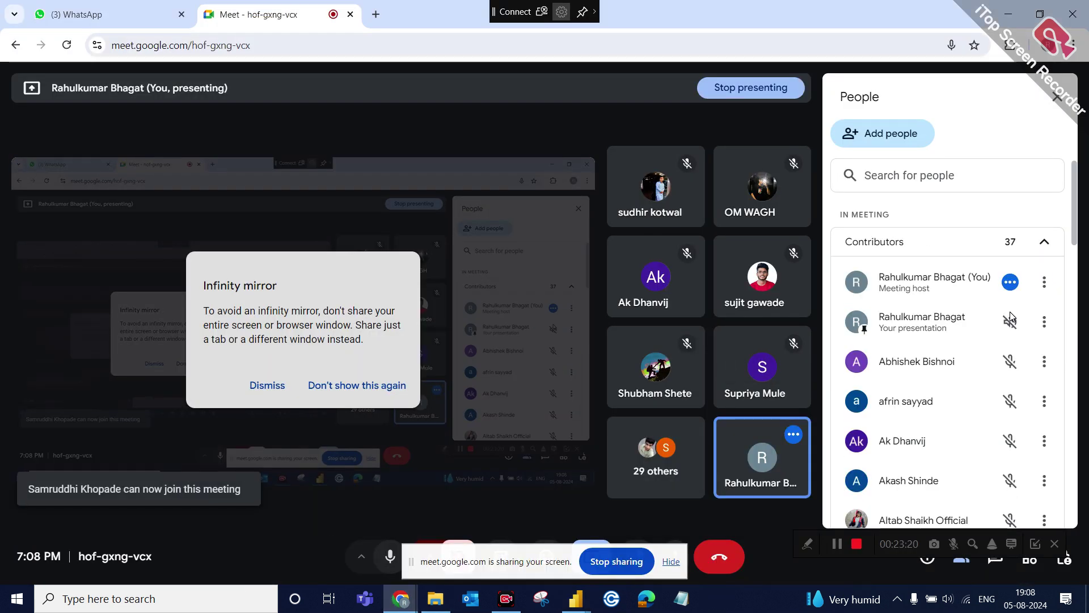
left_click(576, 597)
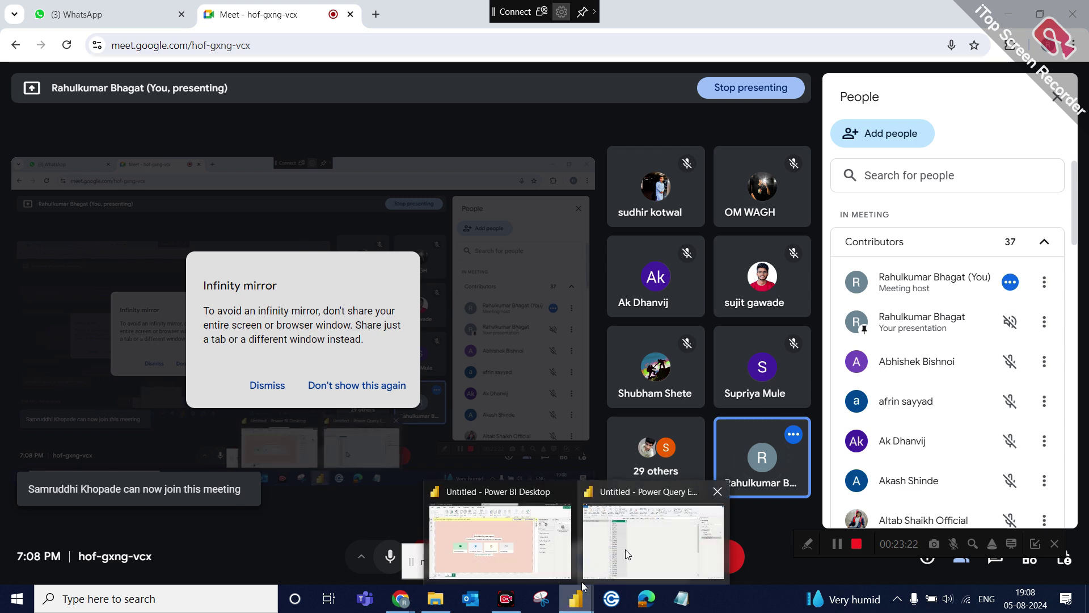
left_click(626, 553)
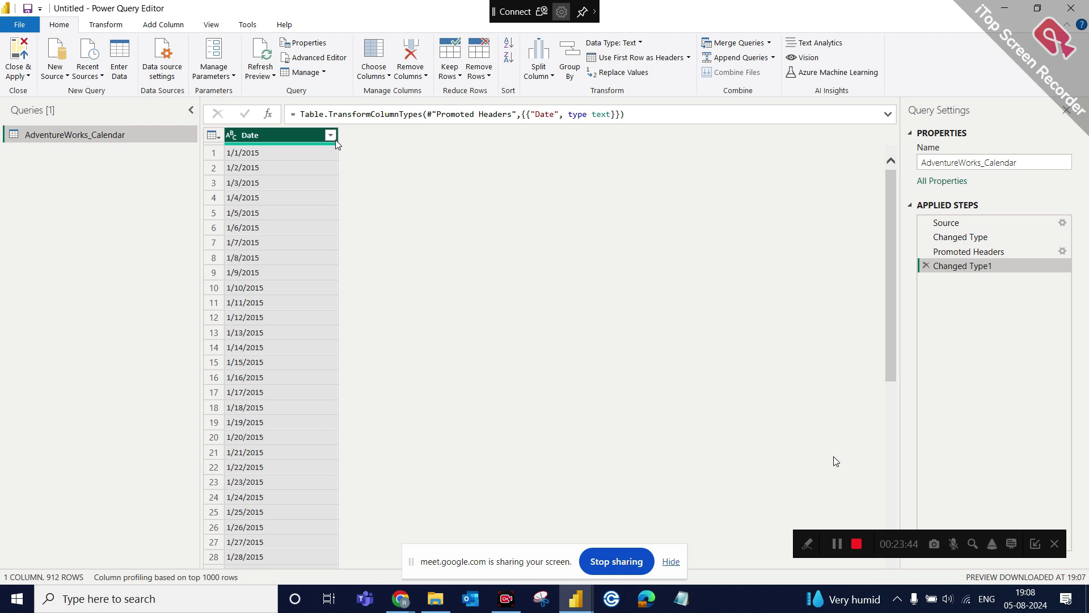
Examine the general, transformation and column-adding commands available for the promoted Date column.
left_click_drag(878, 537, 906, 571)
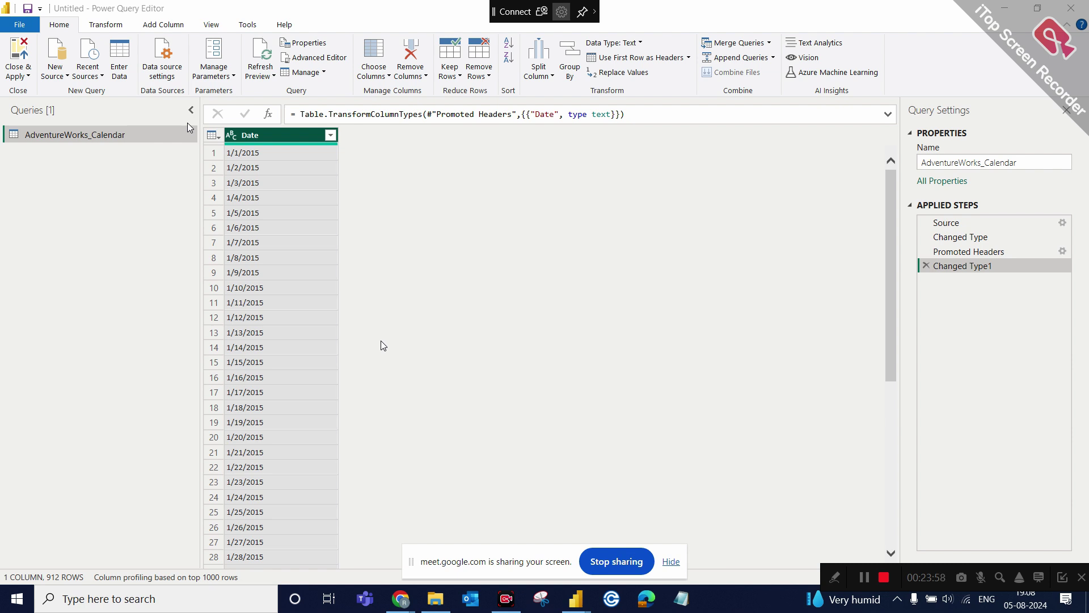
left_click(95, 29)
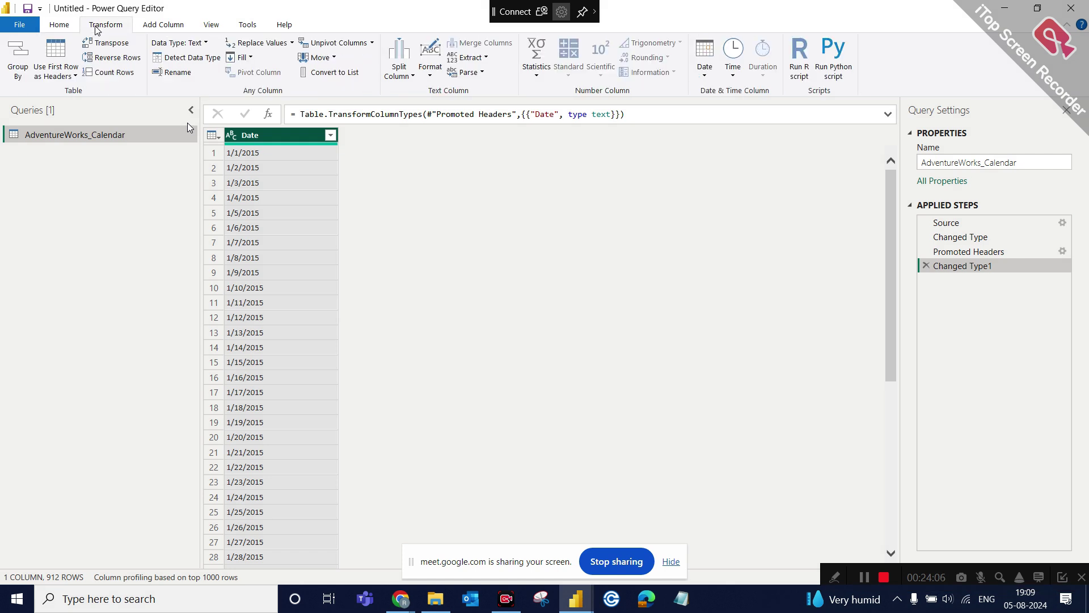
left_click(59, 28)
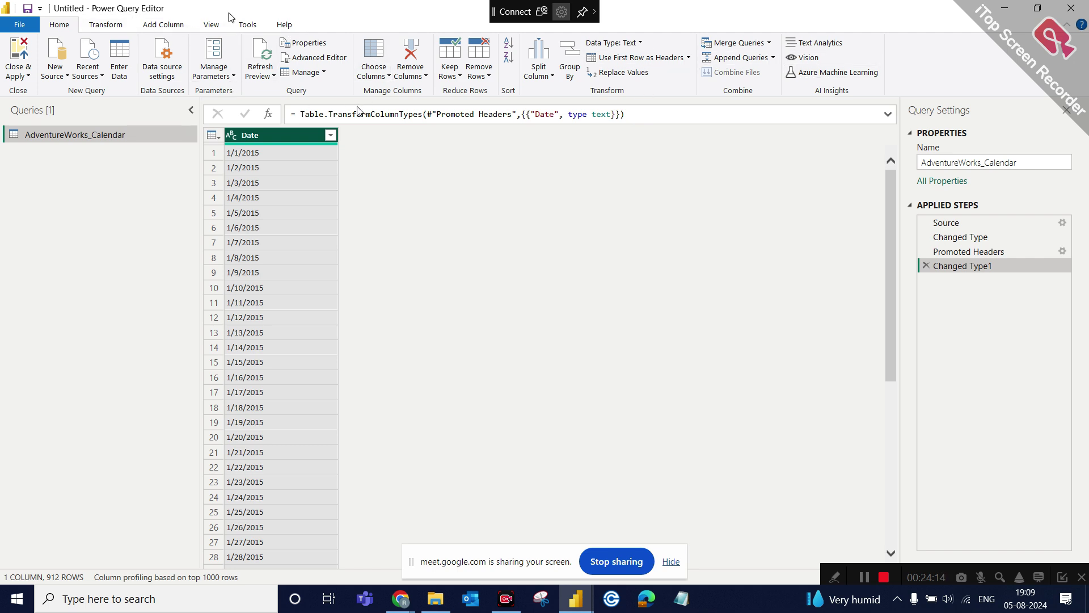
left_click(107, 24)
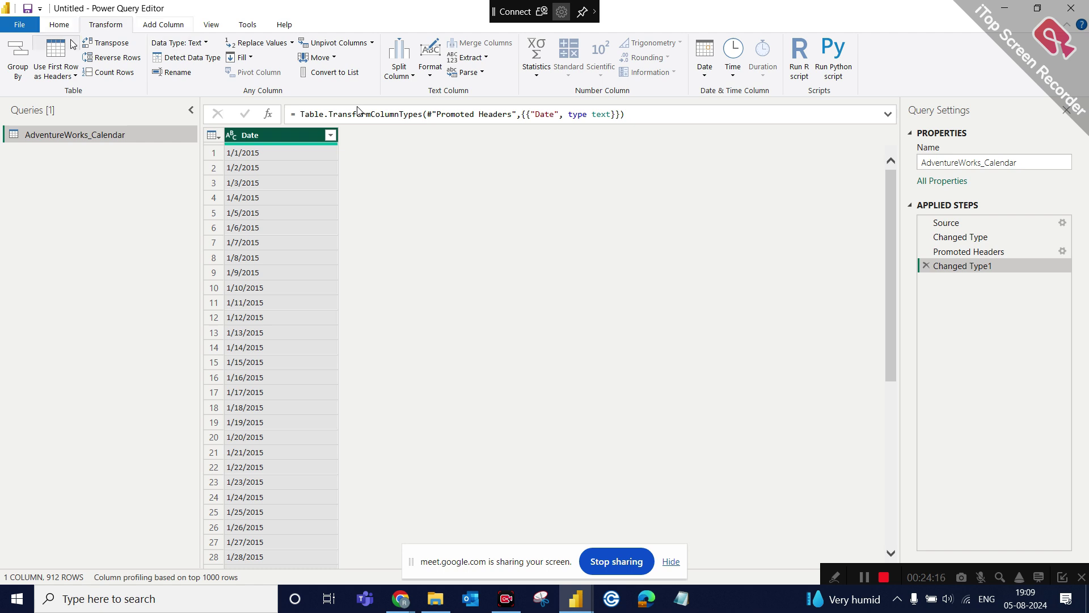
left_click(172, 32)
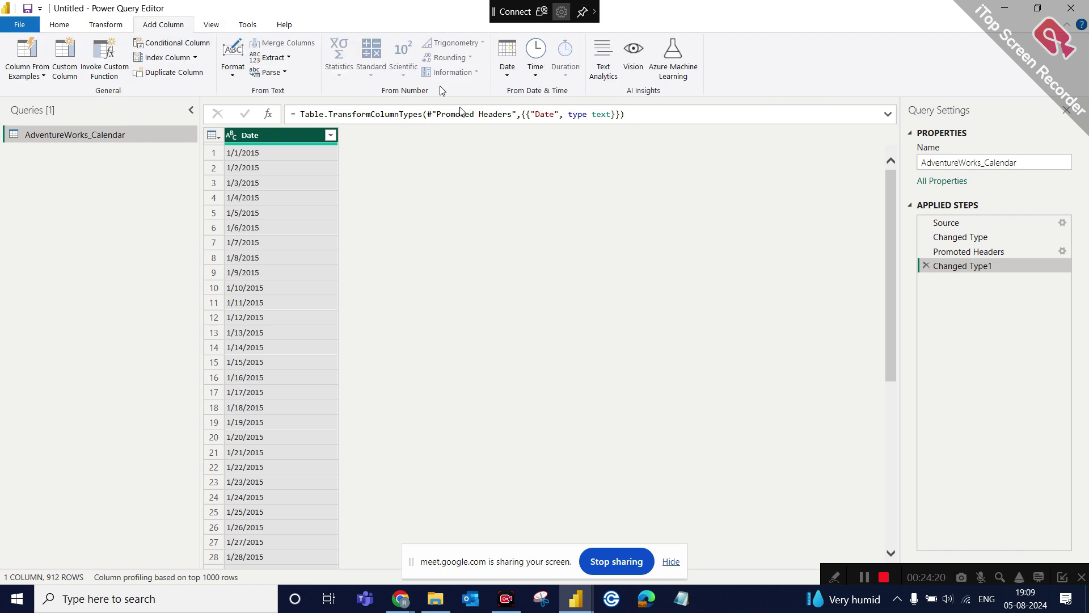
left_click(66, 27)
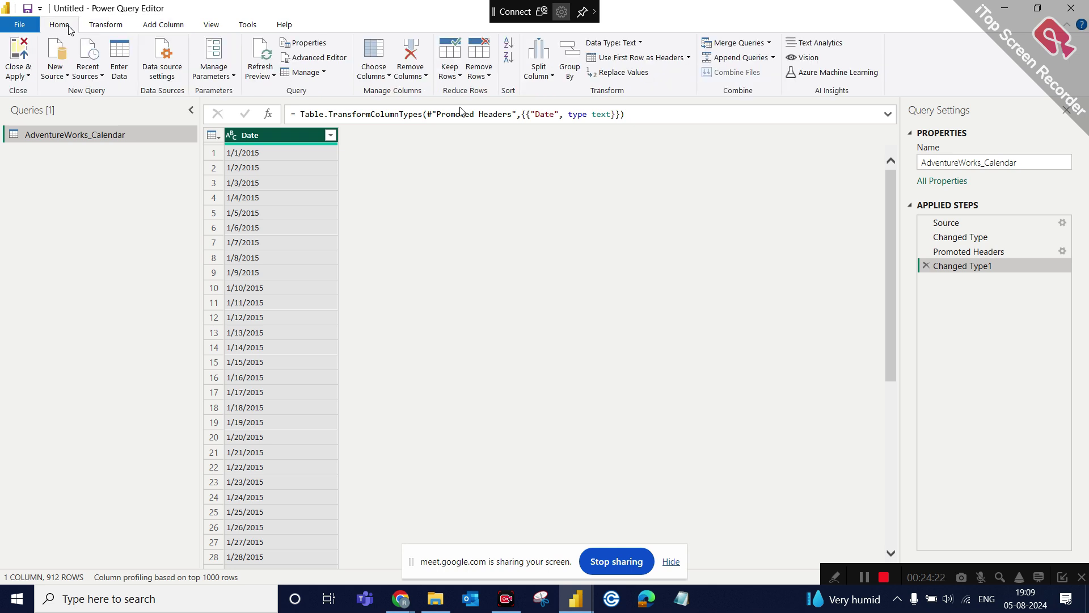
left_click(114, 27)
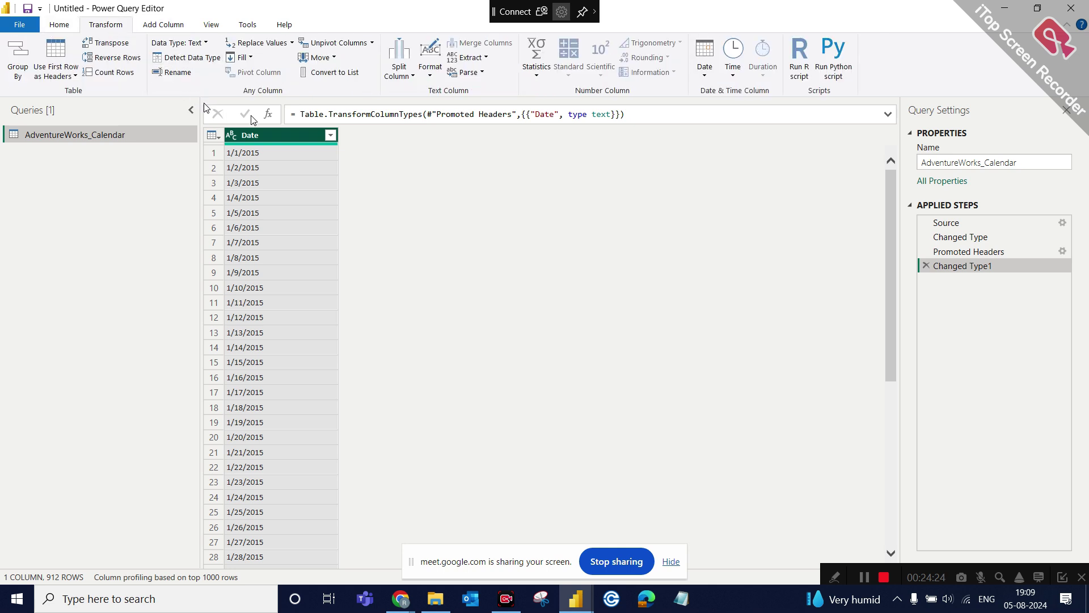
left_click(67, 28)
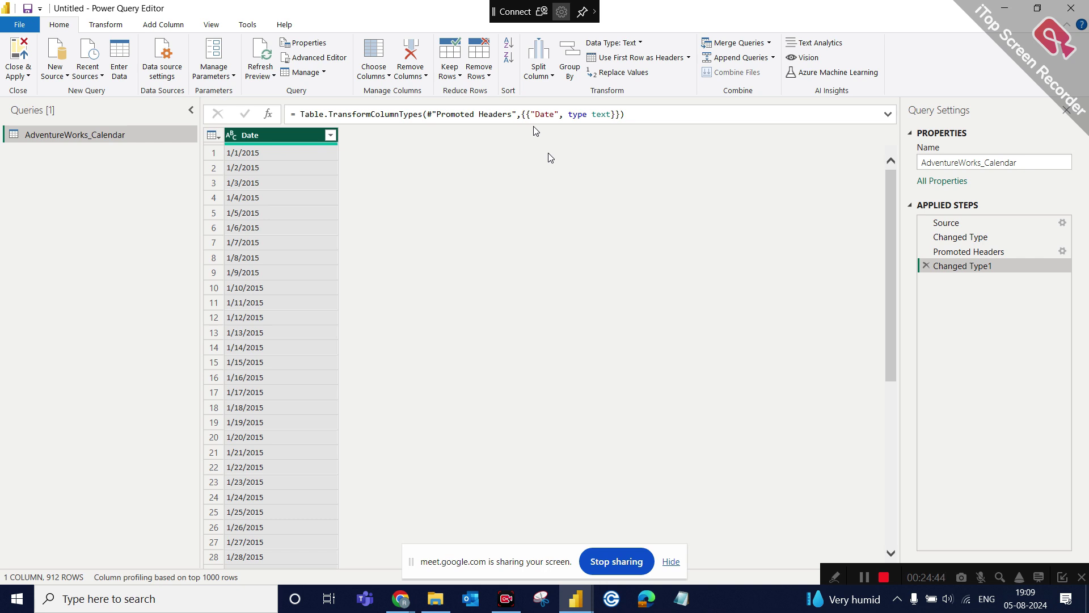
Hide the screen-sharing notice, check the in-call messages in Google Meet, and return to the Power Query Editor.
left_click(673, 563)
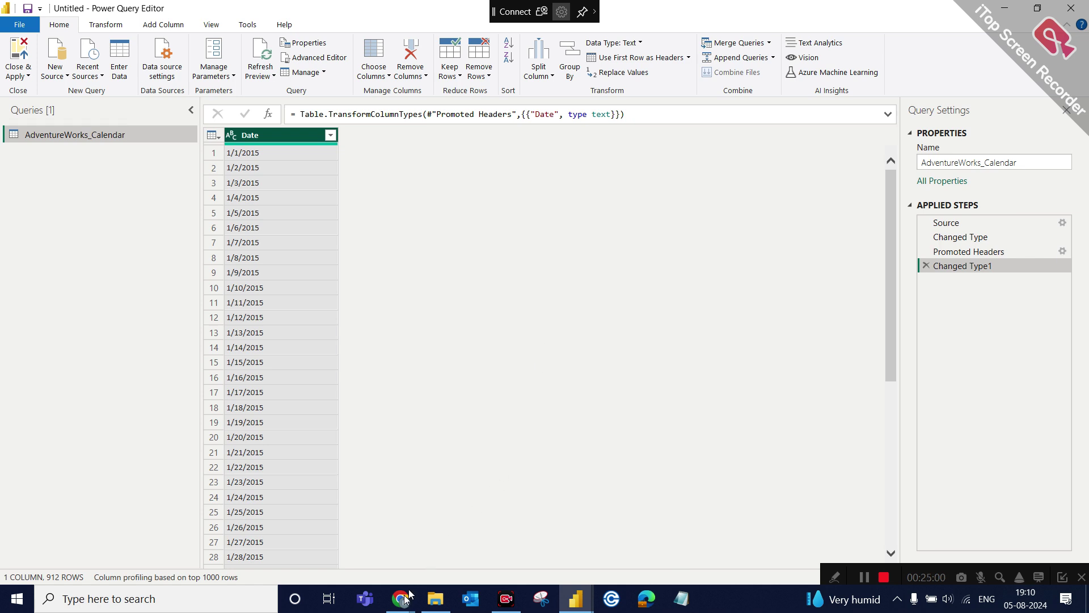
mouse_move(409, 594)
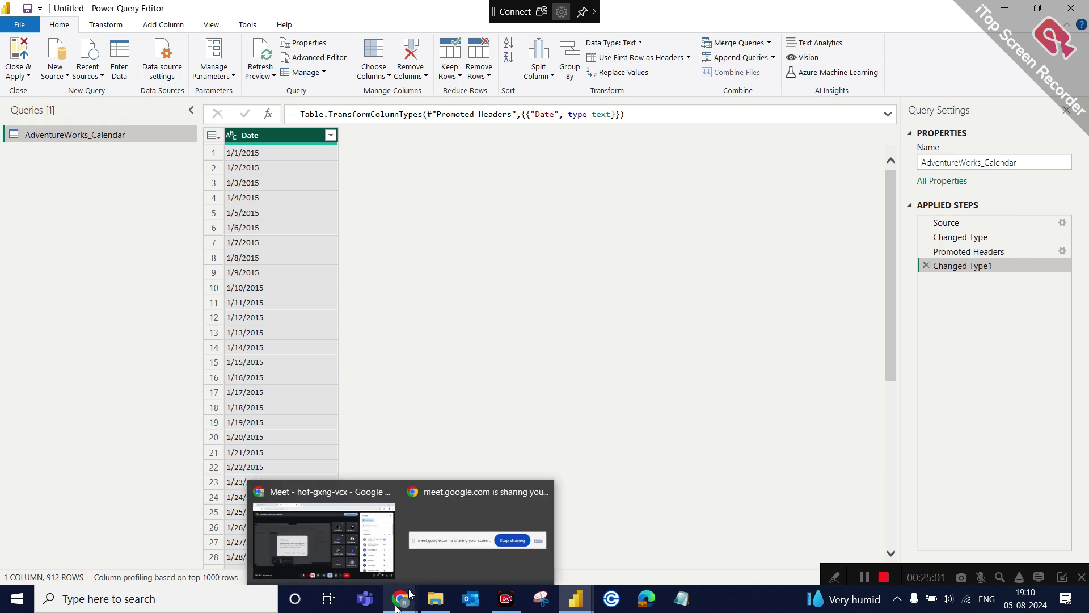
left_click(355, 550)
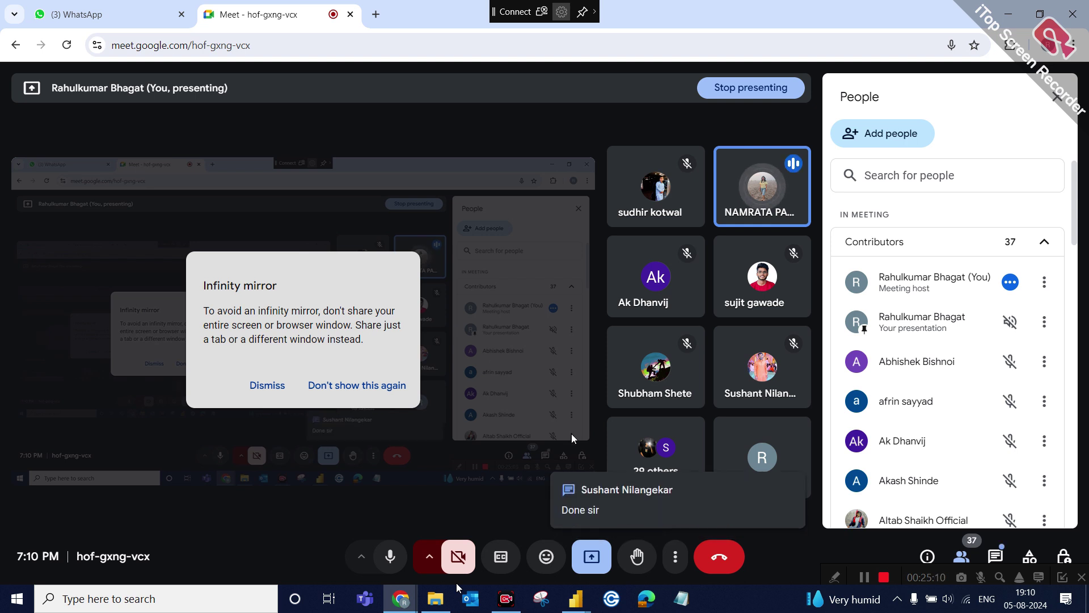
left_click(729, 504)
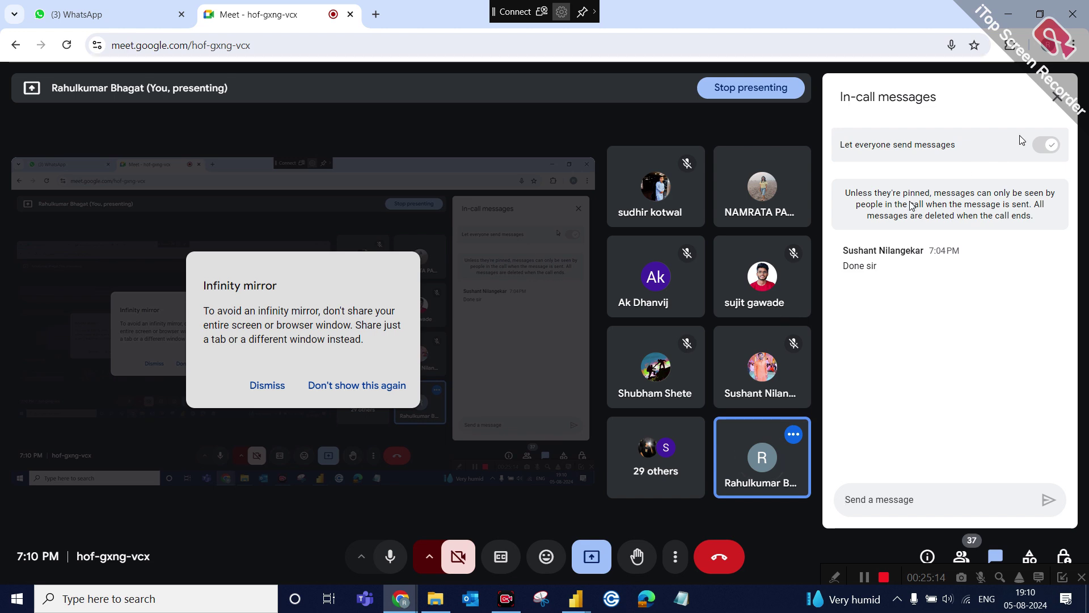
left_click(1057, 98)
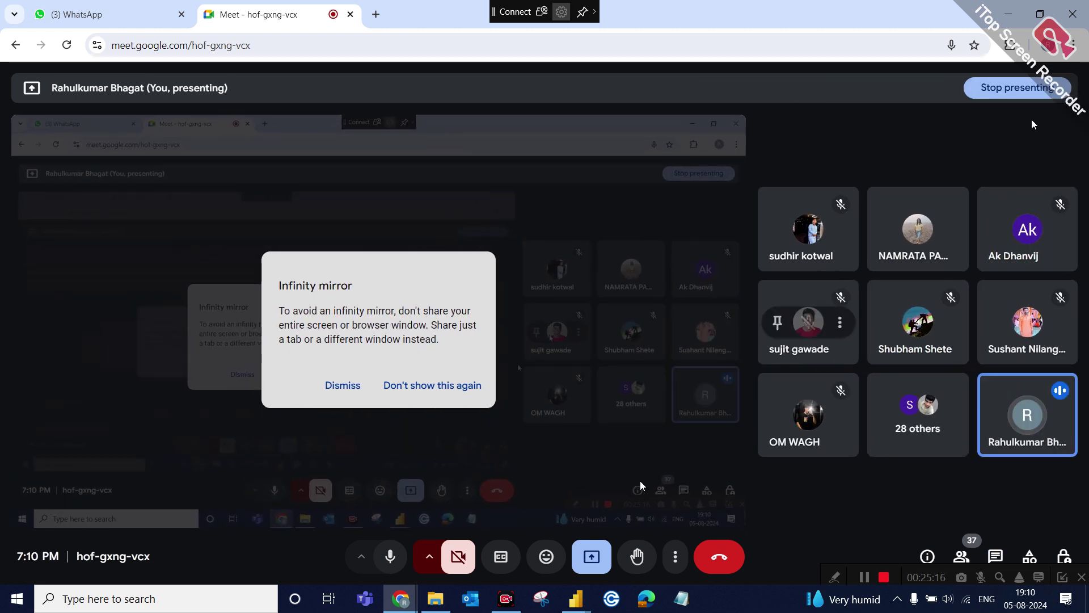
left_click(430, 606)
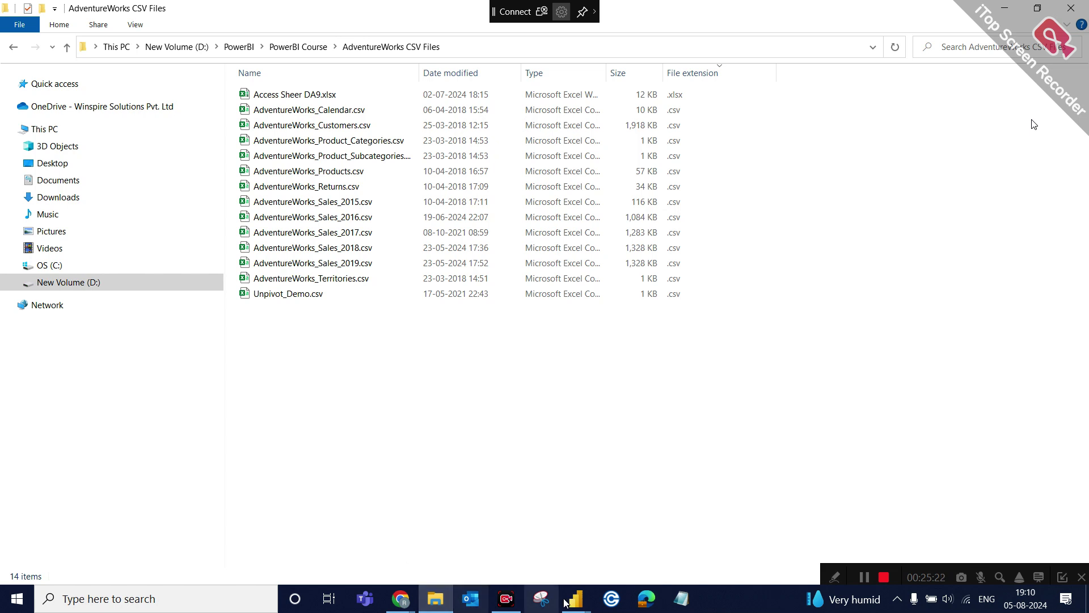
mouse_move(576, 600)
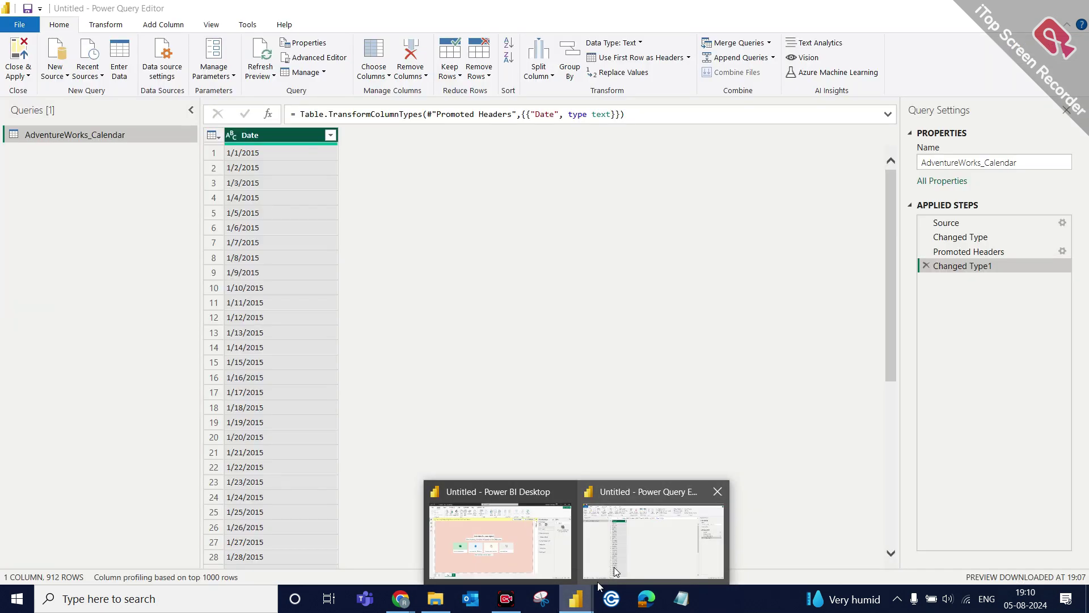
left_click(615, 569)
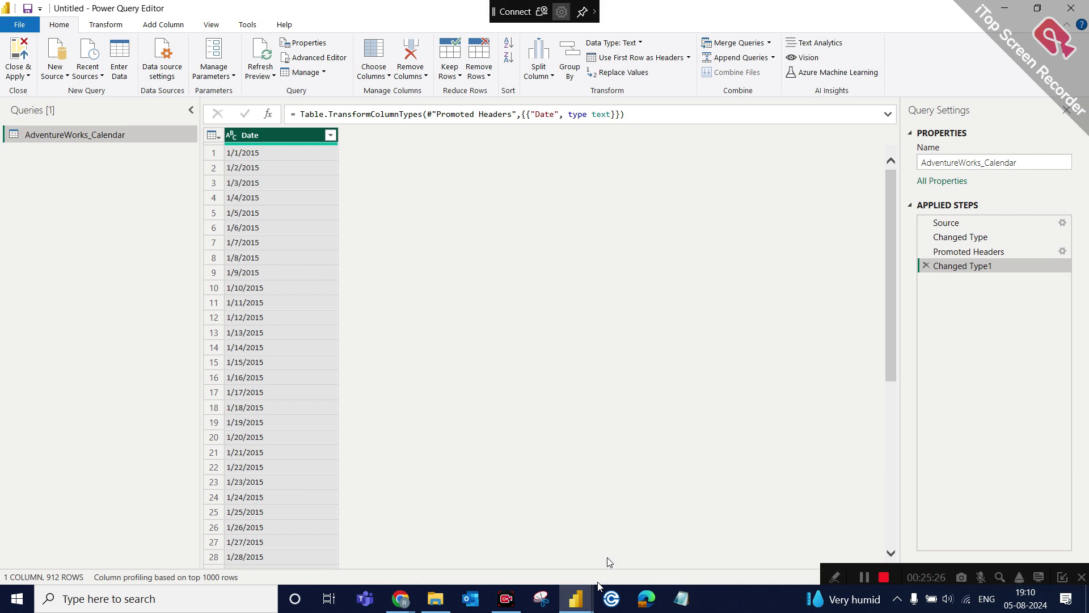
left_click(951, 574)
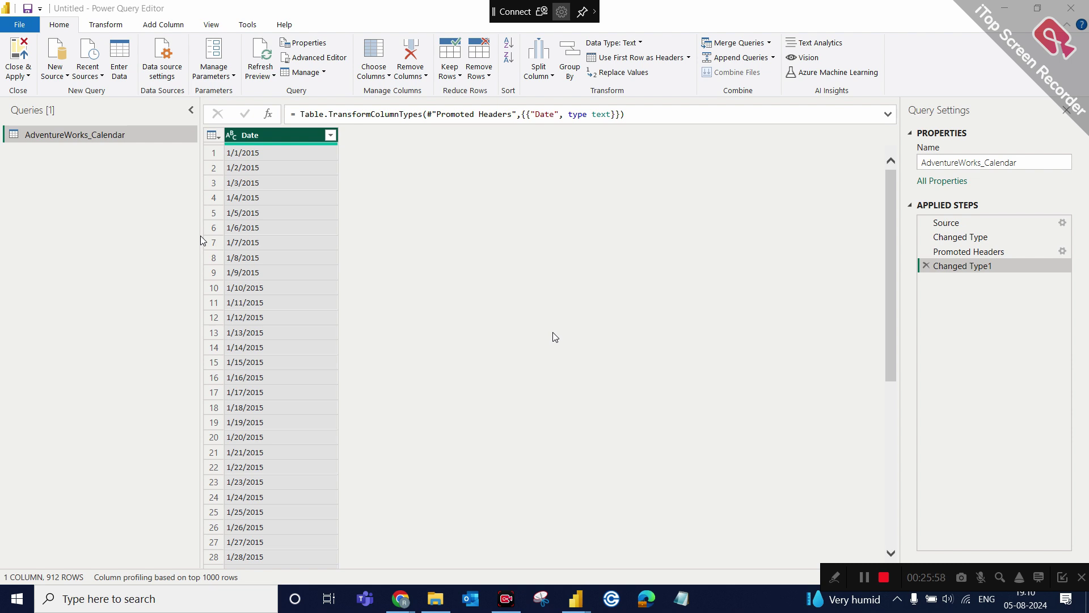
left_click(256, 138)
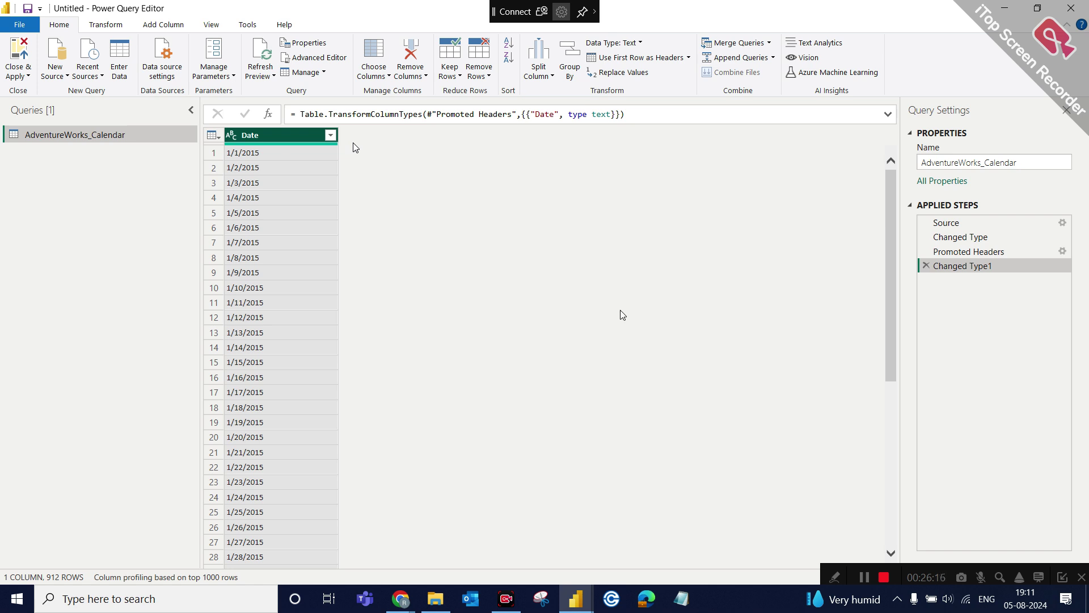
Switch to Chrome to check WhatsApp and the Google Meet call, and return to the Power Query Editor.
mouse_move(389, 592)
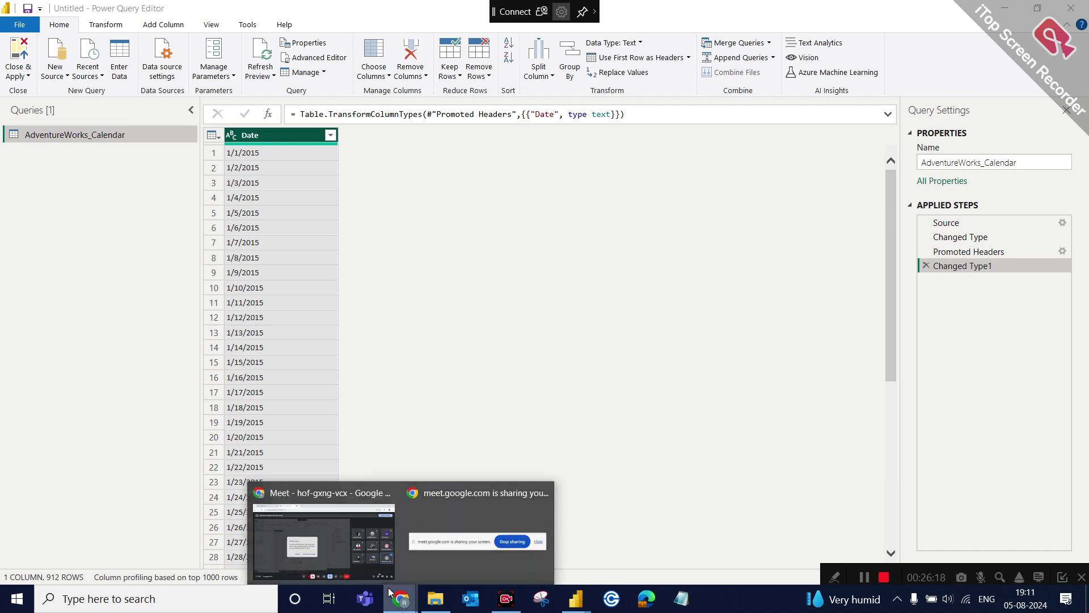
left_click(335, 538)
left_click(114, 19)
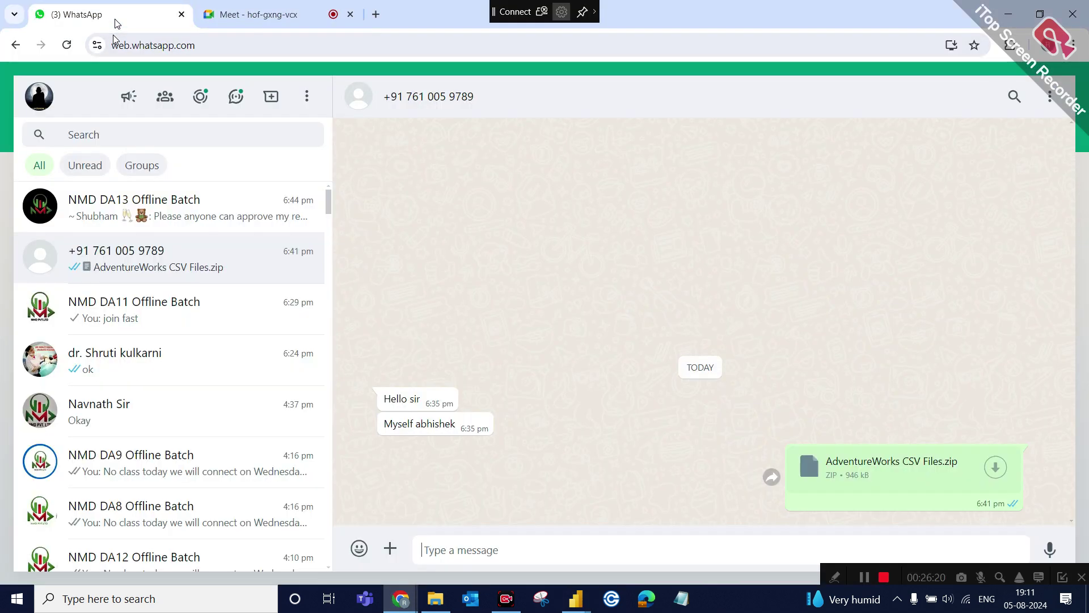
left_click(236, 17)
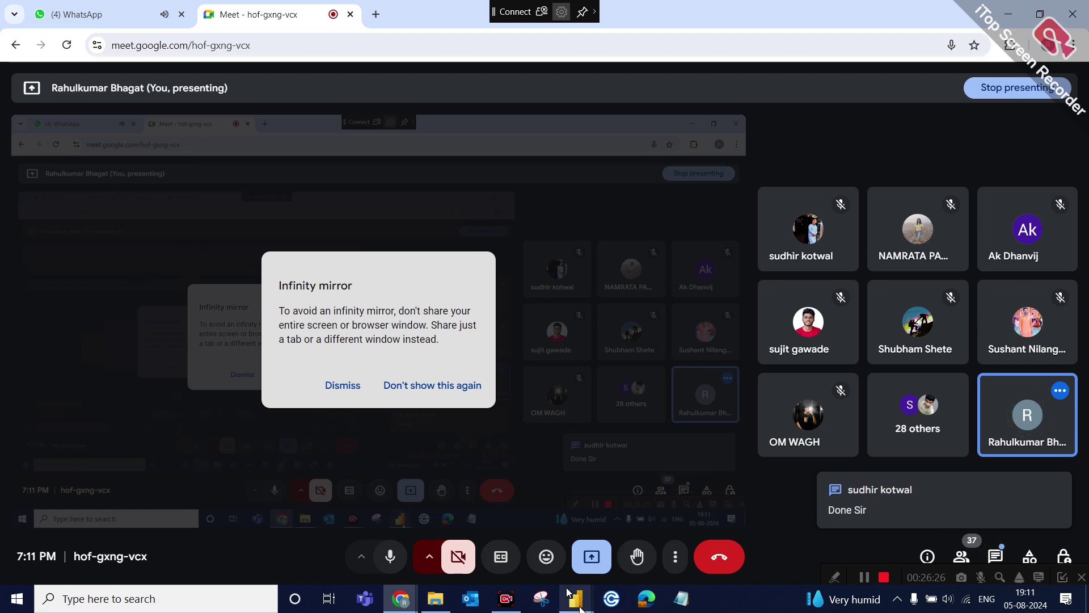
mouse_move(576, 596)
left_click(618, 564)
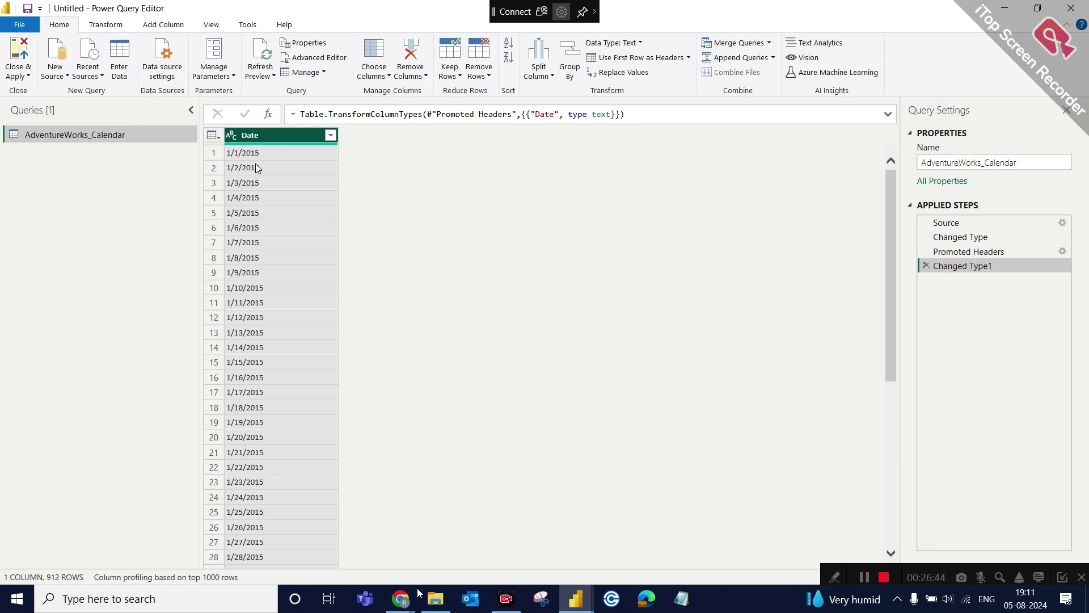
Change the Date column's data type to Date, replacing the current type conversion.
left_click(233, 137)
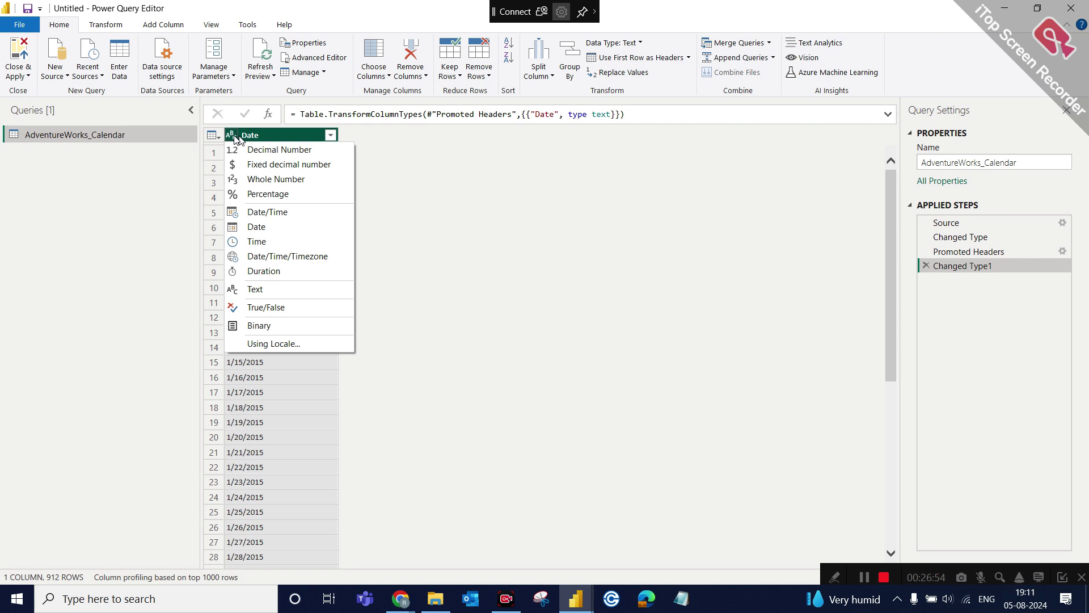
left_click(431, 204)
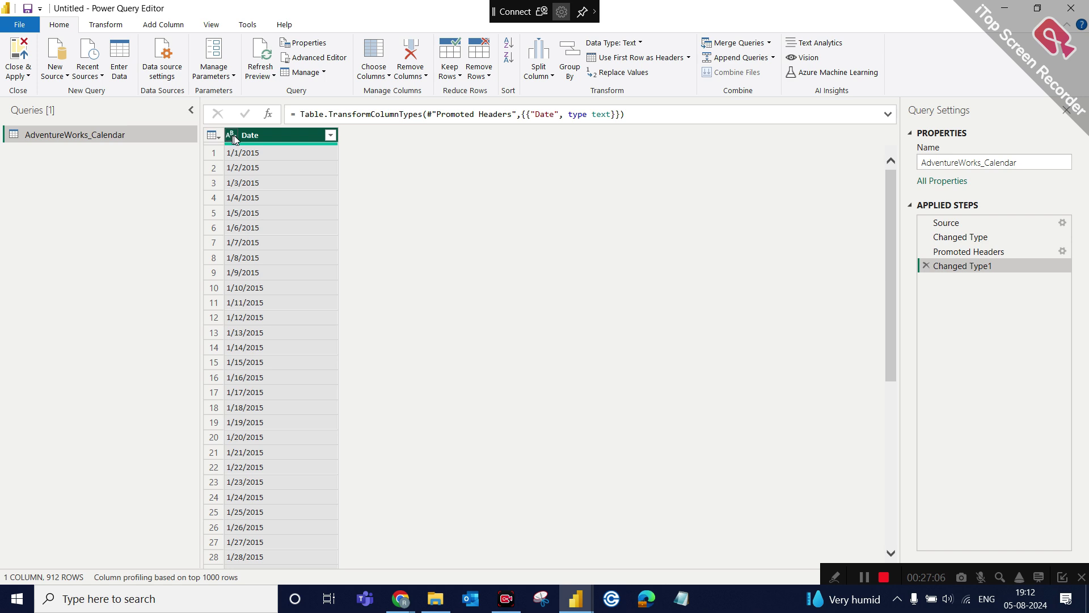
left_click(232, 136)
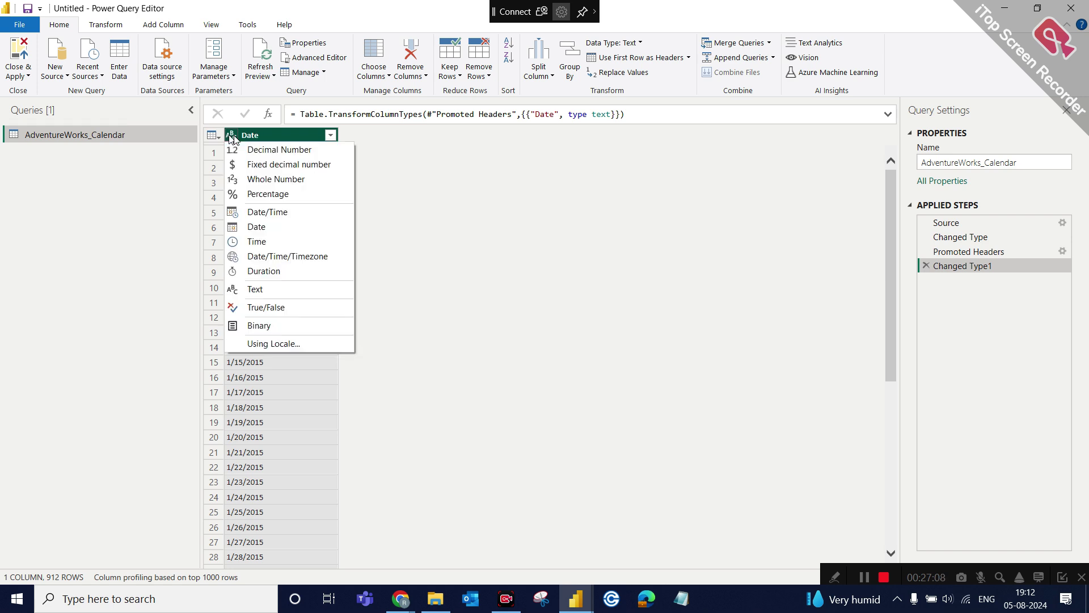
left_click(256, 227)
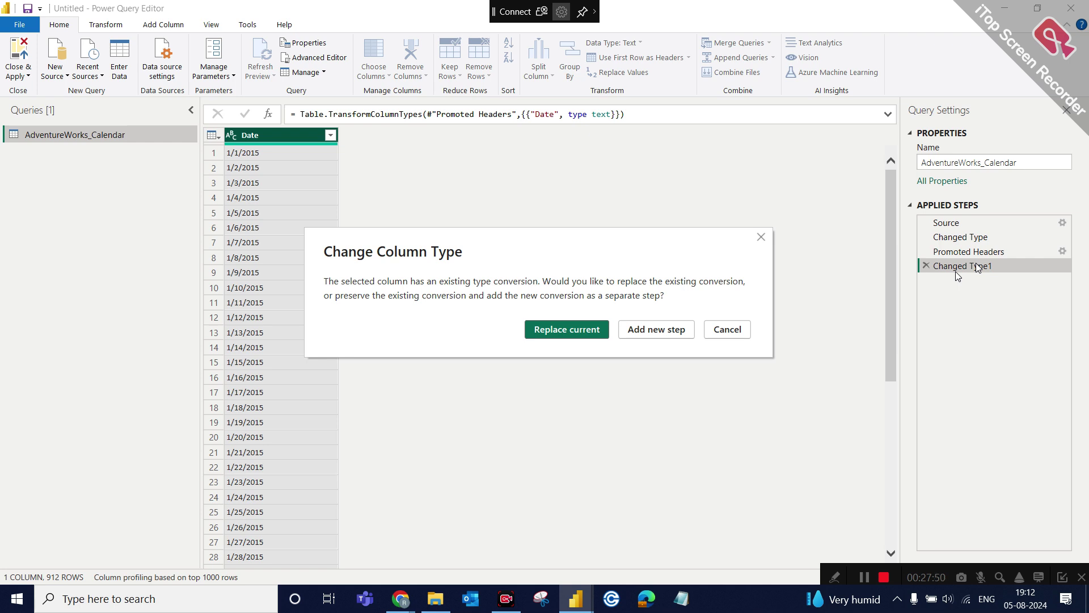
left_click(551, 329)
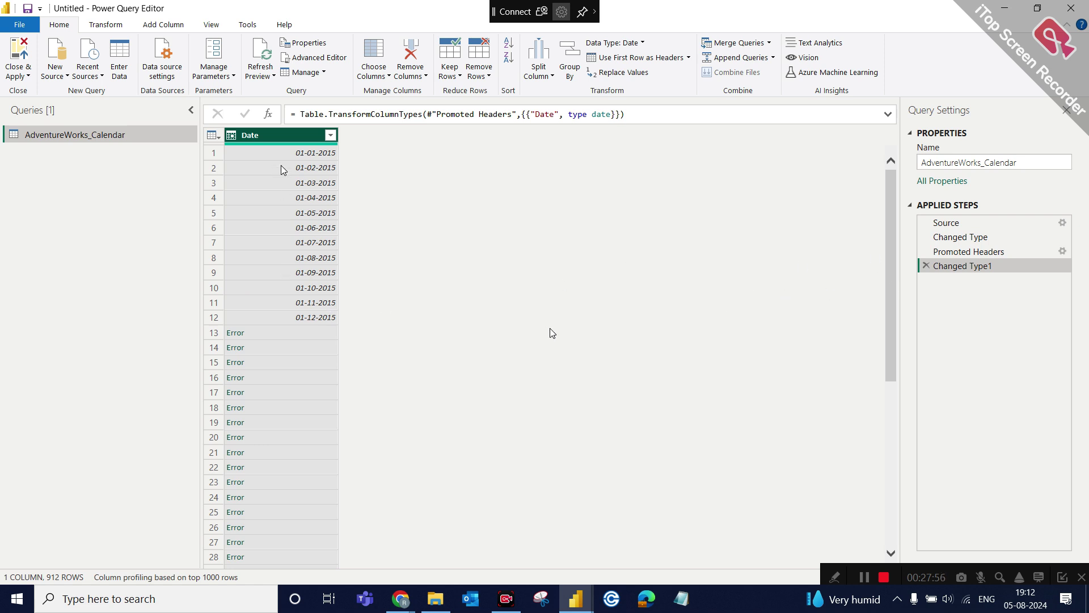
Examine the converted values in the Date column and open the error details for row 13.
scroll(250, 359, "down", 3)
scroll(250, 359, "down", 1)
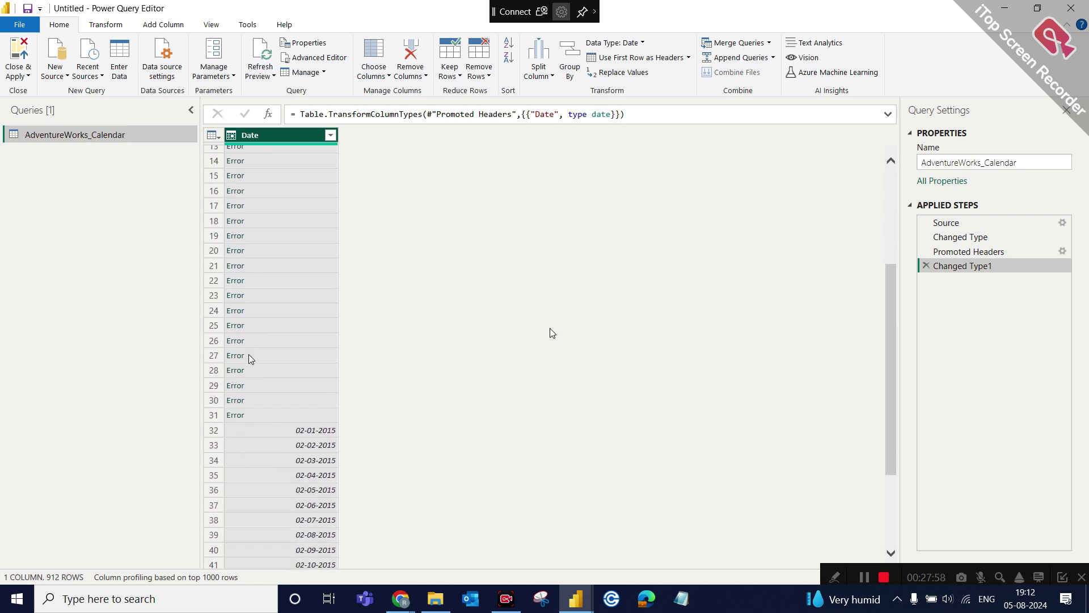
scroll(250, 360, "up", 4)
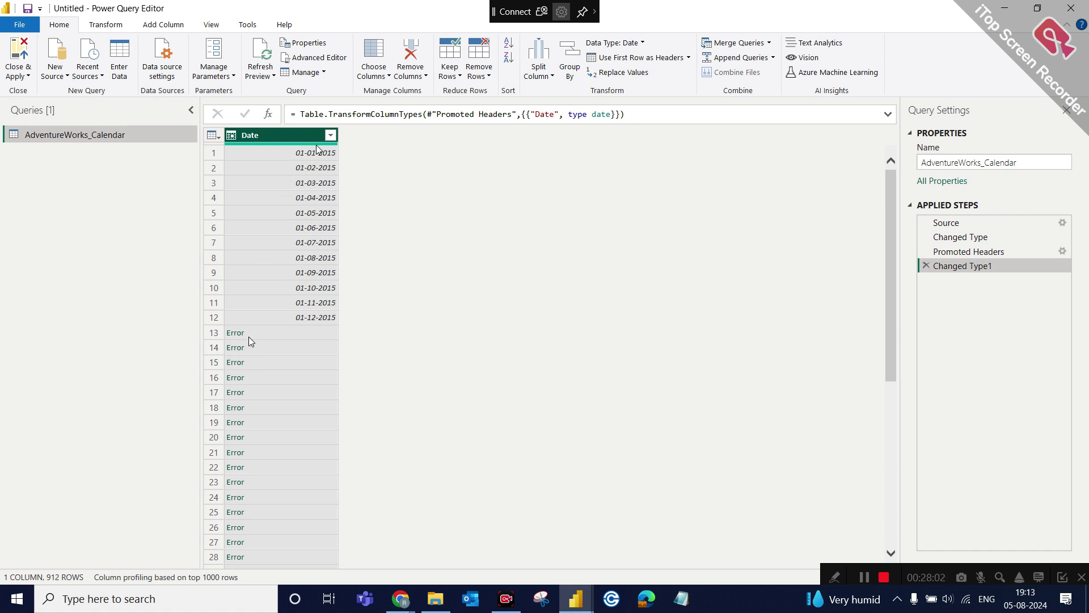
scroll(325, 390, "down", 3)
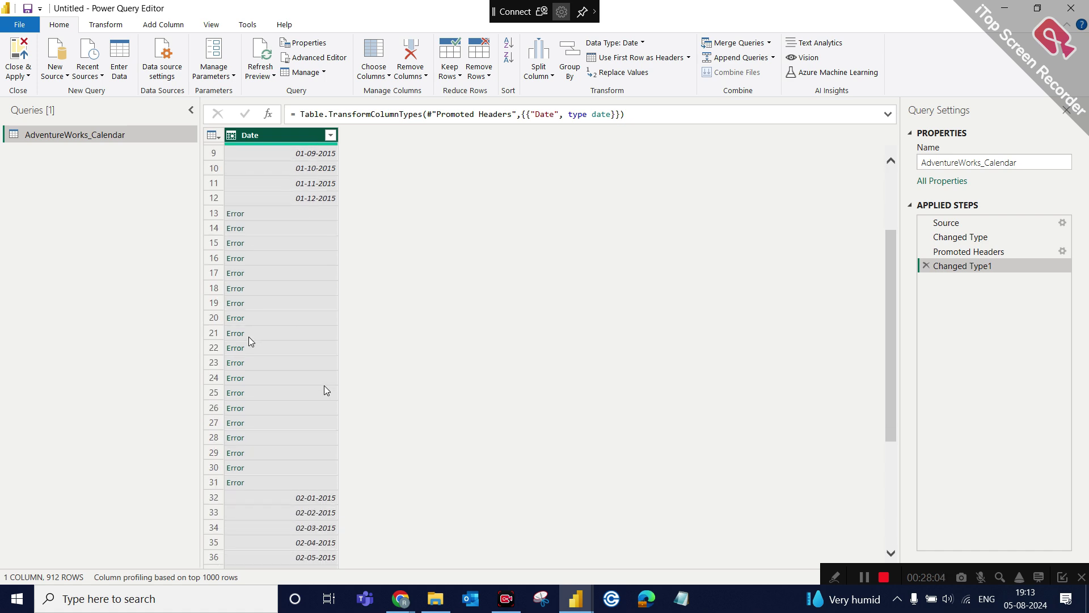
scroll(318, 369, "up", 2)
scroll(304, 342, "down", 2)
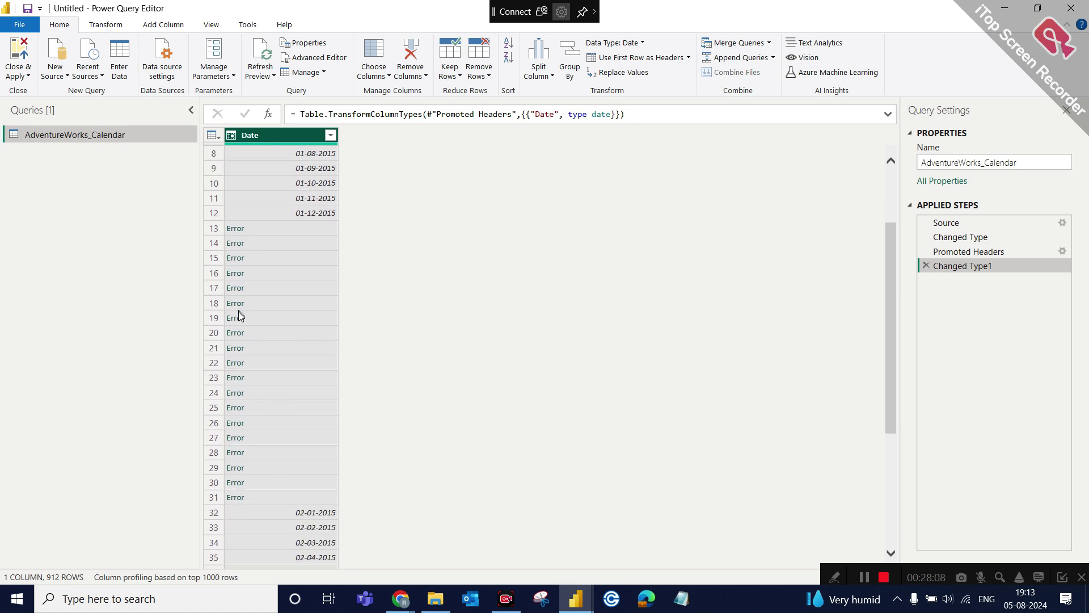
left_click(237, 229)
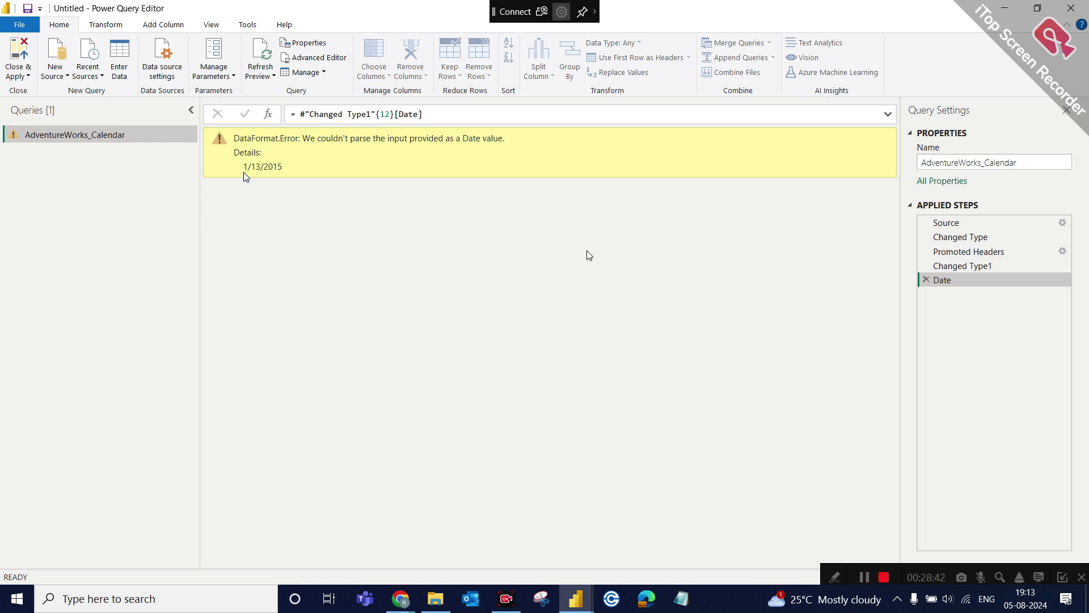
Delete the Date and Changed Type1 applied steps from the AdventureWorks_Calendar query.
left_click(928, 281)
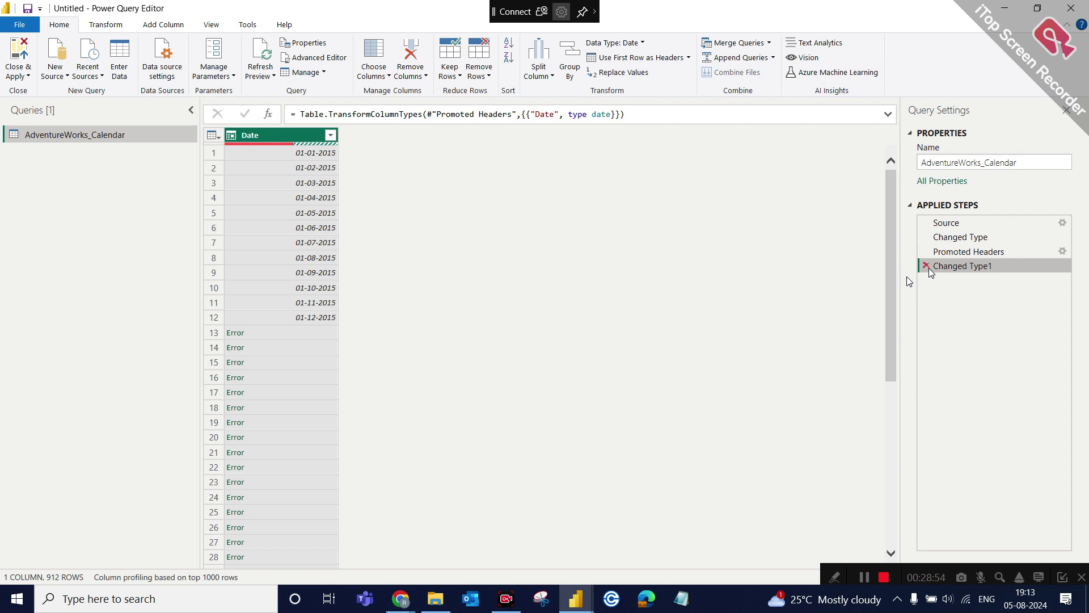
left_click(928, 268)
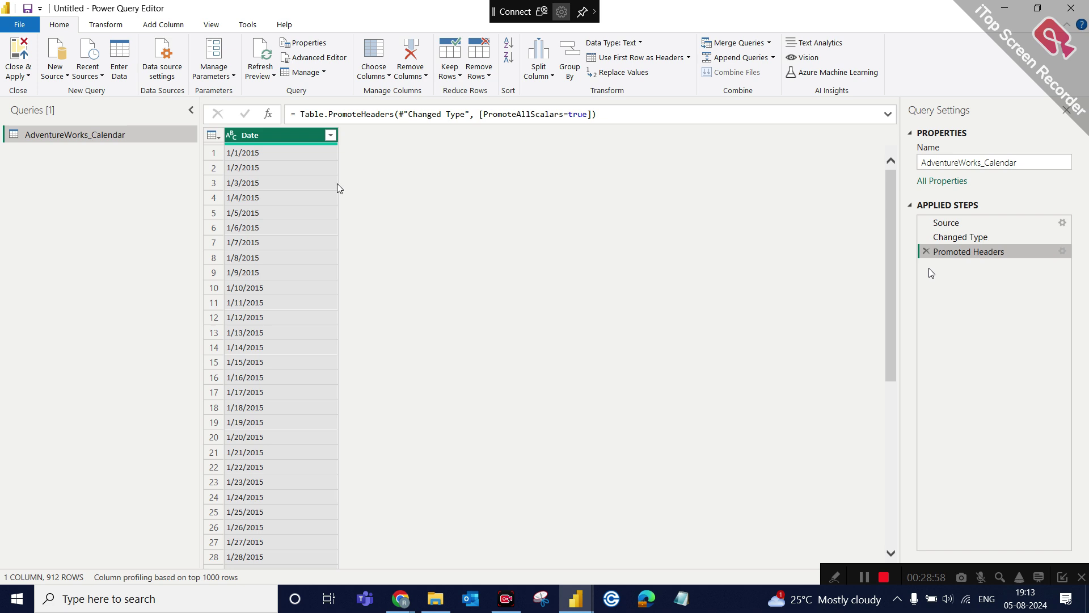
Open the Options for the current file at Regional Settings.
left_click(25, 26)
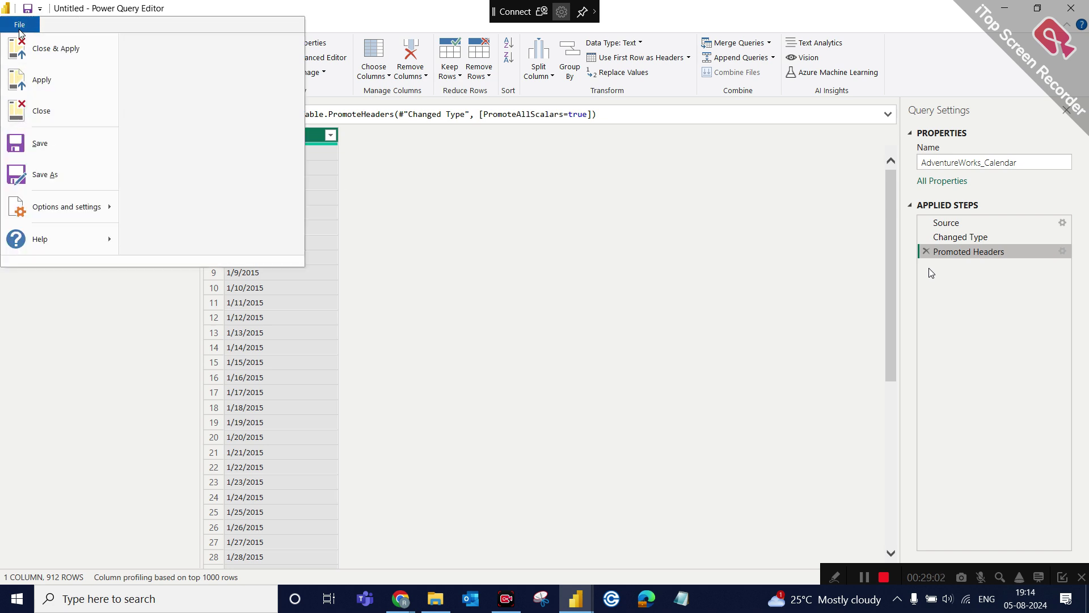
mouse_move(59, 215)
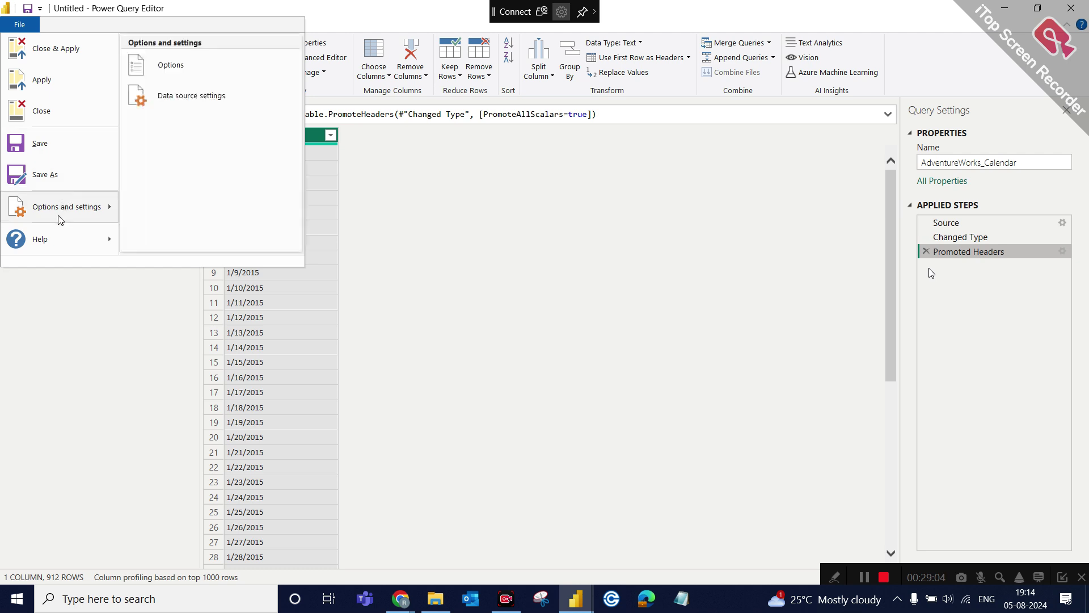
key("Escape")
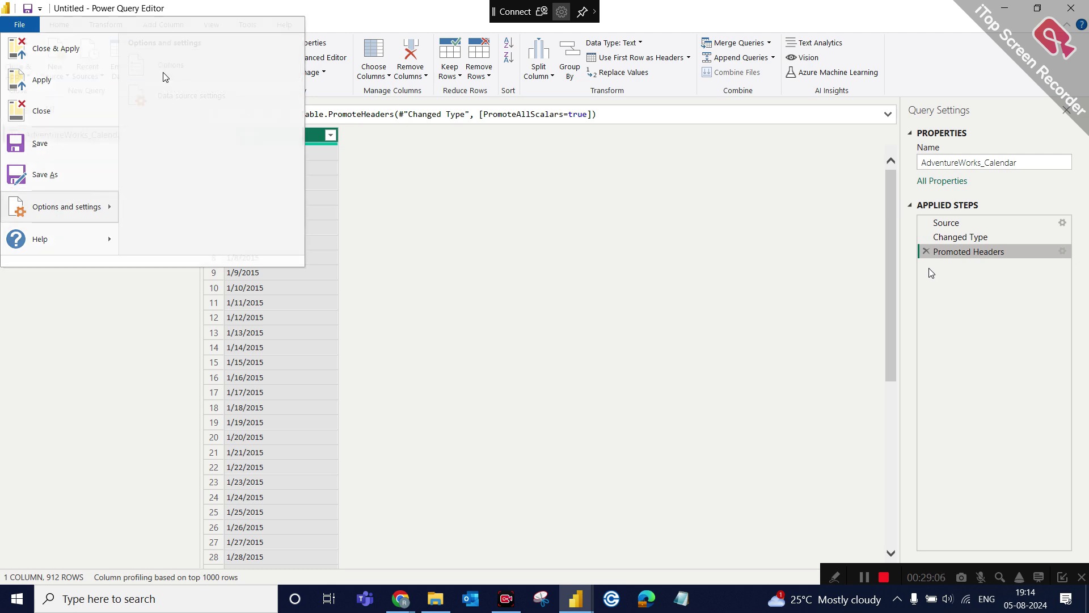
key("Escape")
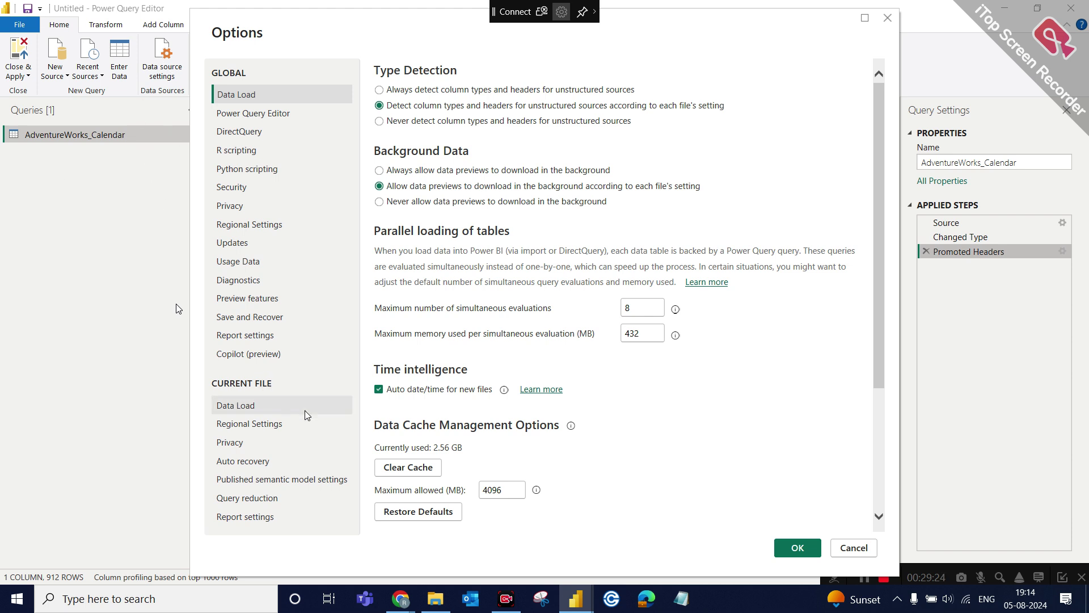
left_click(242, 429)
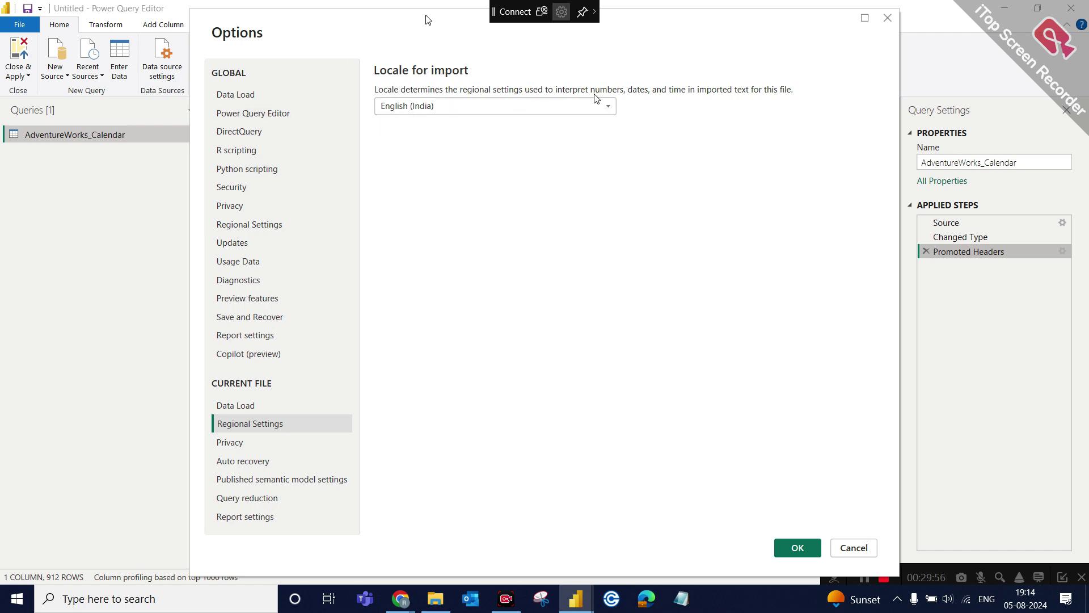
Set the current file's locale for import to English (United States) and apply the options.
left_click(608, 103)
scroll(479, 332, "down", 18)
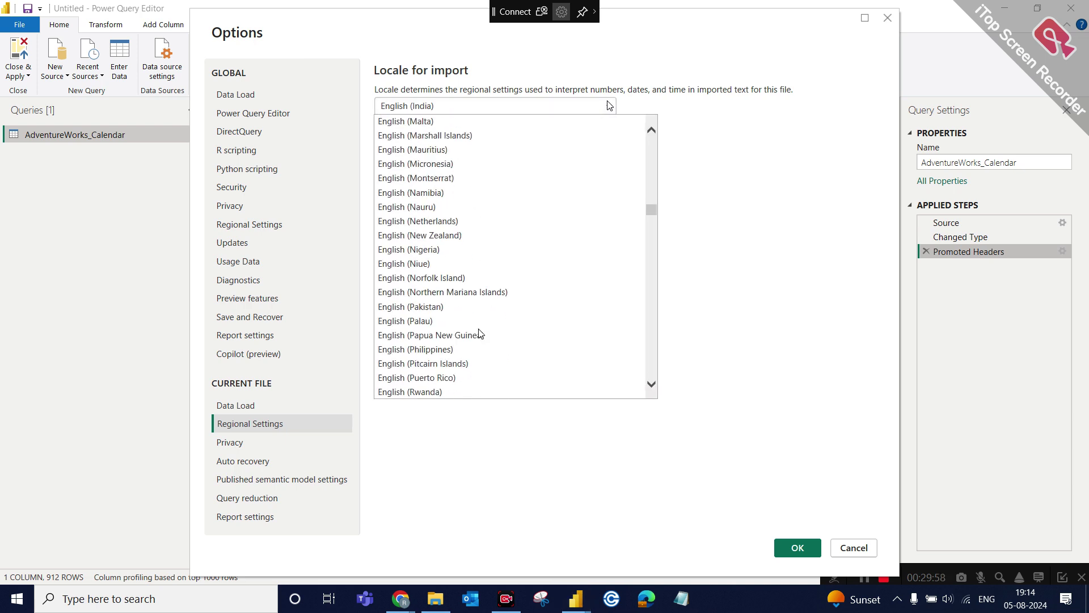
scroll(479, 333, "down", 20)
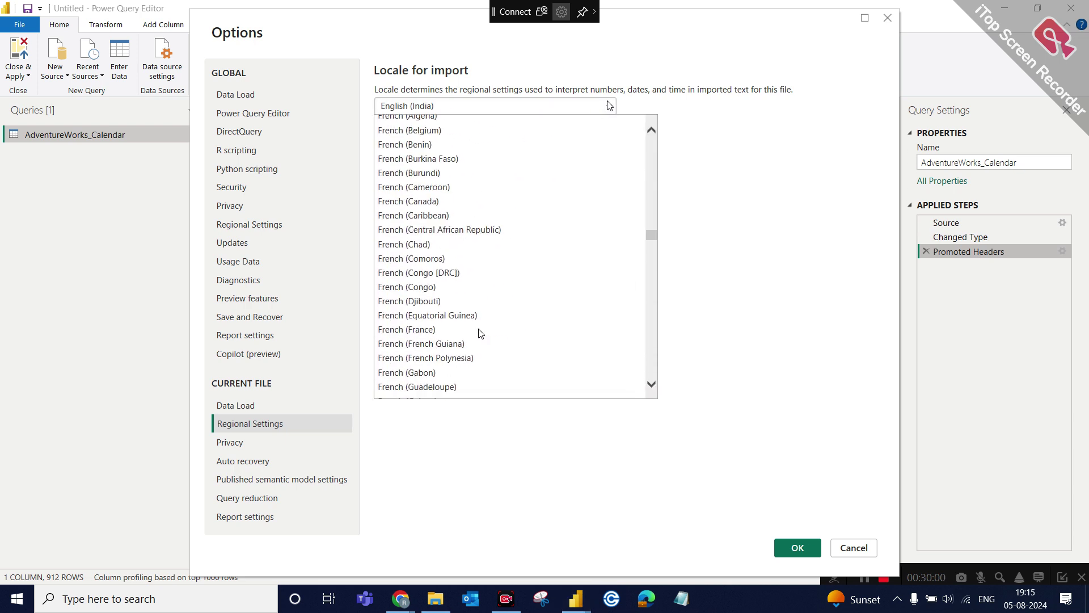
scroll(481, 333, "down", 13)
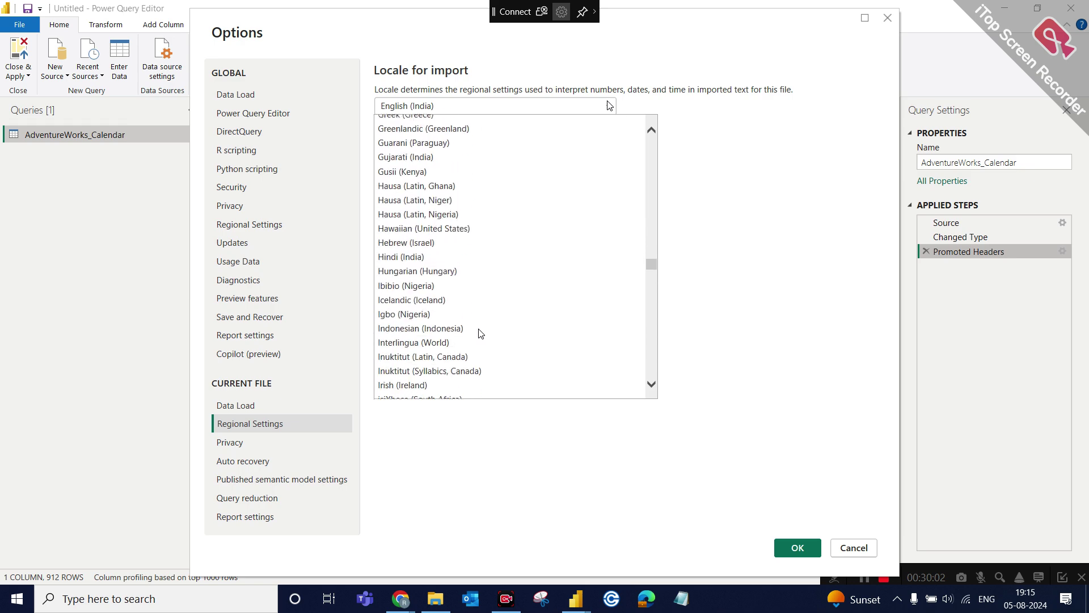
scroll(479, 333, "down", 20)
scroll(479, 333, "up", 20)
scroll(479, 333, "up", 20)
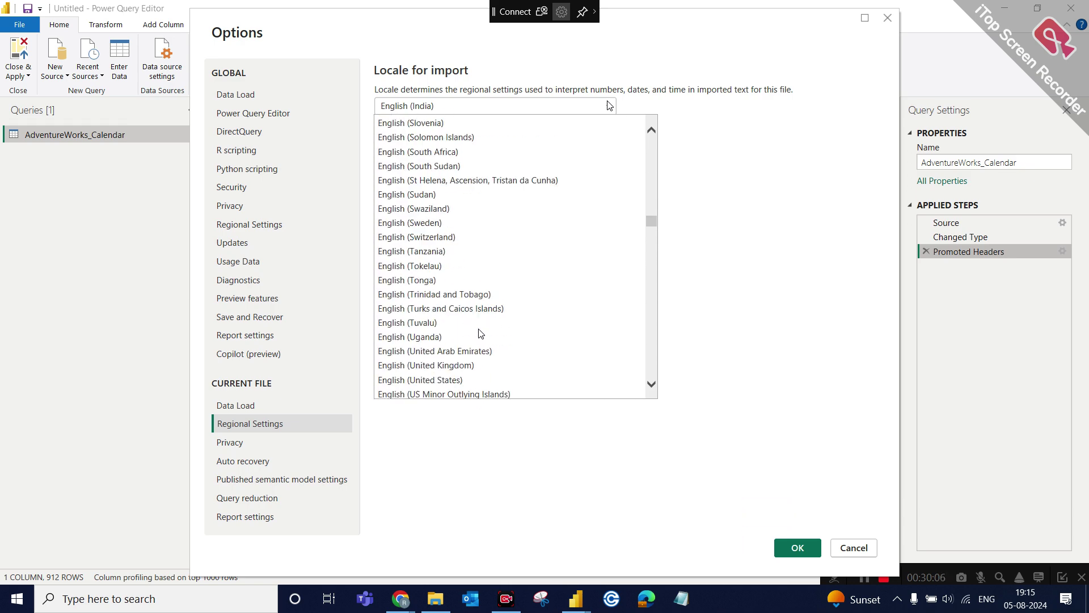
scroll(481, 333, "down", 7)
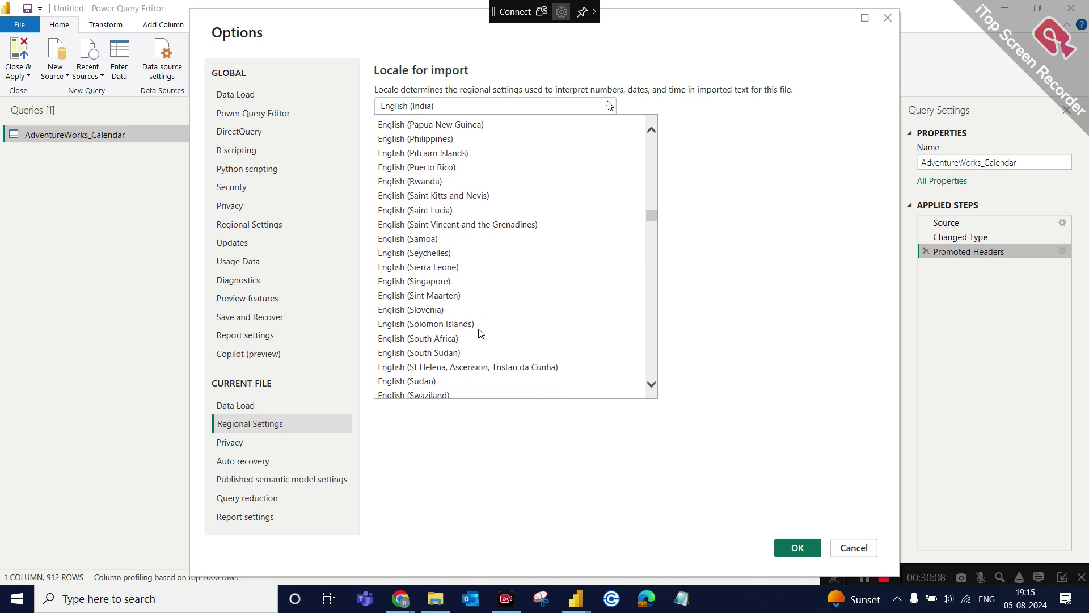
scroll(481, 333, "down", 1)
scroll(481, 334, "down", 2)
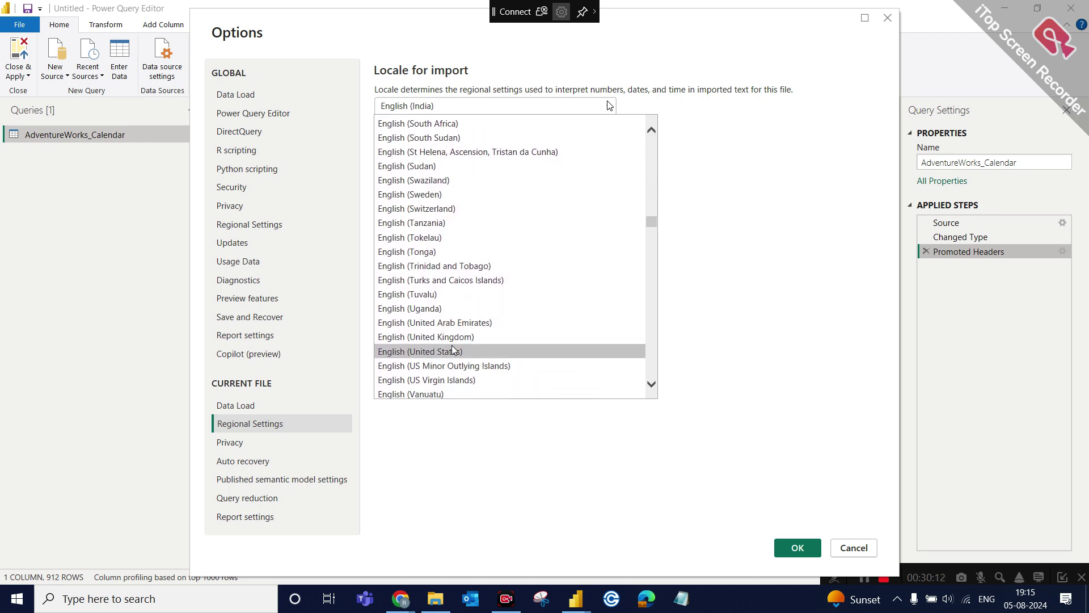
left_click(454, 351)
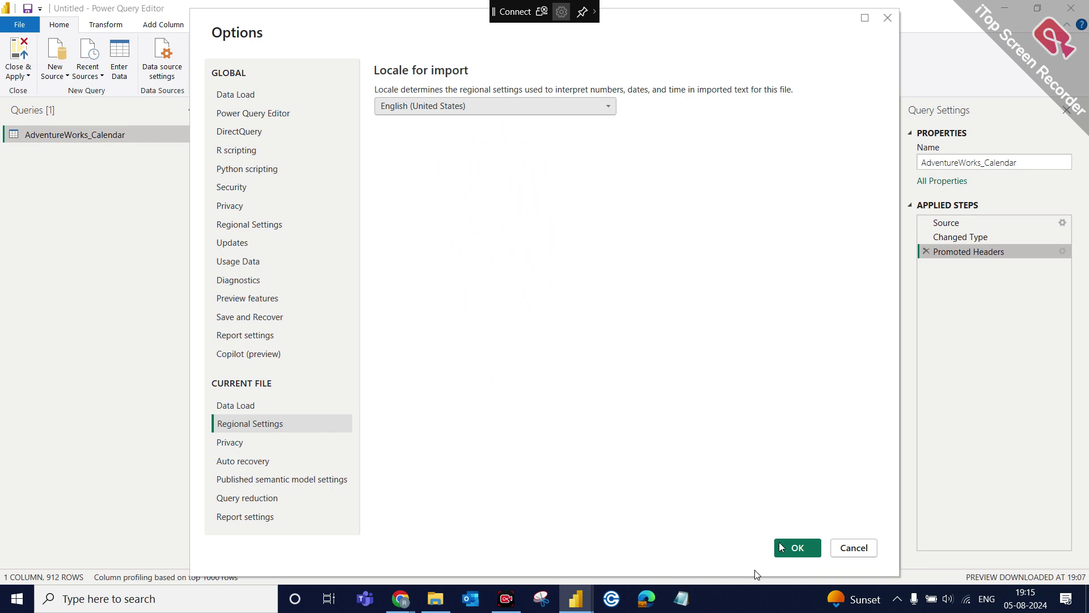
left_click(797, 547)
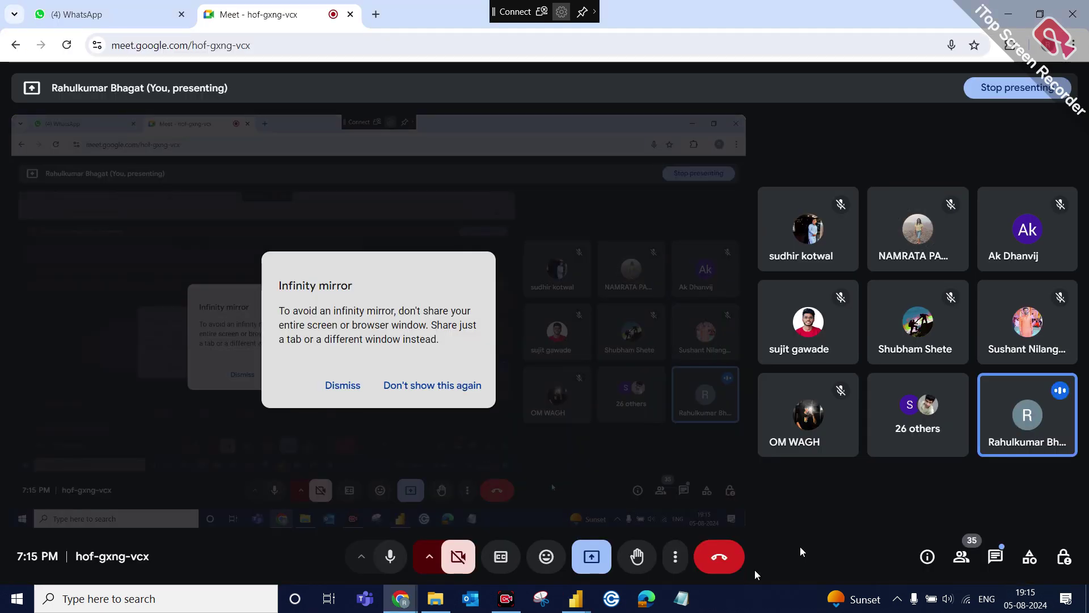
Switch back to the Power Query Editor and examine the format of the text dates in the Date column.
mouse_move(575, 598)
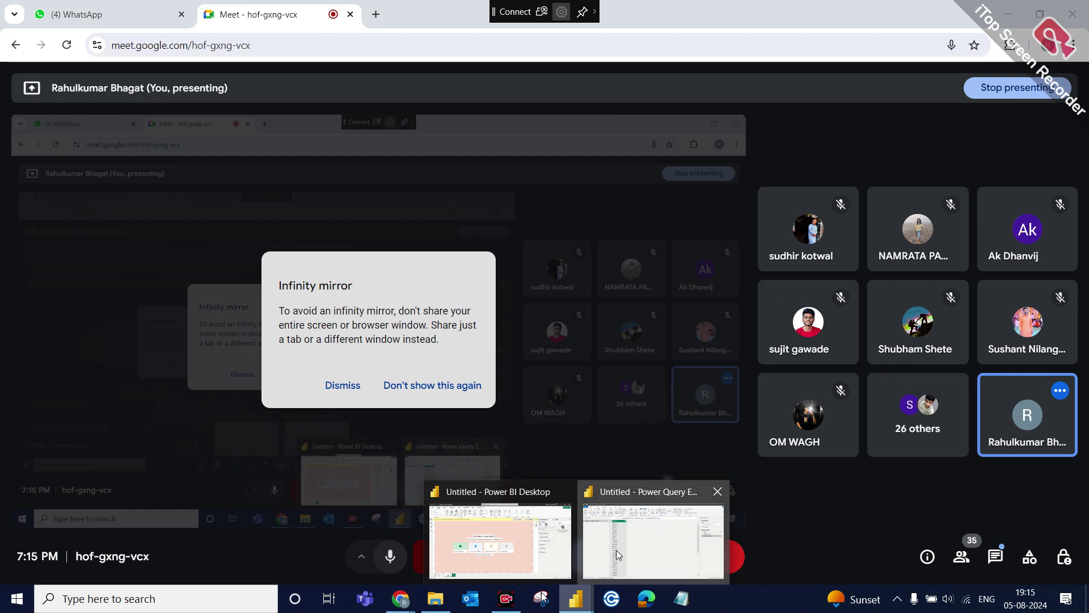
left_click(616, 550)
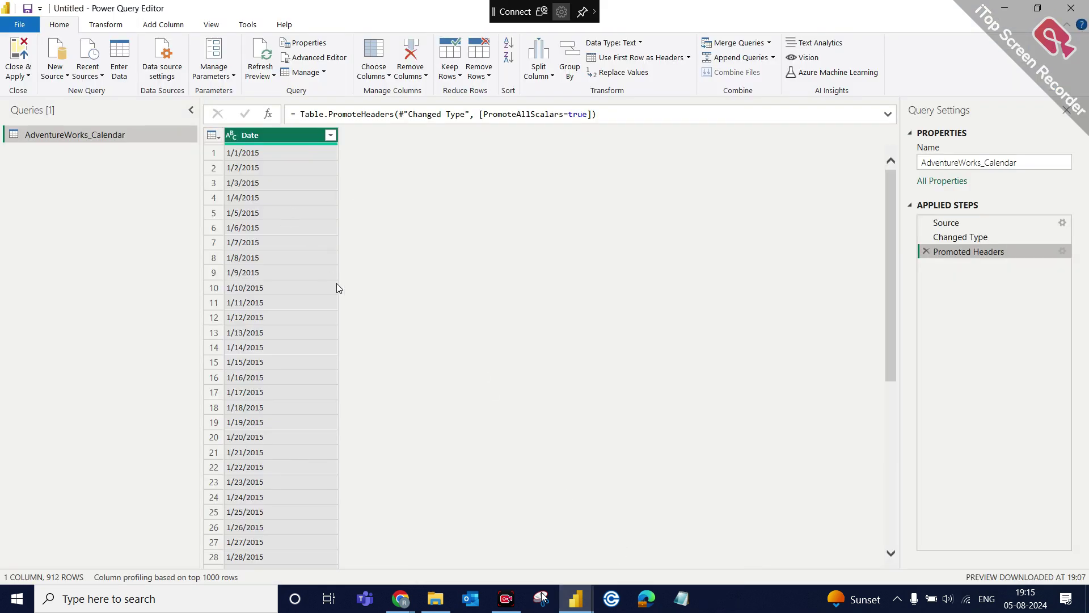
scroll(294, 390, "down", 17)
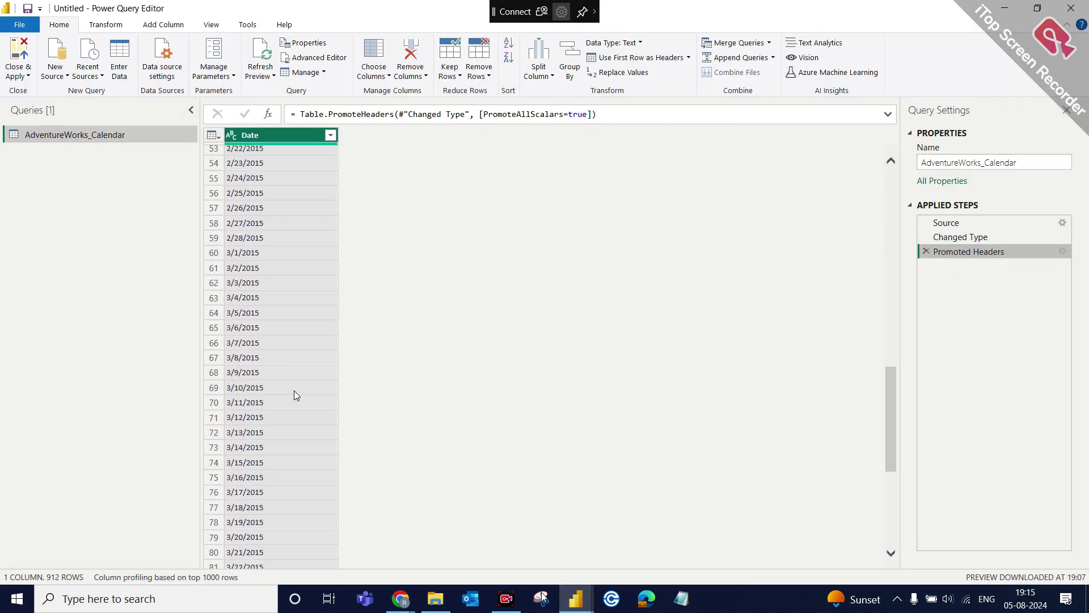
scroll(294, 391, "up", 17)
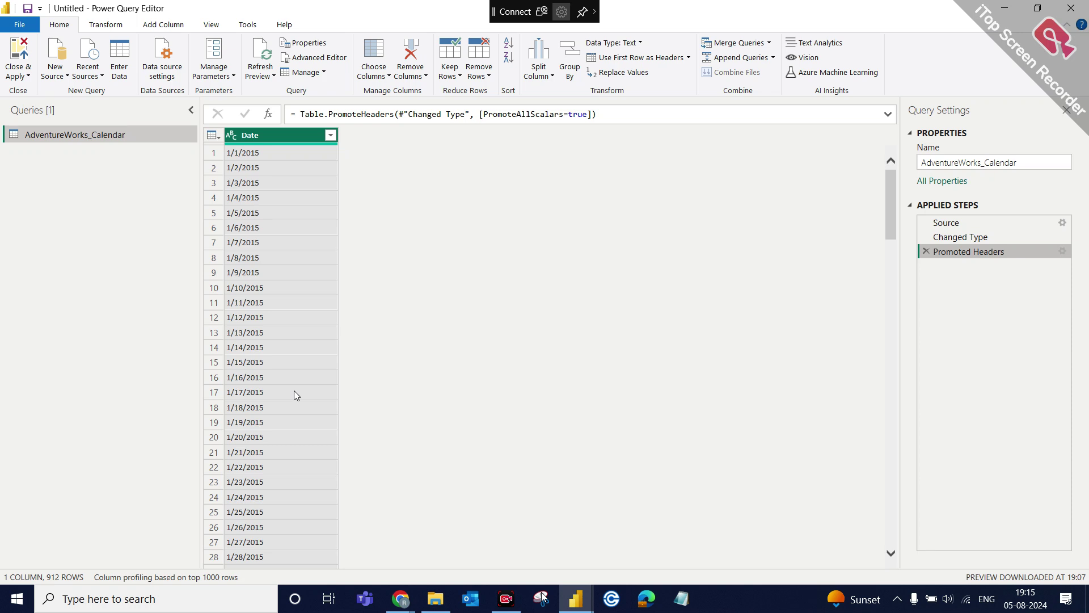
scroll(274, 344, "down", 20)
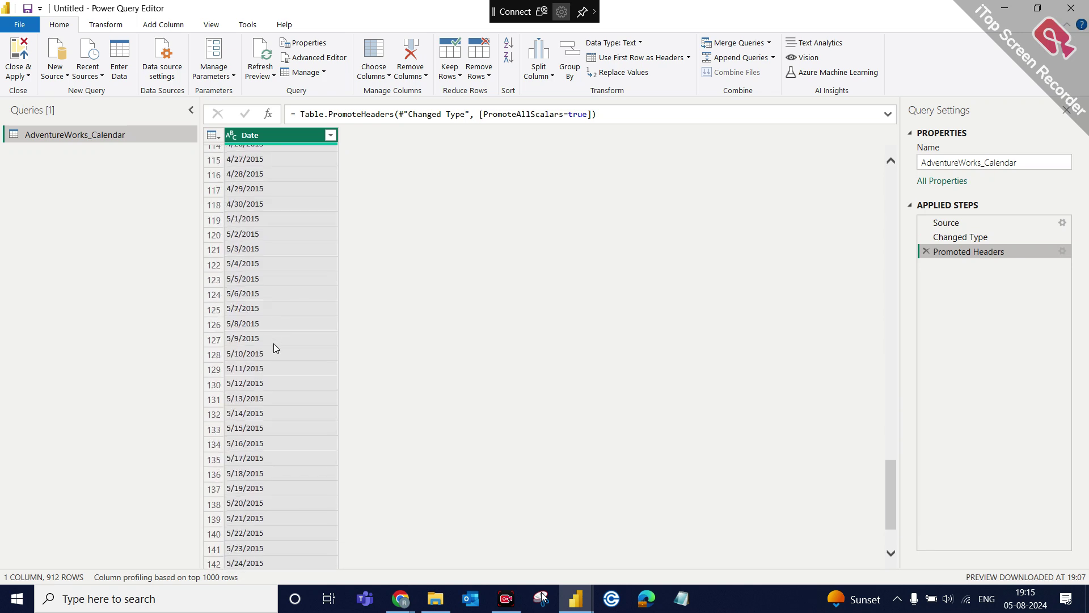
scroll(274, 344, "down", 12)
scroll(273, 347, "down", 17)
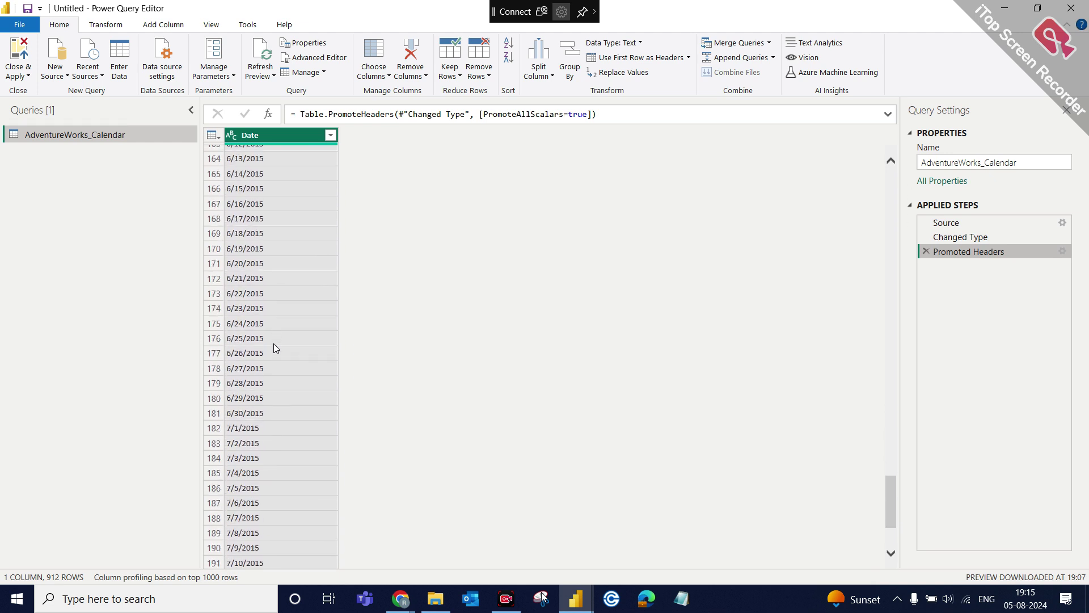
scroll(274, 345, "up", 20)
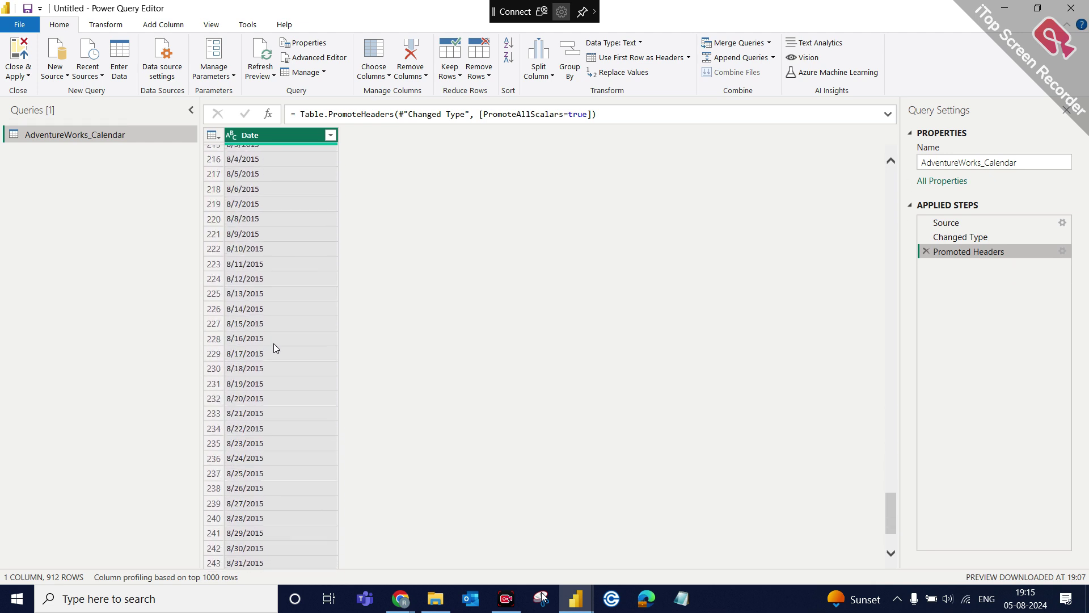
scroll(274, 348, "up", 20)
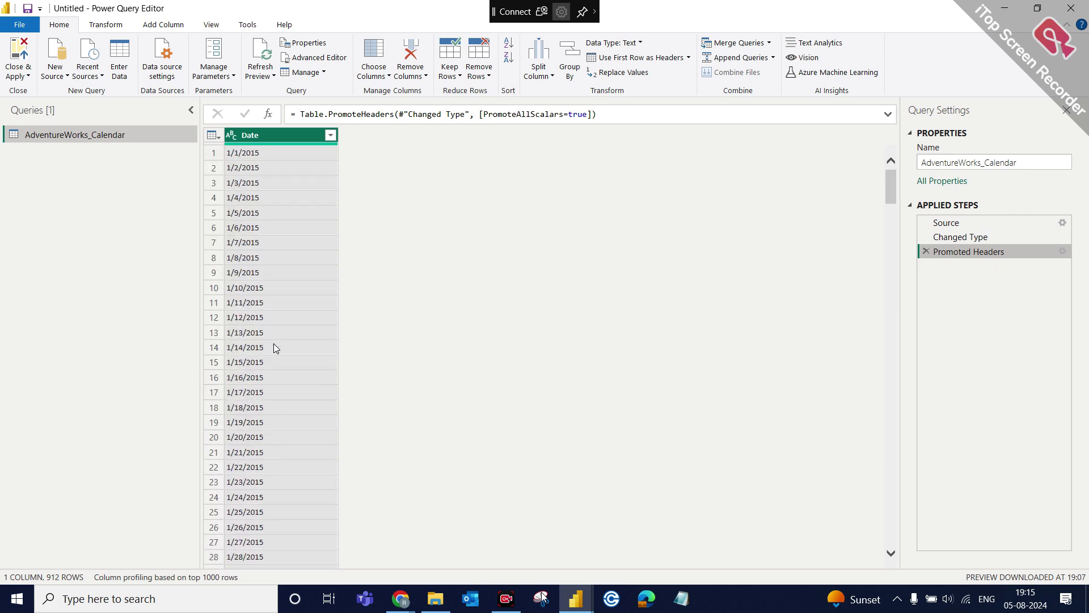
Change the Date column's data type to Date and check the converted values down the column.
left_click(232, 137)
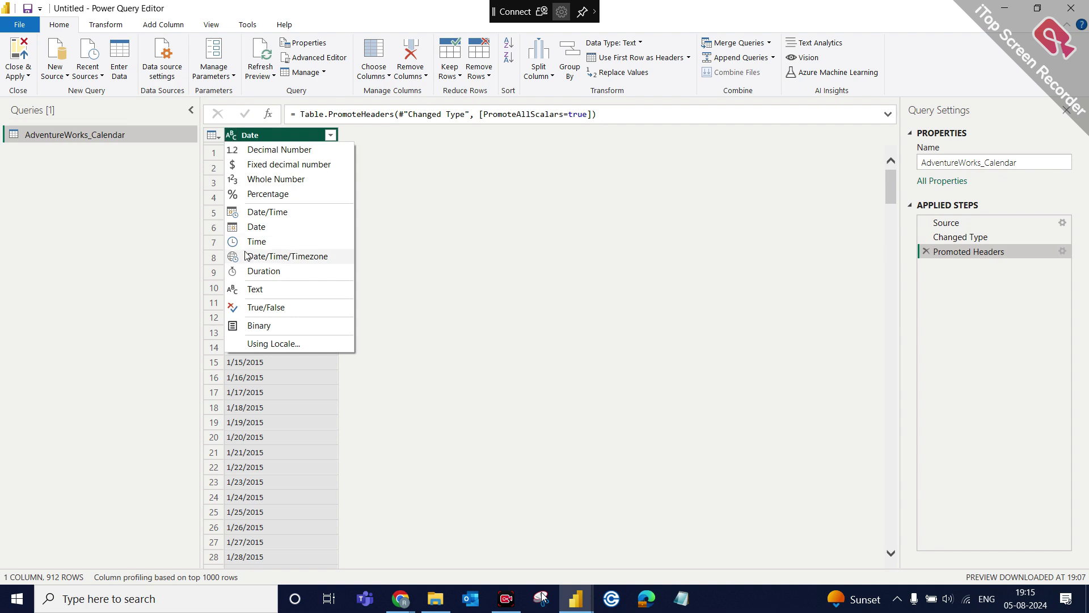
left_click(256, 227)
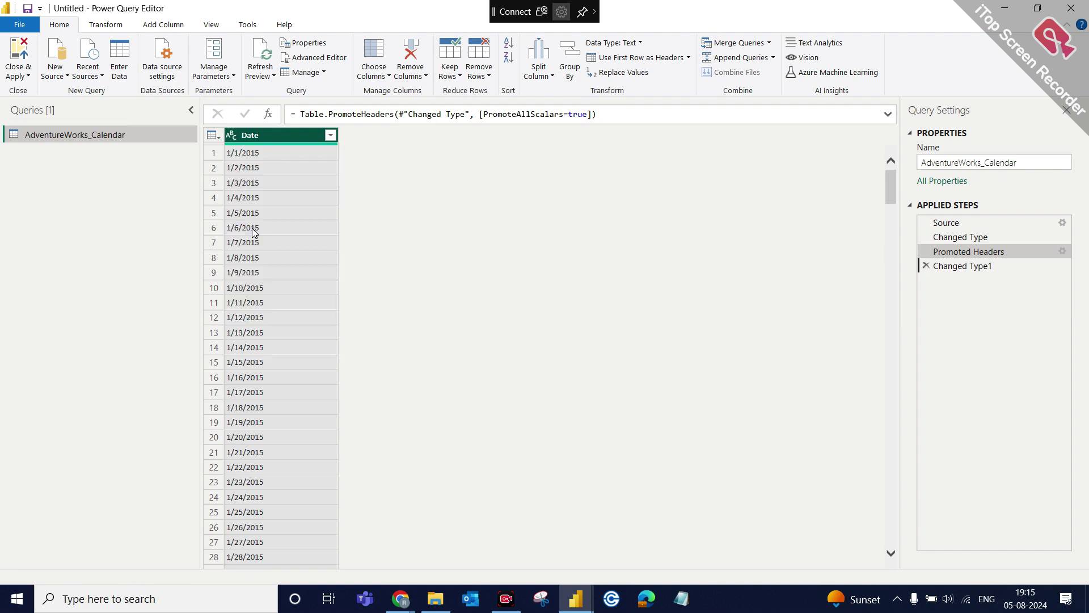
scroll(253, 229, "down", 18)
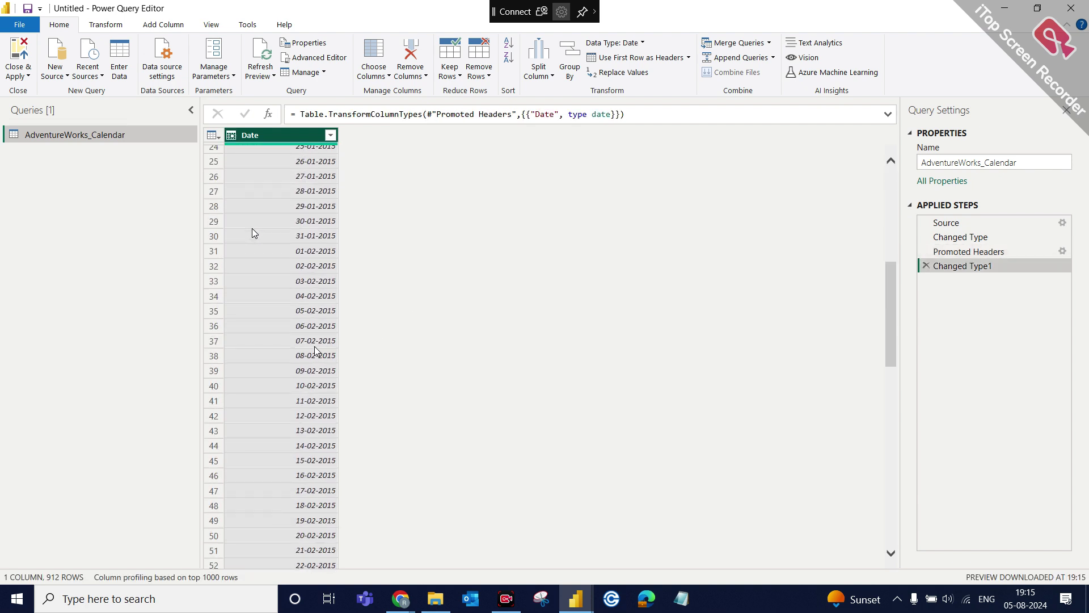
scroll(254, 232, "down", 20)
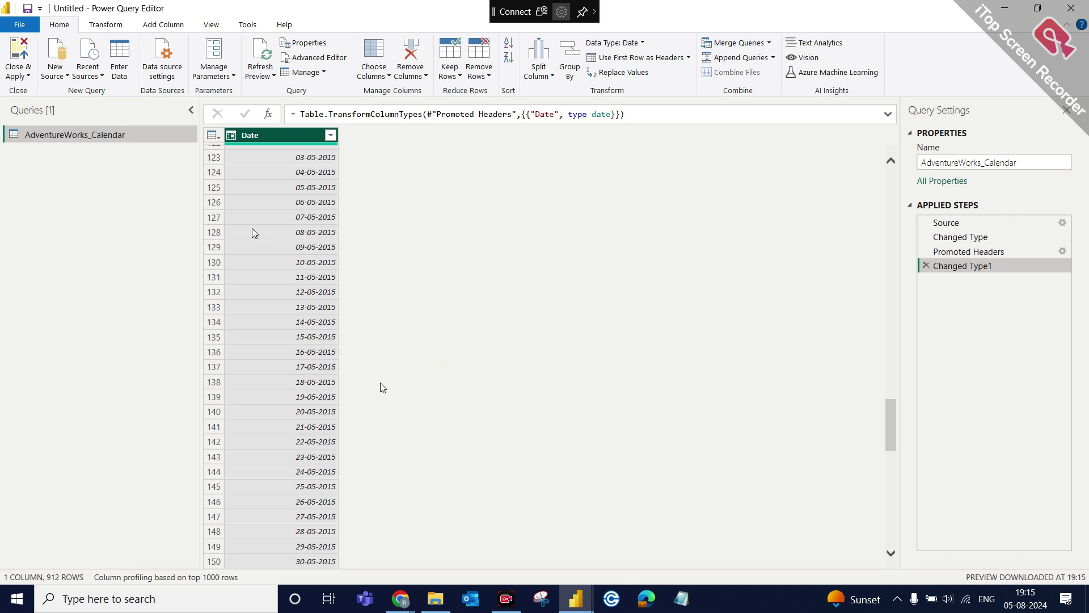
Compare the column's data at the Changed Type, Promoted Headers and Changed Type1 applied steps.
left_click(965, 237)
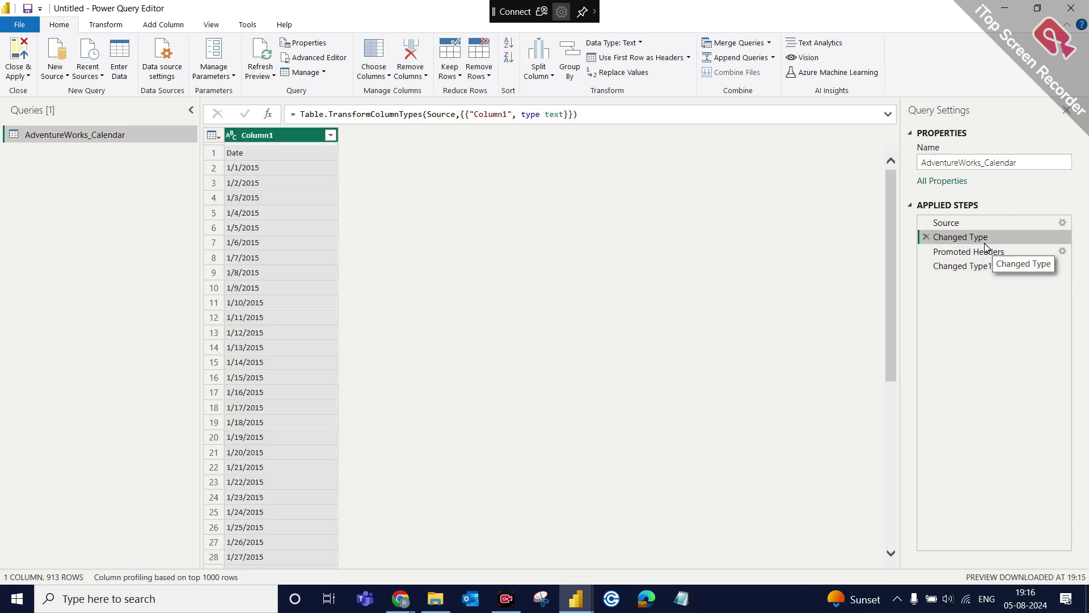
left_click(988, 270)
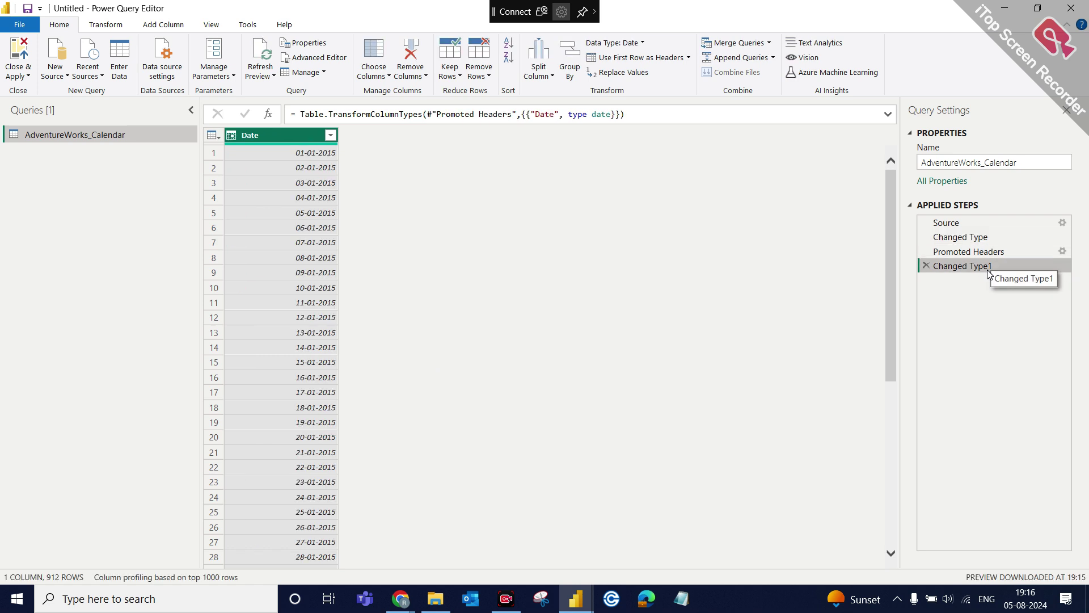
left_click(976, 253)
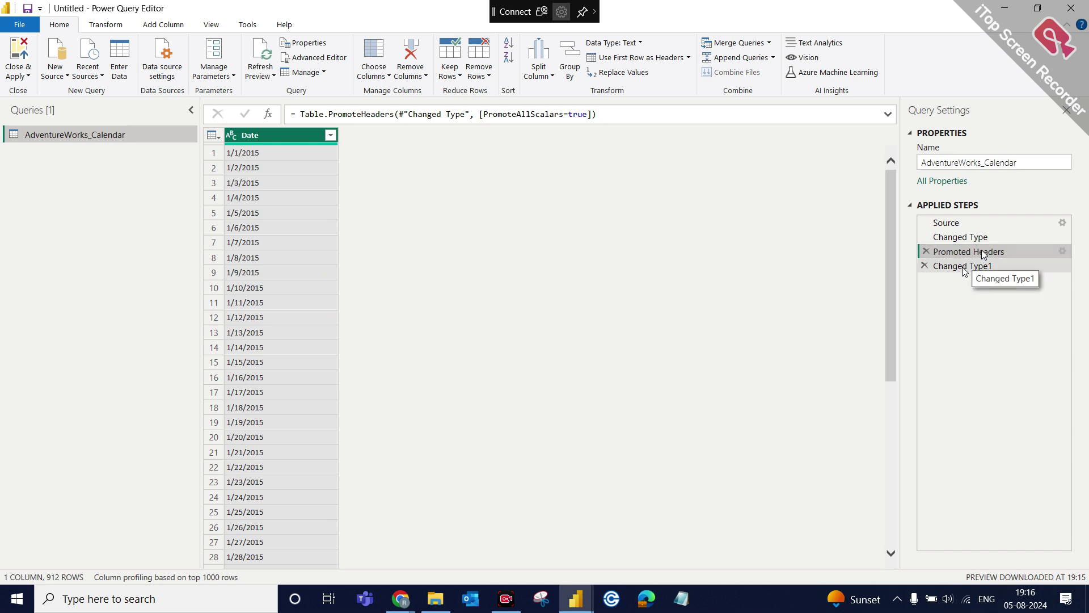
left_click(962, 267)
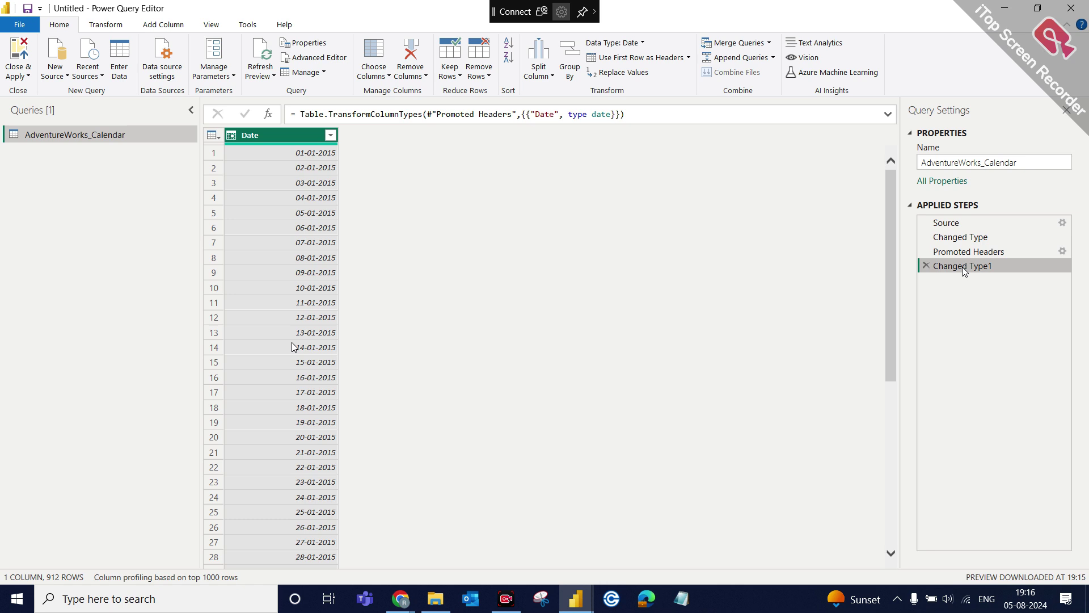
Open the Options for the current file at Regional Settings to review the import locale.
left_click(19, 24)
mouse_move(46, 205)
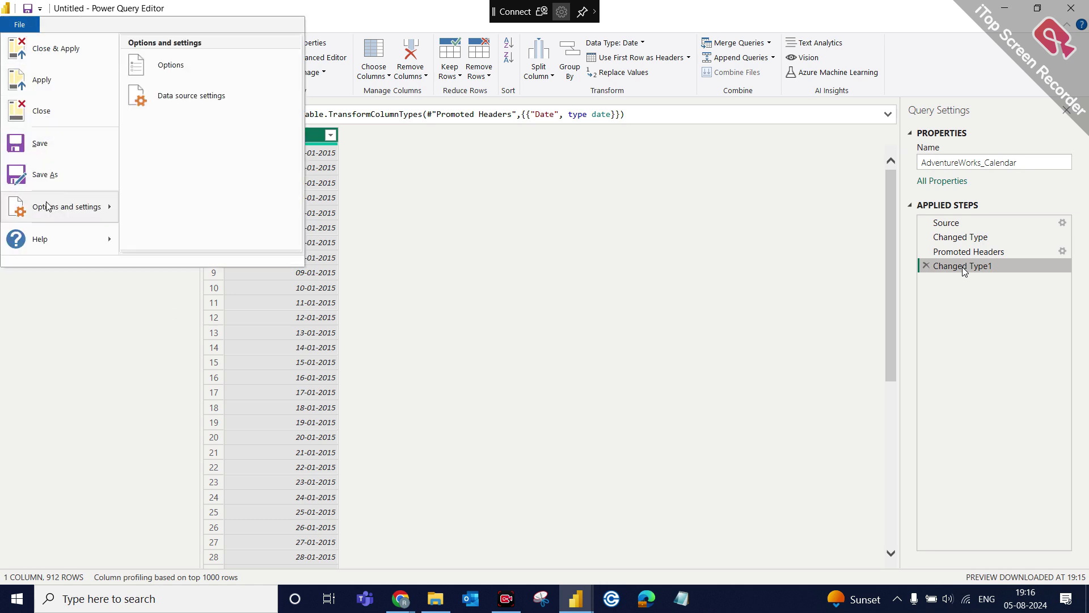
left_click(190, 66)
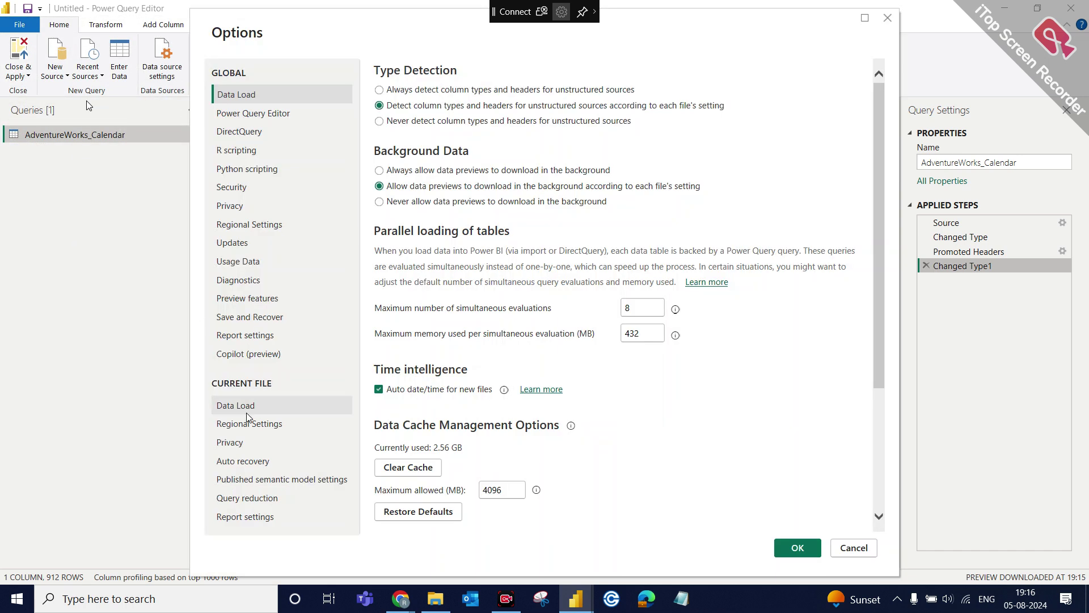
left_click(247, 429)
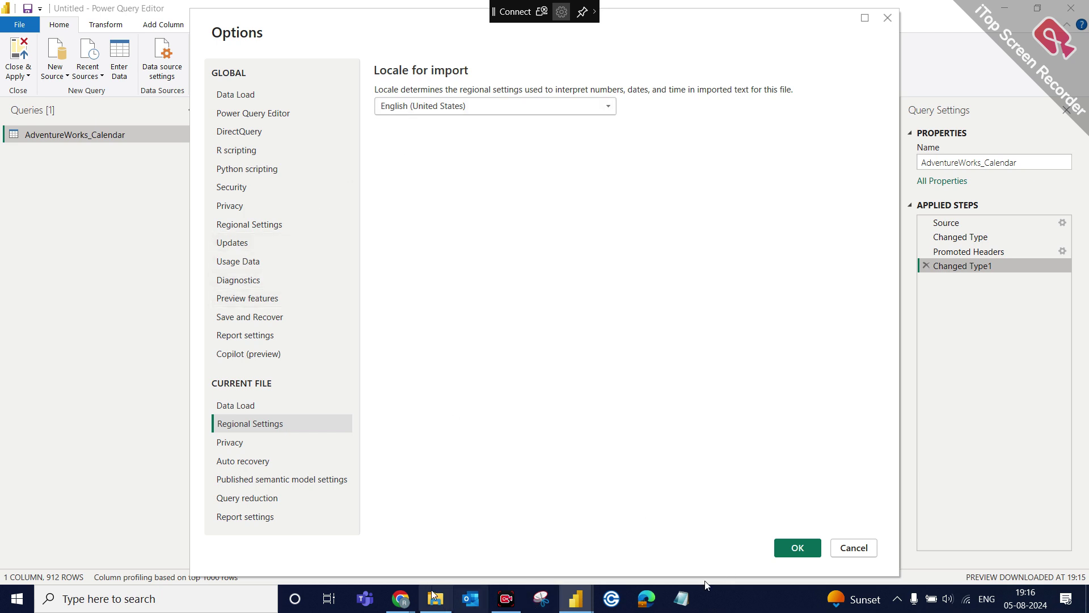
Switch to the Google Meet call, stop presenting the screen, and admit the waiting participant.
mouse_move(400, 596)
left_click(383, 579)
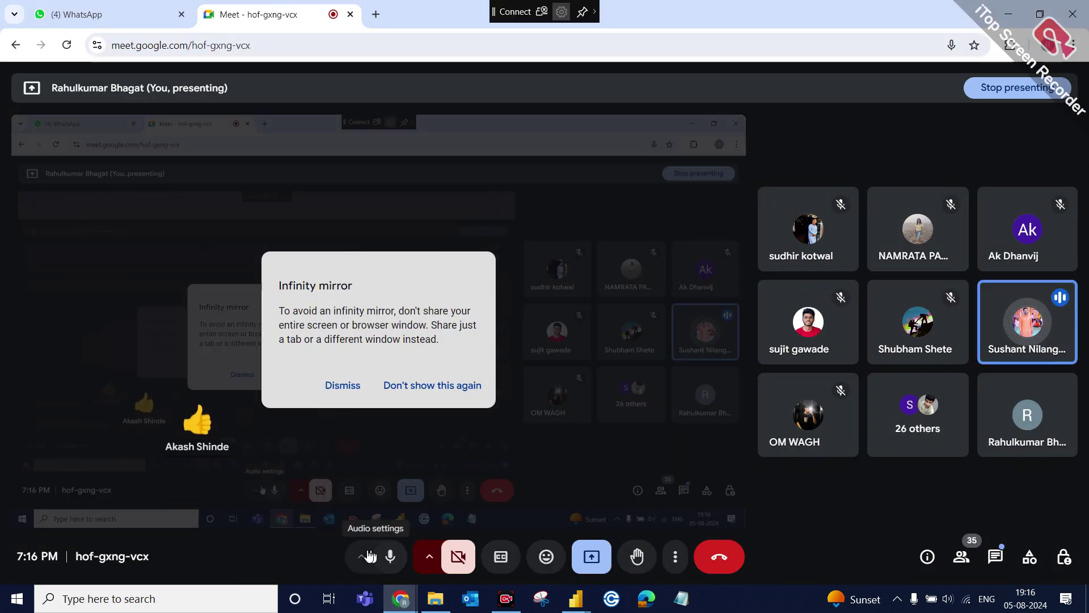
left_click(338, 384)
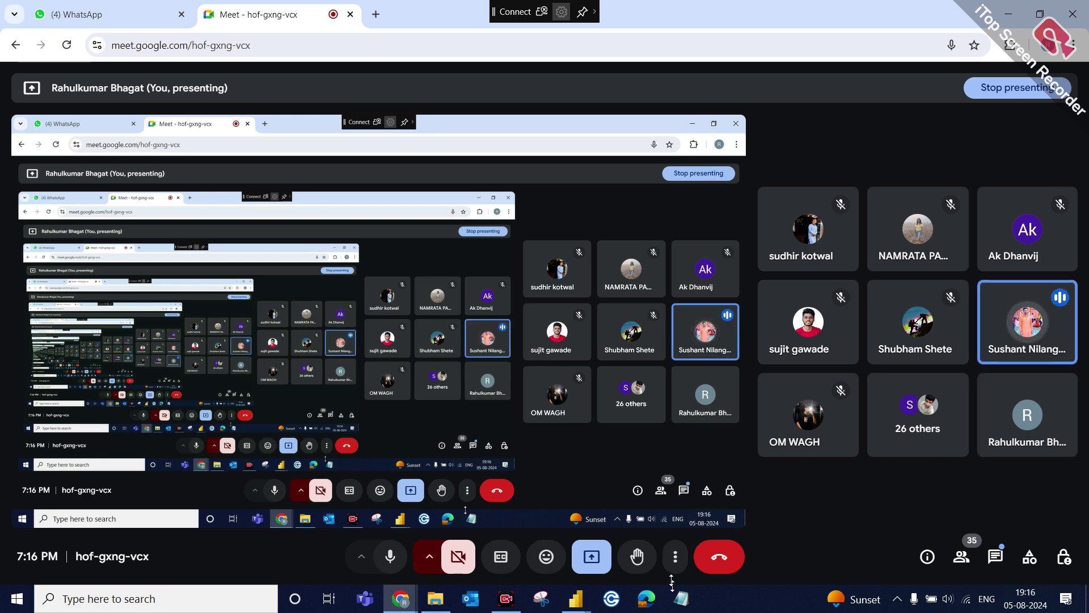
left_click(604, 563)
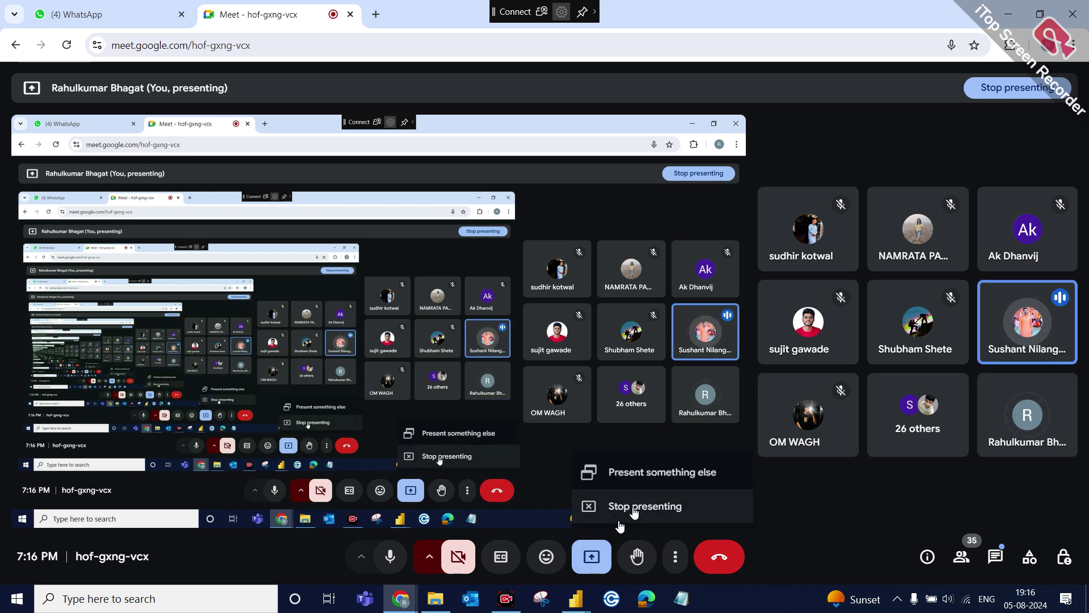
left_click(632, 510)
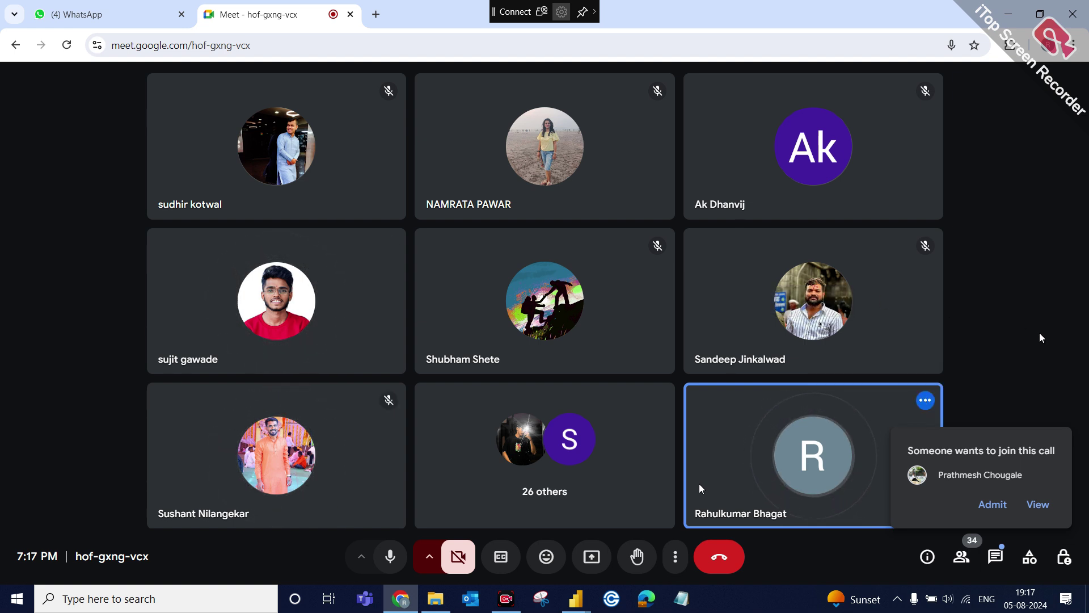
left_click(1004, 506)
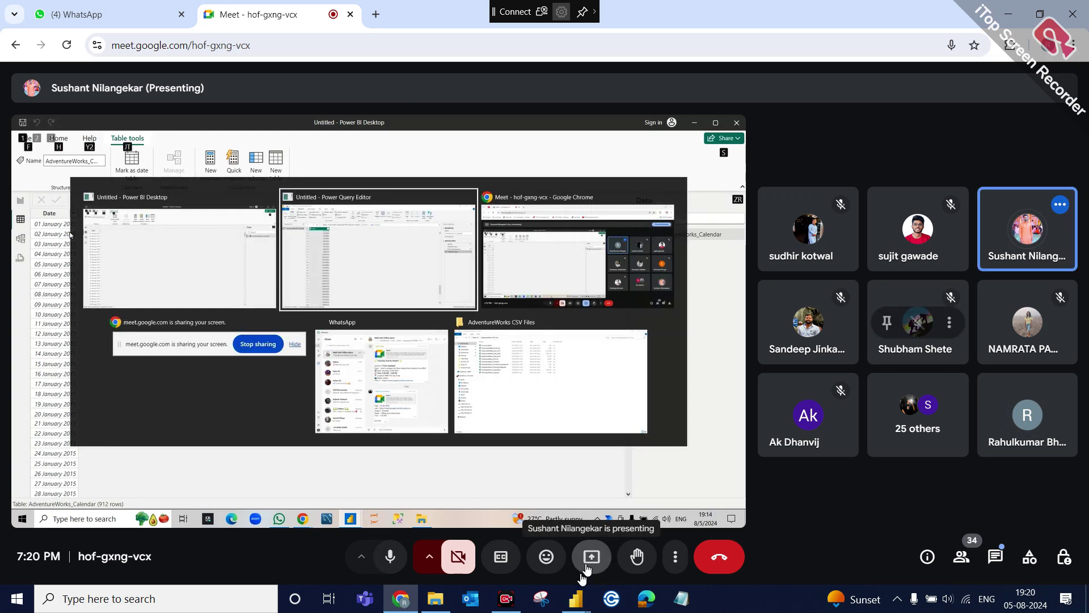
Present the entire screen in the Google Meet call, taking over as the main presenter.
left_click(585, 563)
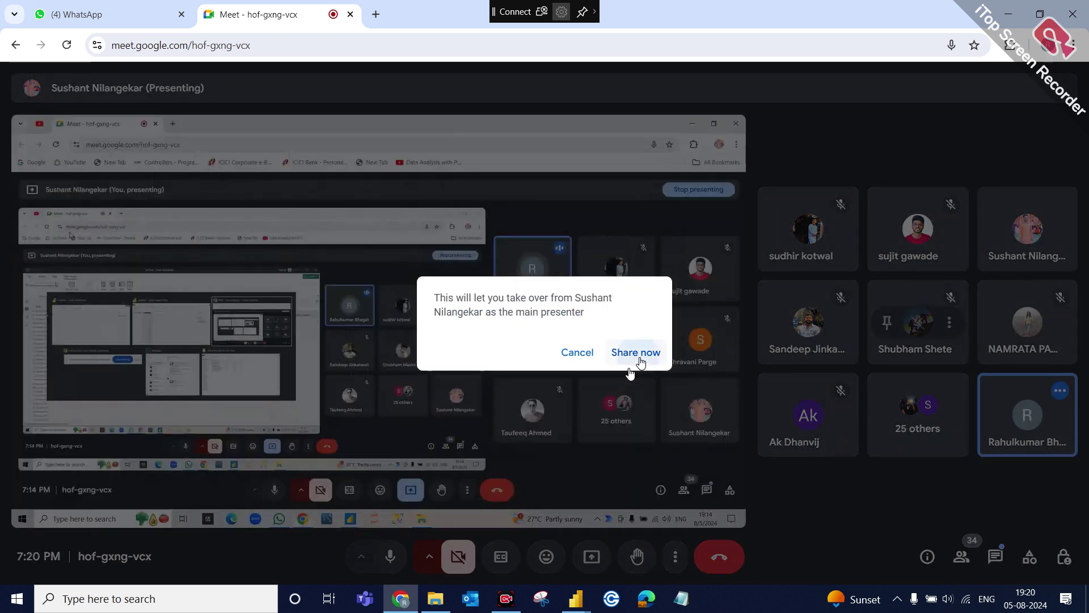
left_click(637, 355)
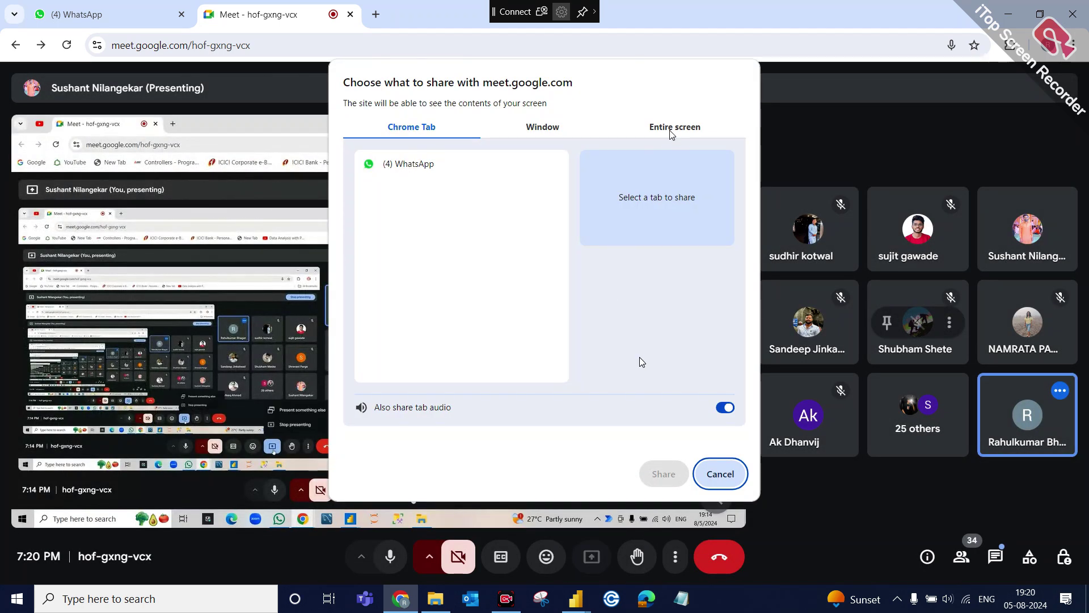
left_click(674, 126)
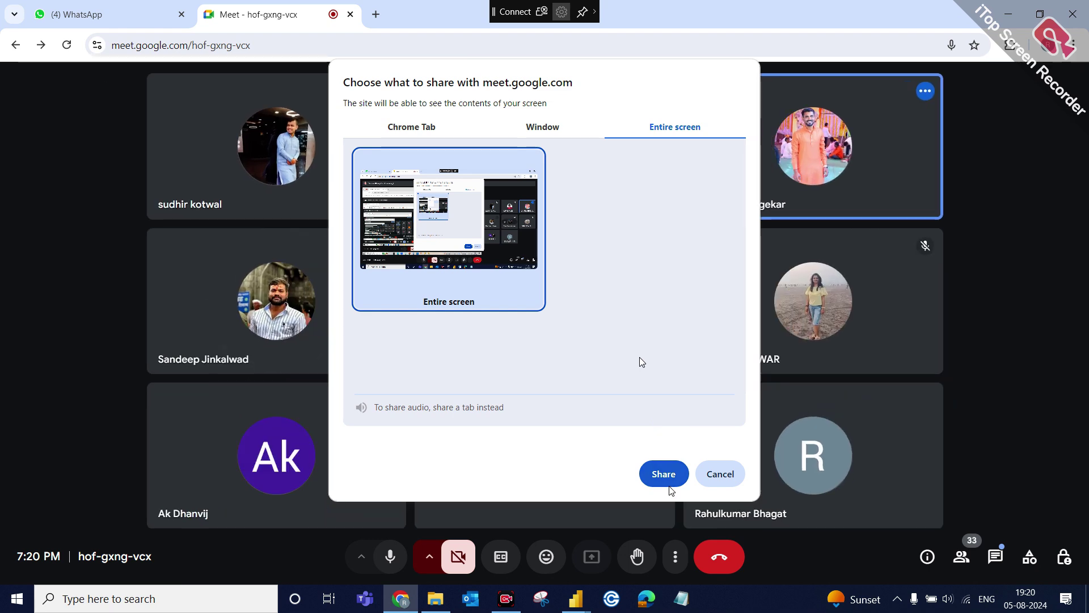
left_click(668, 487)
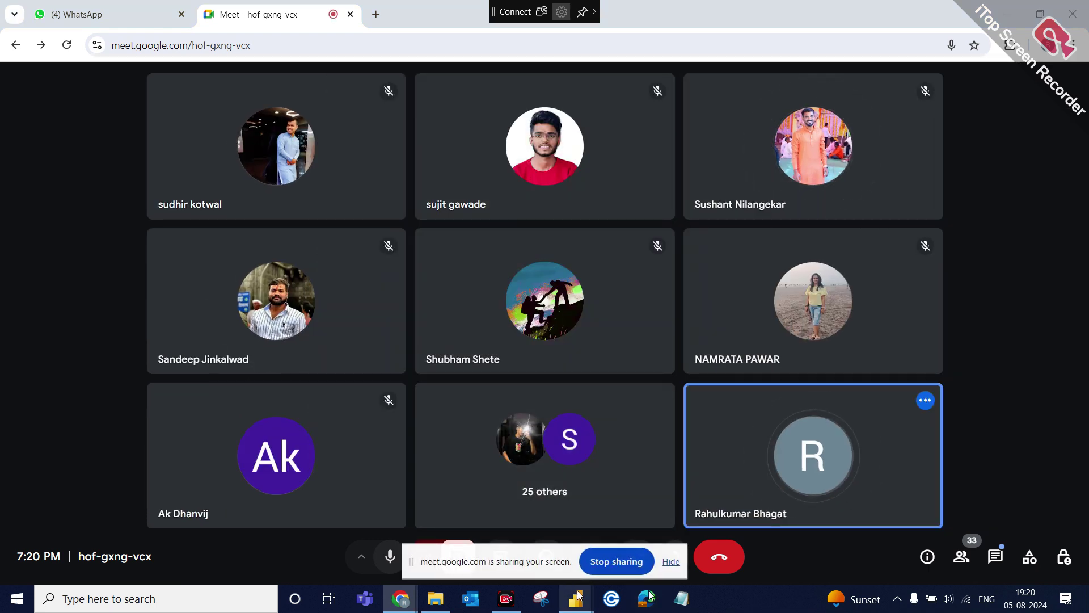
Switch to the Power Query Editor and close the Options dialog without saving changes.
mouse_move(579, 594)
left_click(590, 543)
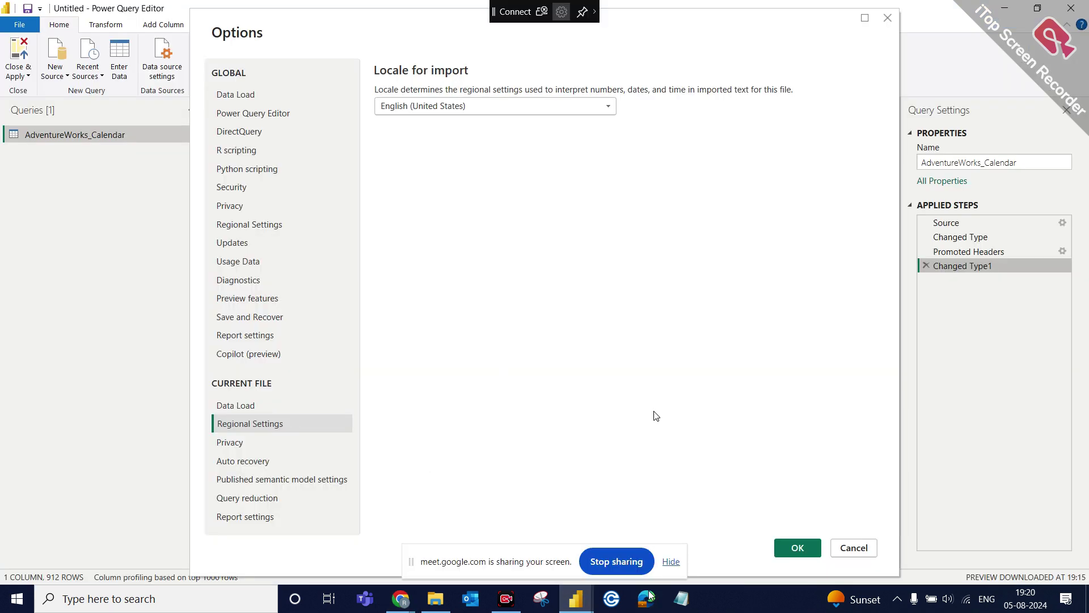
left_click(853, 548)
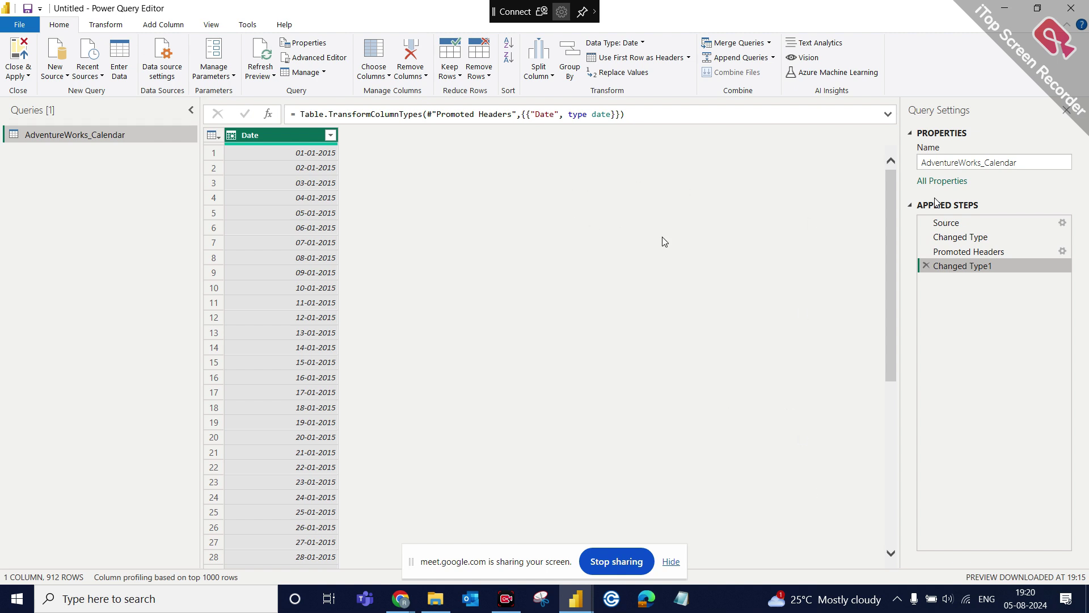
Inspect the first row's date value in the AdventureWorks_Calendar query.
mouse_move(1024, 608)
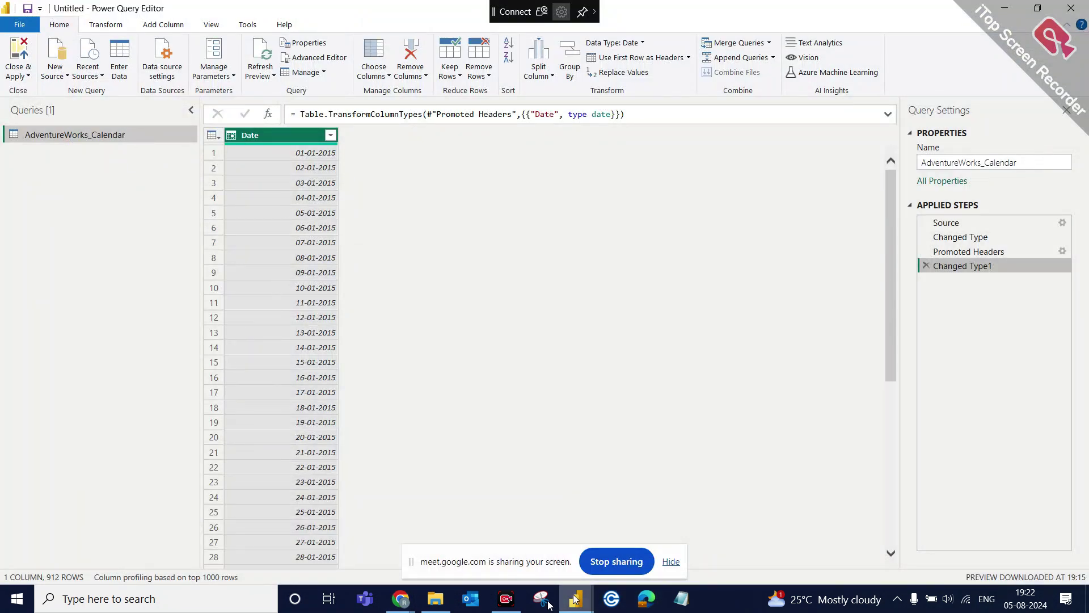
mouse_move(574, 601)
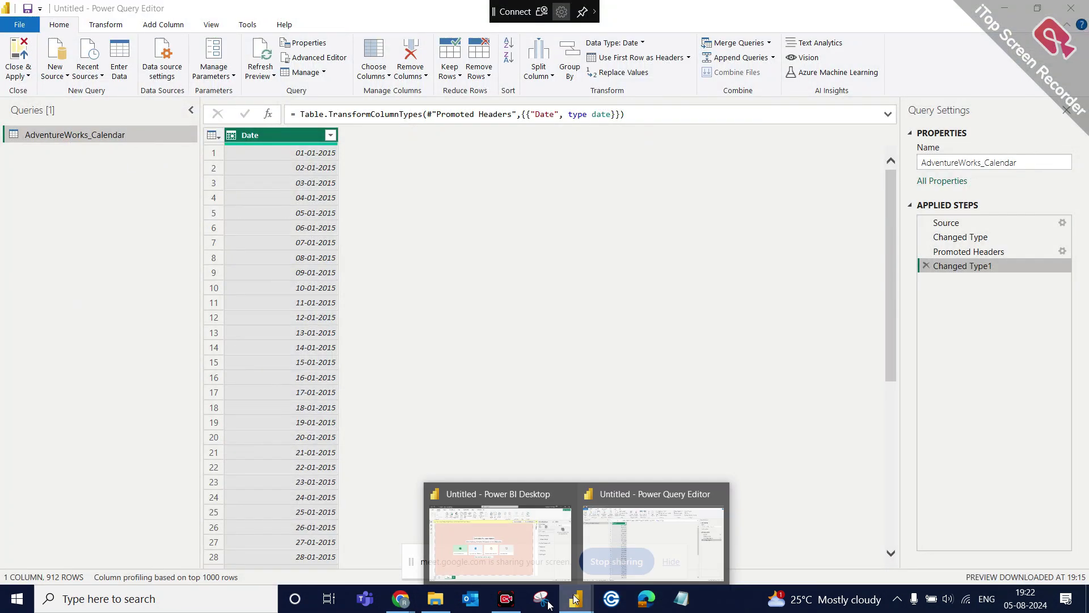
left_click(540, 355)
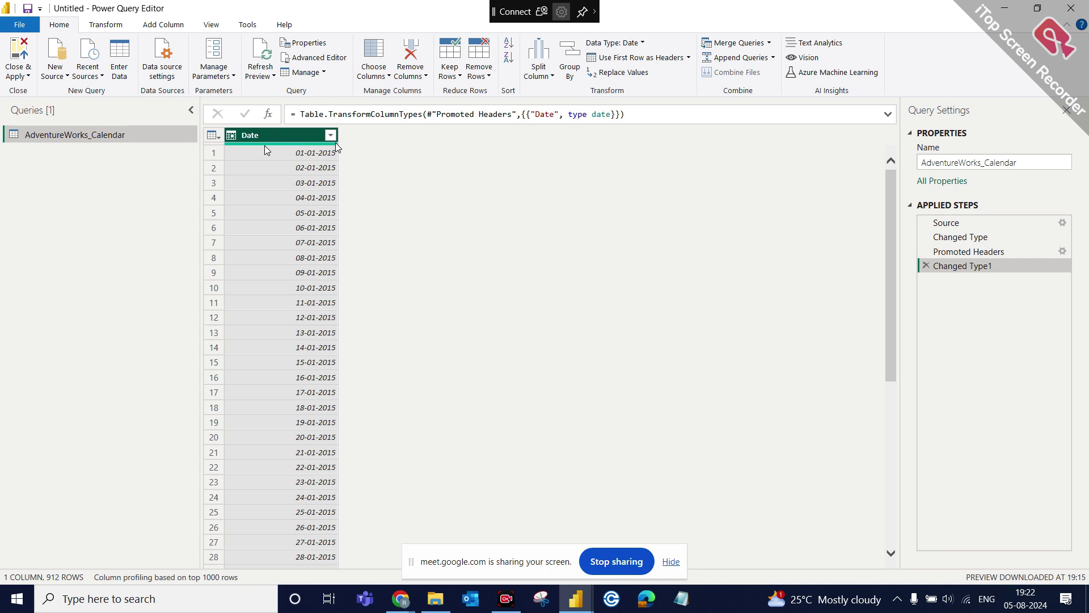
left_click(215, 154)
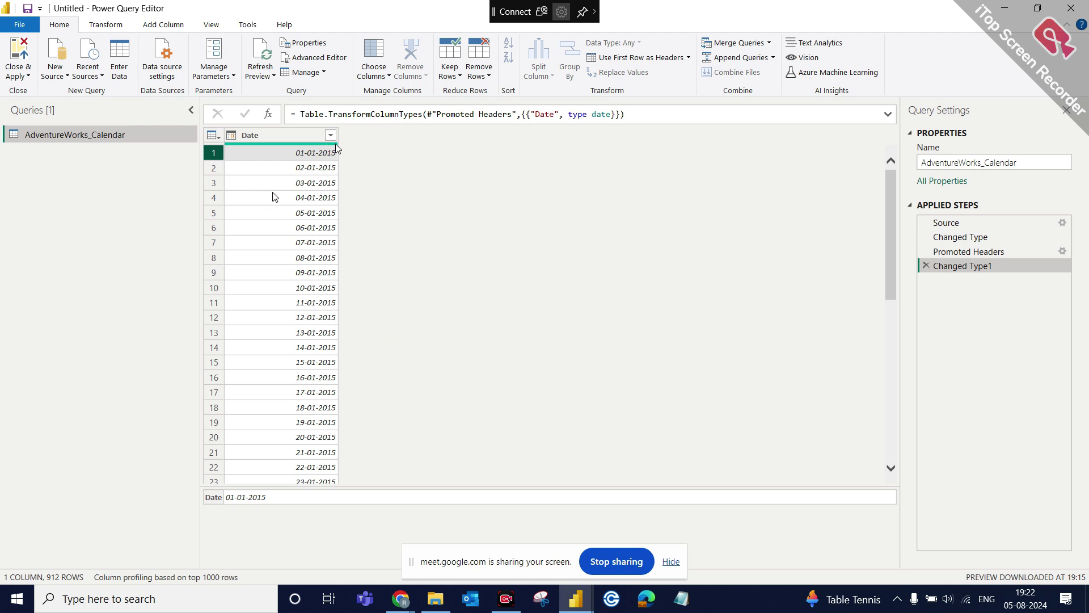
left_click(308, 158)
left_click(334, 160)
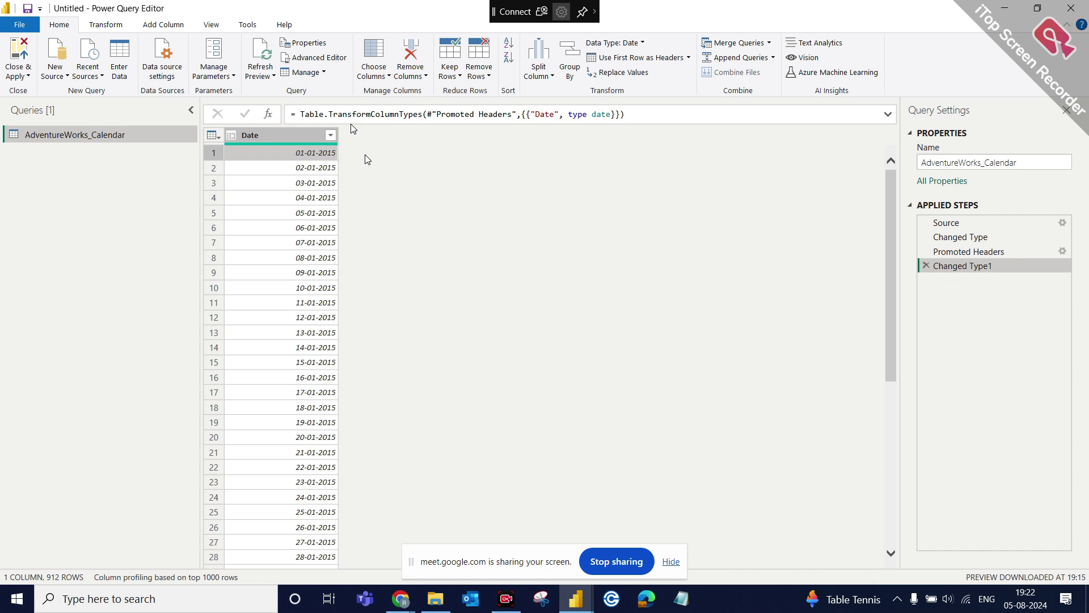
Add a Year column extracted from the Date column.
left_click(299, 139)
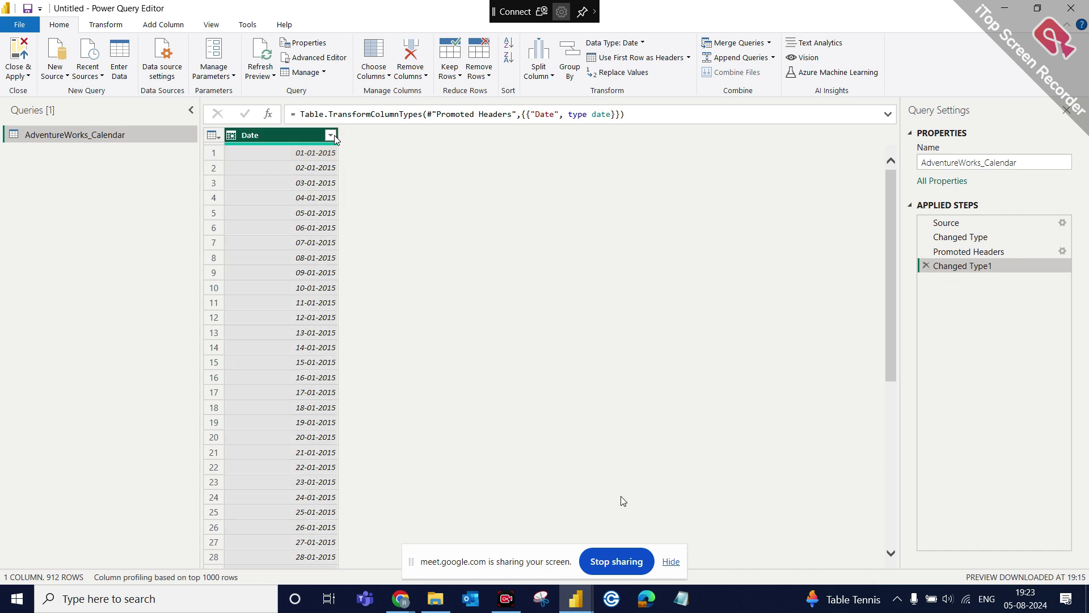
left_click(164, 26)
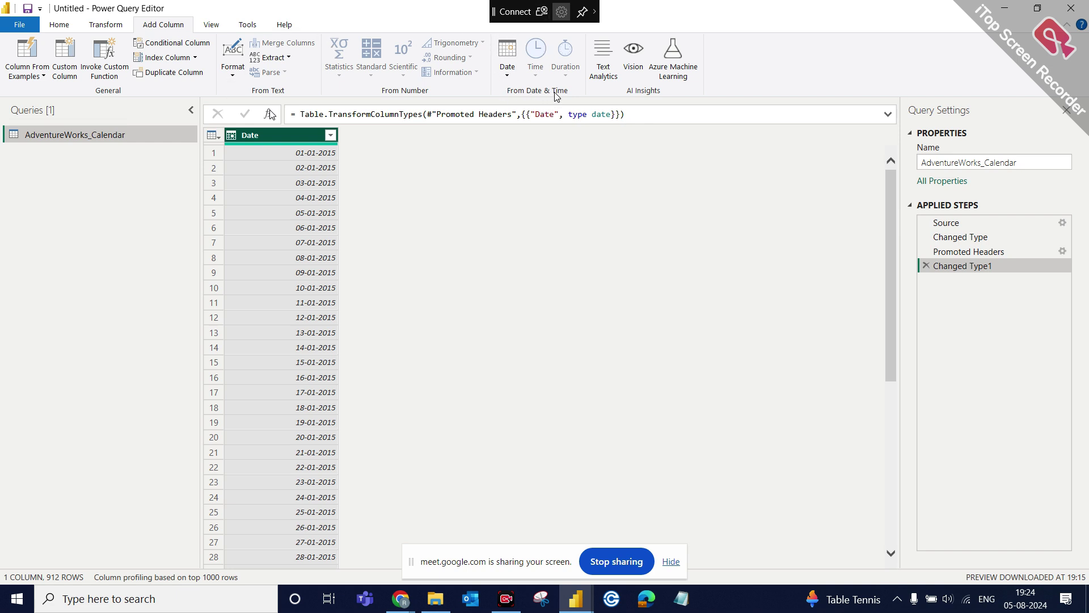
left_click(512, 74)
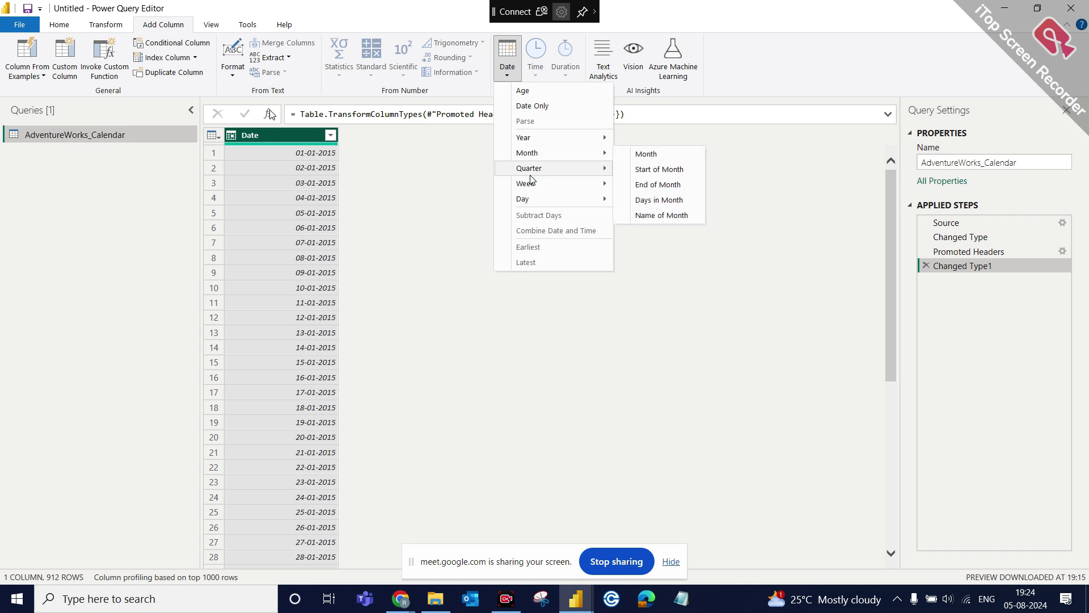
mouse_move(528, 201)
mouse_move(536, 137)
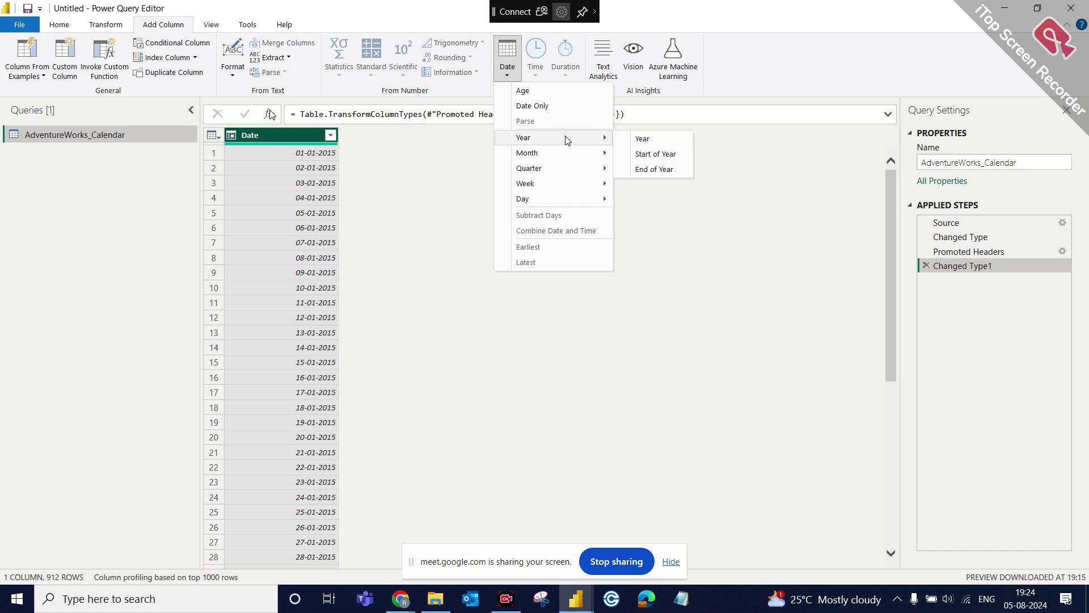
left_click(646, 139)
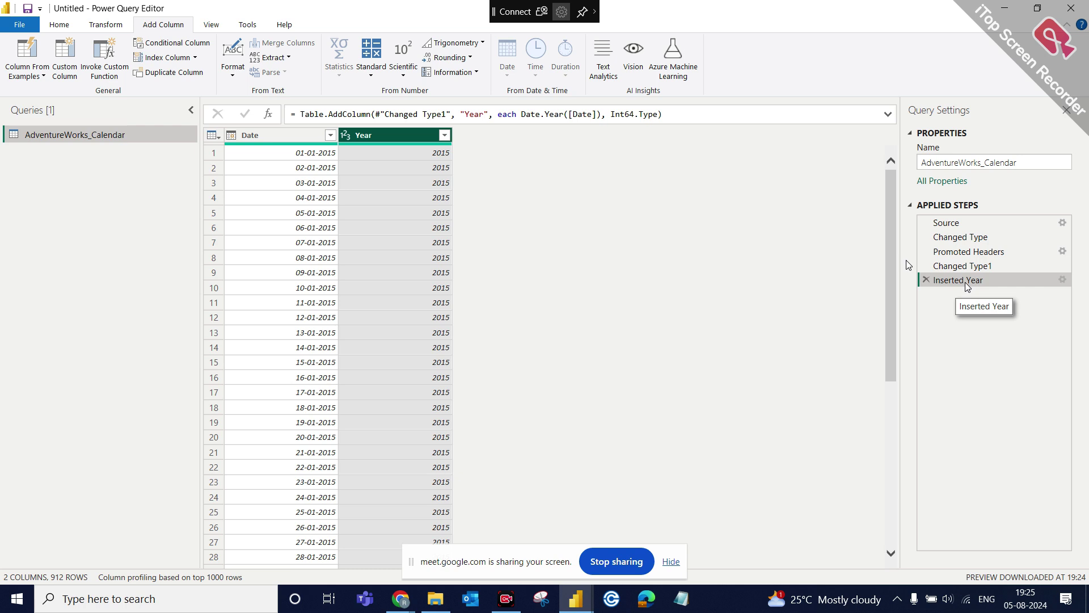
Select the Date and Year columns in turn to compare which date extraction commands are available for each.
left_click(294, 136)
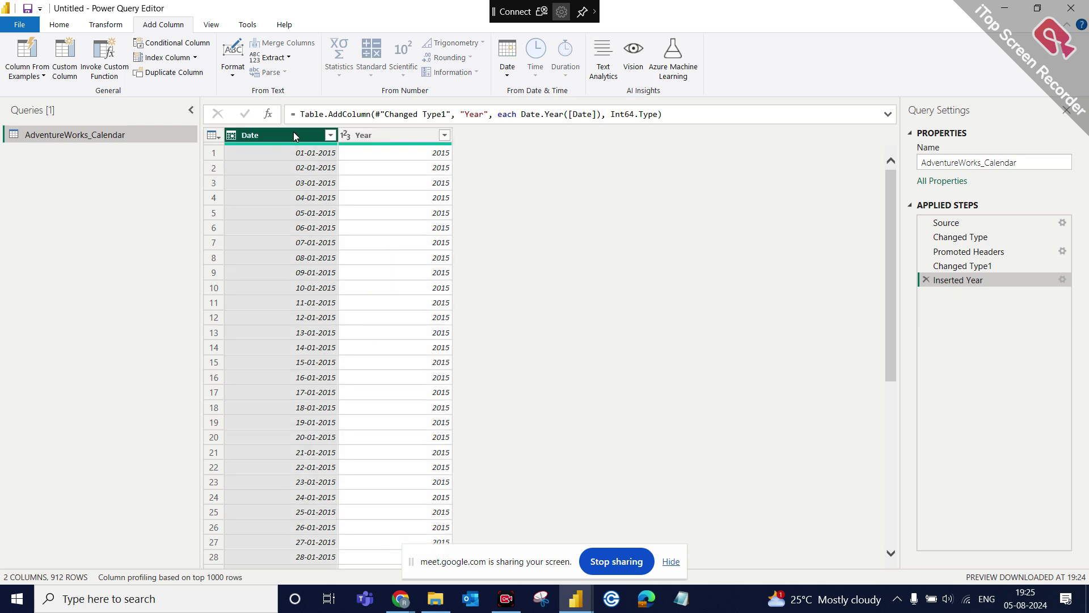
left_click(390, 131)
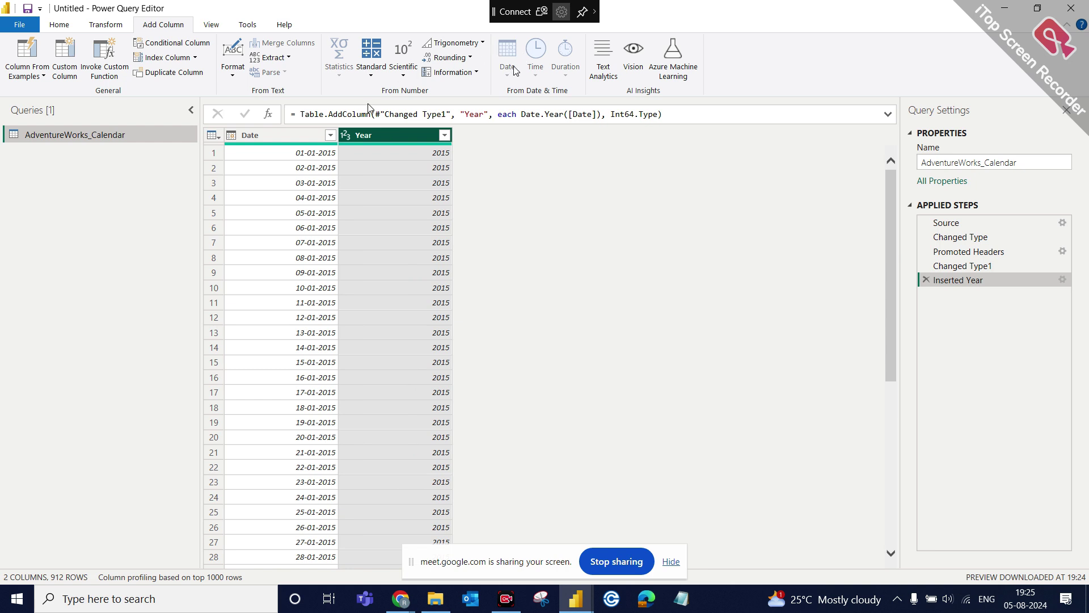
left_click(265, 141)
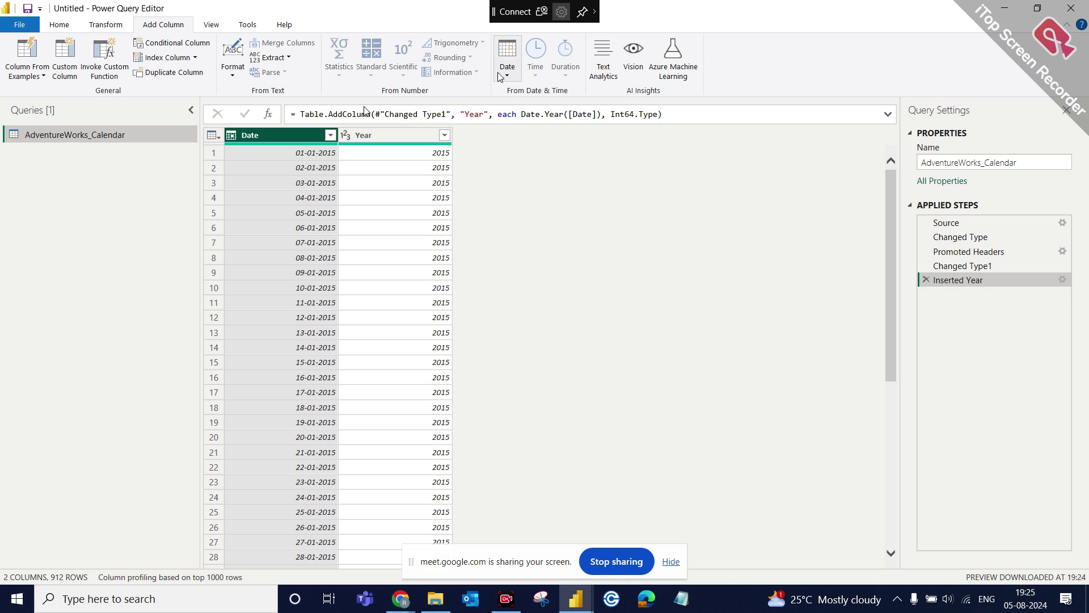
left_click(374, 136)
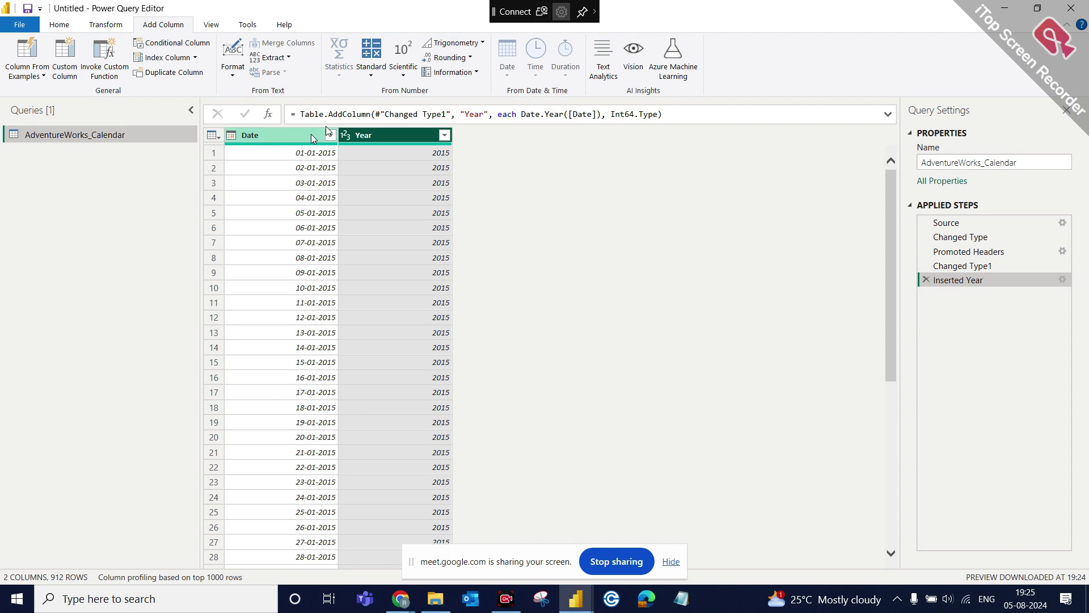
left_click(280, 136)
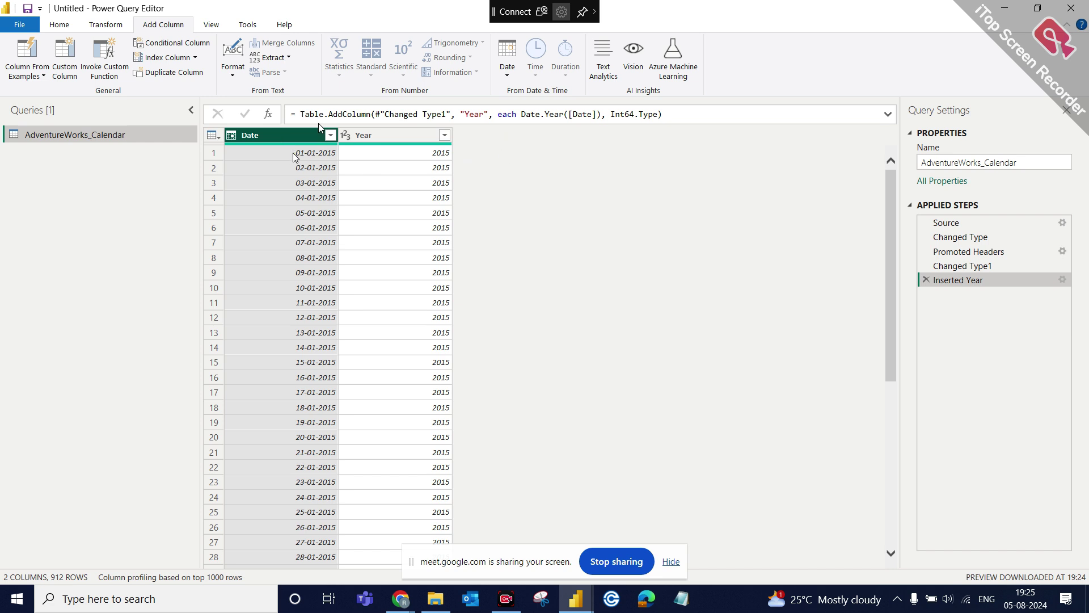
left_click(386, 136)
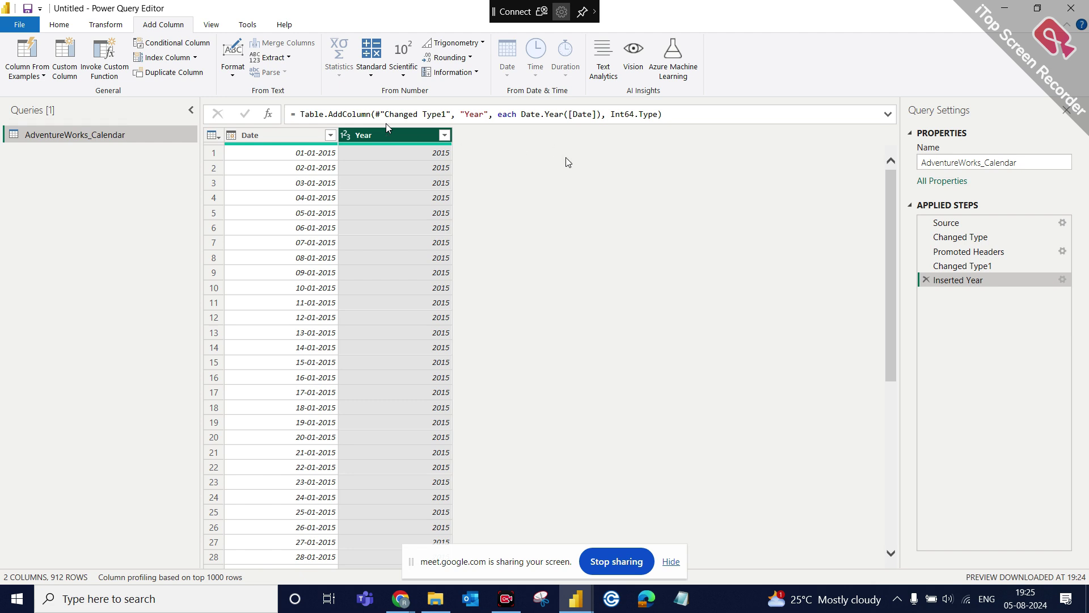
Add a column with the name of the month extracted from the Date column.
left_click(271, 139)
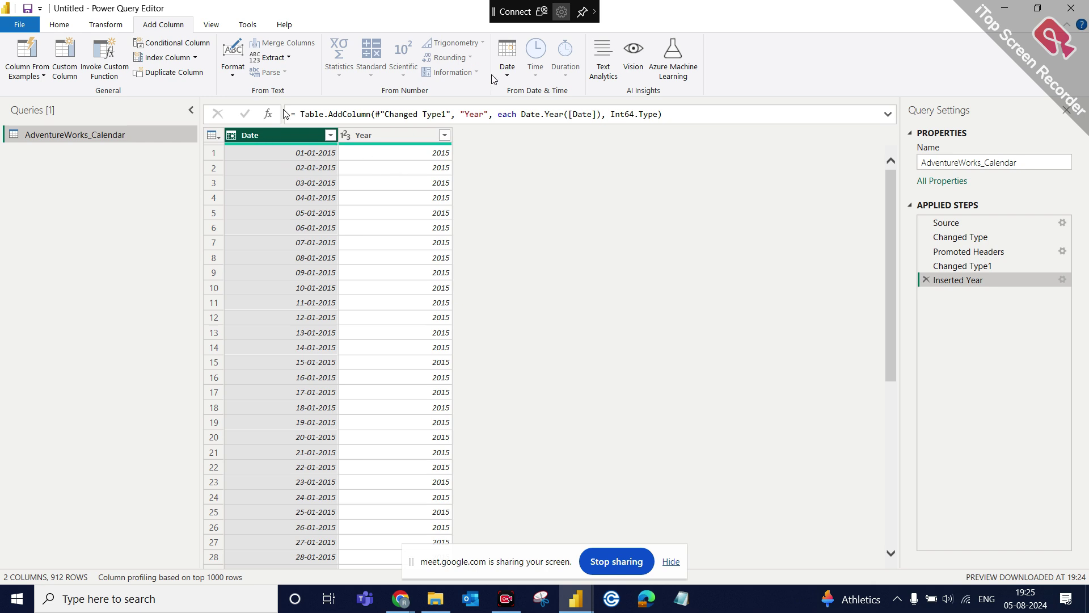
left_click(507, 63)
mouse_move(539, 154)
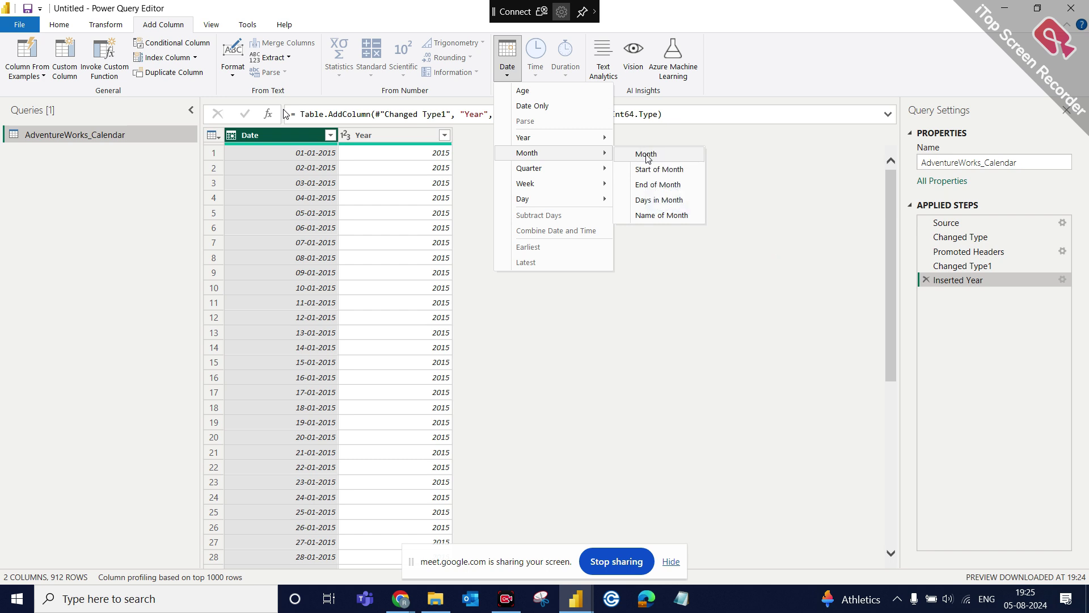
mouse_move(595, 138)
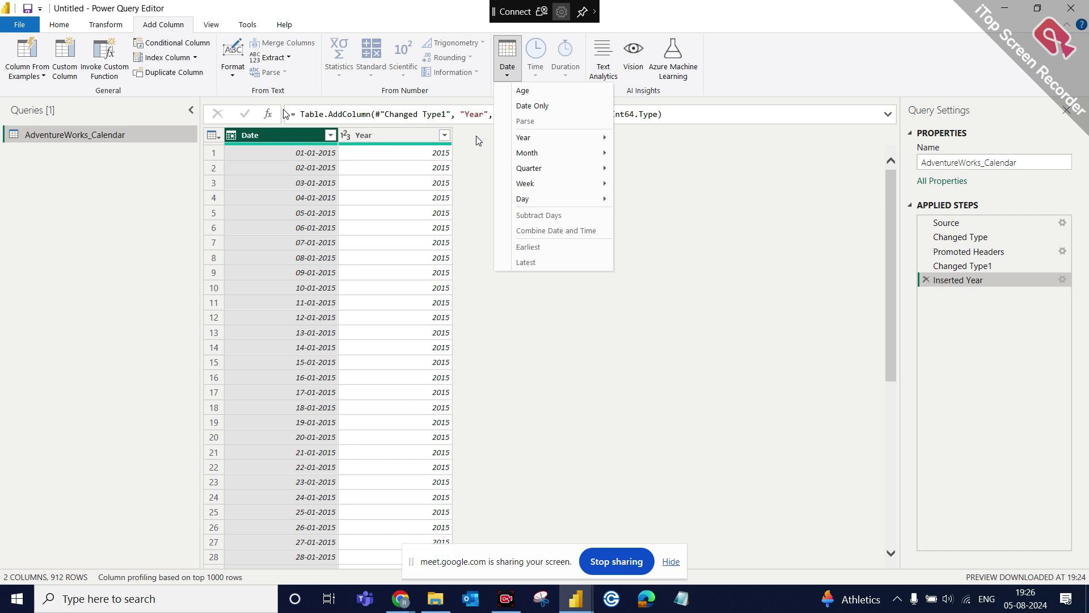
left_click(271, 138)
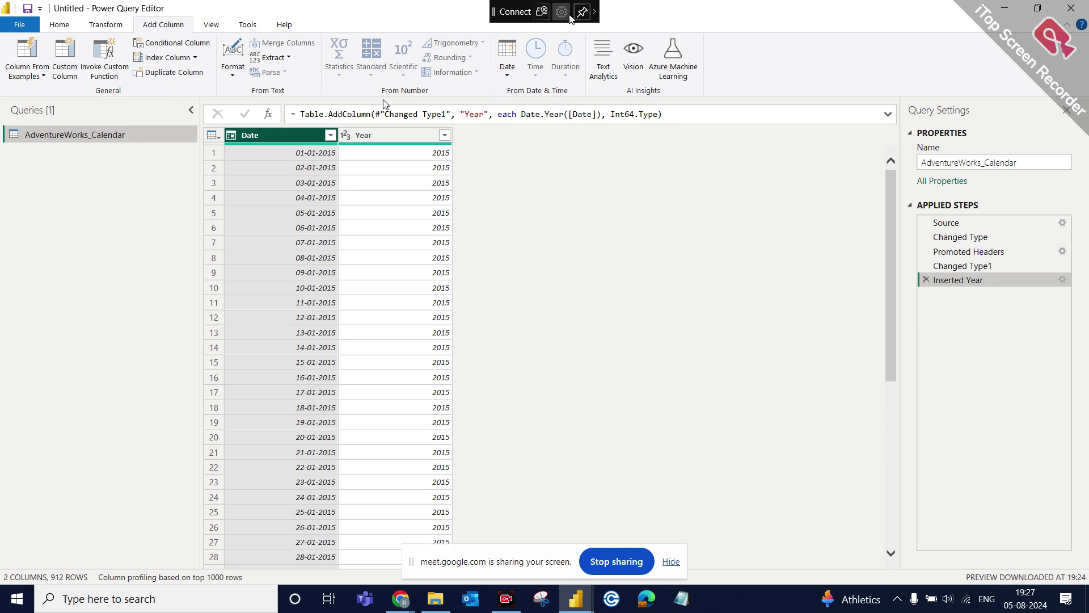
left_click(508, 75)
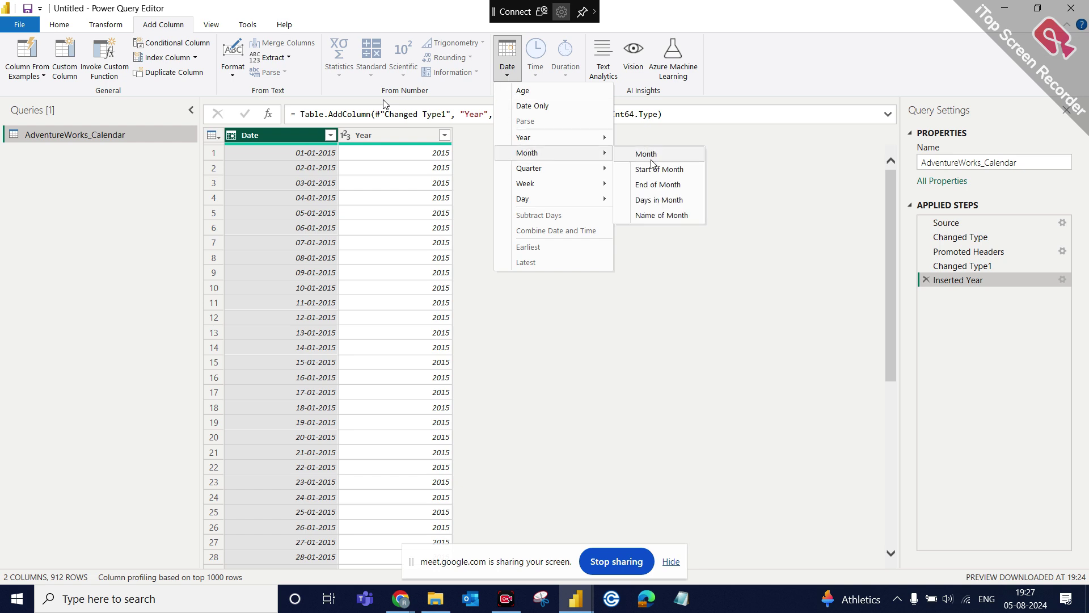
left_click(658, 216)
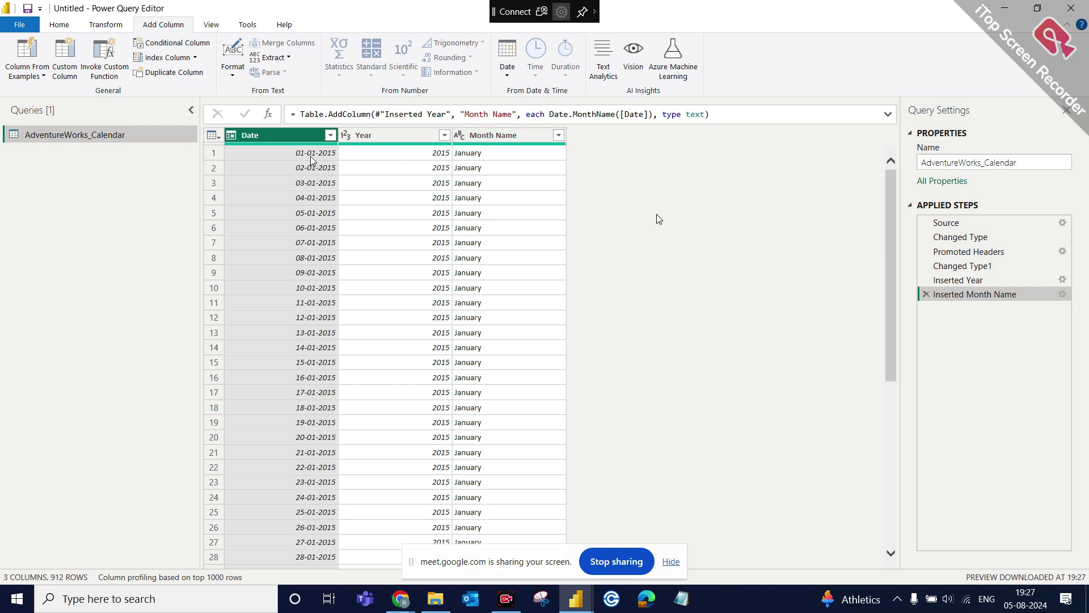
Check the first Month Name value and the filter values offered for the Date and Year columns.
left_click(474, 156)
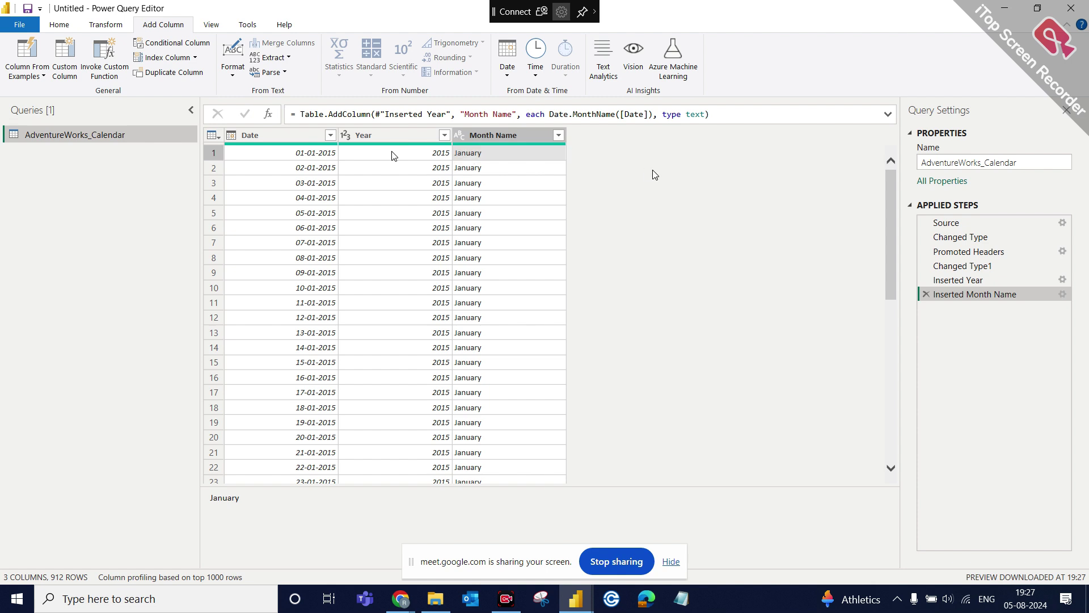
left_click(331, 138)
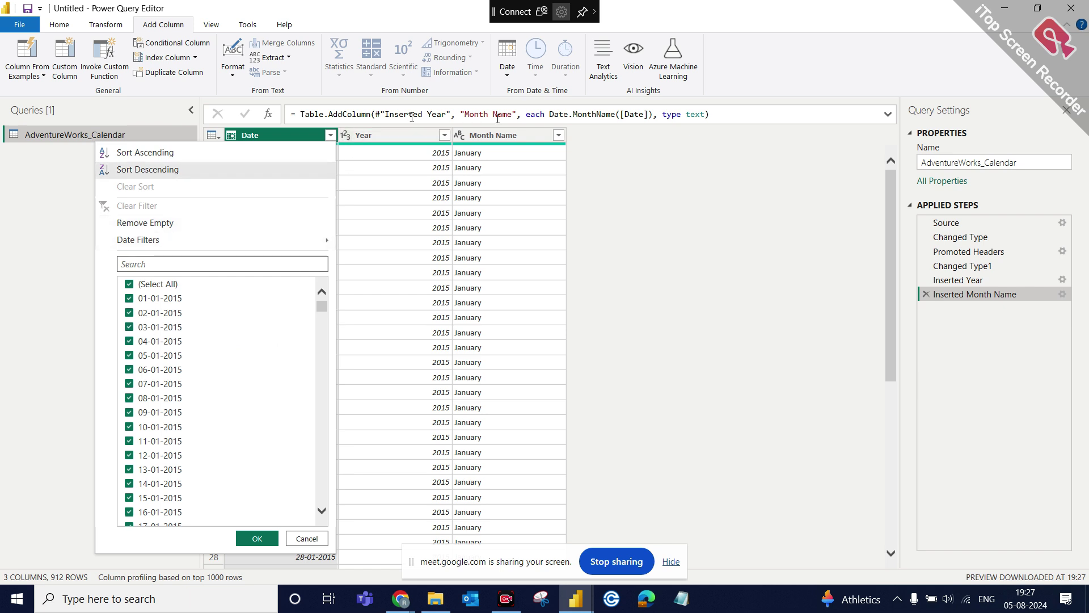
left_click(445, 135)
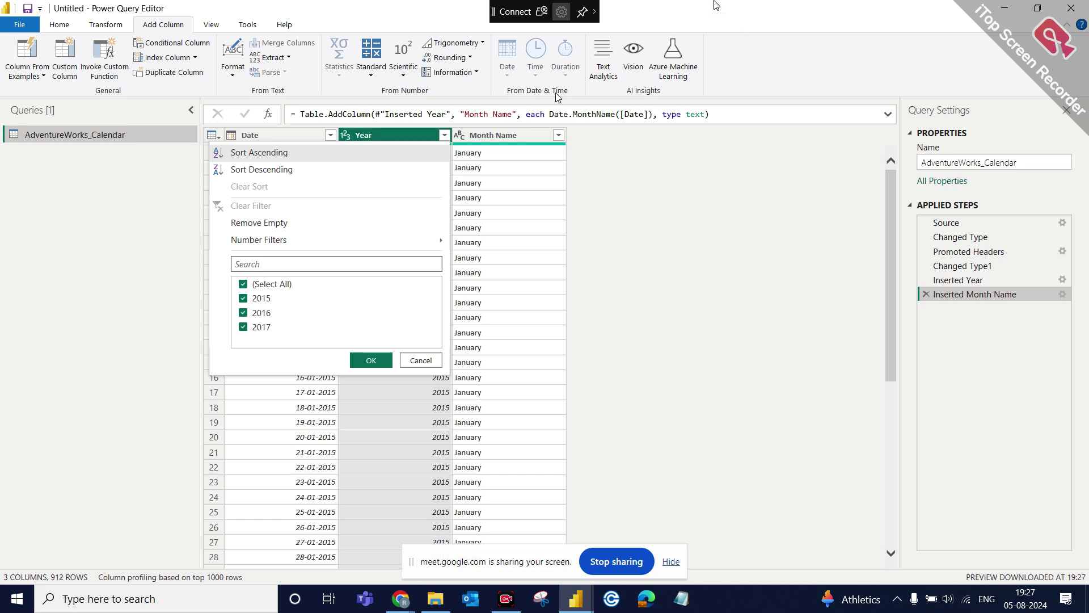
left_click(689, 197)
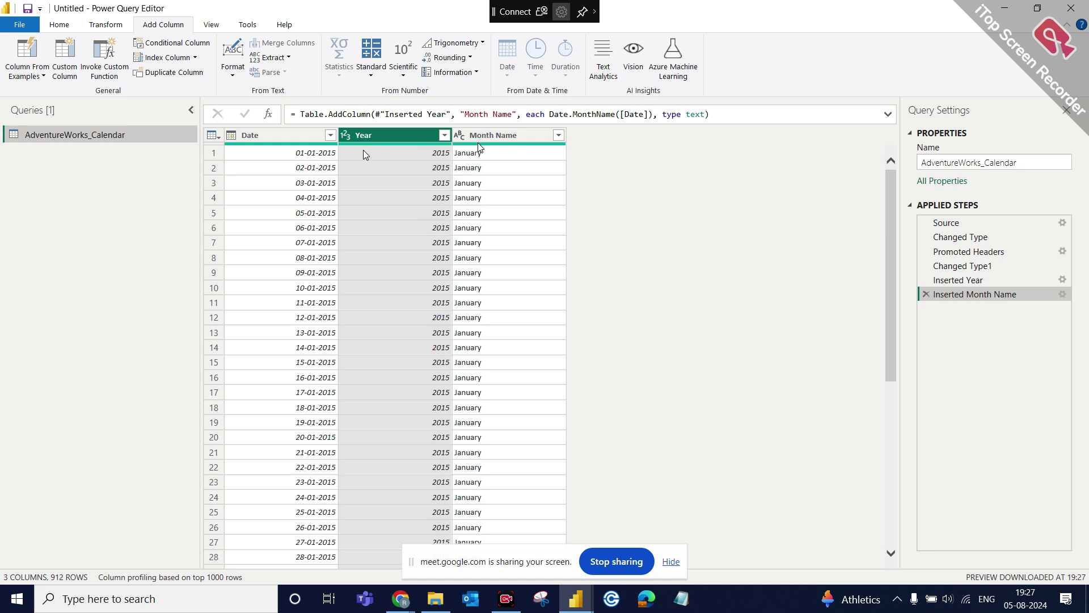
Filter the Month Name column to April only, and remove that filter step from the query again.
left_click(333, 137)
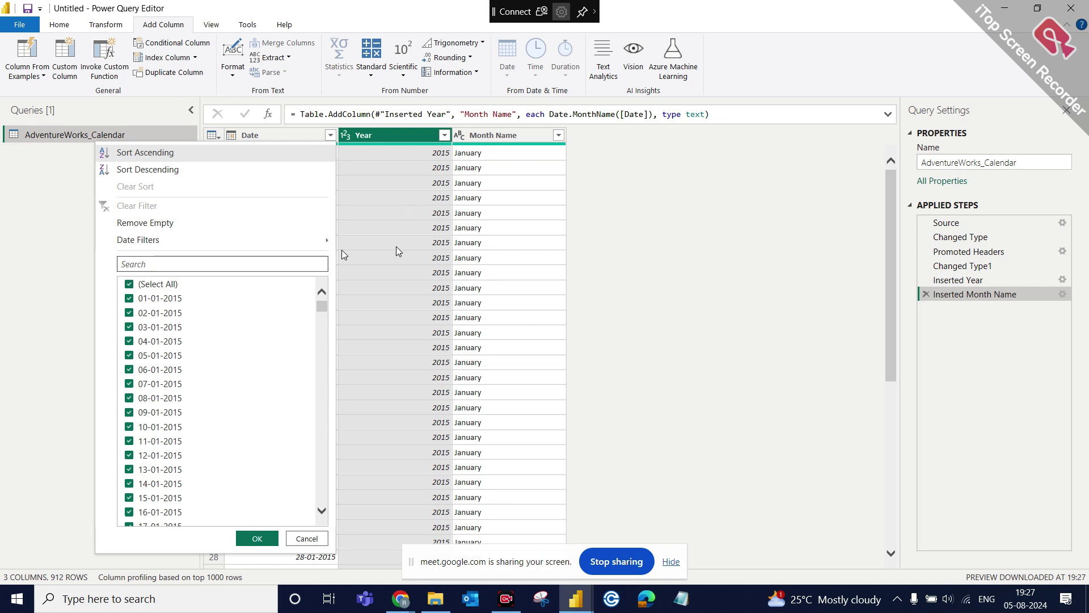
left_click(559, 135)
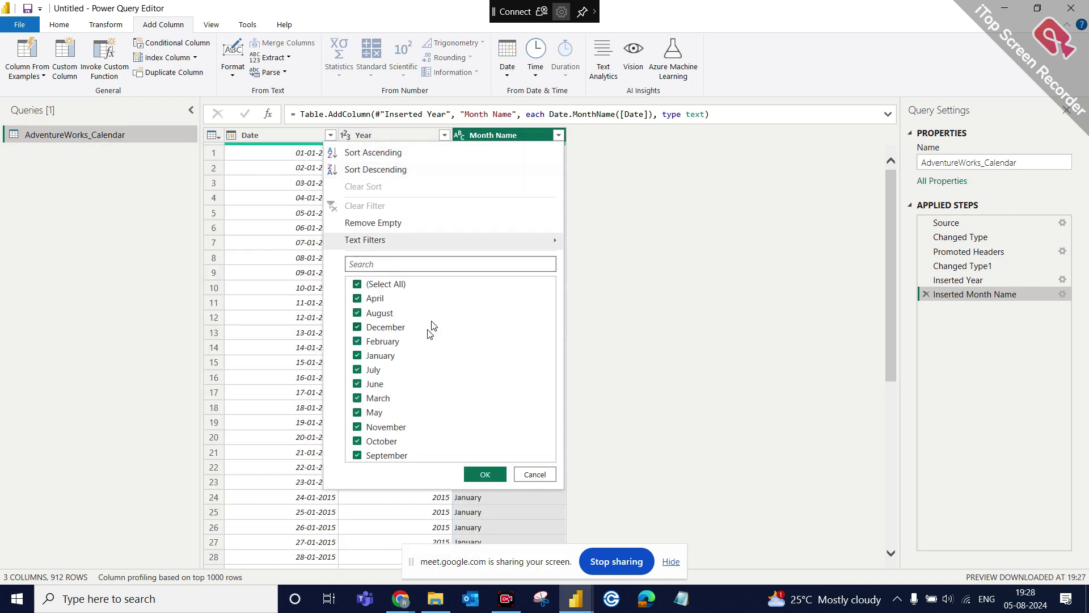
left_click(358, 285)
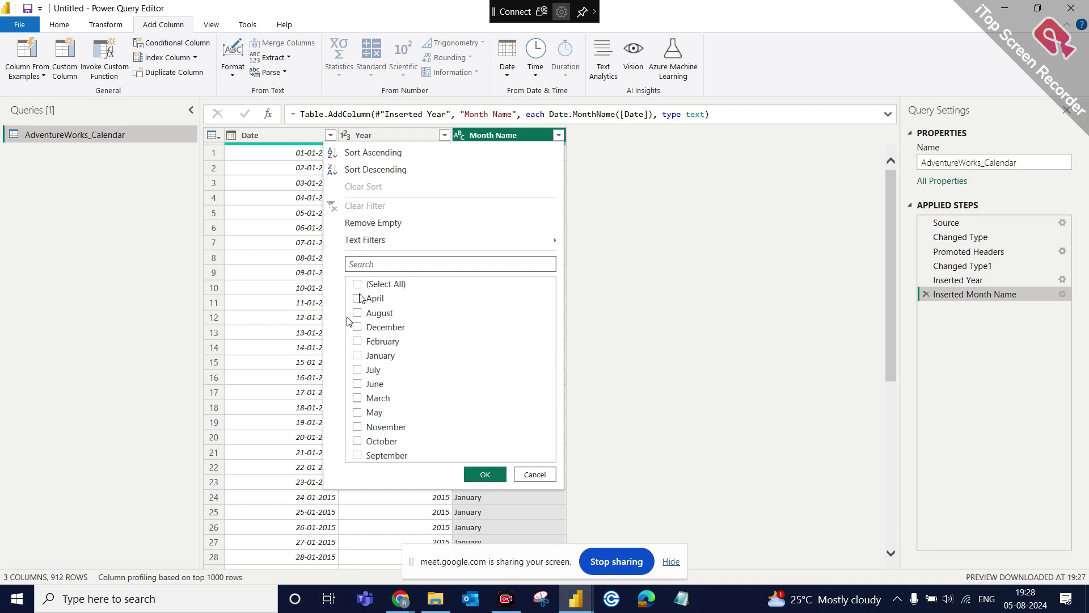
left_click(366, 302)
left_click(485, 474)
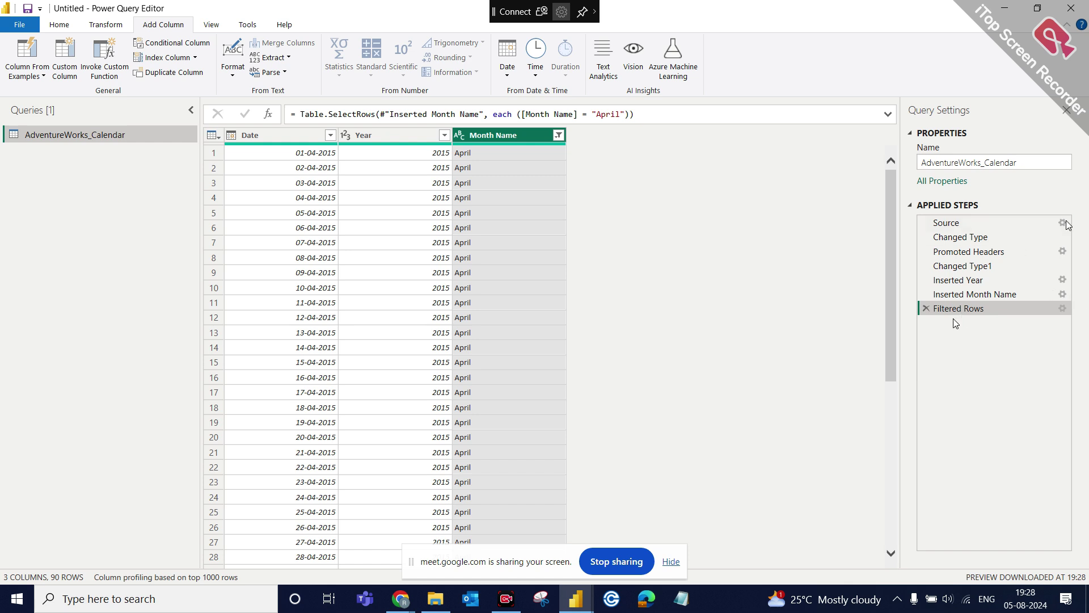
left_click(926, 308)
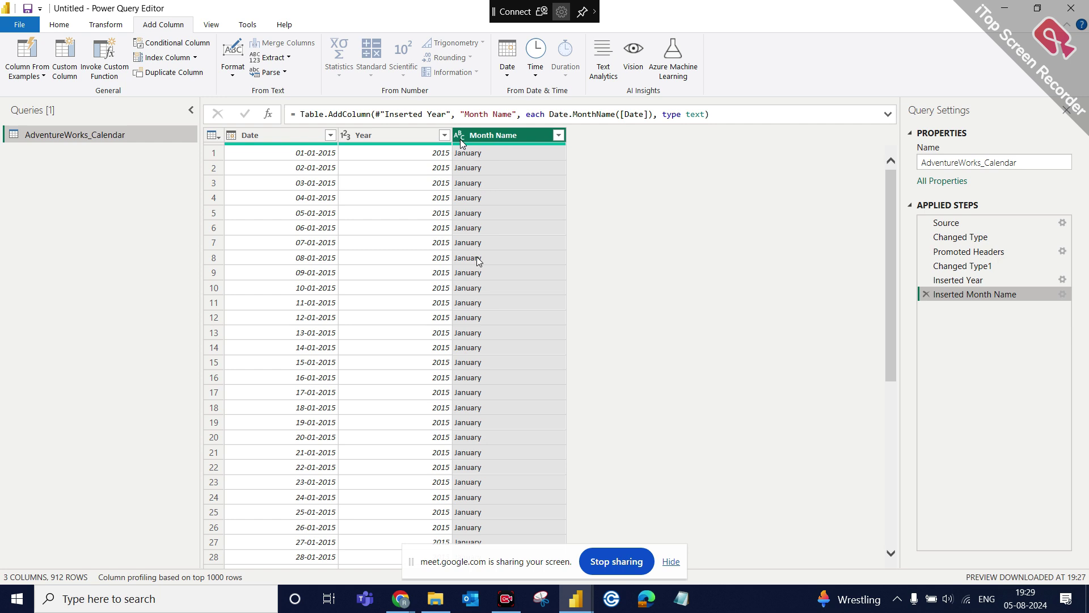
Add a Start of Week column calculated from the Date column.
left_click(296, 139)
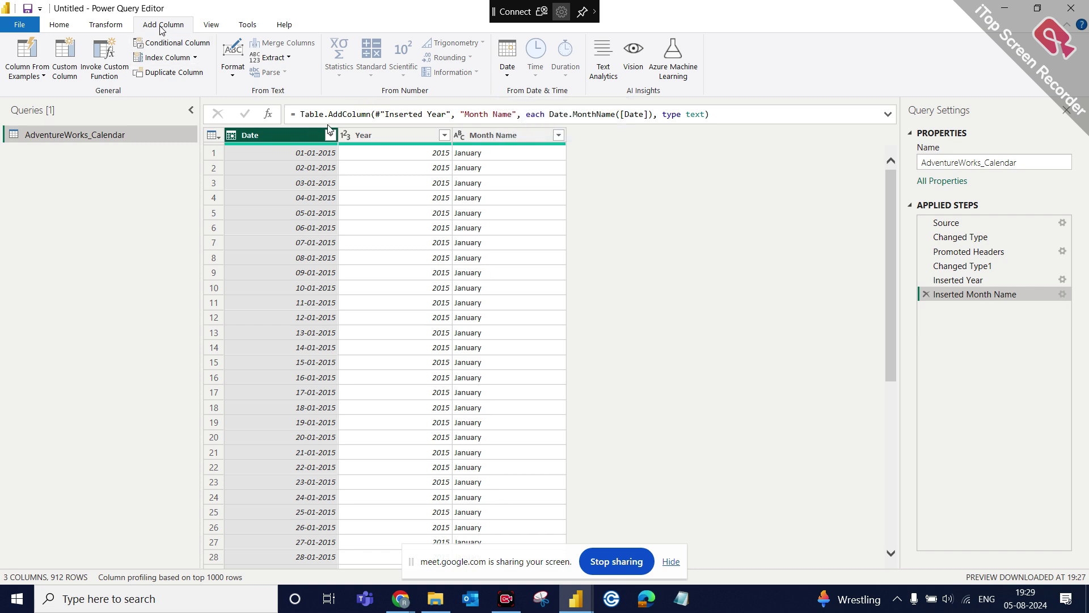
left_click(508, 73)
mouse_move(547, 186)
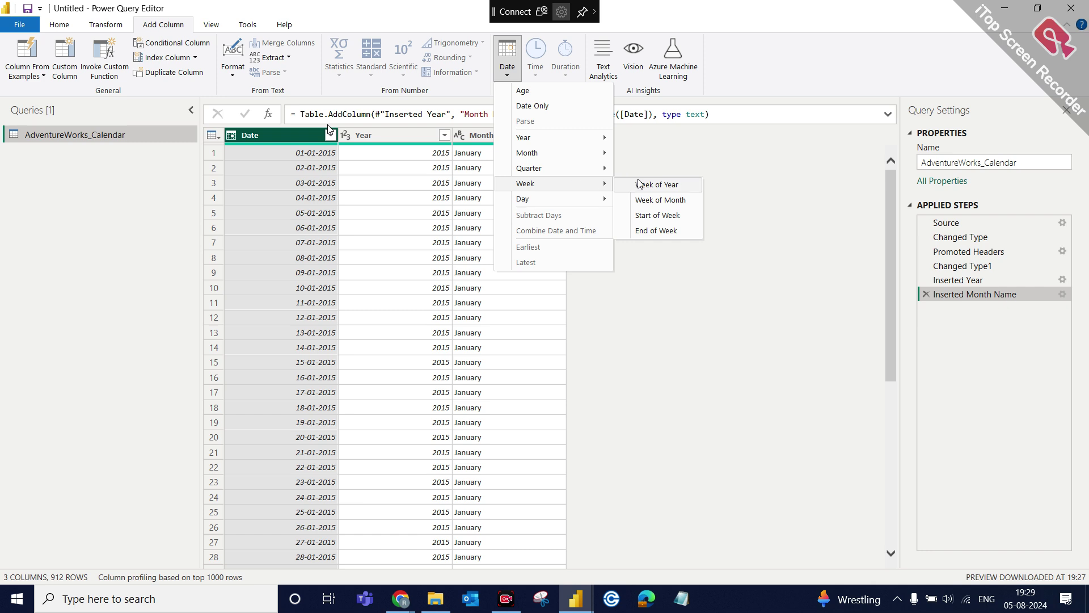
left_click(658, 215)
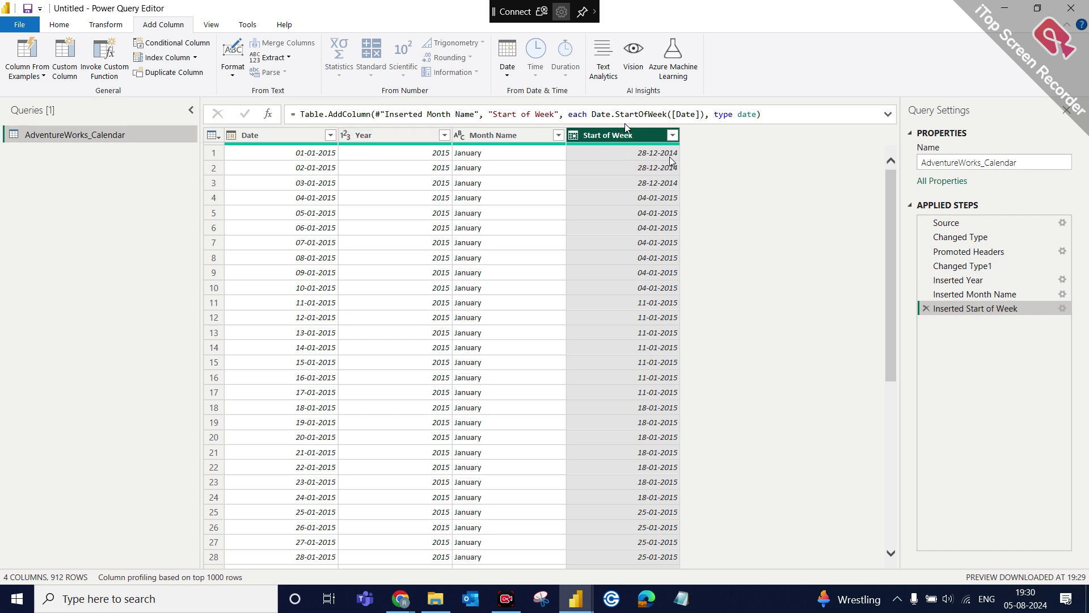
Check the week start dates against January 2015 and December 2014 in the Windows system calendar.
left_click(1026, 598)
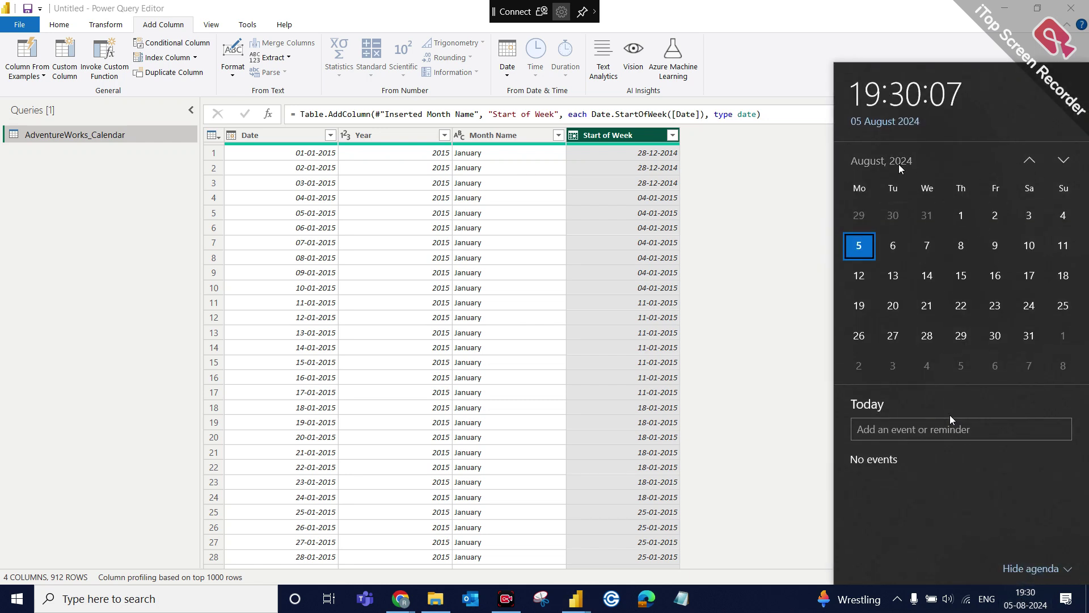
left_click(879, 164)
left_click(879, 165)
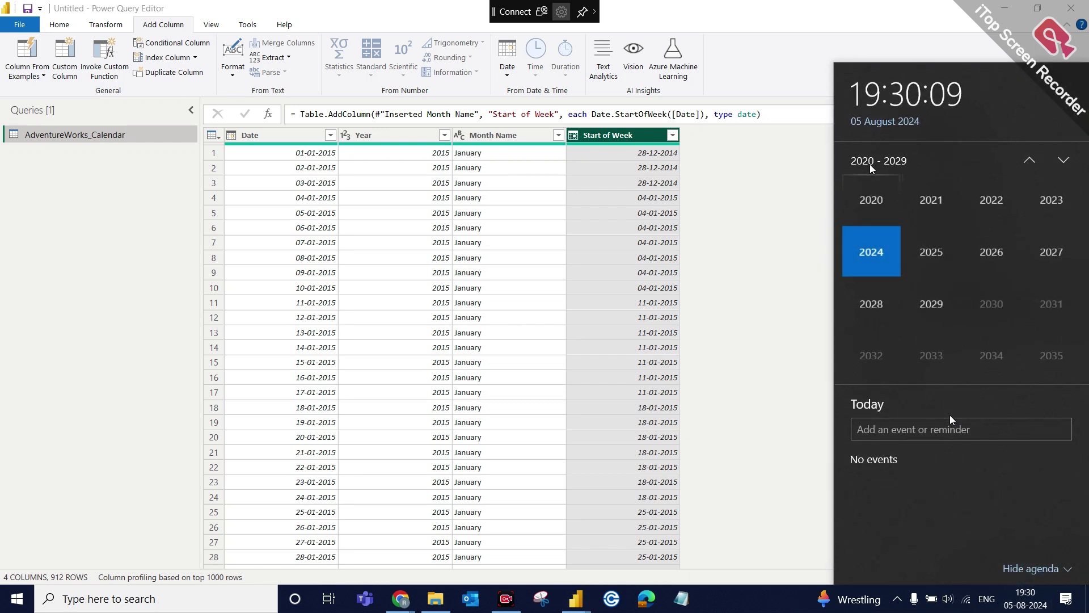
scroll(957, 269, "up", 1)
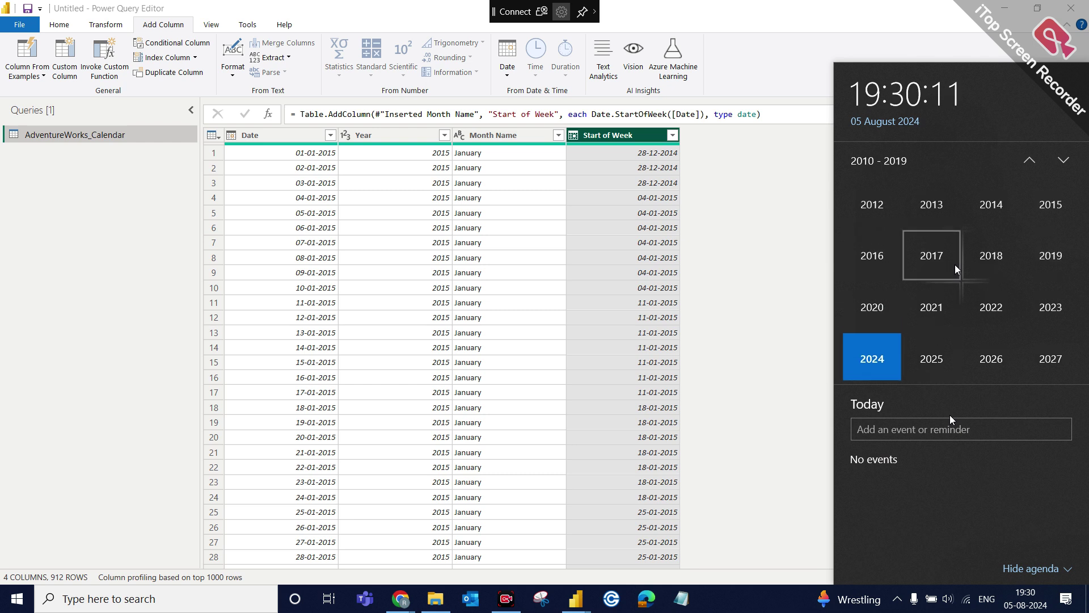
left_click(1050, 204)
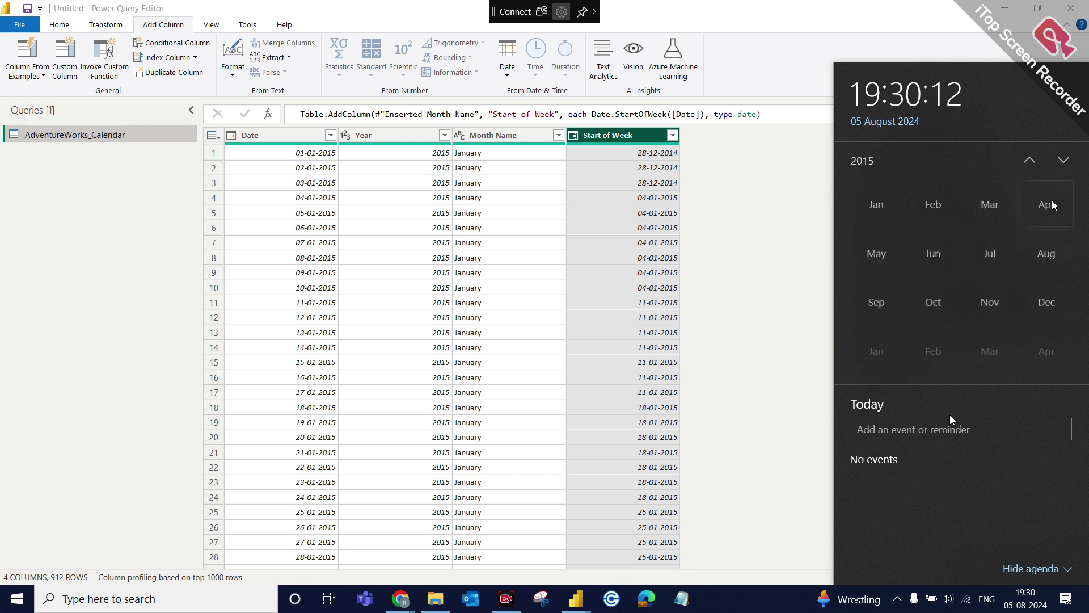
left_click(874, 206)
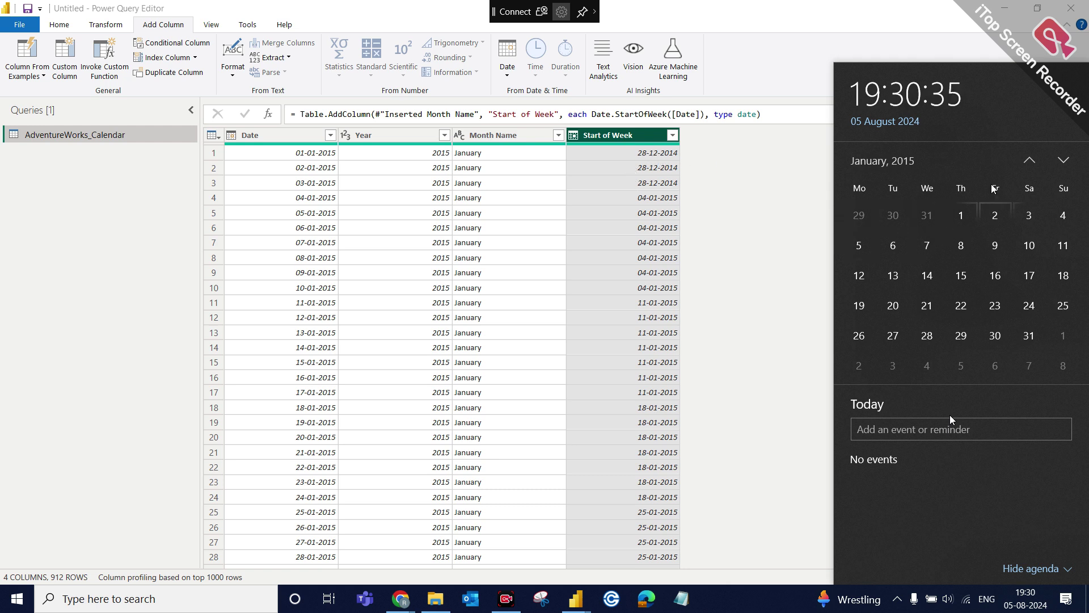
left_click(1029, 160)
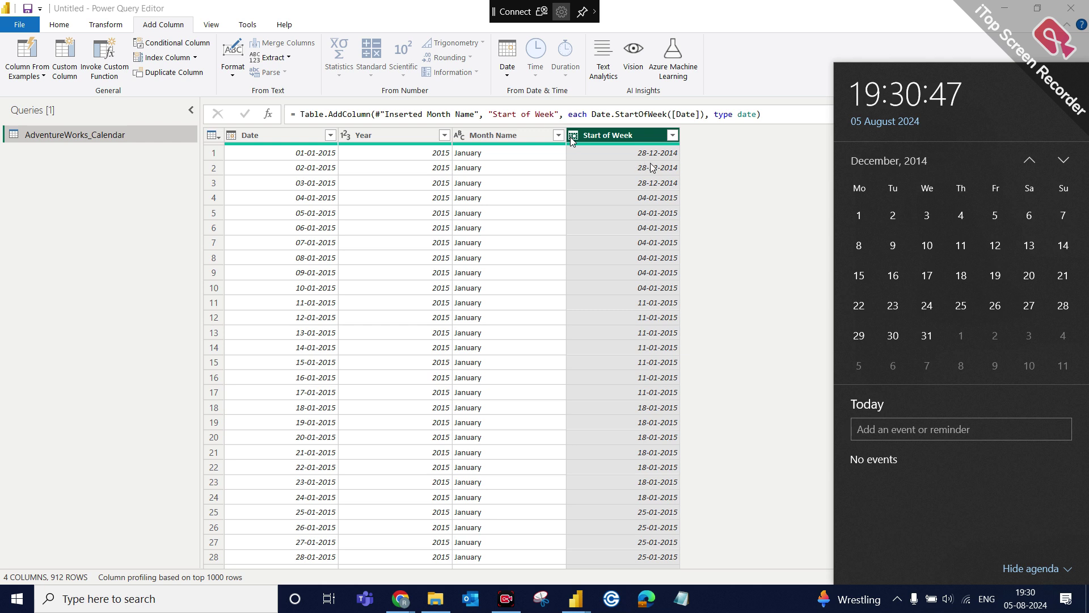
left_click(729, 159)
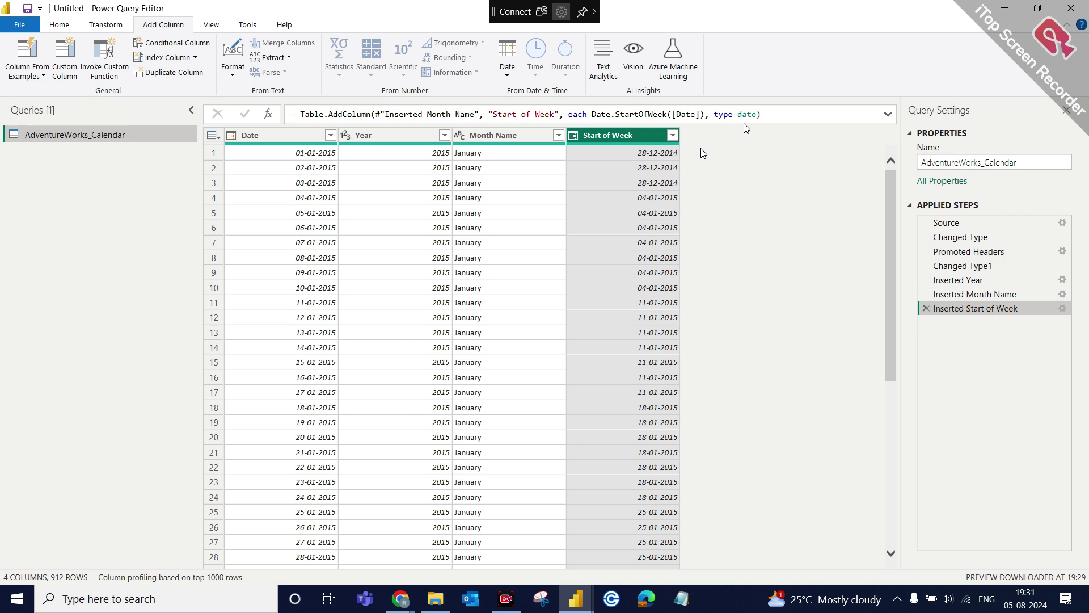
Add a column with the quarter of the year extracted from the Date column.
left_click(266, 139)
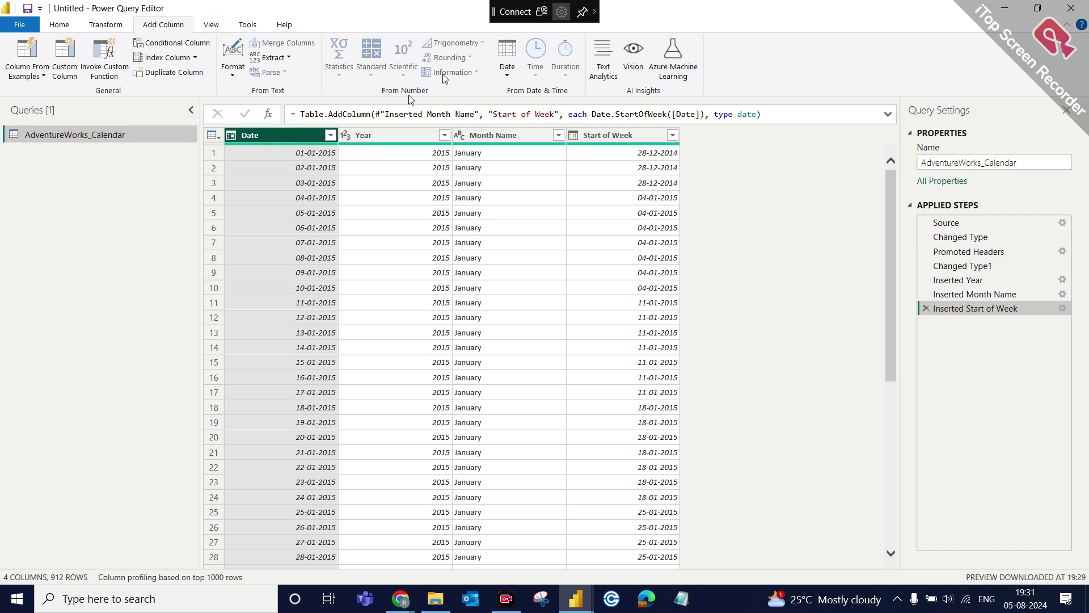
left_click(511, 77)
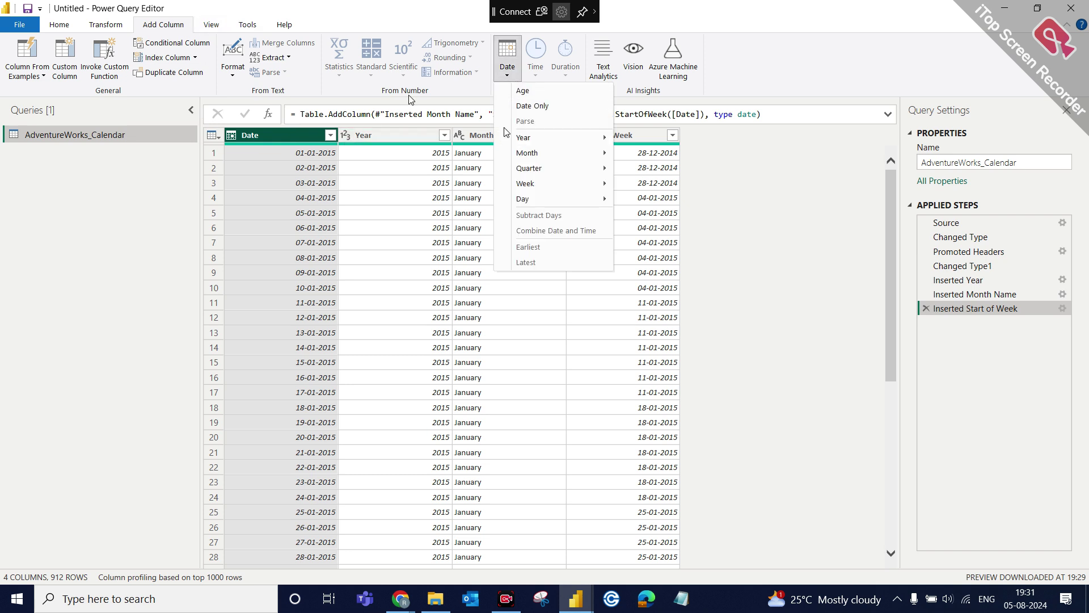
mouse_move(557, 171)
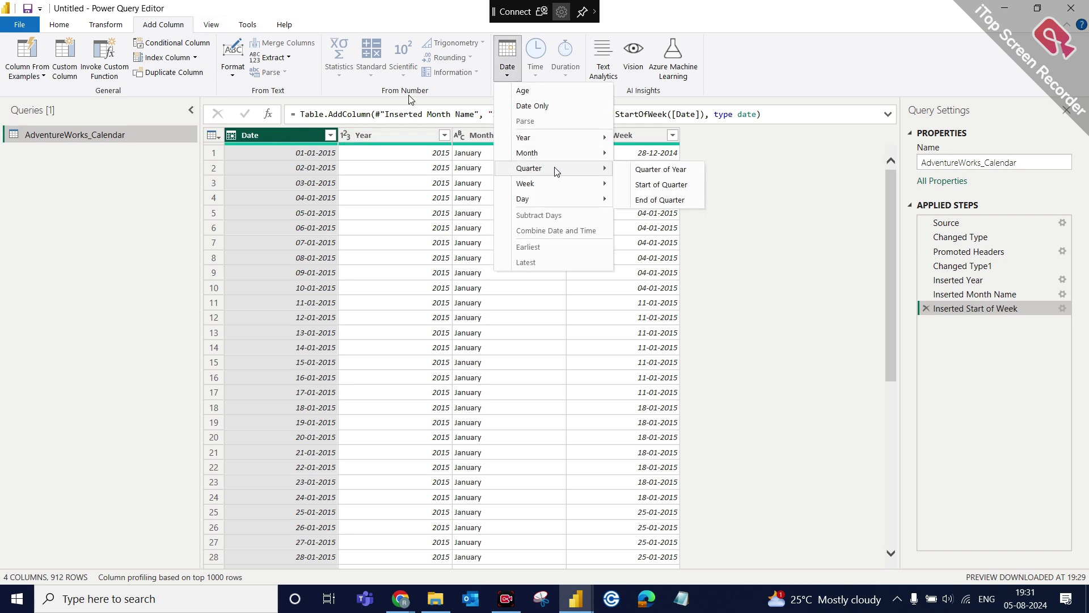
left_click(670, 170)
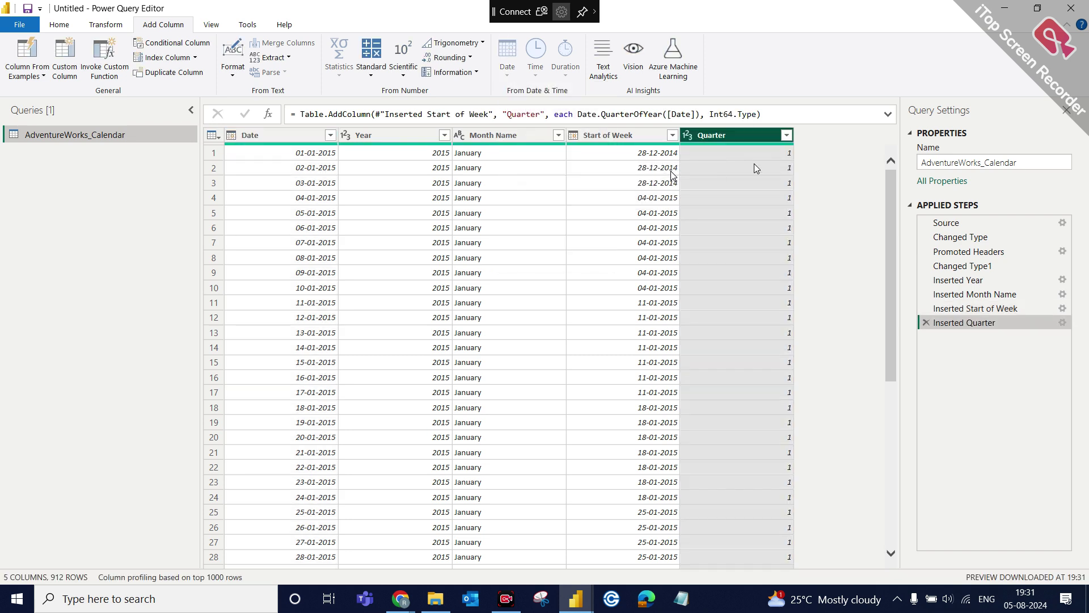
Examine the Quarter column's filter values and compare quarters with month names down to the April 2015 rows.
left_click(787, 136)
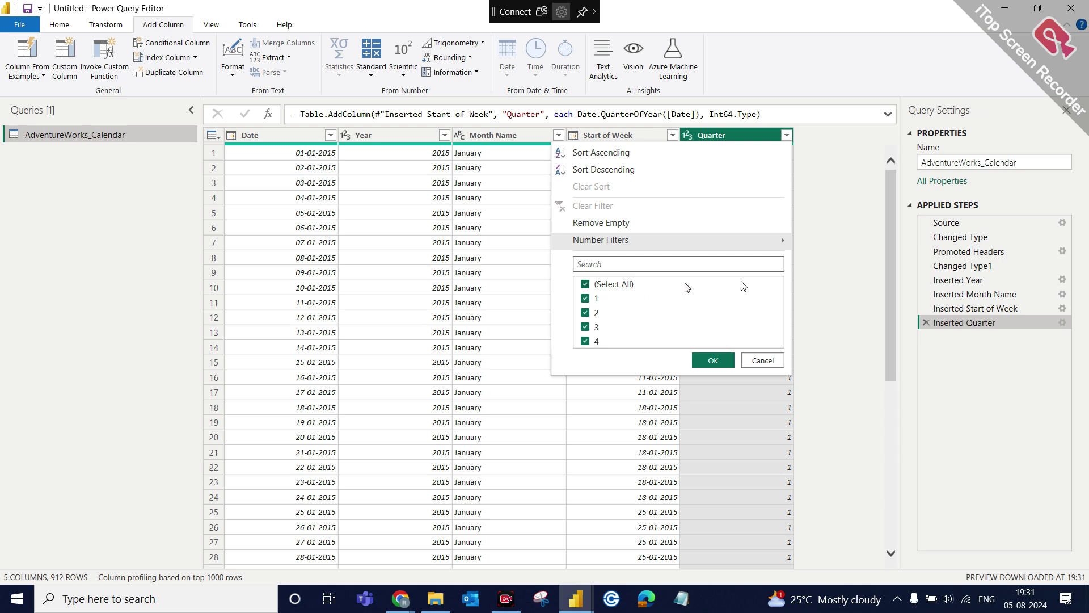
left_click(823, 281)
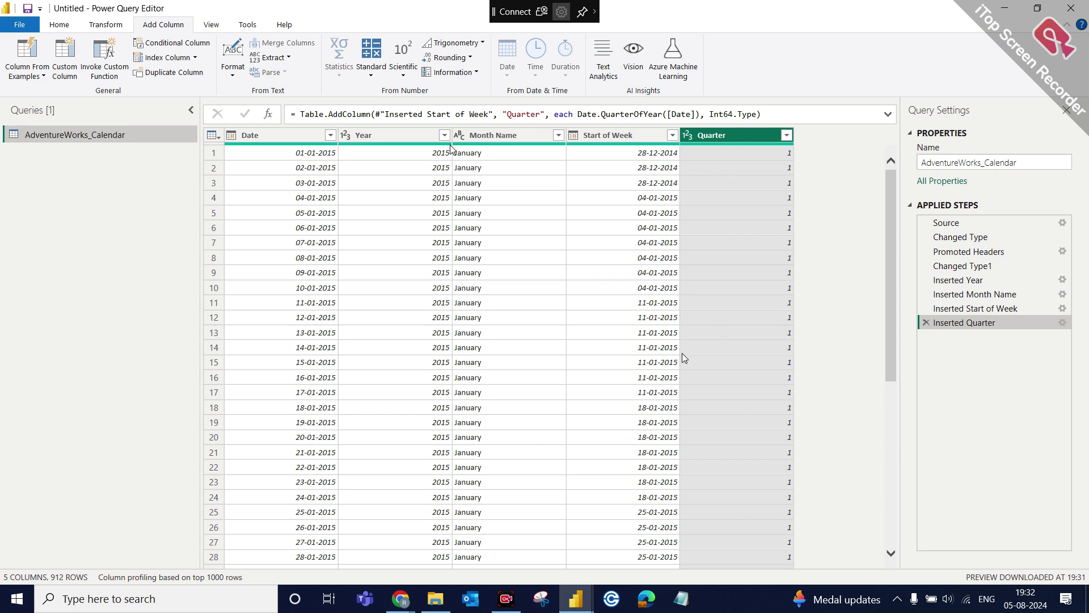
scroll(654, 414, "down", 18)
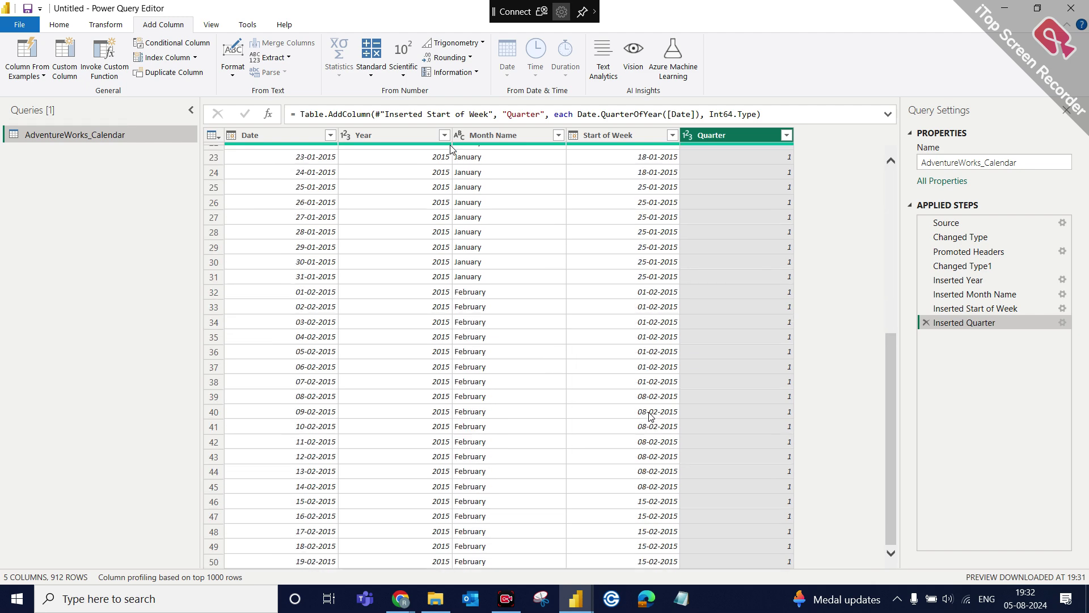
scroll(542, 304, "down", 6)
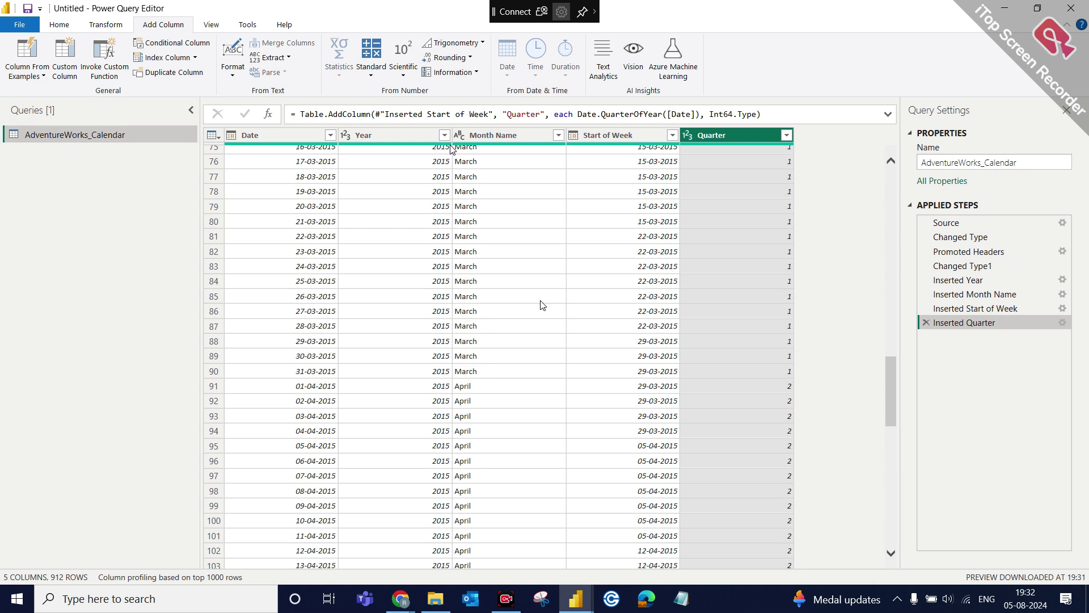
Disconnect the wireless TV display in the Windows connection settings and reconnect it.
key("super+k")
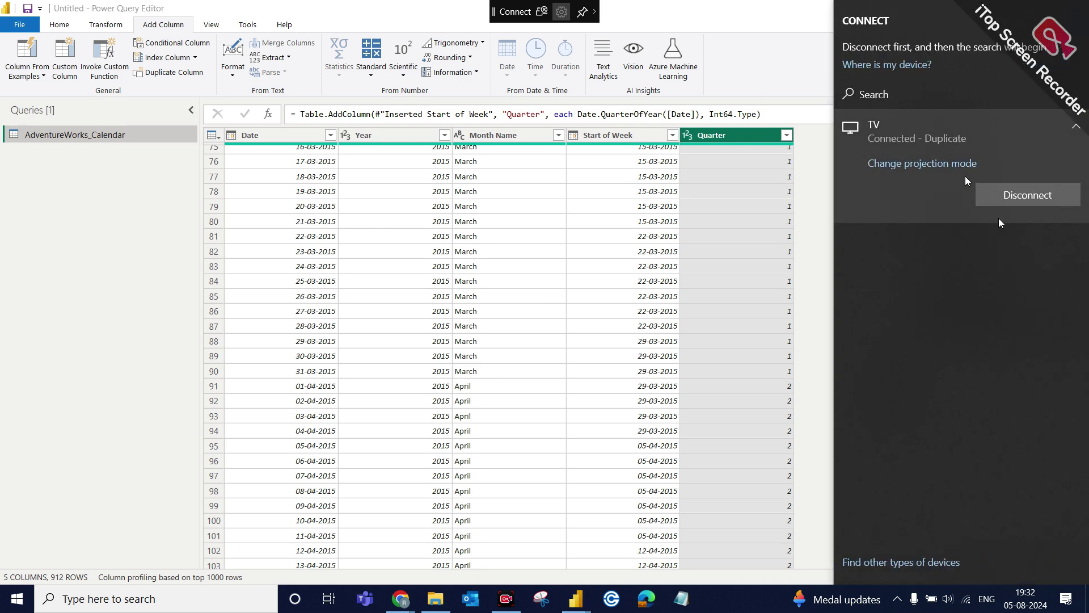
left_click(1015, 204)
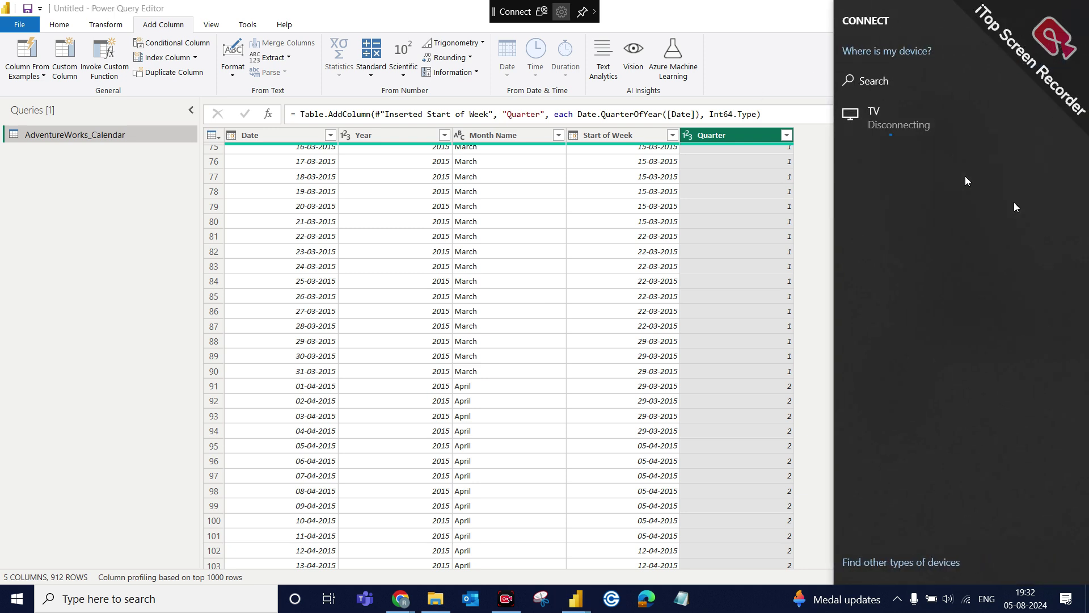
left_click(936, 122)
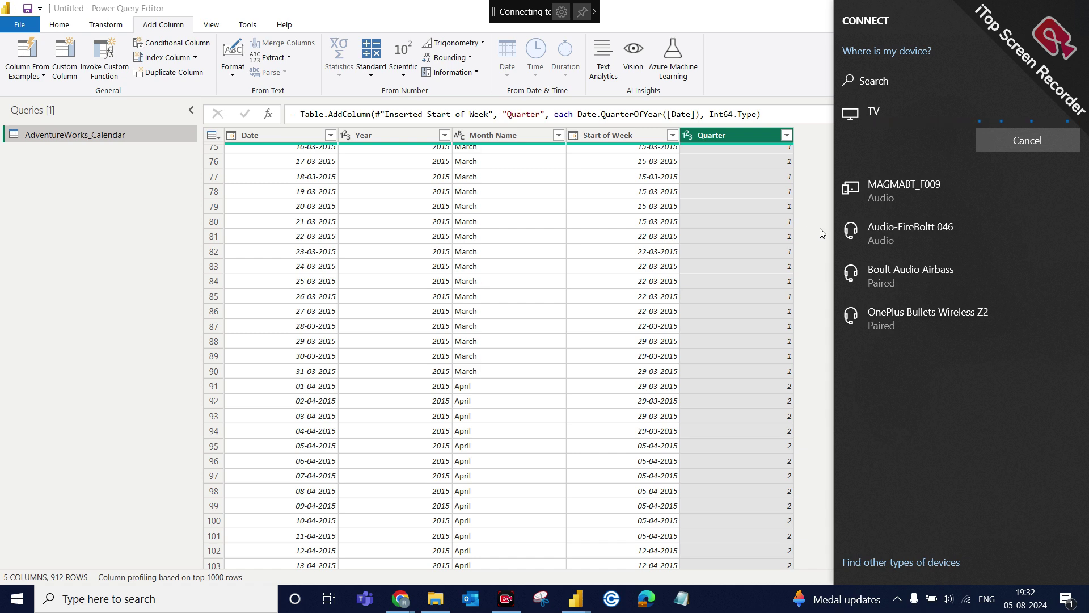
left_click(792, 276)
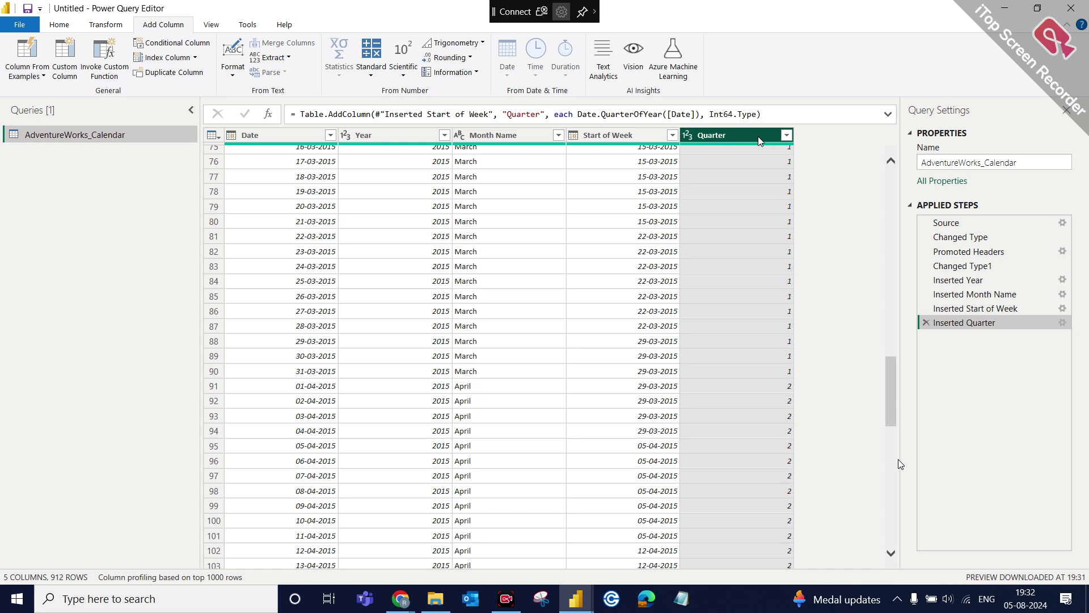
Add a column from examples based on the Quarter column, using the sample value Qtr-1 for the first row.
scroll(778, 231, "up", 15)
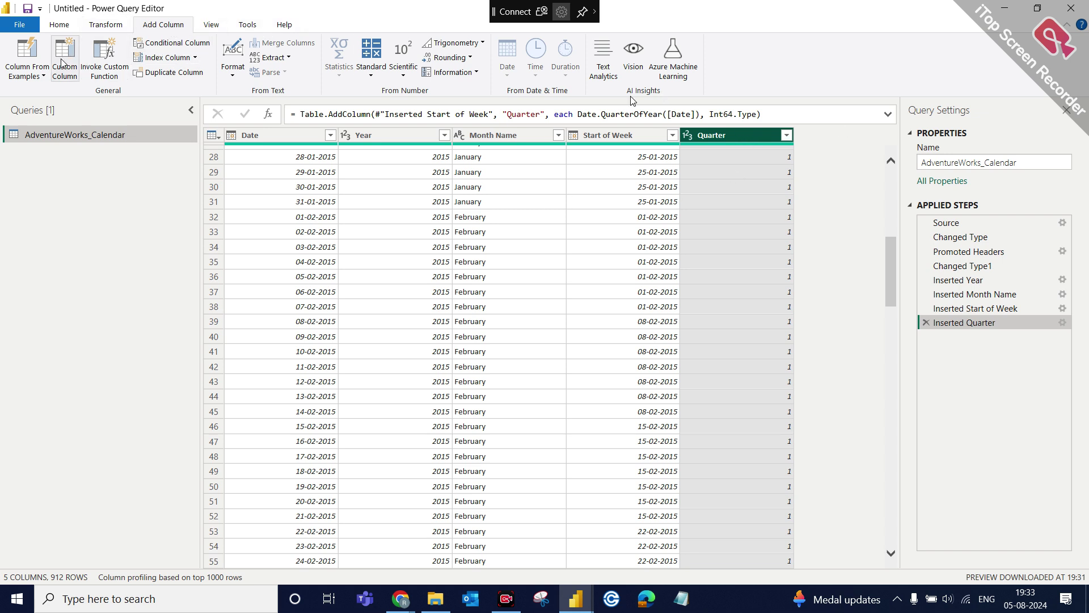
left_click(43, 77)
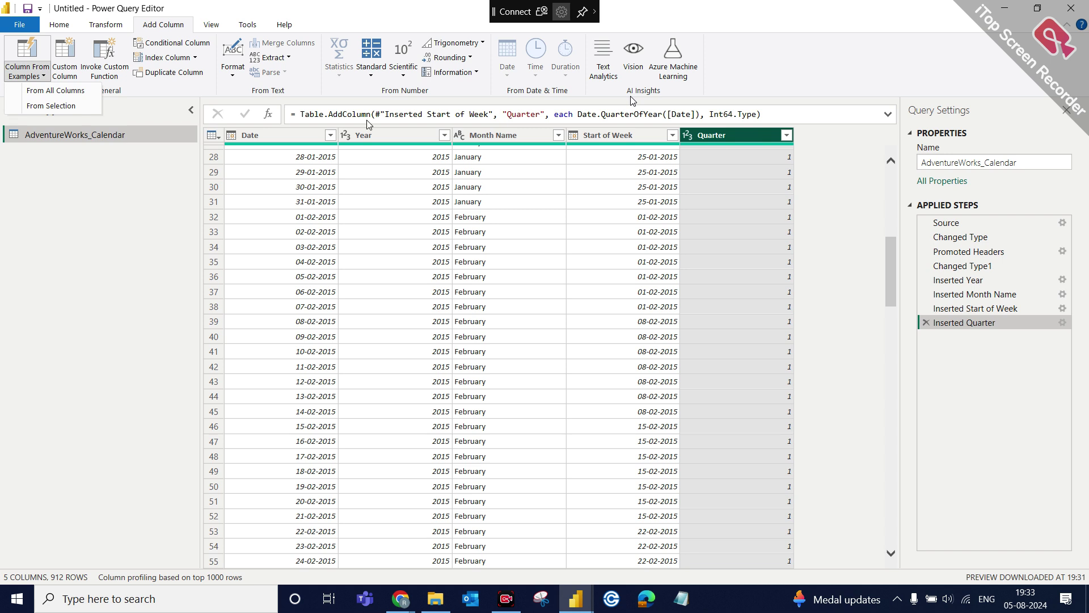
left_click(50, 106)
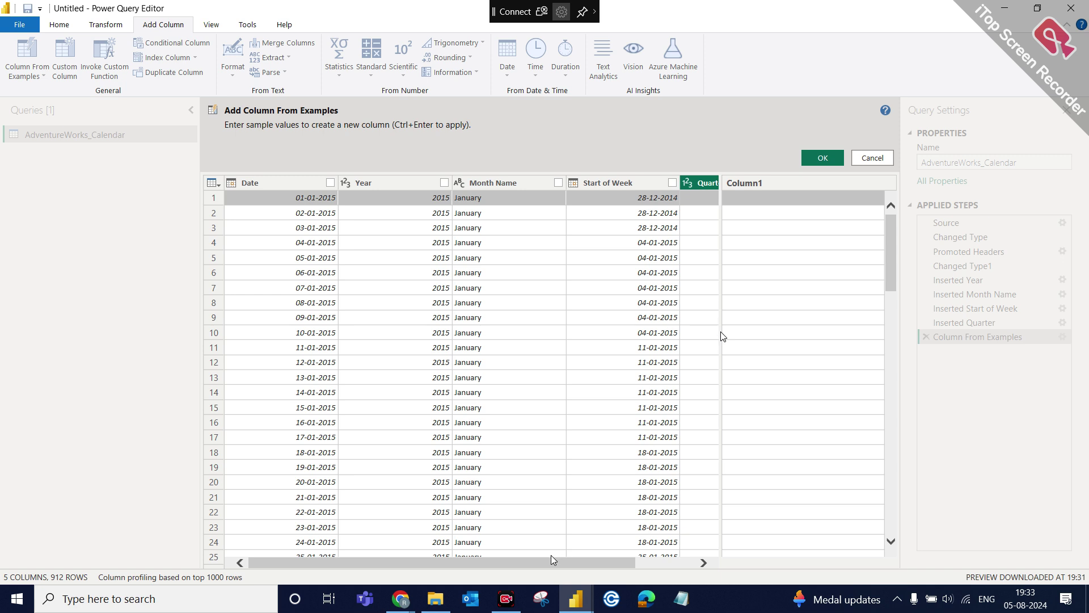
left_click_drag(554, 562, 679, 568)
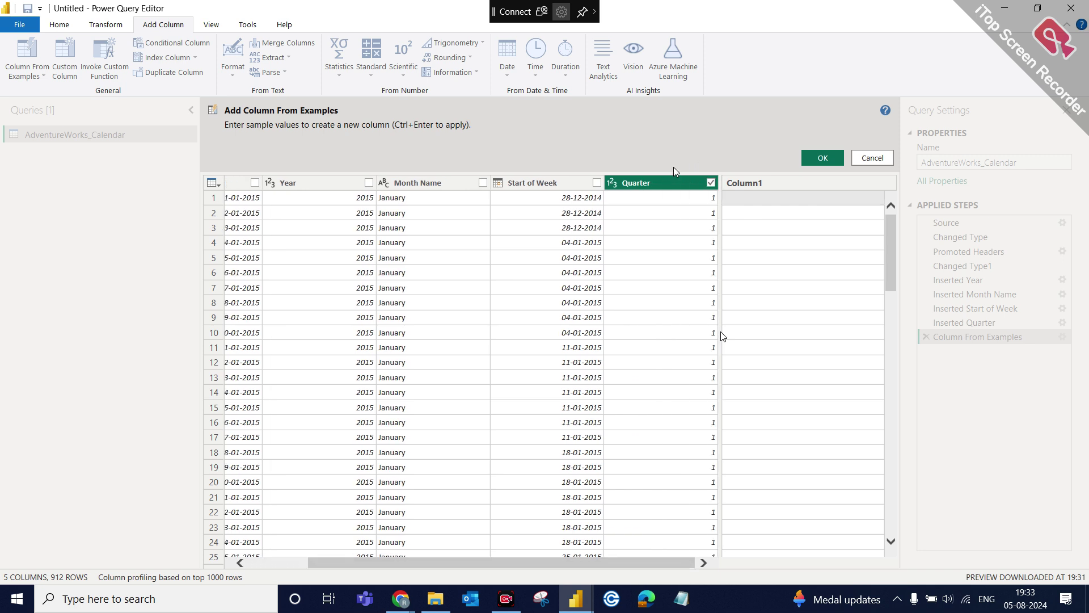
left_click(731, 202)
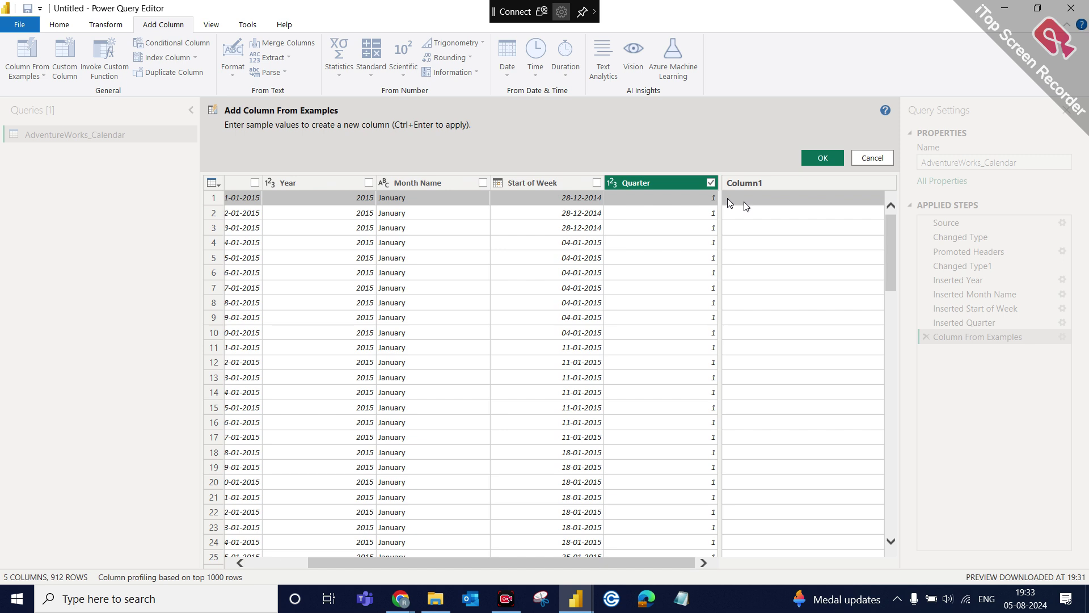
left_click(744, 202)
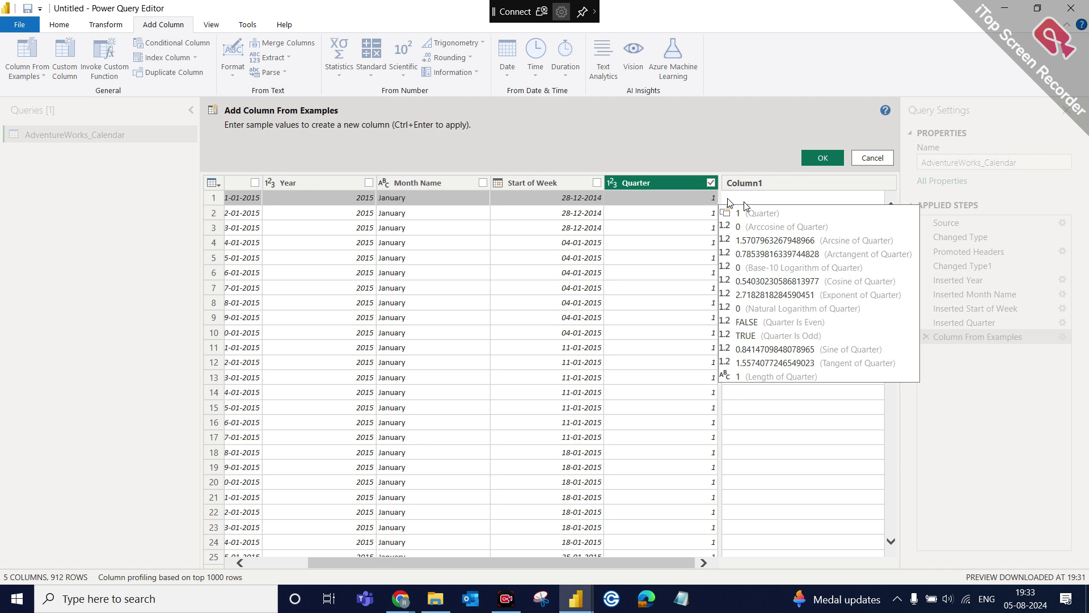
type("Qtr-1")
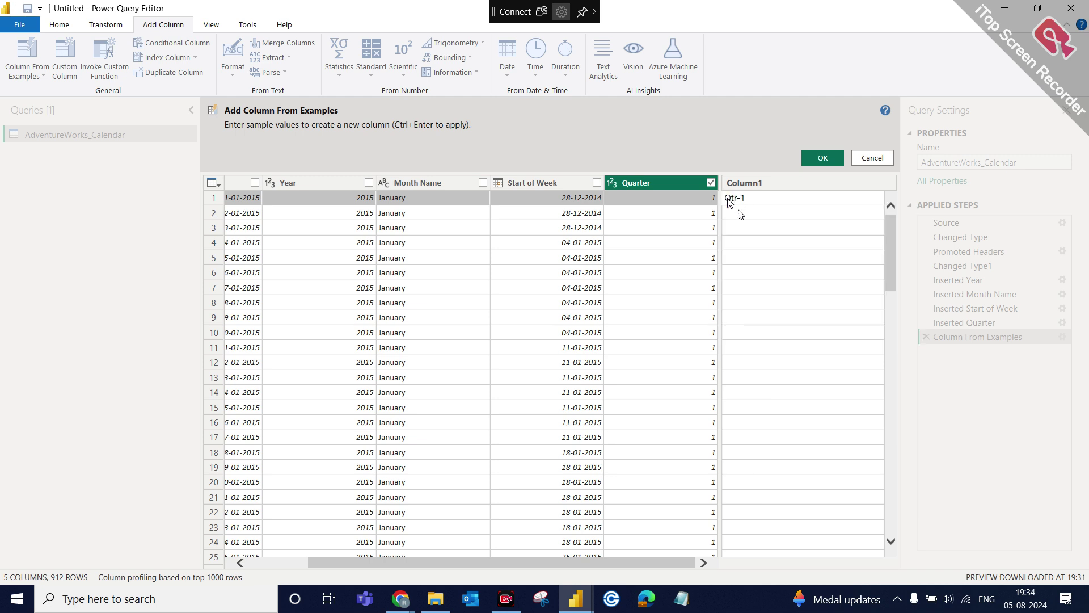
key("Return")
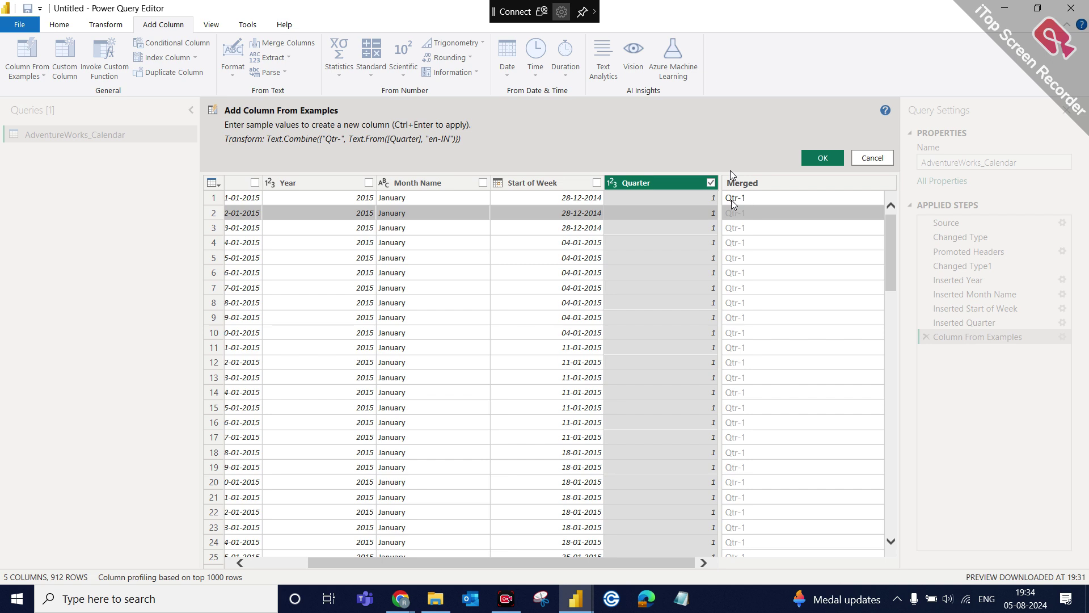
scroll(743, 363, "down", 4)
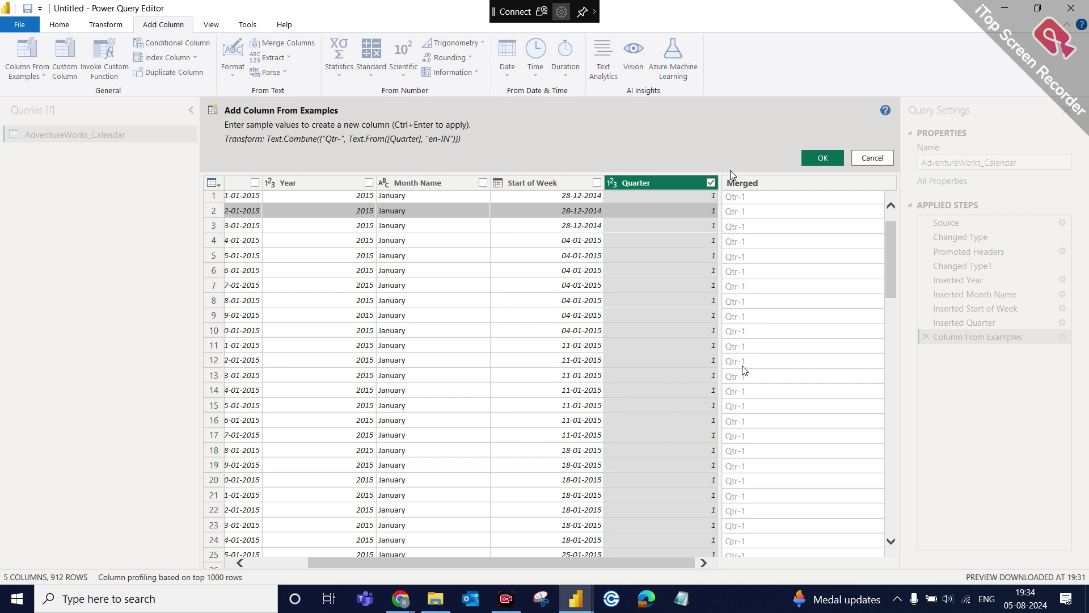
scroll(744, 370, "down", 12)
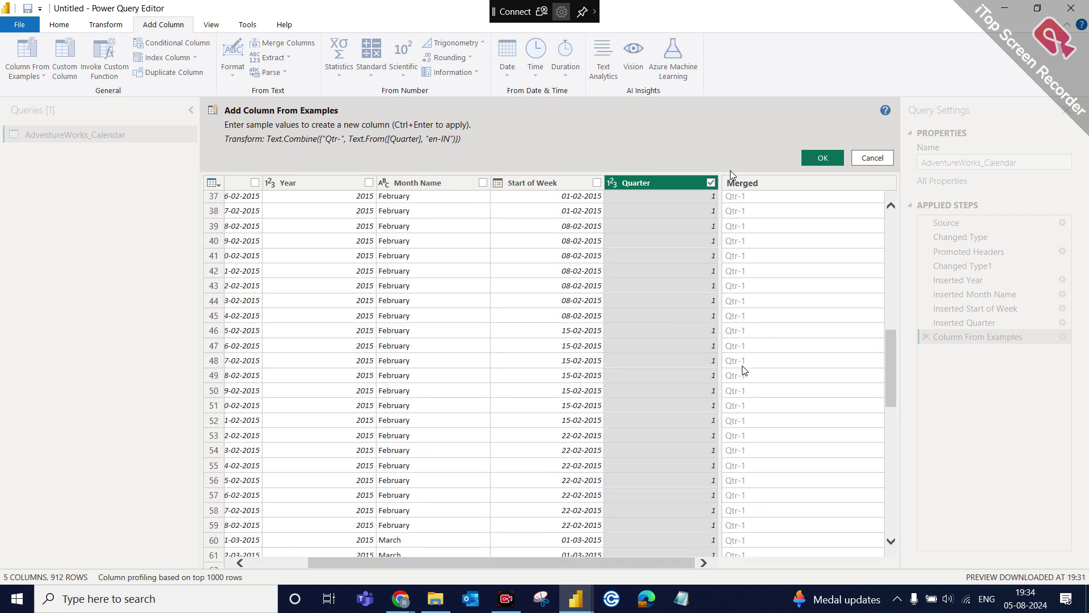
scroll(745, 370, "down", 9)
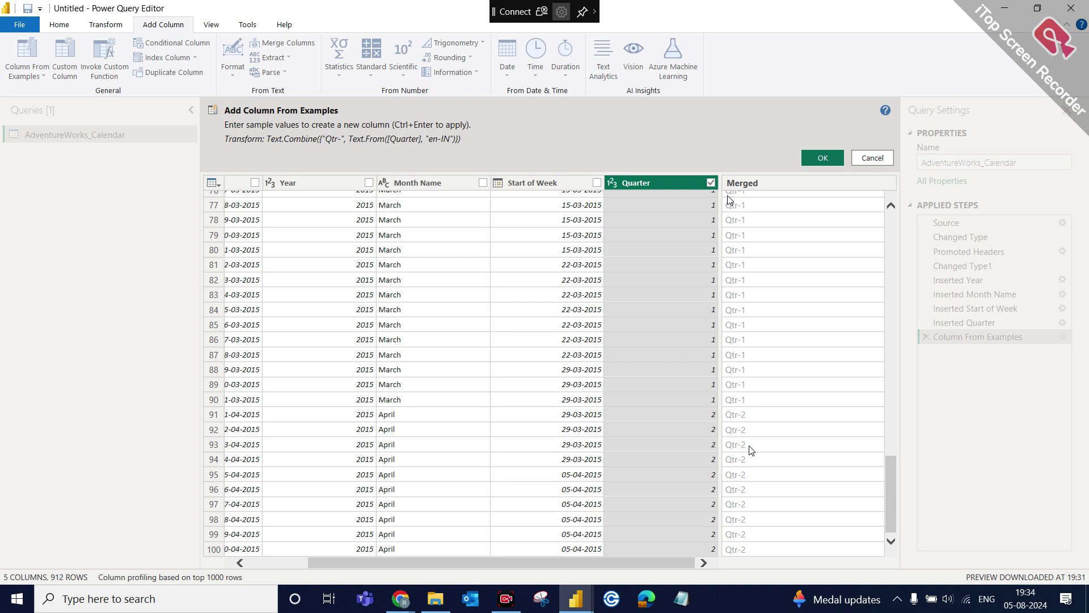
left_click(824, 157)
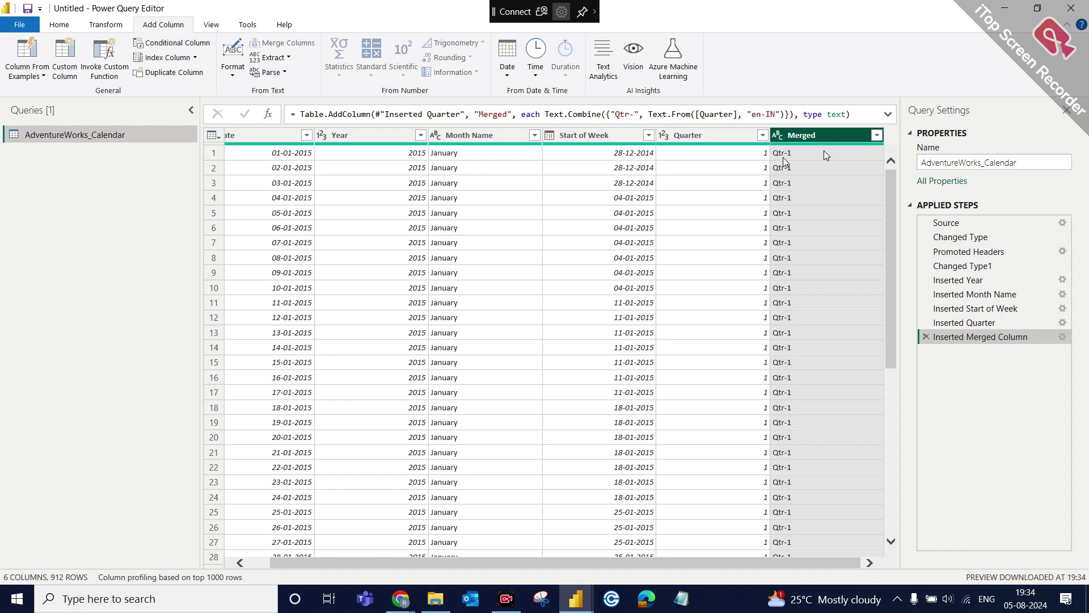
Filter the Quarter column to 3 to check the matching Merged values, and delete that filter step from the query.
scroll(785, 391, "down", 16)
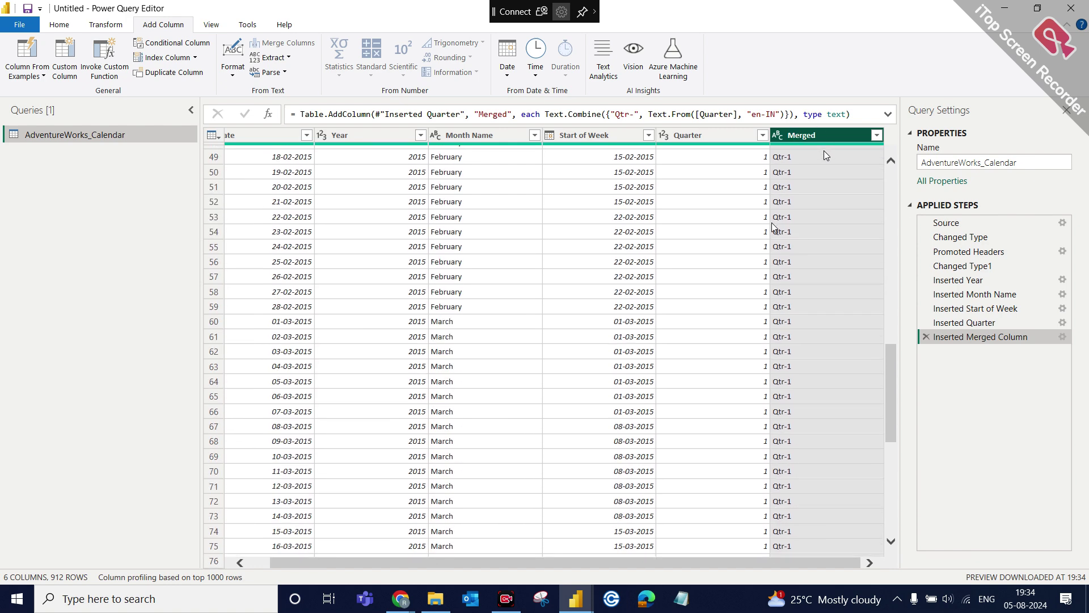
left_click(762, 135)
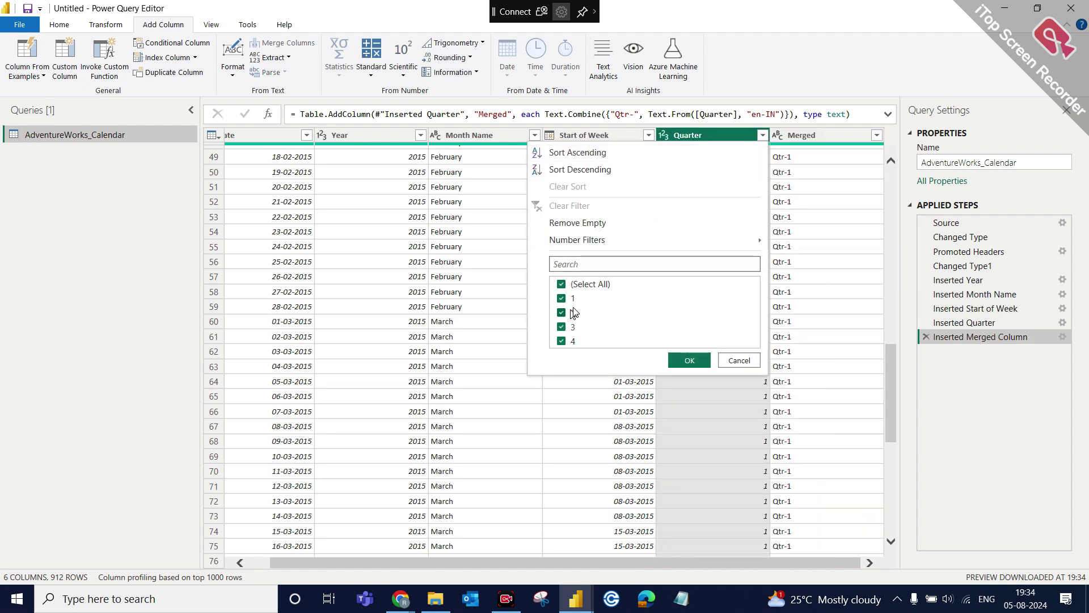
left_click(573, 285)
left_click(571, 328)
left_click(688, 361)
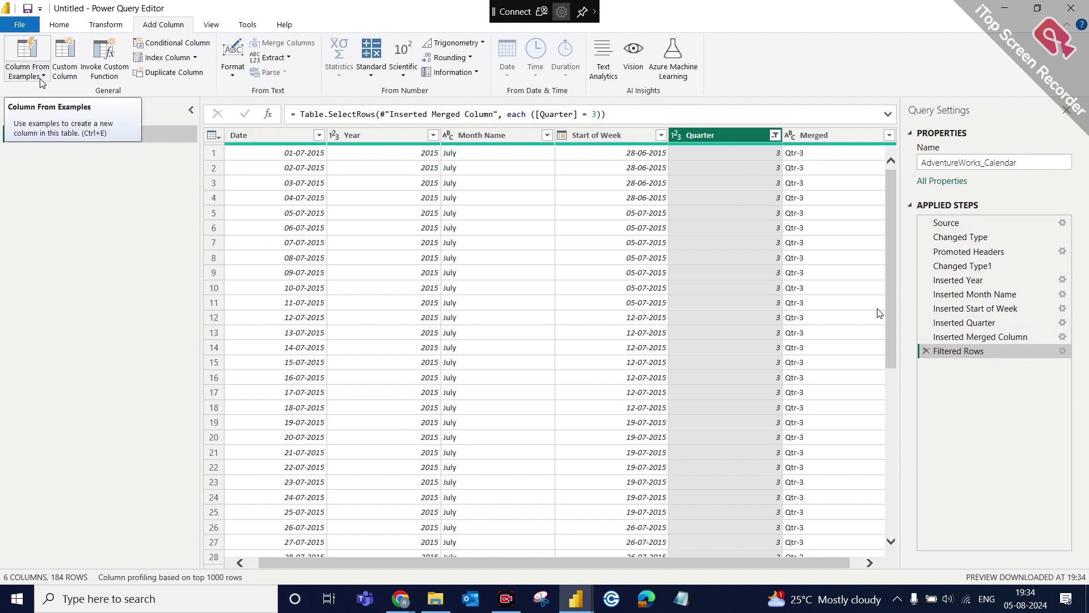
left_click(926, 351)
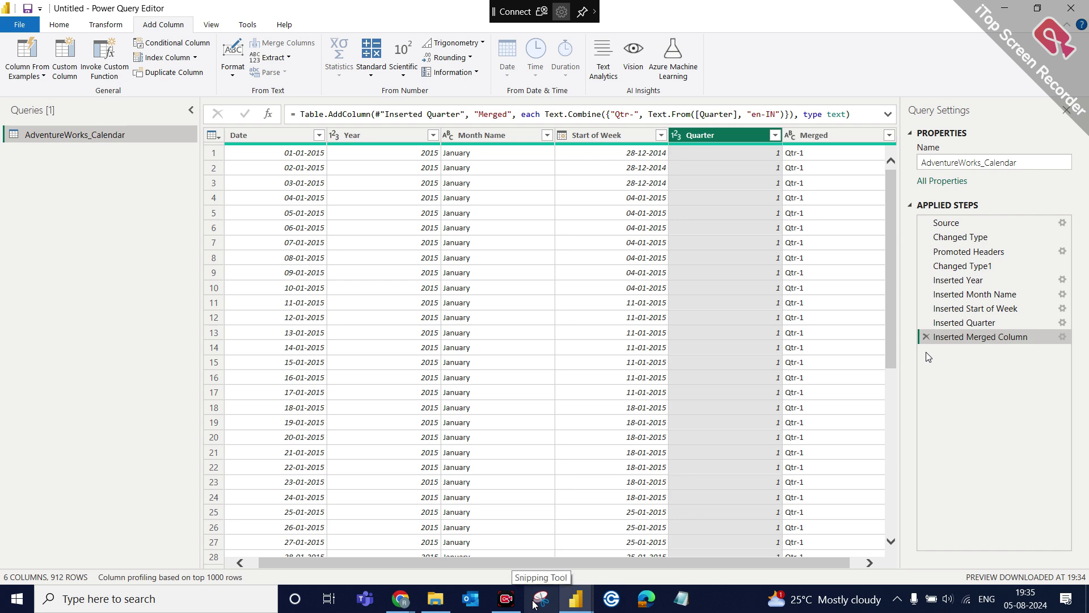
Check the Google Meet call window and return to the Power Query Editor.
mouse_move(416, 608)
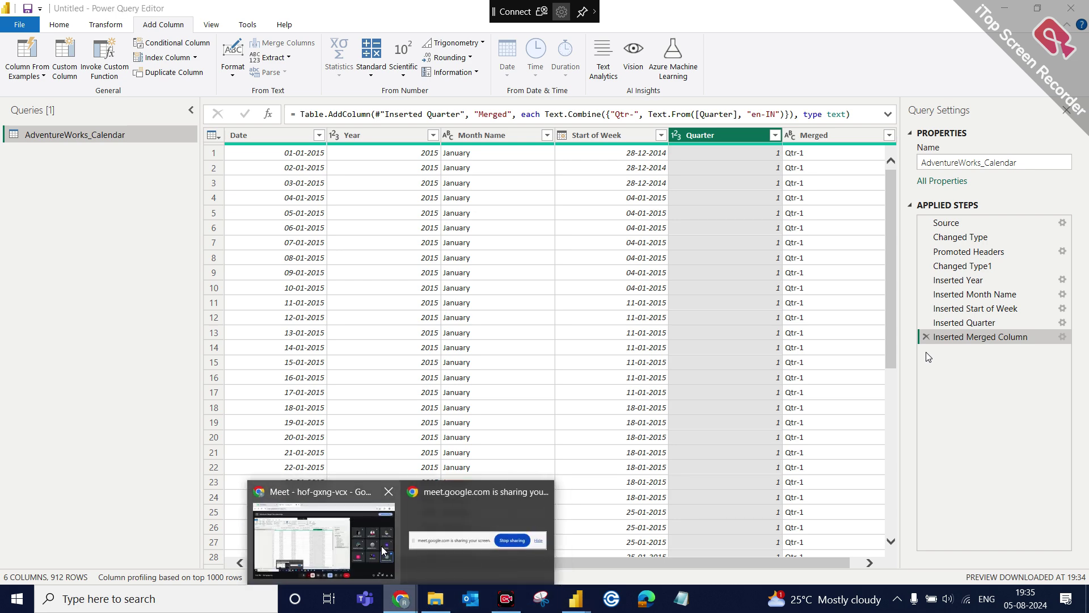
left_click(379, 548)
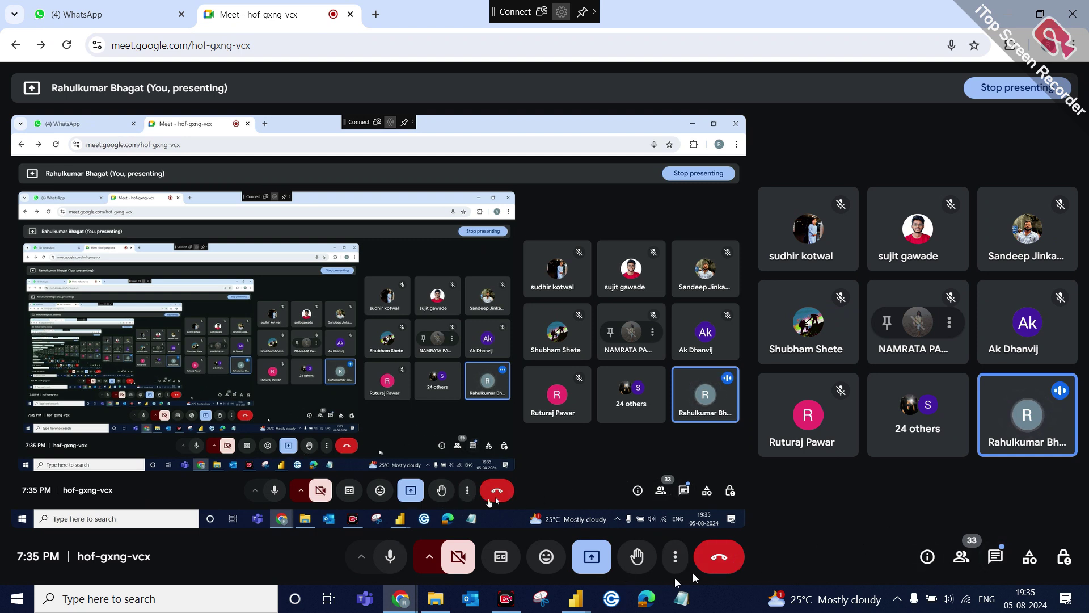
left_click(505, 598)
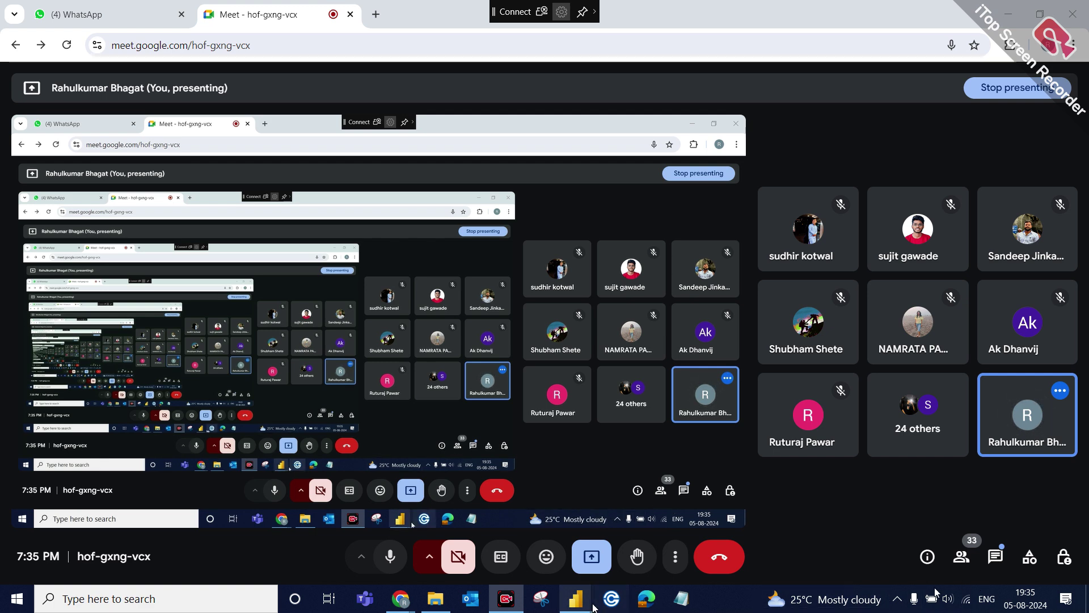
mouse_move(593, 607)
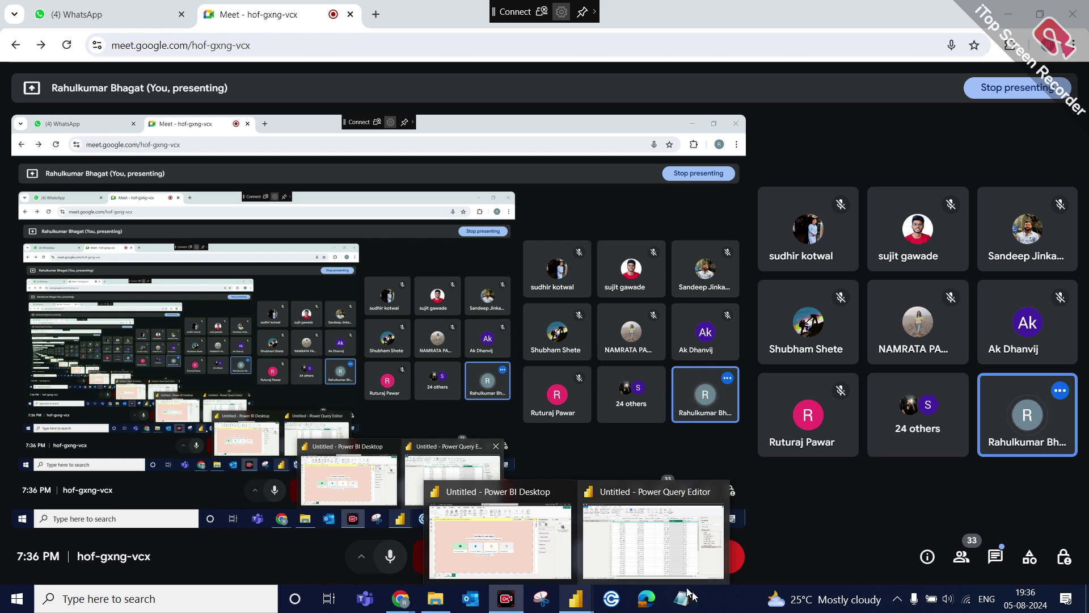
left_click(652, 539)
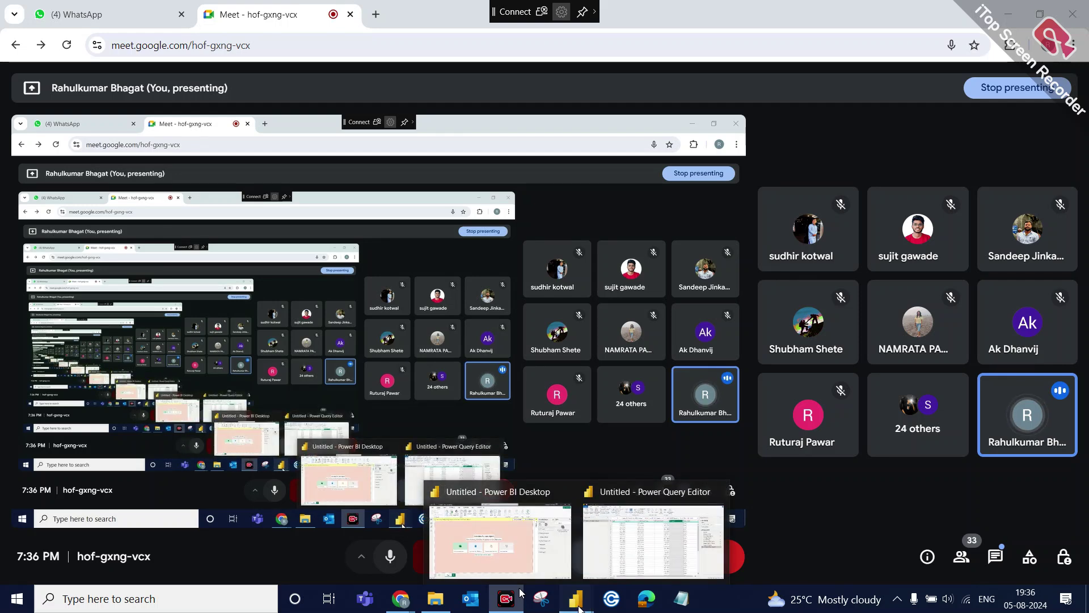
left_click(618, 522)
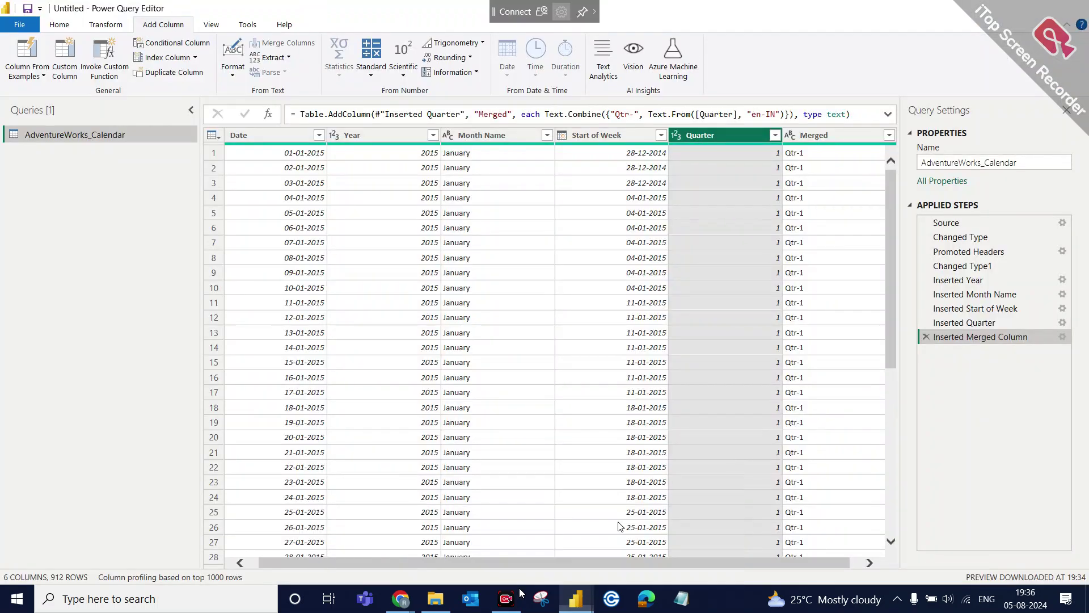
Rename the Merged column as Qtr Name.
double_click(818, 134)
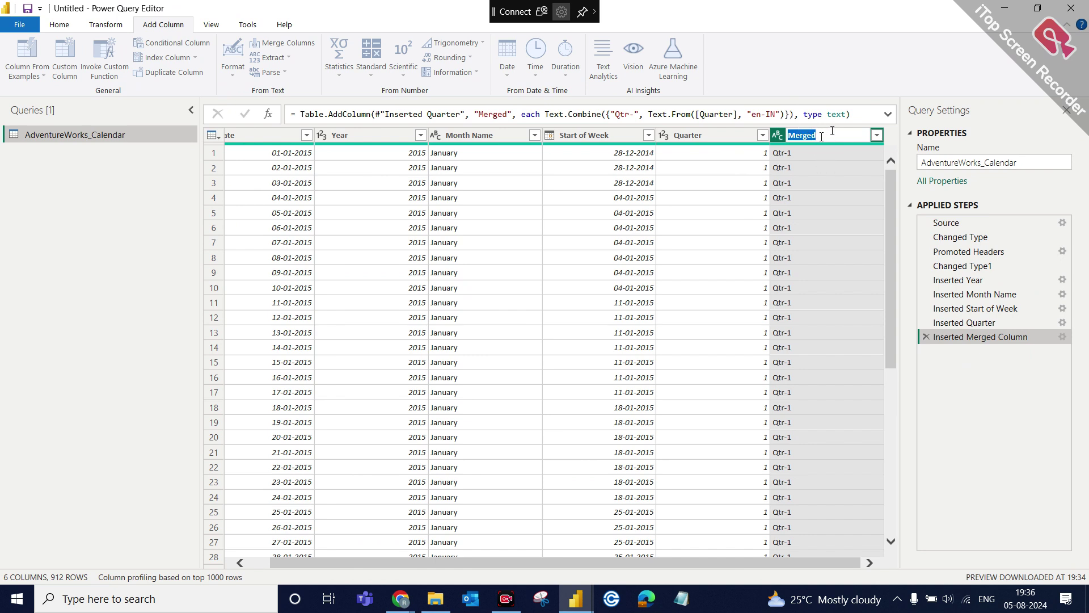
key("Return")
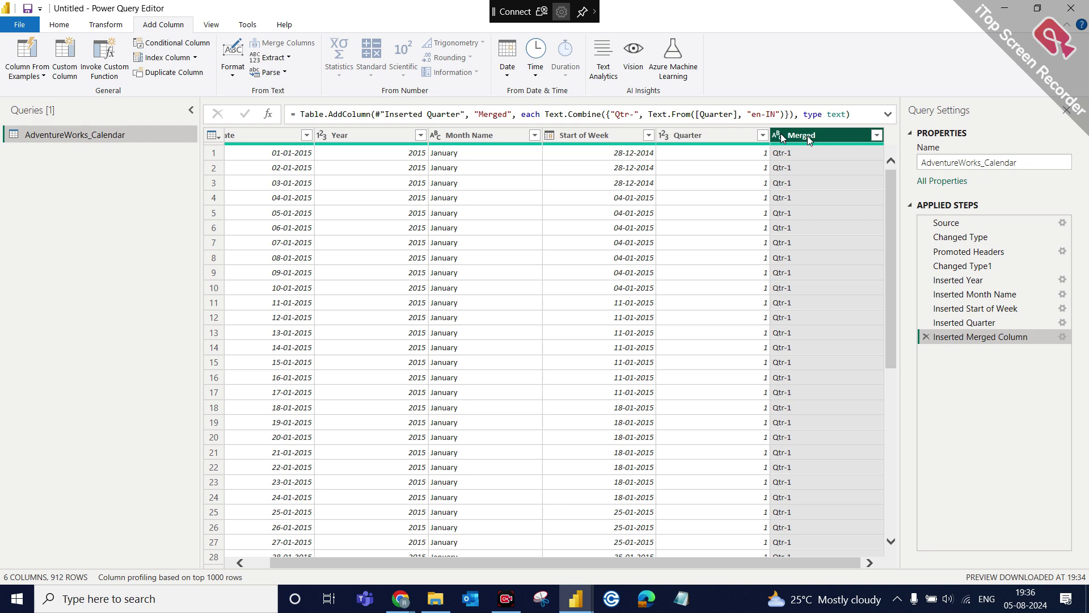
double_click(808, 137)
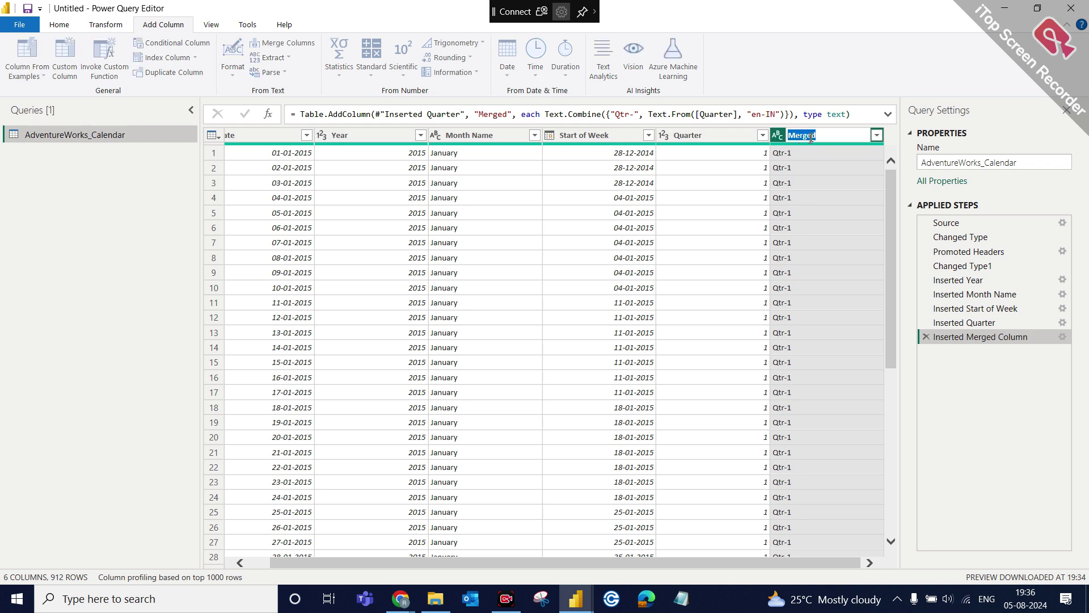
key("BackSpace")
type("Qtr Name")
key("Return")
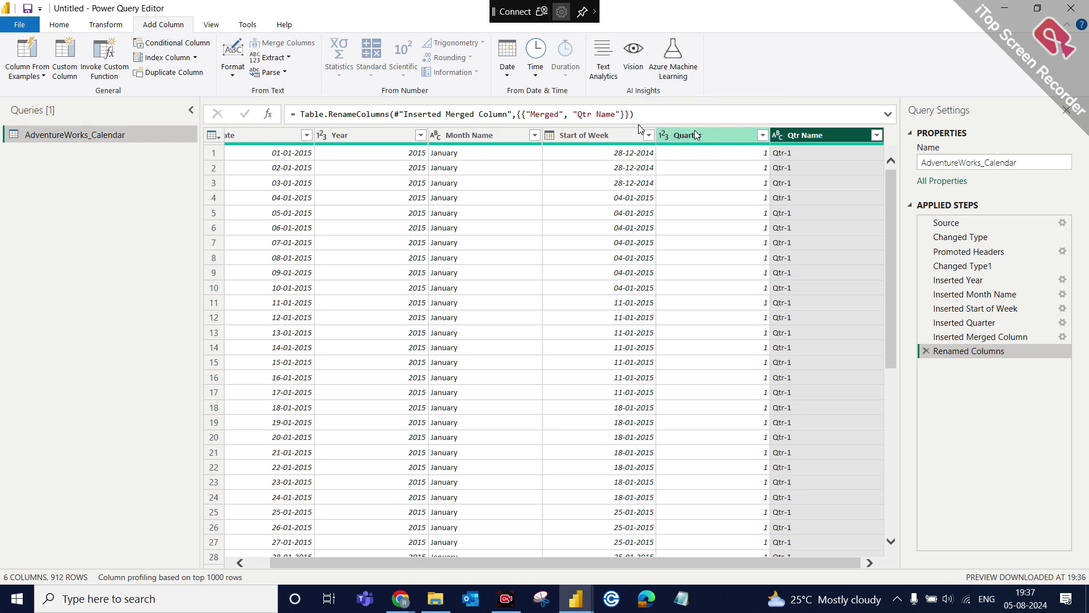
Compare the data types of the Quarter and Qtr Name columns.
left_click(695, 132)
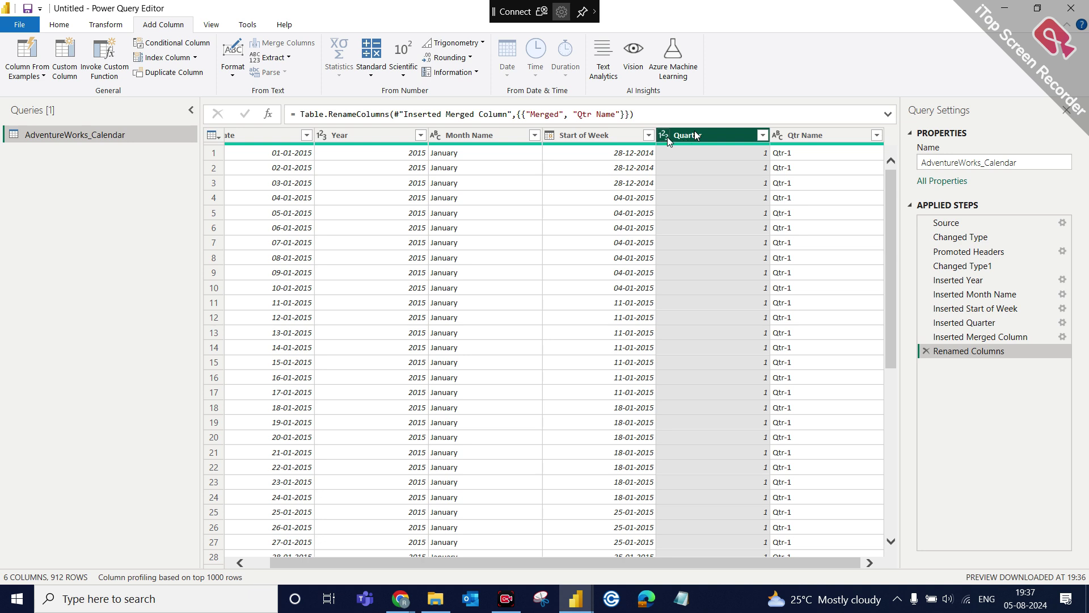
left_click(808, 139)
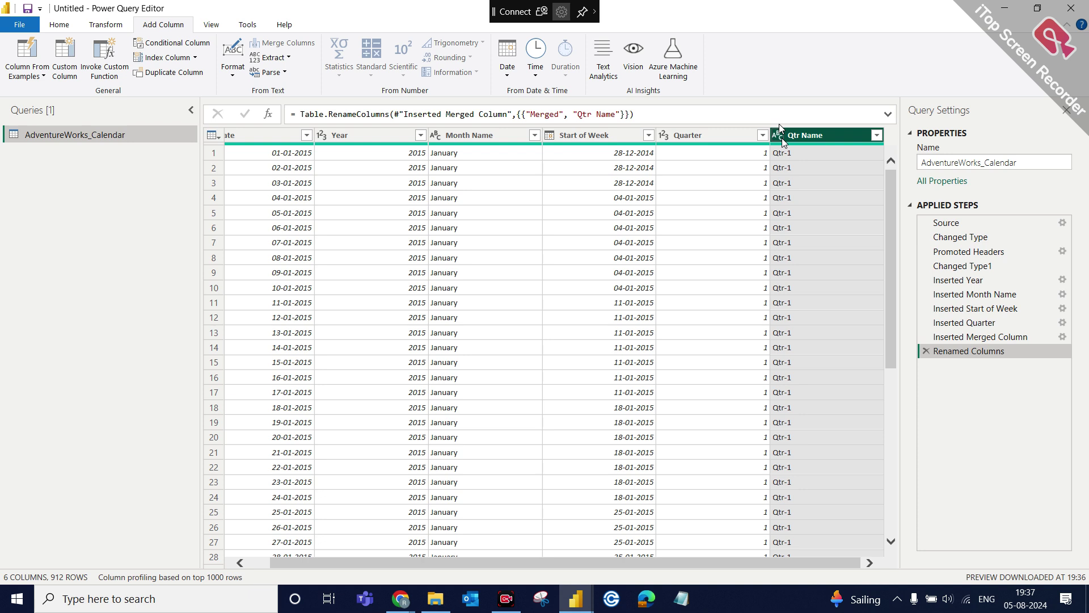
left_click(258, 568)
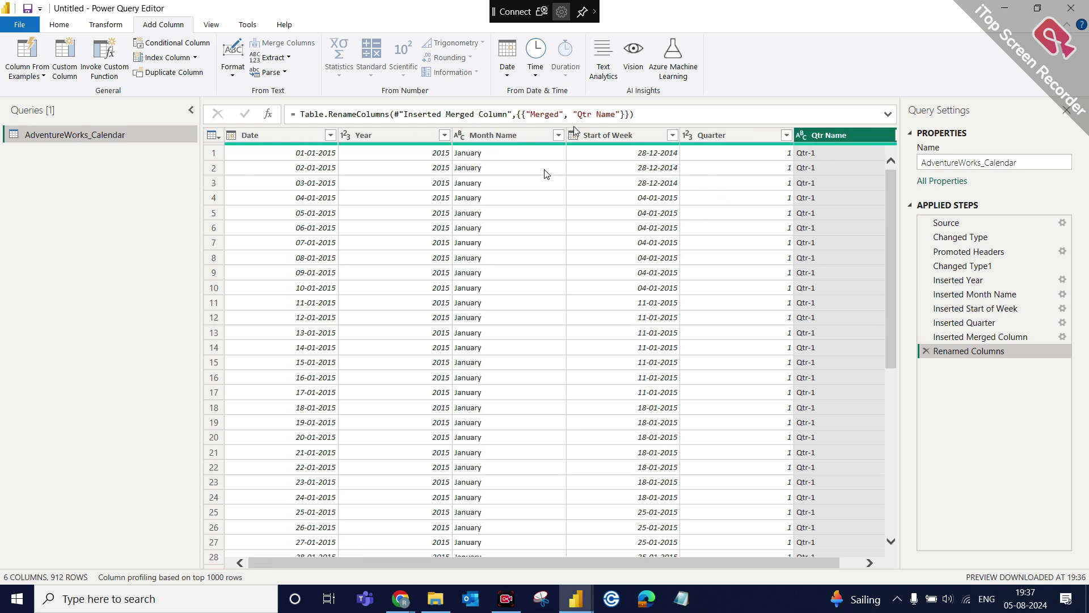
Apply the query changes to the model and close the Power Query Editor.
left_click(58, 29)
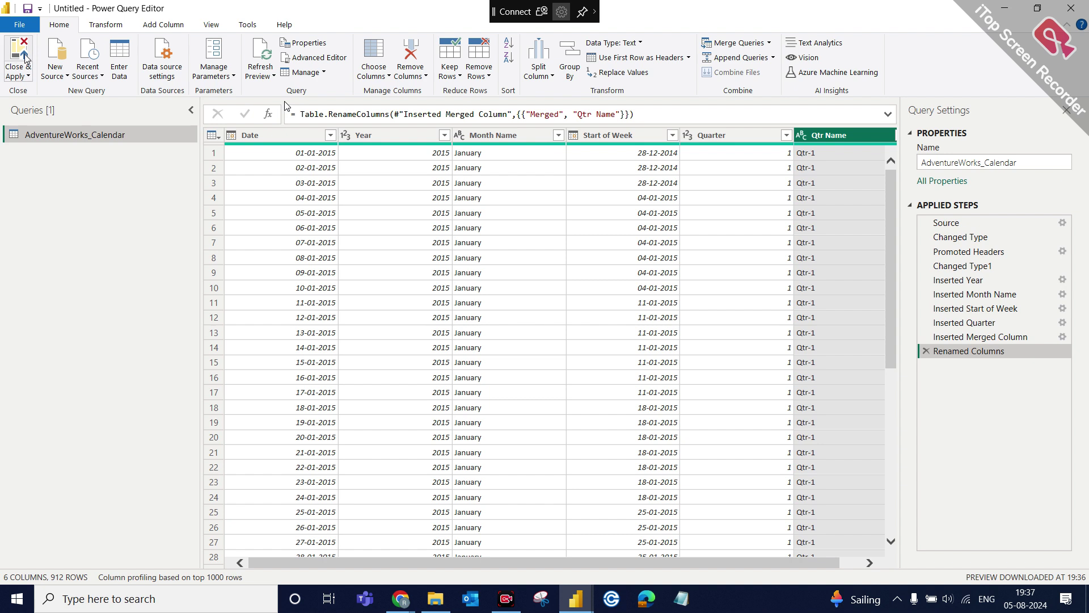
left_click(30, 78)
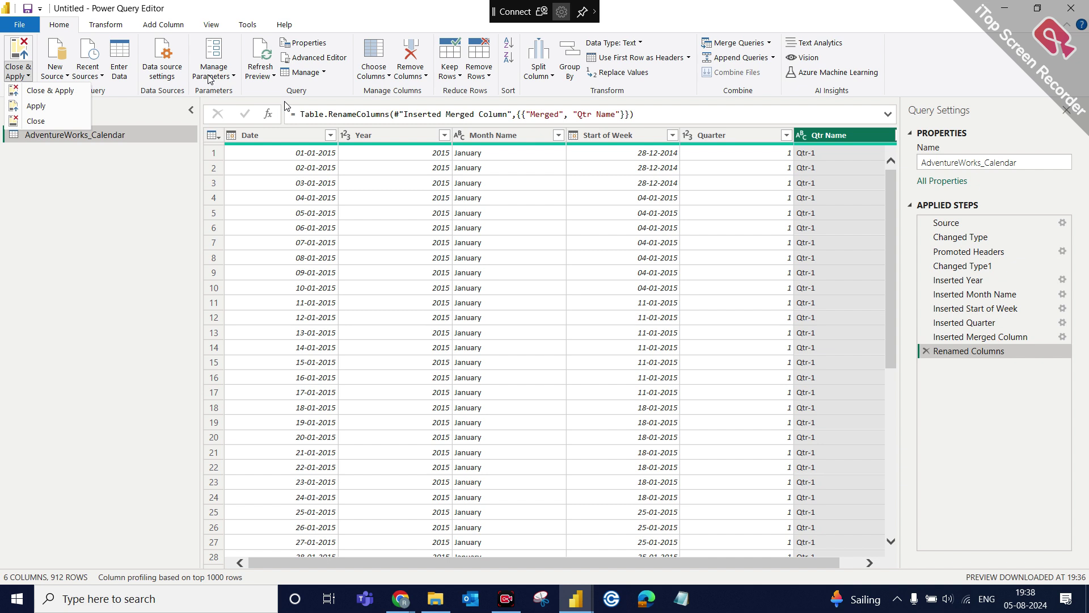
left_click(53, 97)
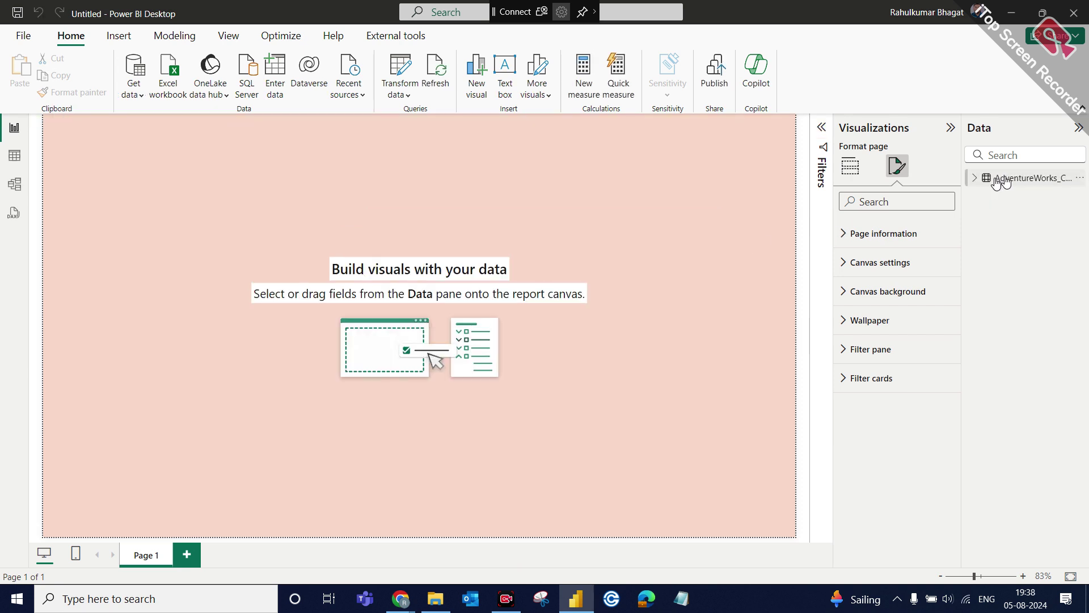
Show the AdventureWorks_Calendar rows in Table view and select the Date column.
left_click(1000, 180)
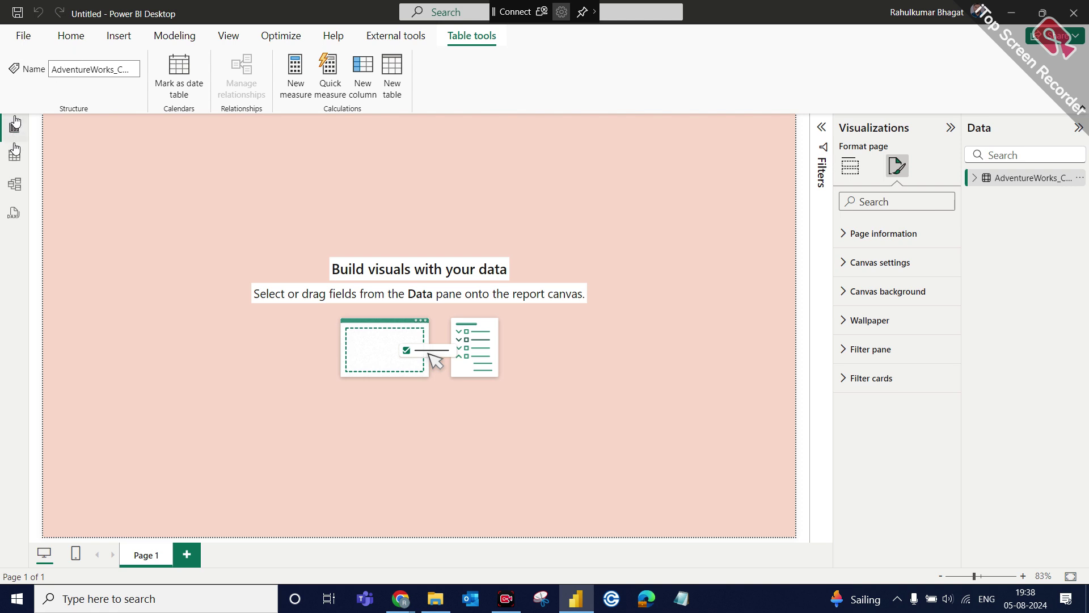
left_click(17, 164)
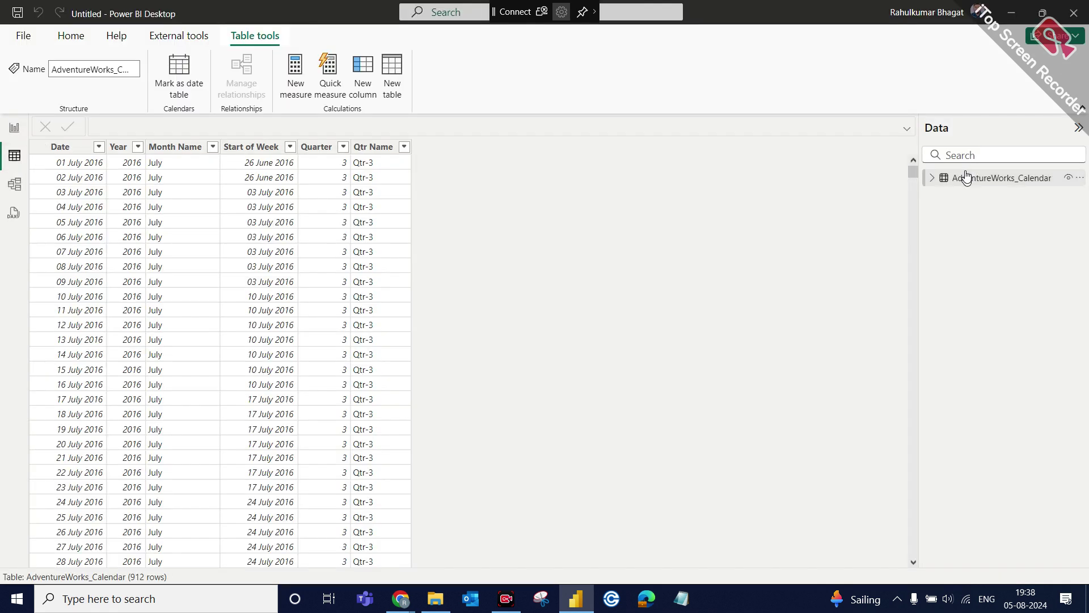
left_click(82, 149)
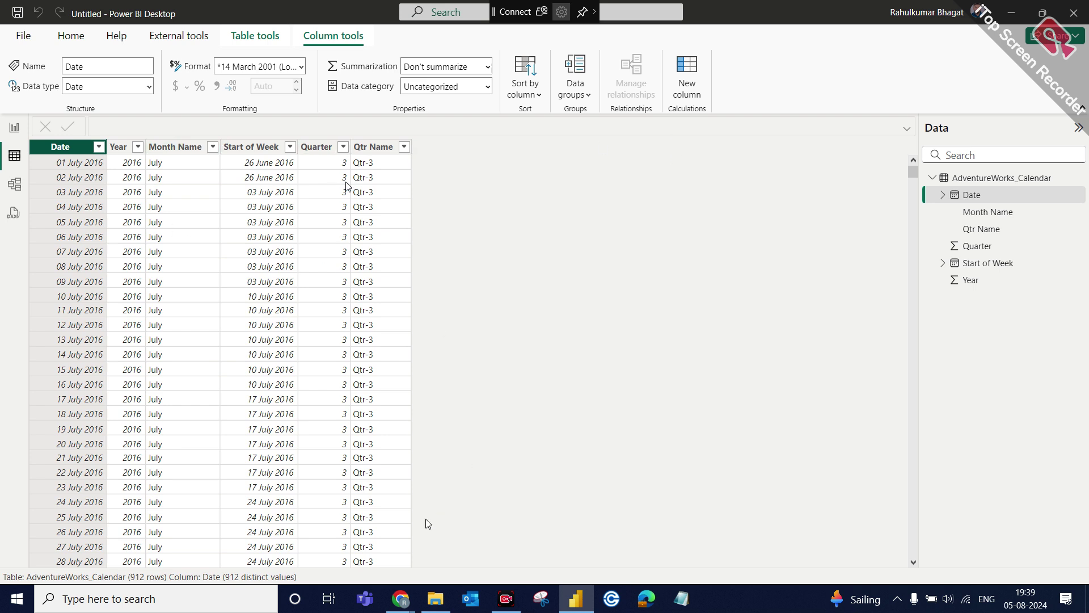
Admit the waiting participant to the Google Meet call and return to Power BI Desktop.
mouse_move(405, 603)
left_click(323, 533)
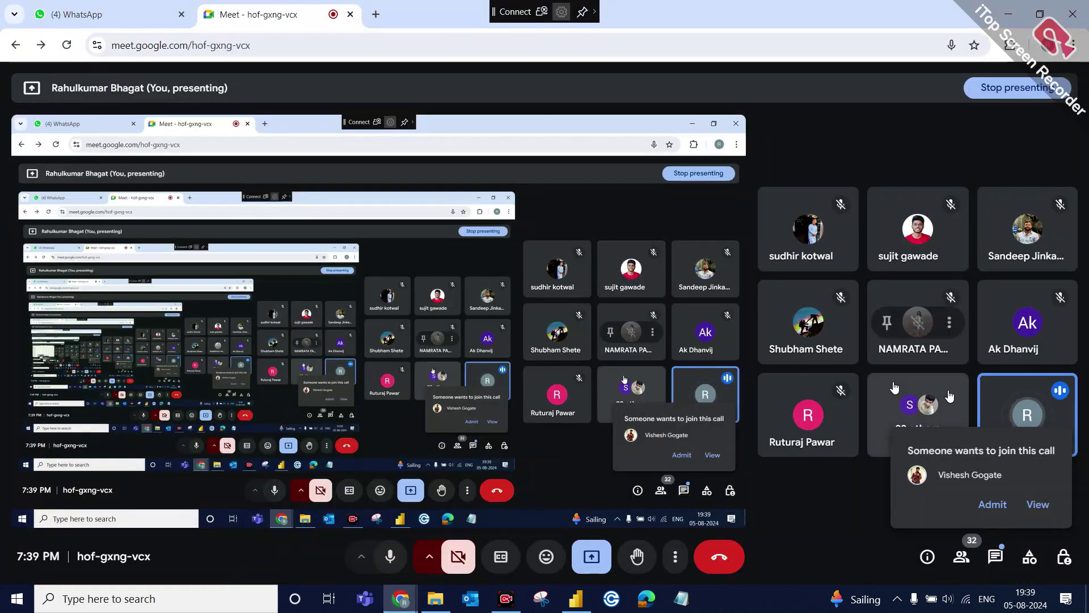
left_click(992, 502)
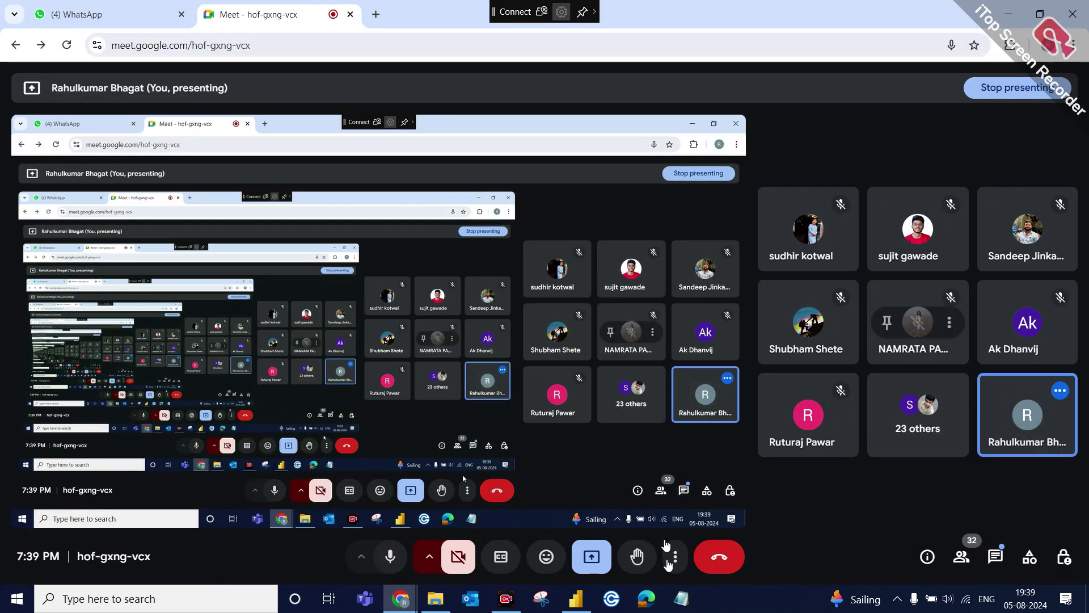
left_click(570, 608)
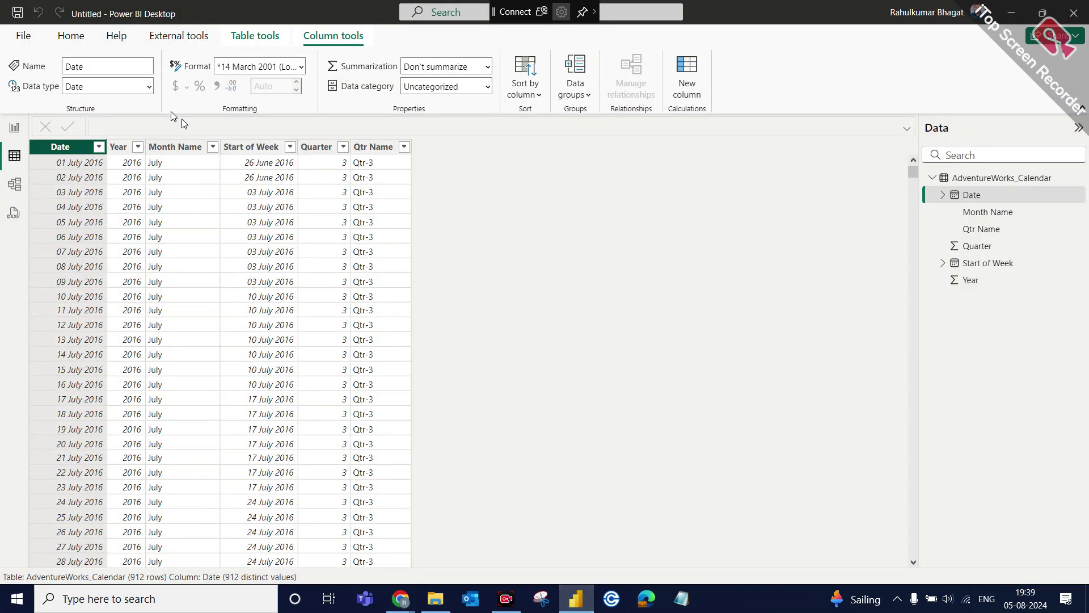
Reopen the Power Query Editor to review the AdventureWorks_Calendar columns and applied steps, and close the editor.
left_click(70, 35)
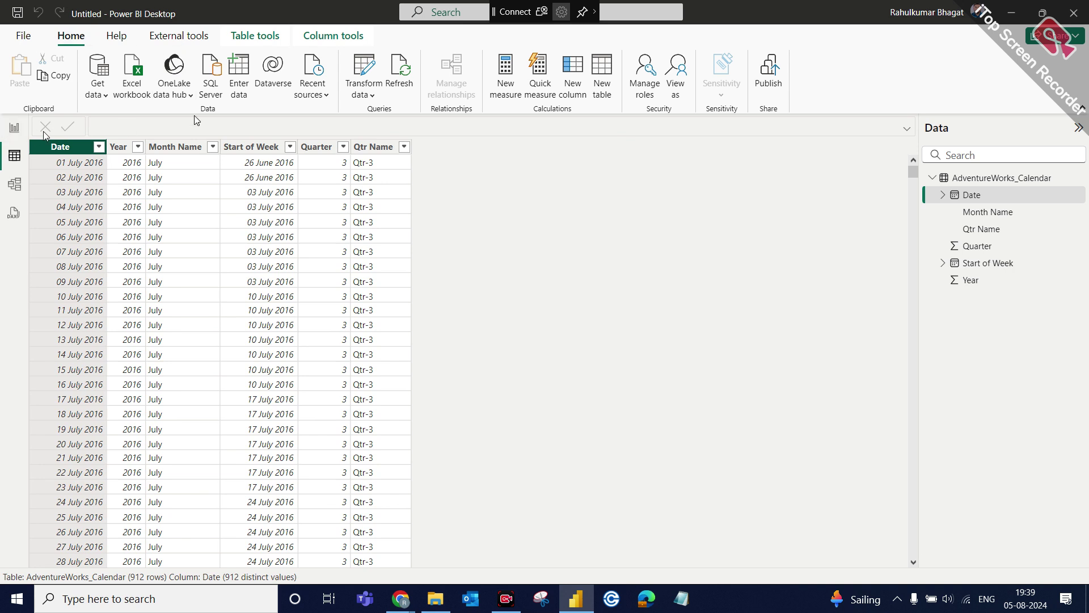
left_click(363, 90)
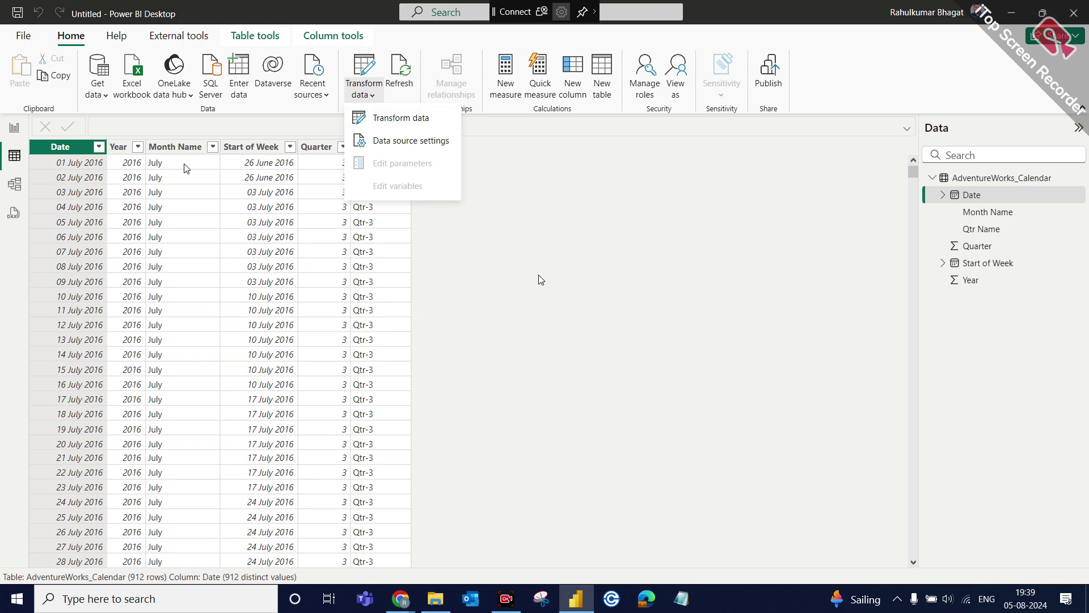
left_click(533, 306)
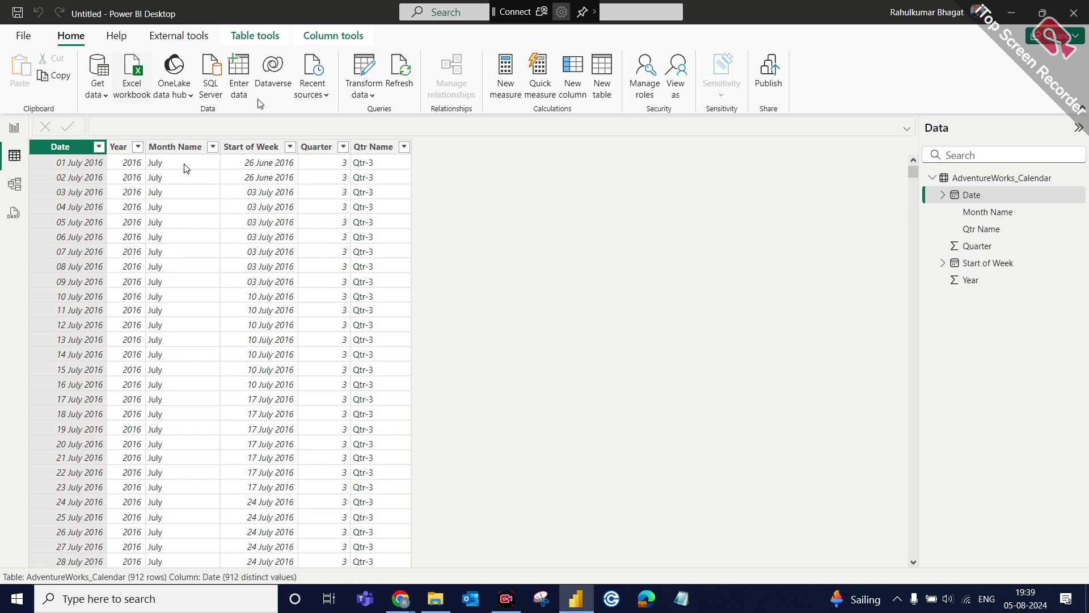
left_click(373, 96)
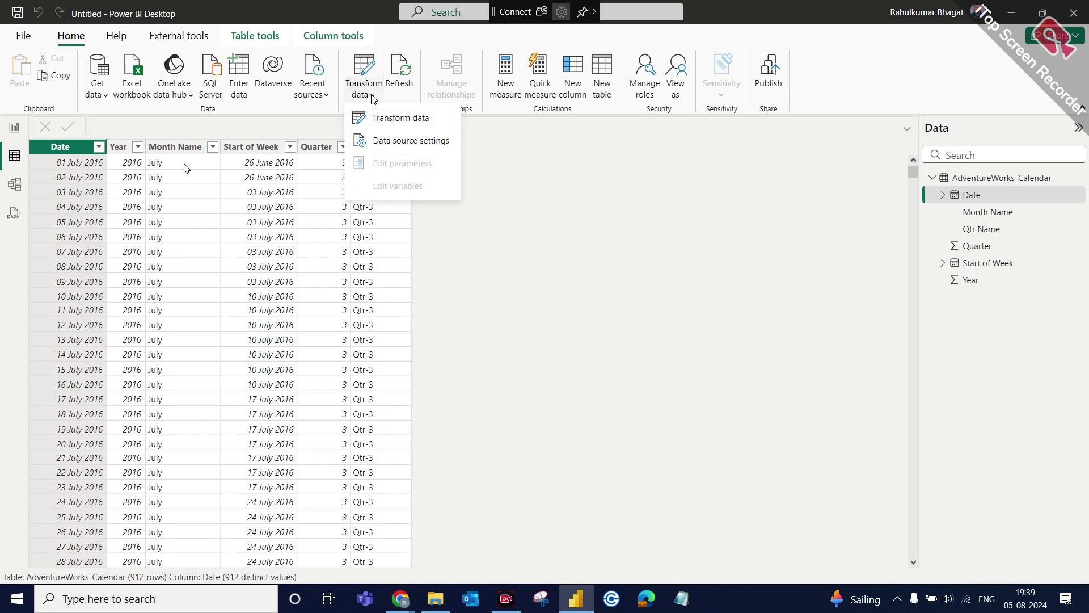
left_click(400, 116)
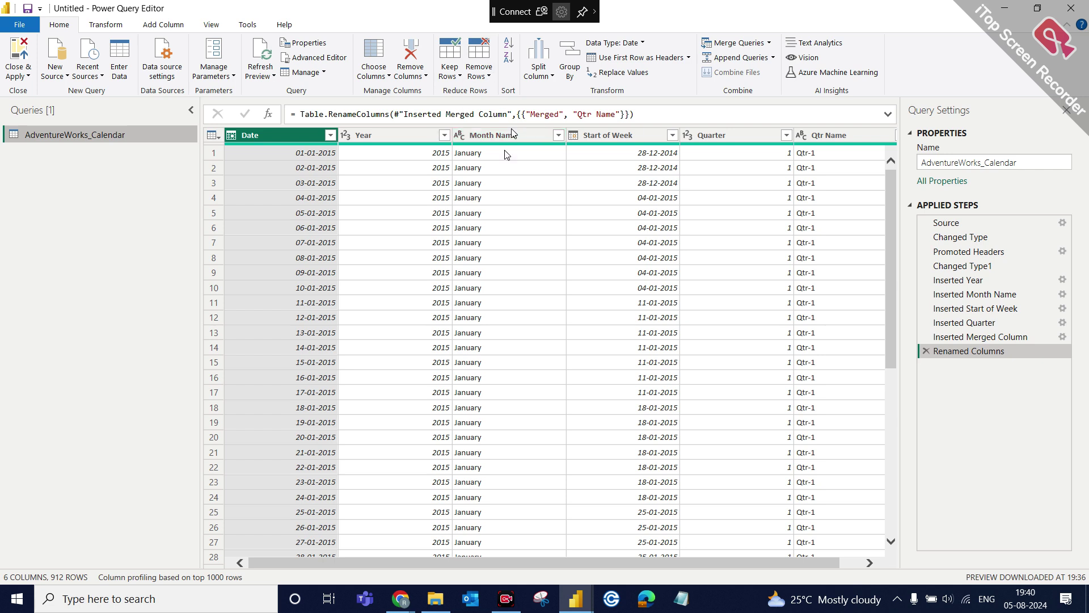
left_click(870, 563)
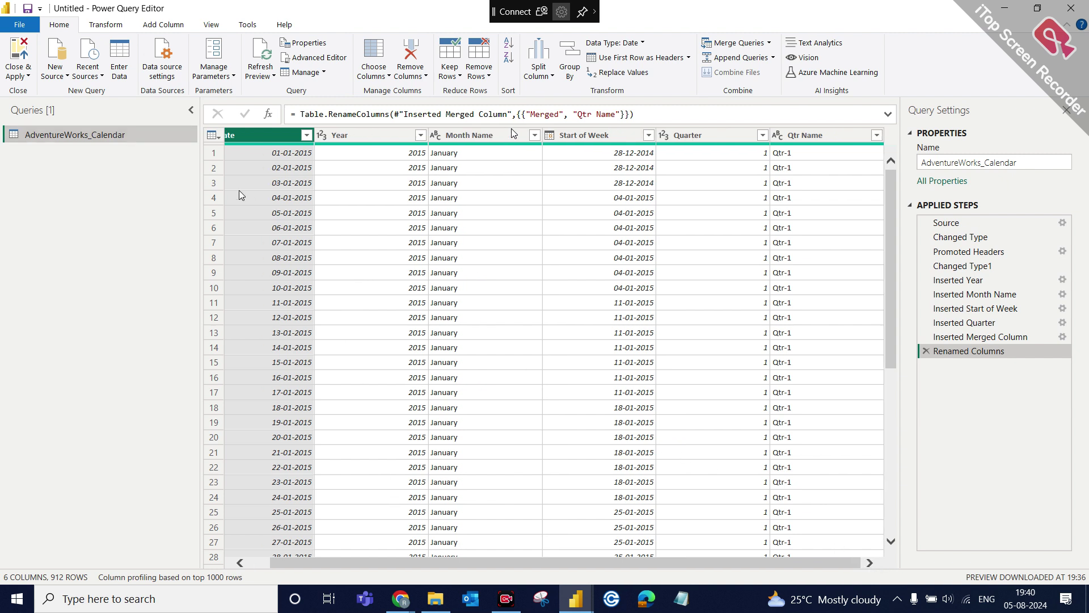
left_click(1068, 15)
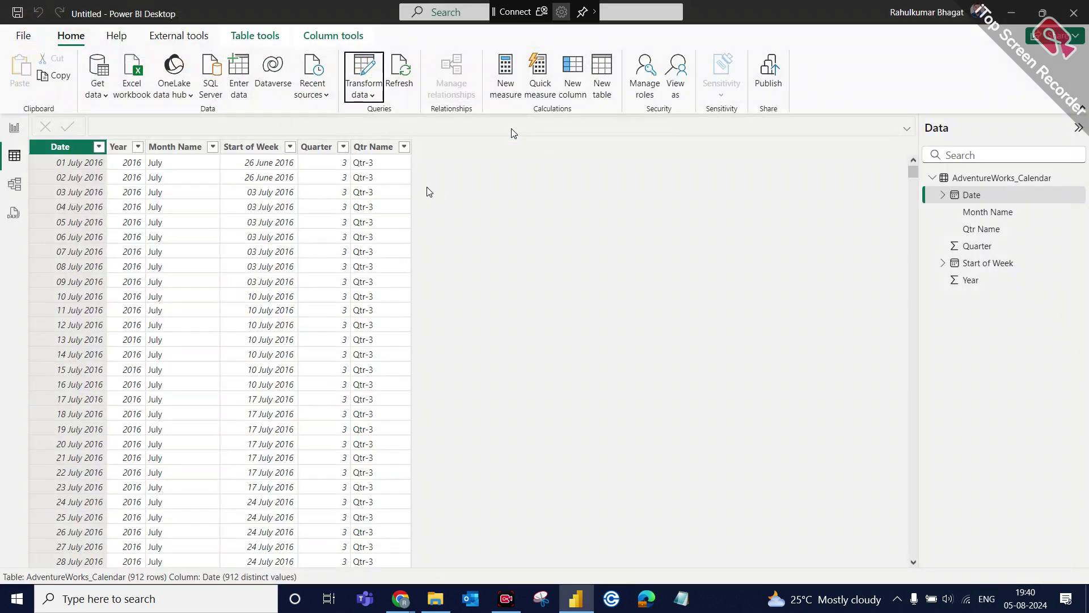
Rename the Qtr Name column as Qtr-Name directly in Table view.
double_click(372, 148)
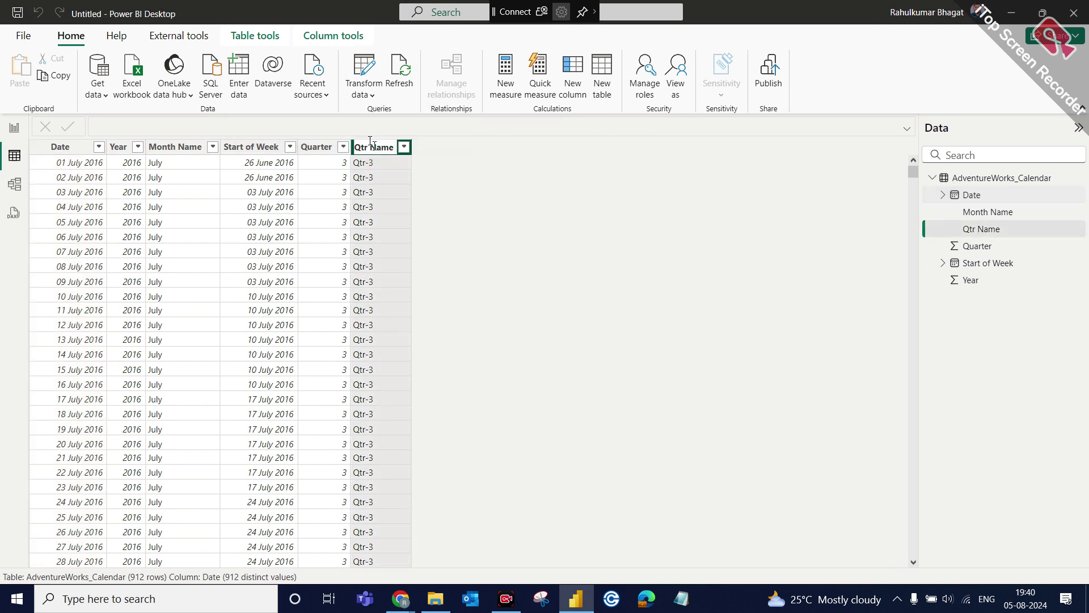
left_click(369, 142)
key("BackSpace")
type("-")
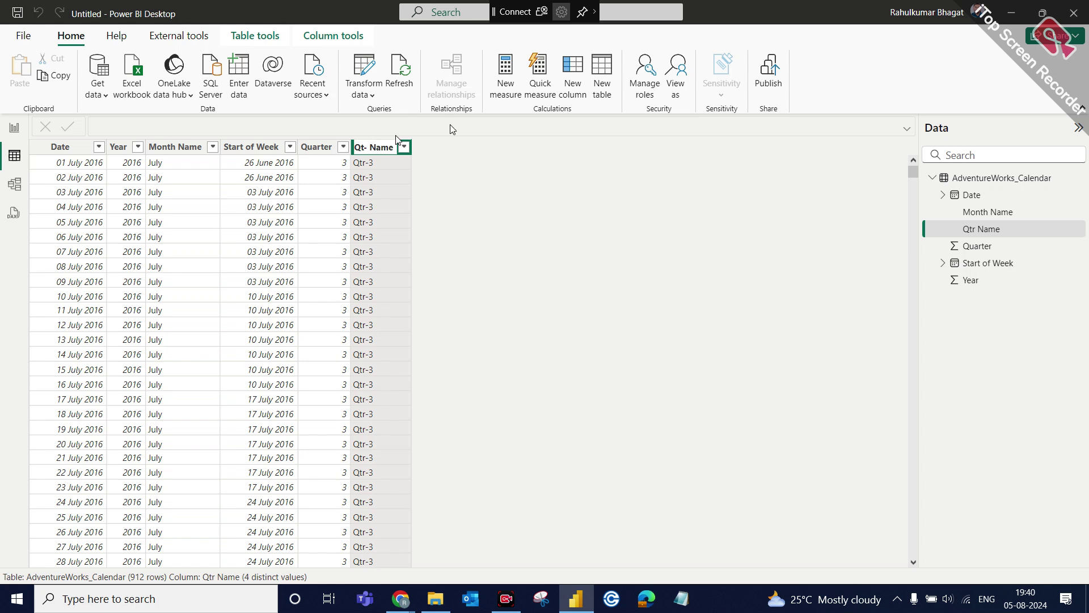
key("BackSpace")
type("r-")
key("BackSpace")
key("Return")
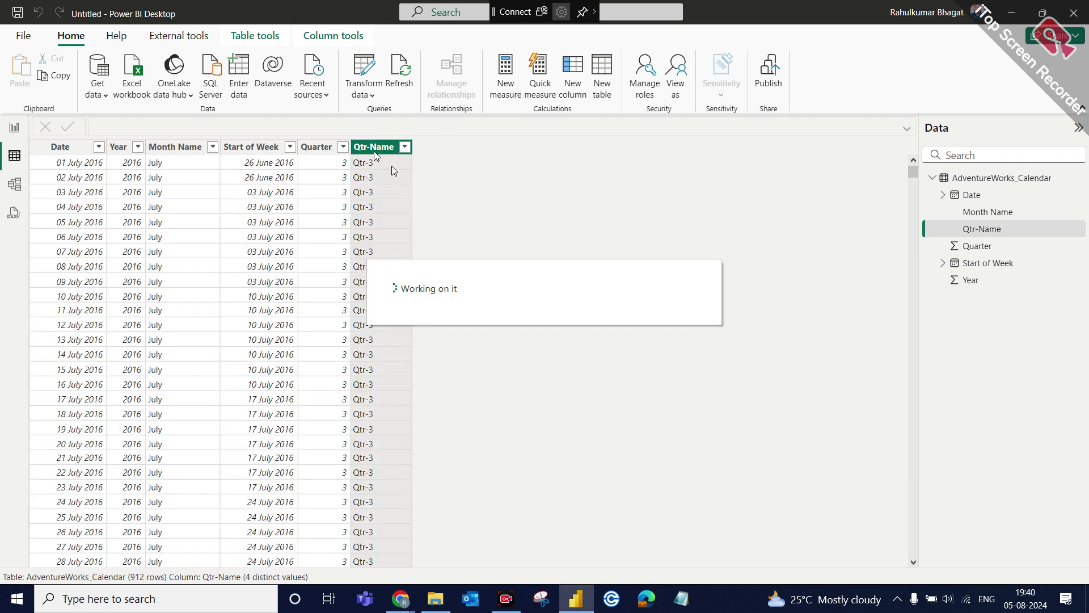
Check the Qtr-Name column and its rename formula in the Power Query Editor, and close the editor.
left_click(366, 71)
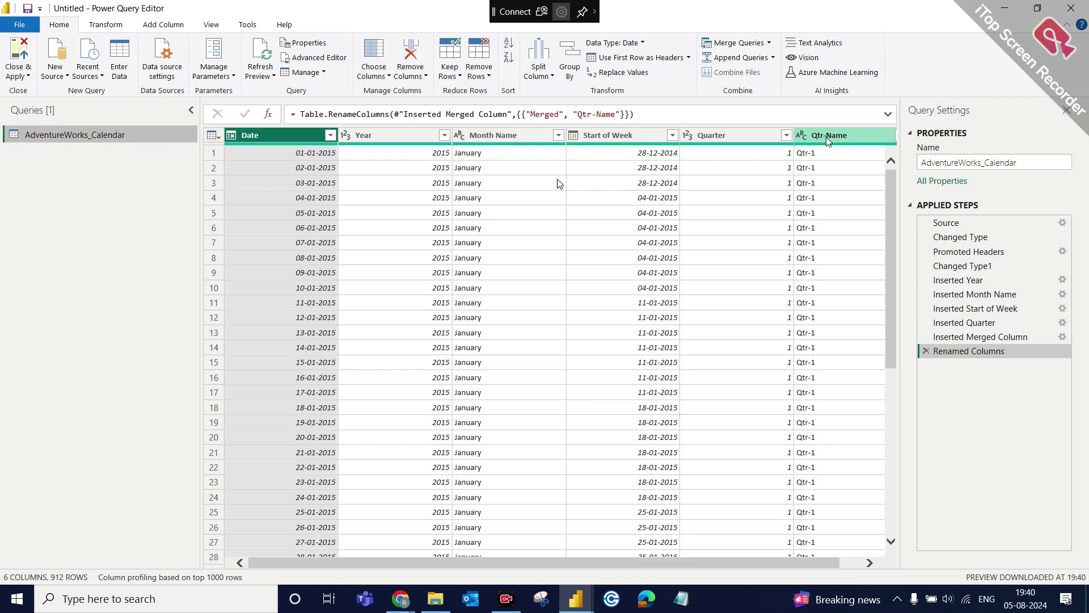
mouse_move(597, 148)
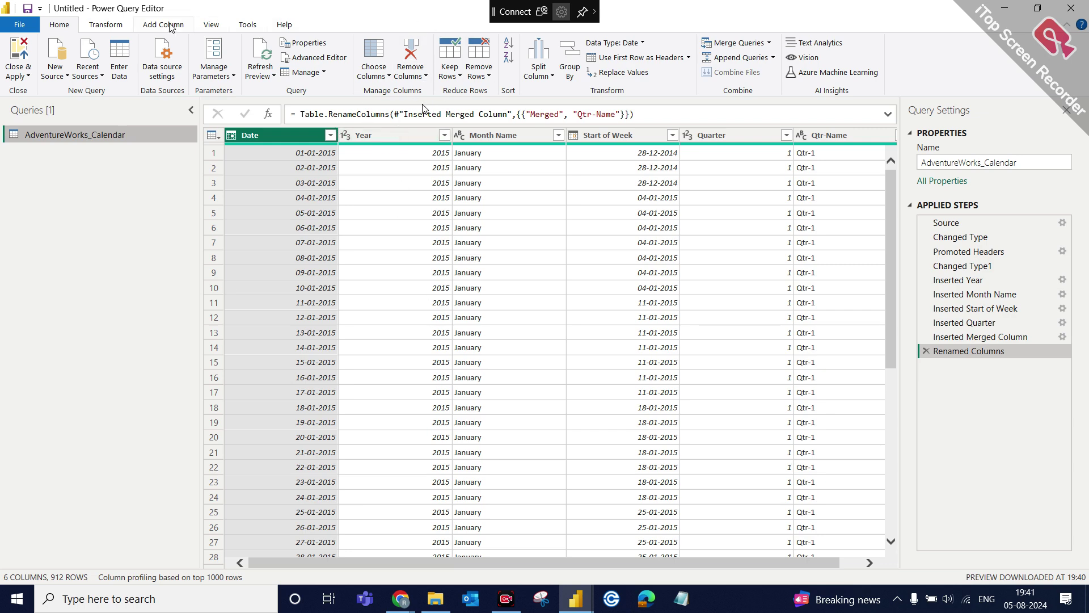
left_click(1069, 5)
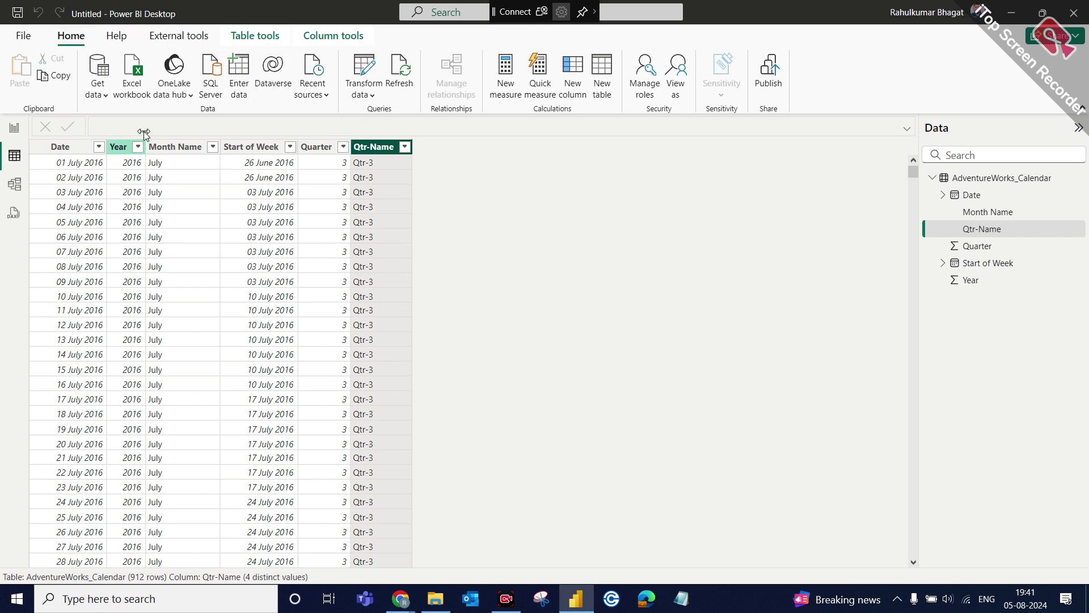
Add the calculated column year new = YEAR(AdventureWorks_Calendar[Date]) and expand its formula for viewing.
left_click(325, 35)
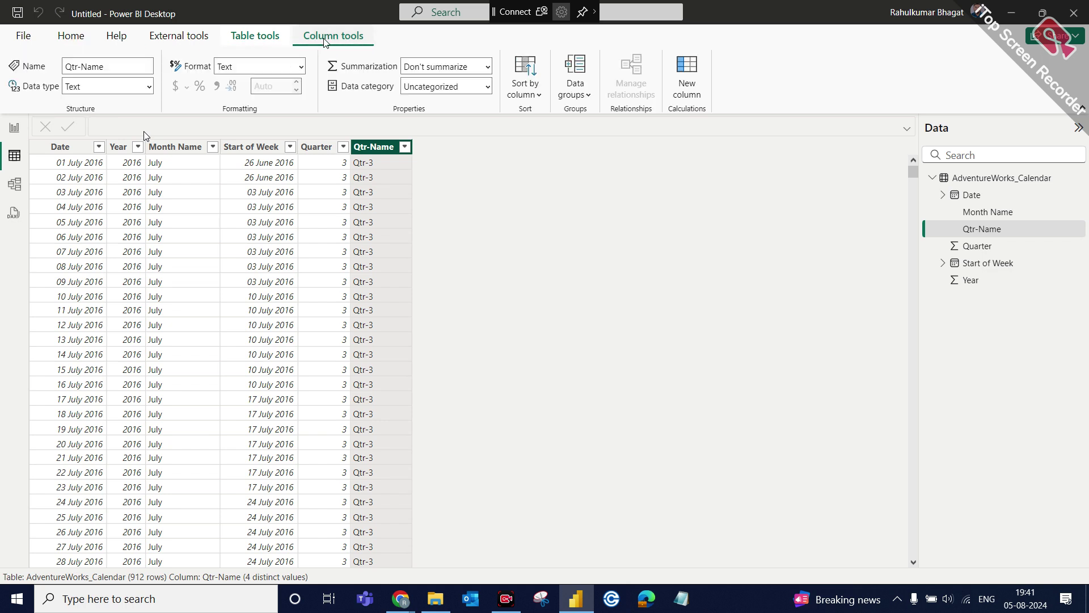
left_click(692, 85)
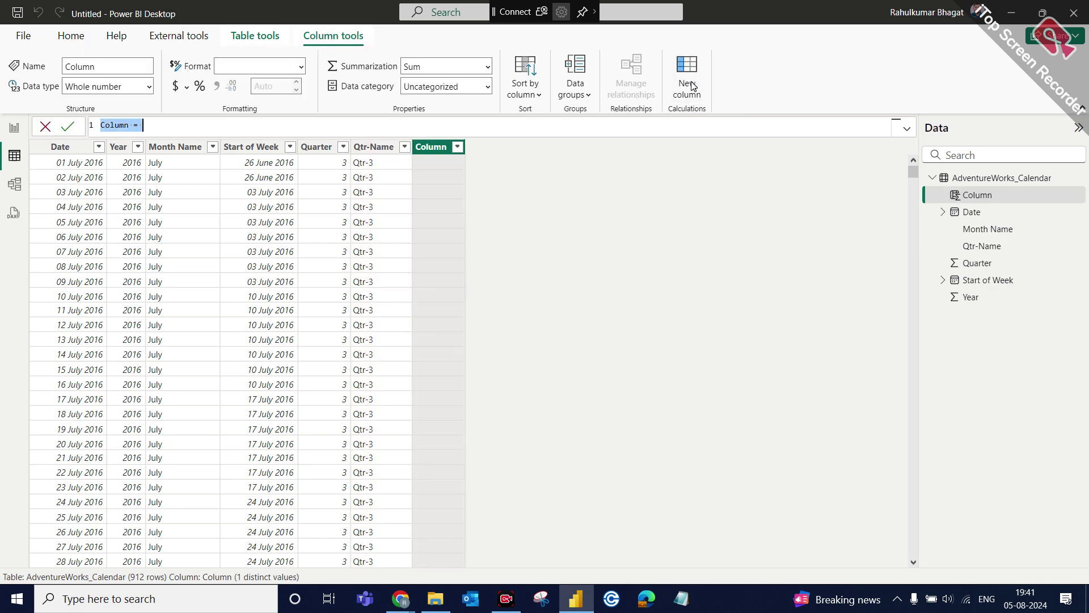
type("year new = yrae")
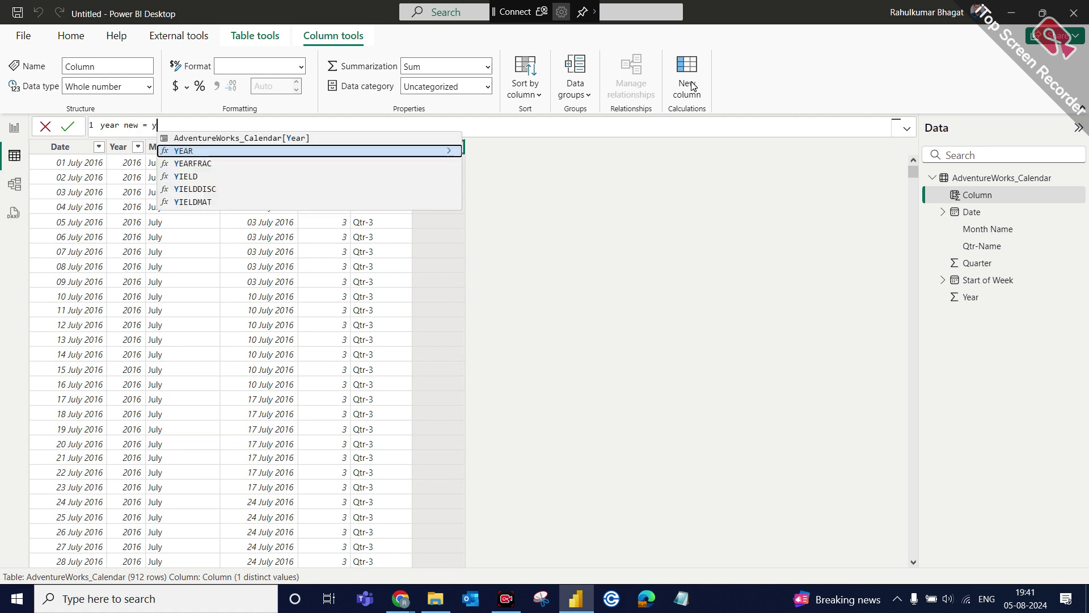
key("BackSpace")
key("BackSpace")
key("Tab")
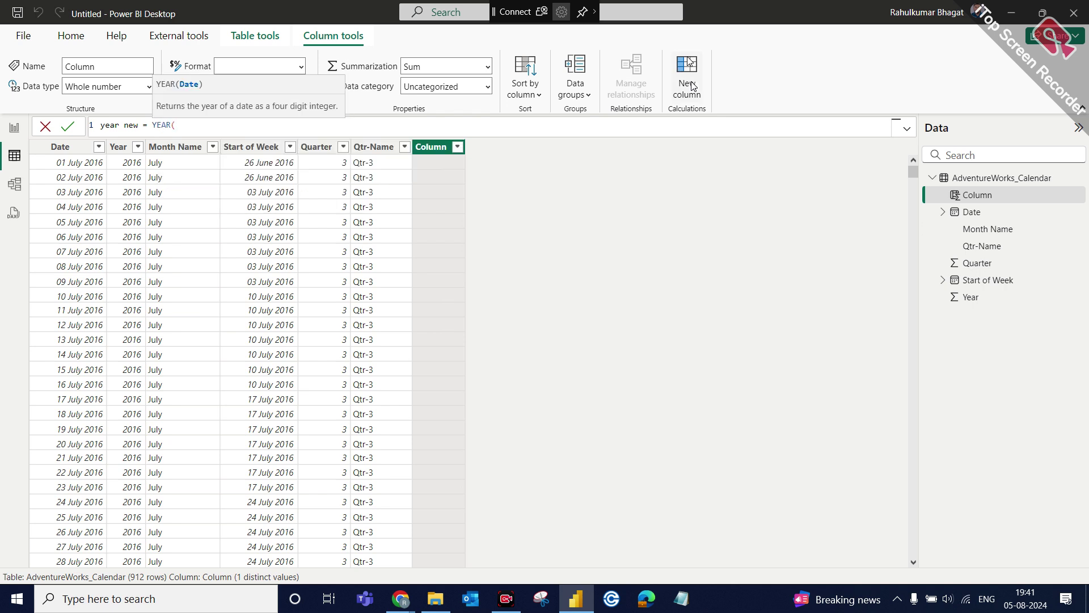
type("cale")
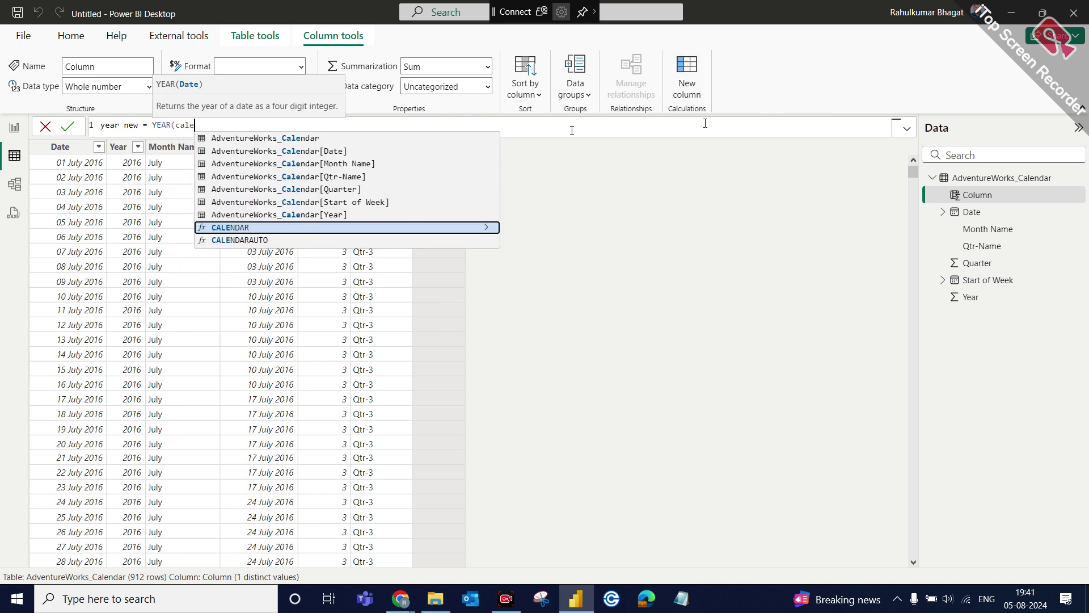
left_click(336, 151)
type(")")
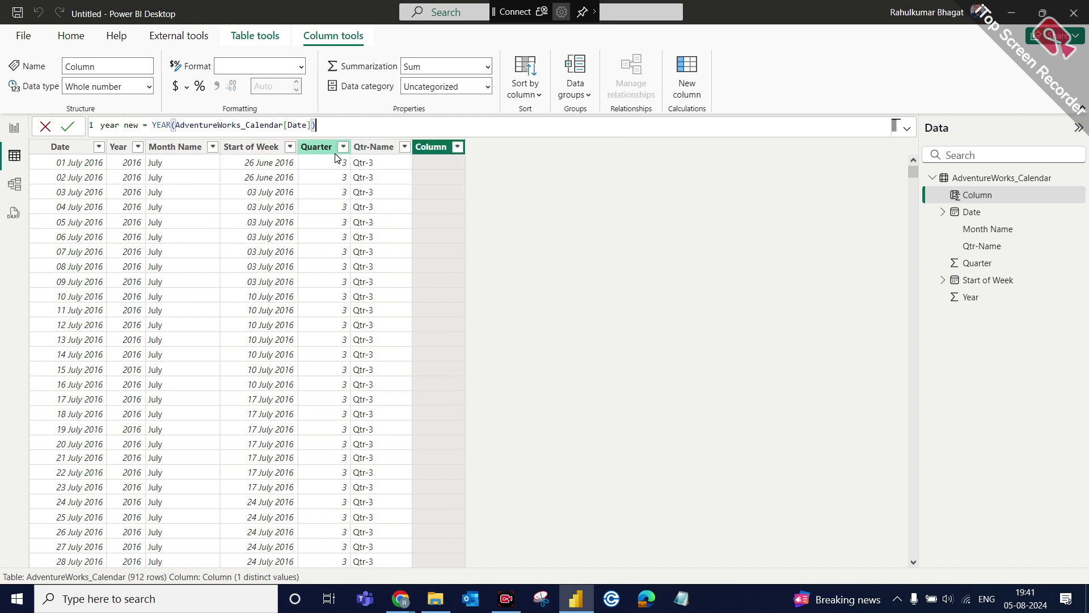
key("Return")
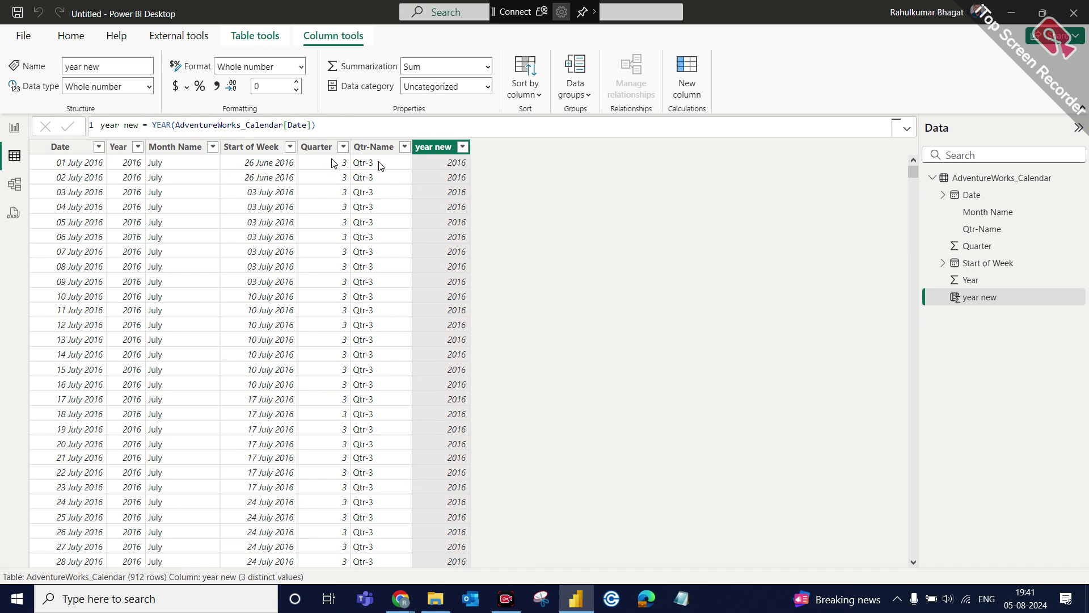
left_click(907, 129)
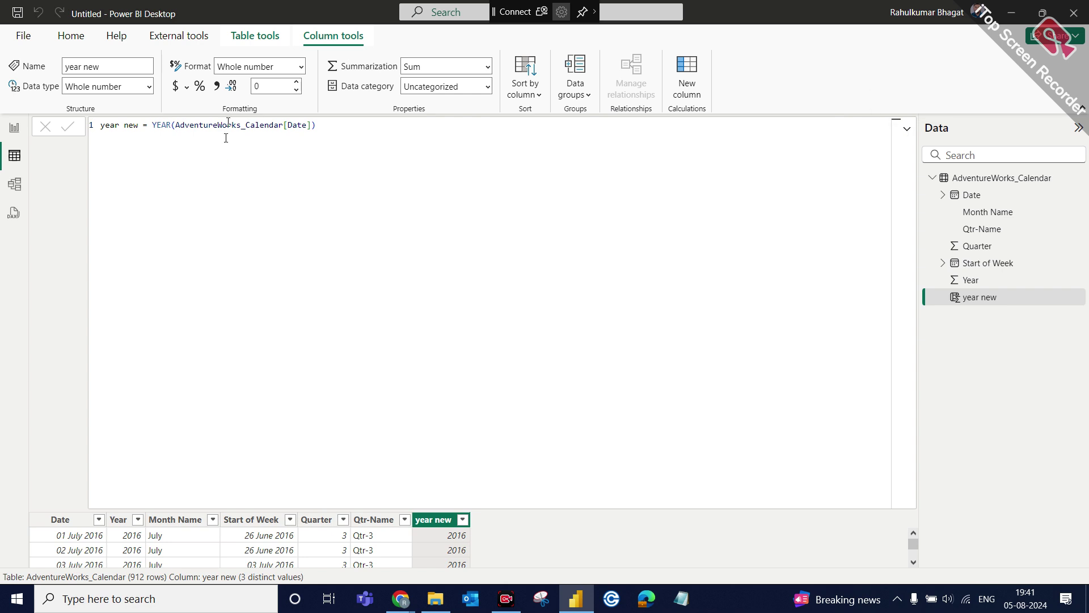
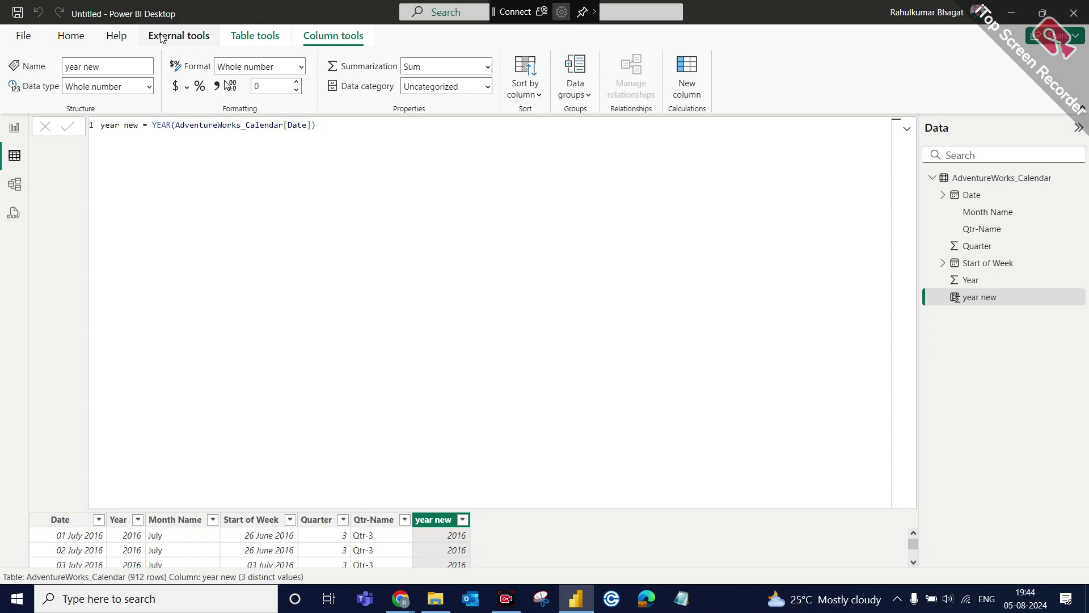
Return to the report canvas and save the file as DA13 PowerBI in the Desktop folder.
left_click(17, 126)
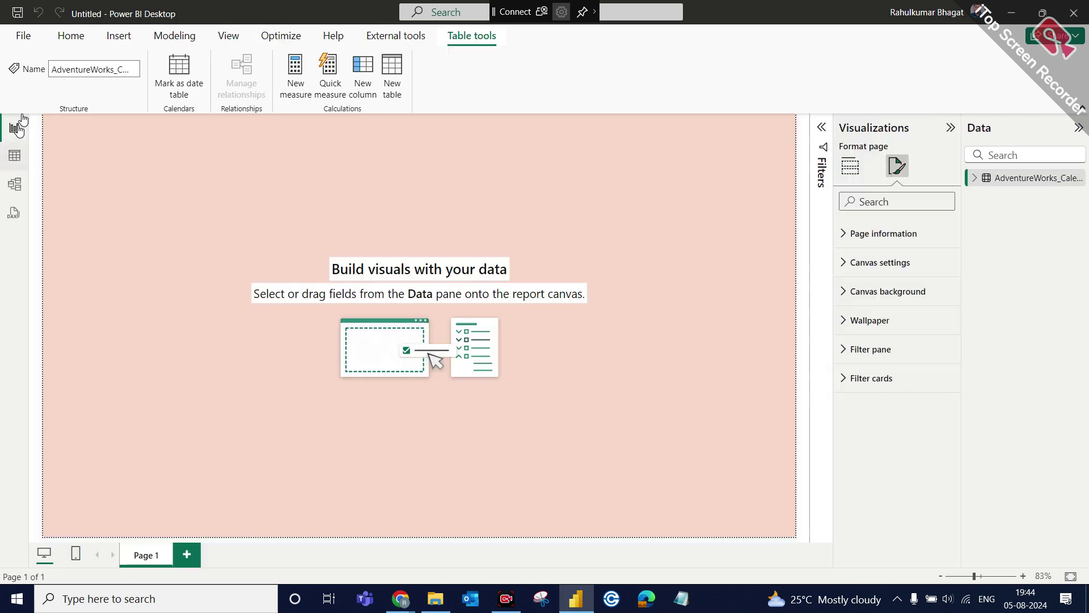
left_click(1004, 176)
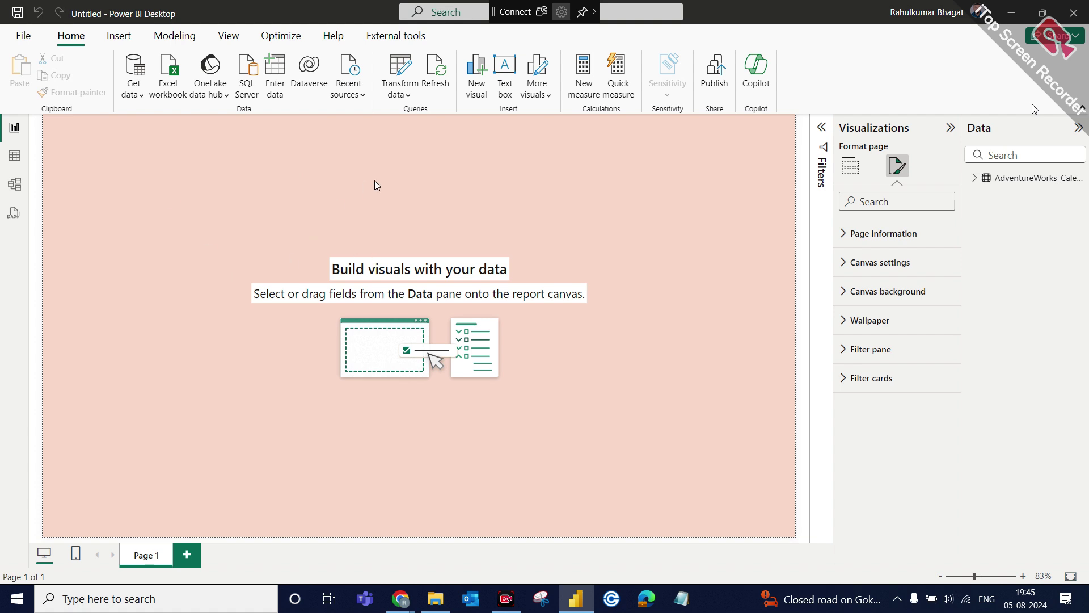
key("ctrl+s")
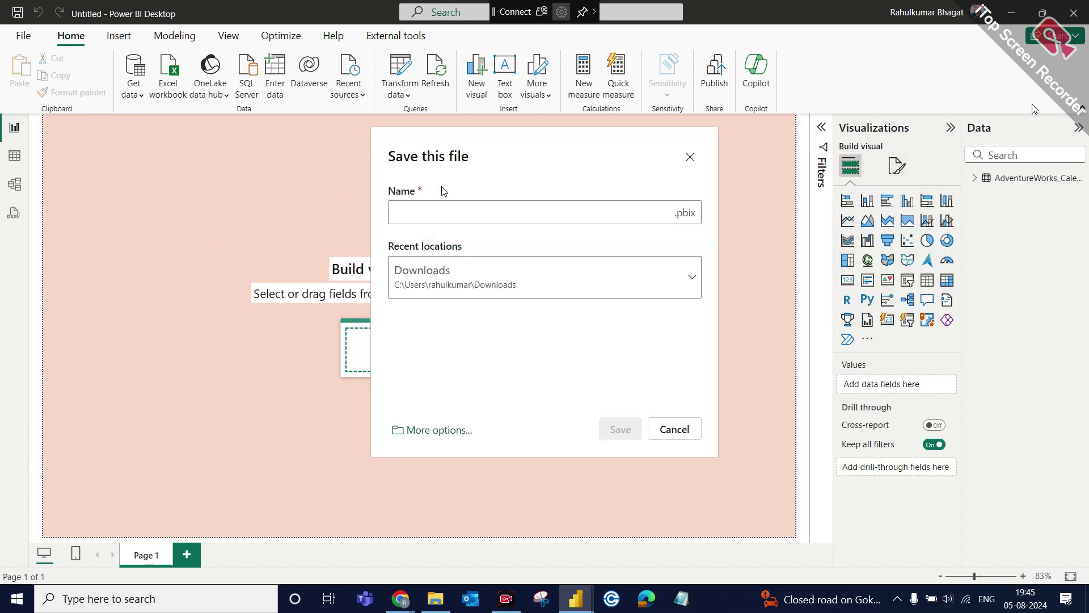
left_click(438, 430)
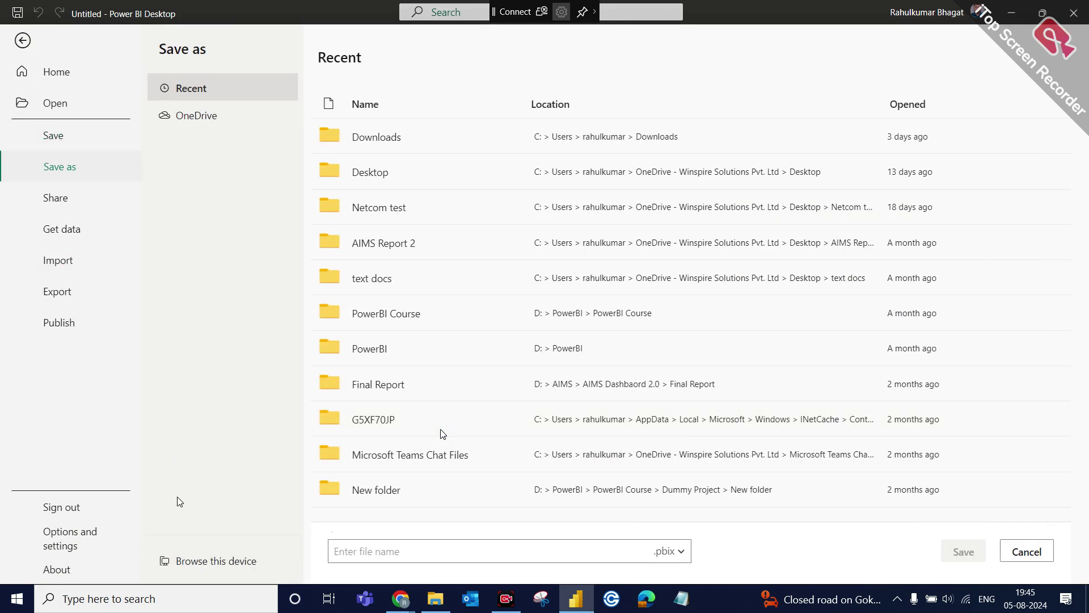
left_click(220, 561)
left_click(49, 138)
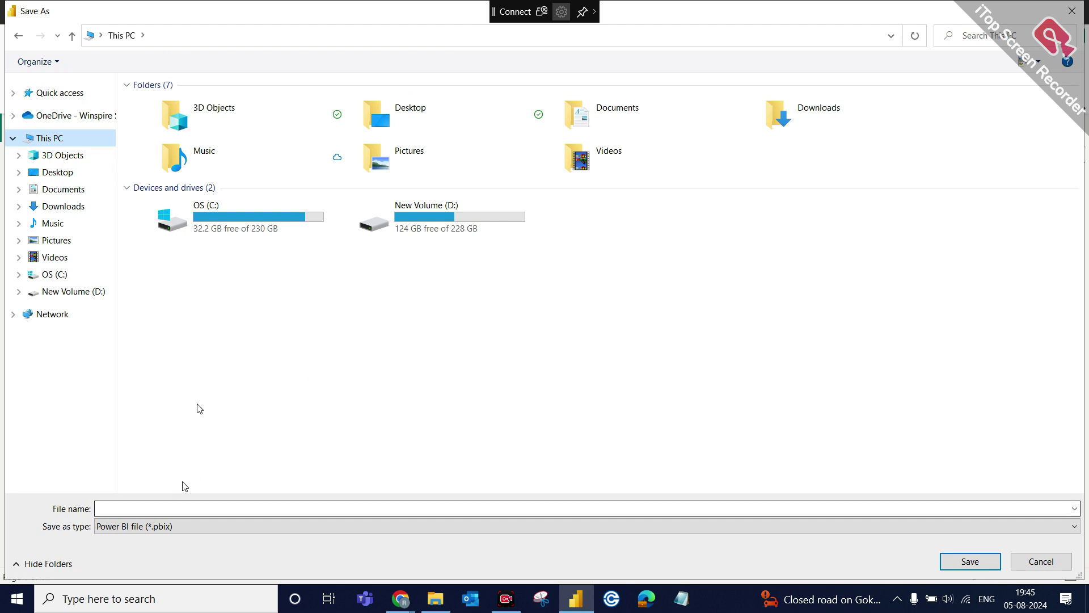
left_click(57, 172)
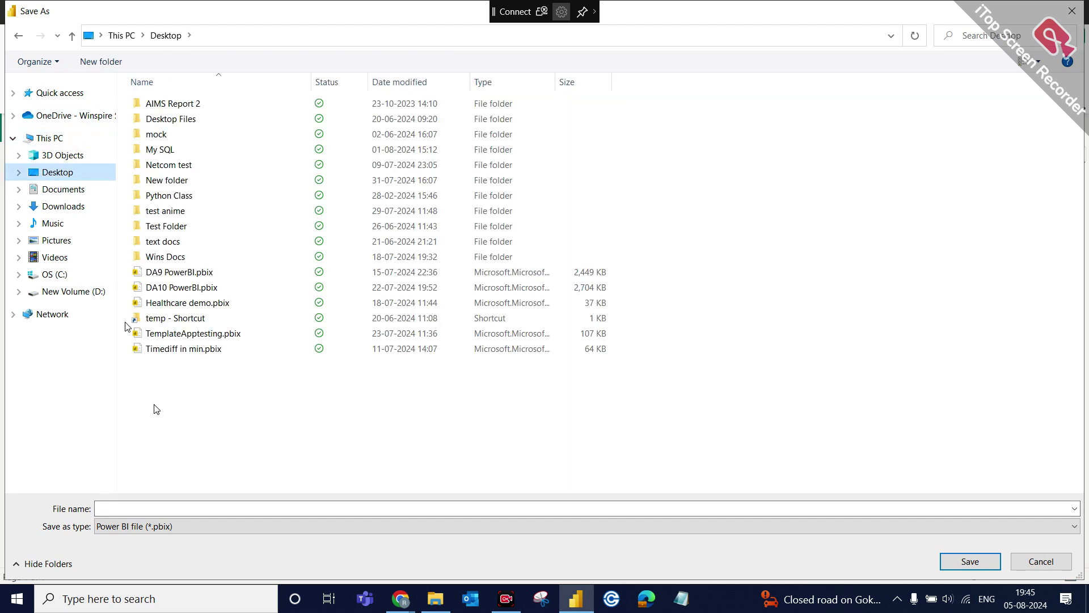
left_click(140, 513)
type("D")
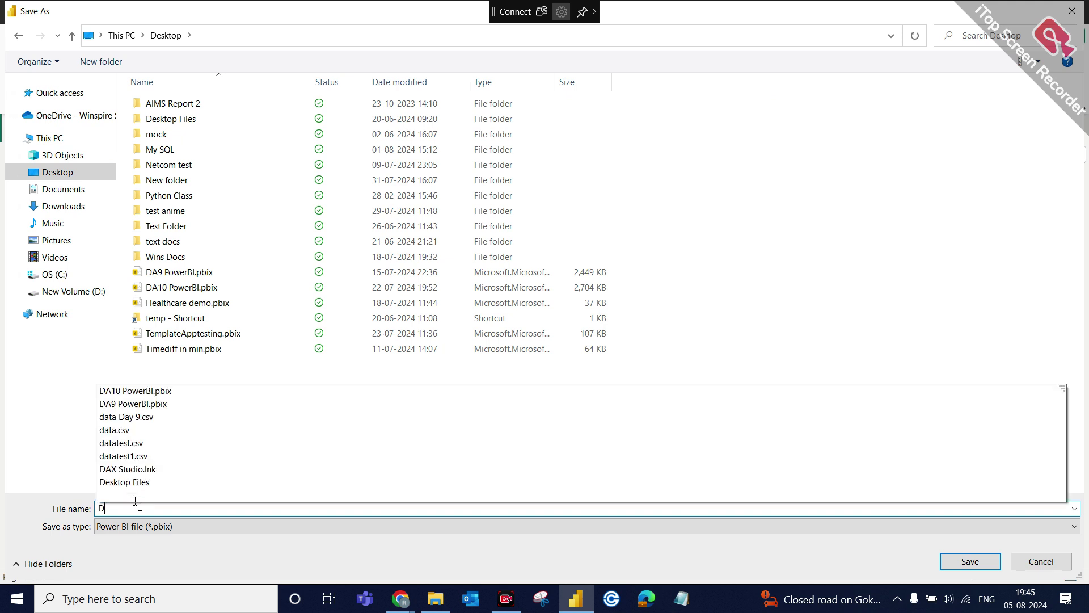
type("A13 PowerBI")
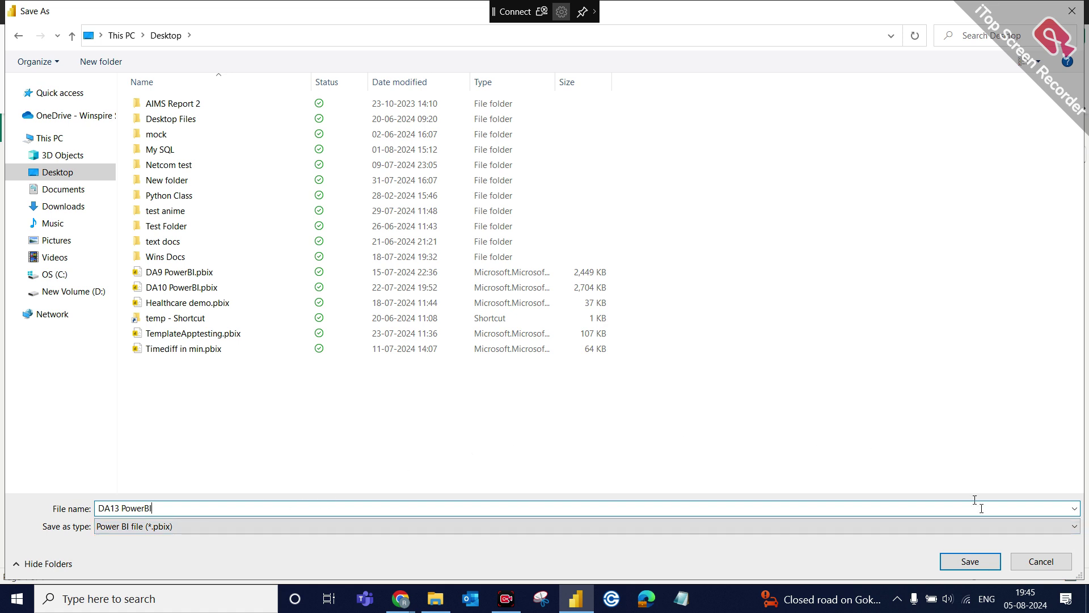
left_click(969, 560)
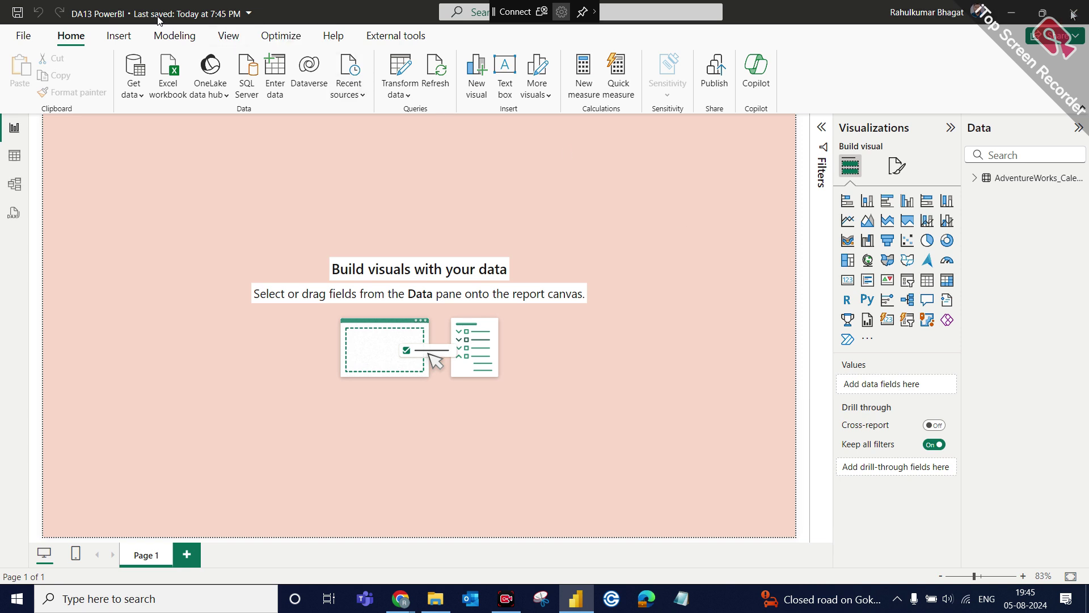
Minimise Power BI Desktop to show the AdventureWorks CSV Files folder in File Explorer.
left_click(1010, 12)
left_click(1007, 13)
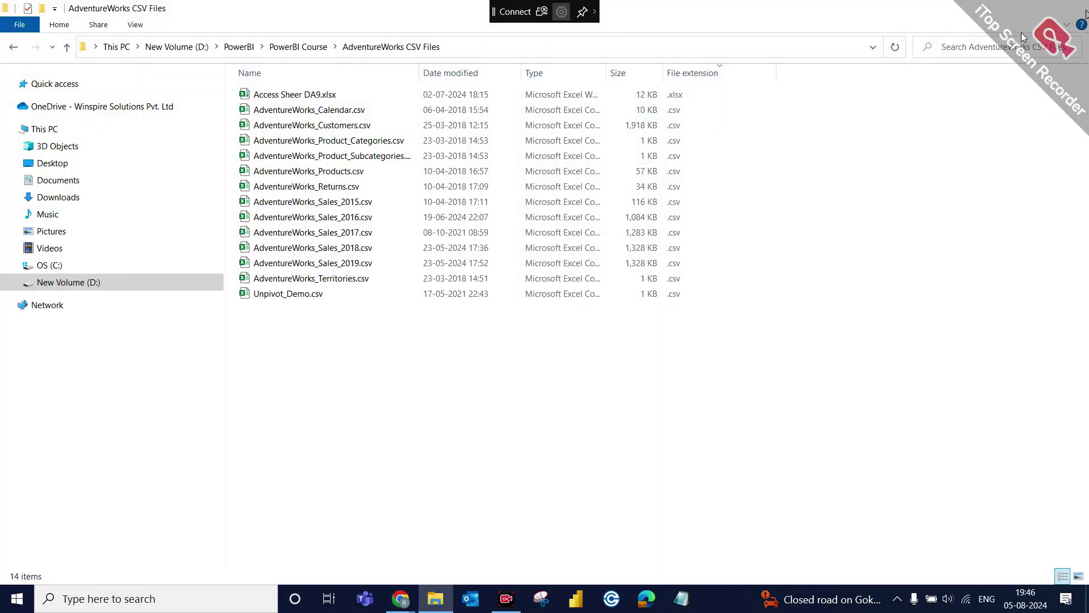
Minimise File Explorer, open DA13 PowerBI.pbix from the desktop and show the AdventureWorks_Calendar rows in Table view.
left_click(1006, 10)
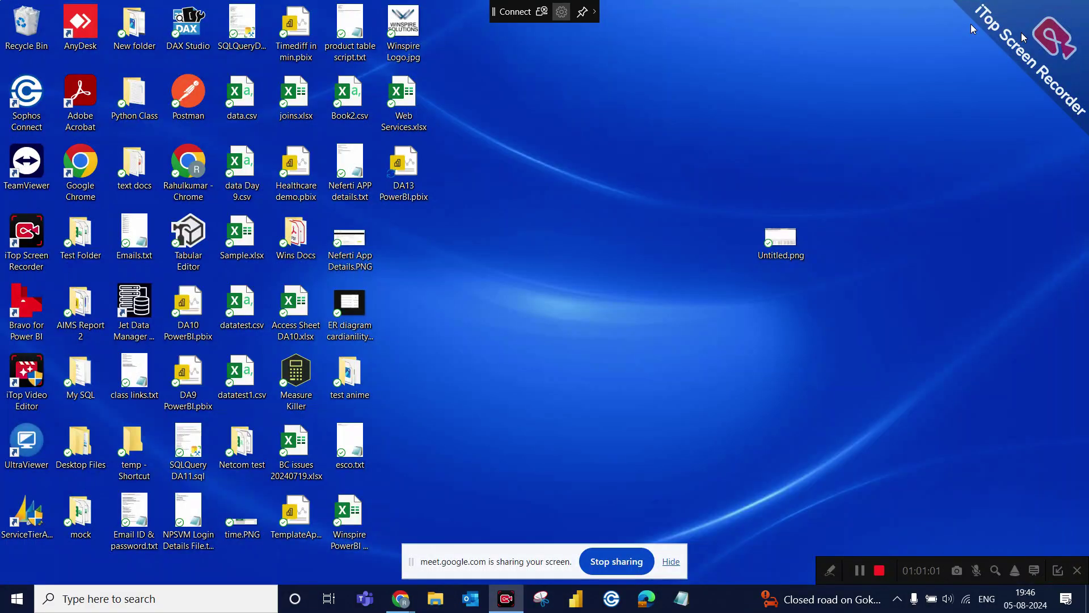
left_click(408, 178)
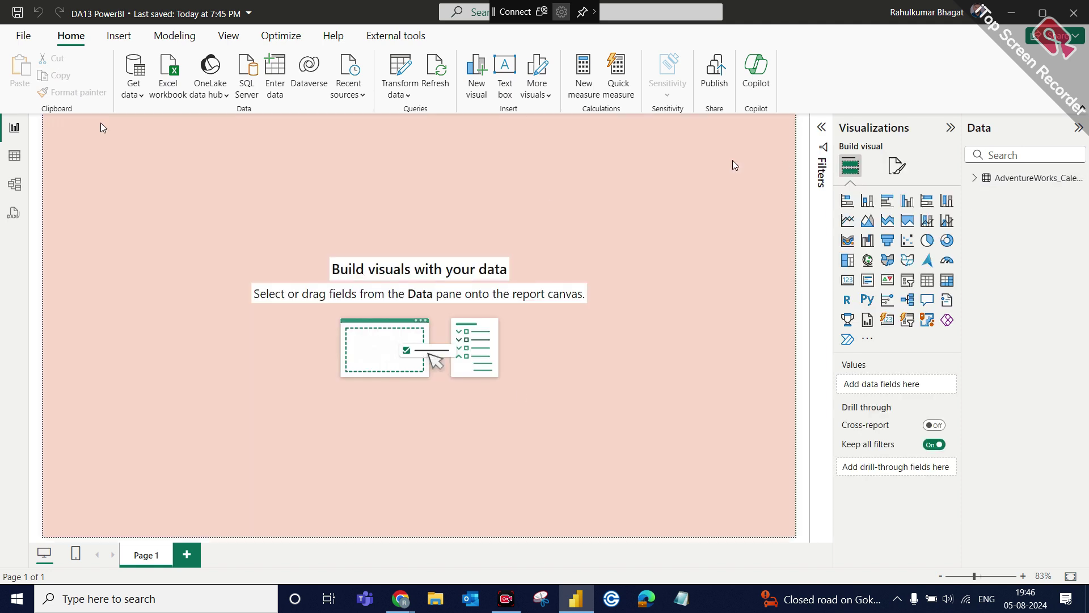
left_click(16, 157)
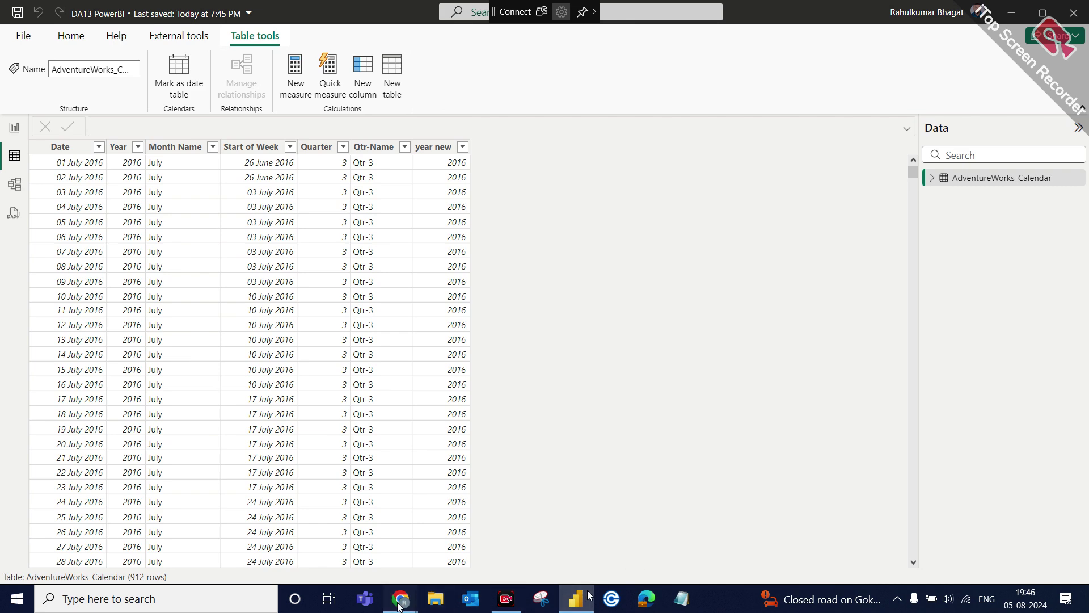
Switch to the Google Meet call in Chrome and show the list of people in the meeting.
mouse_move(385, 586)
left_click(373, 562)
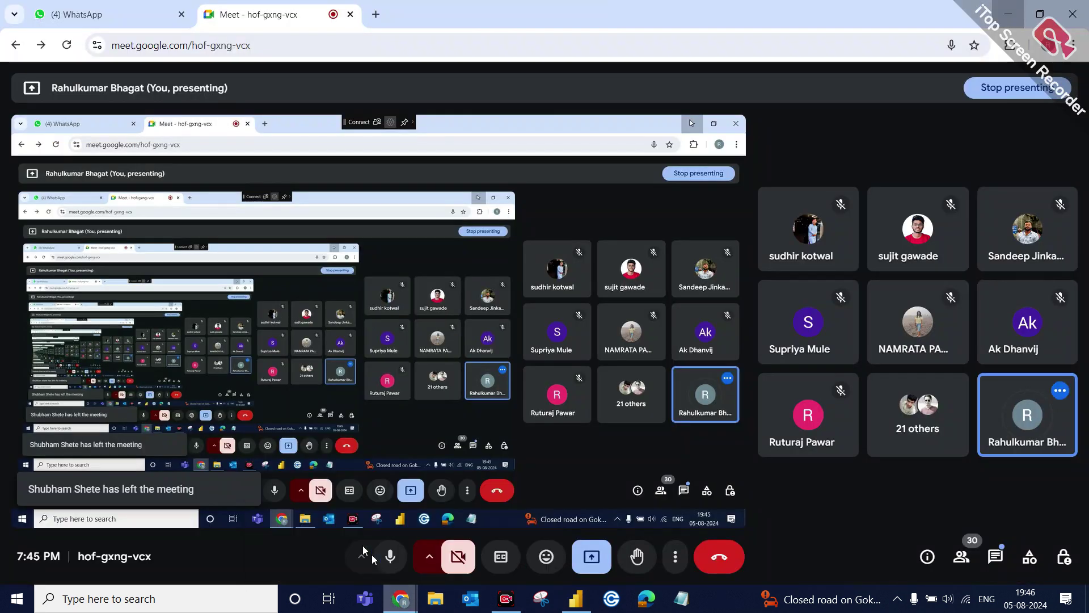
left_click(962, 557)
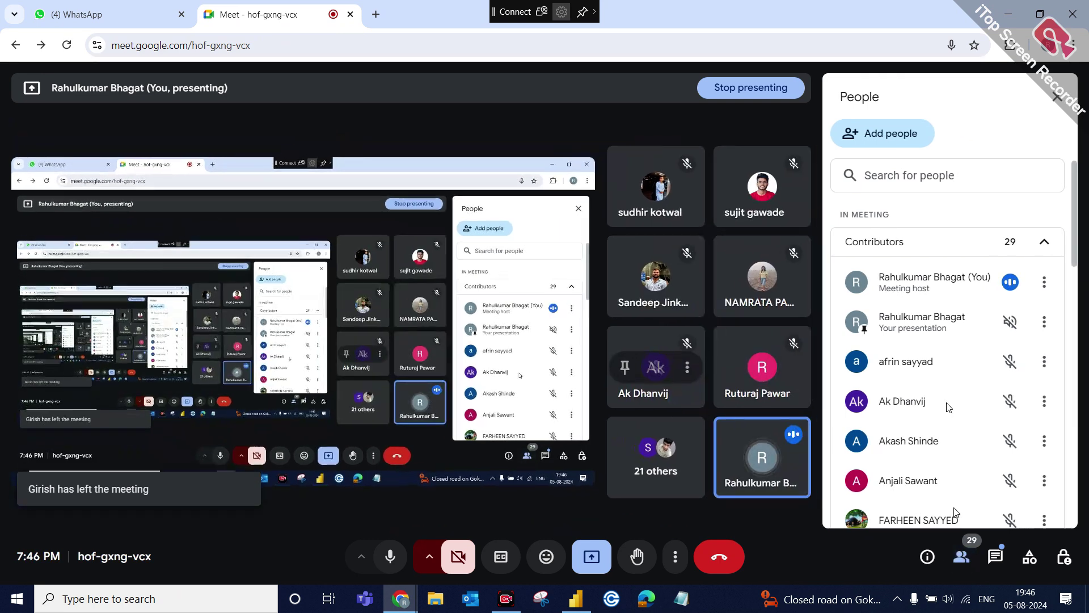
Capture the first nine attendees below the host in the meeting's people list with Snipping Tool.
scroll(949, 407, "down", 2)
scroll(949, 407, "up", 2)
scroll(949, 408, "down", 1)
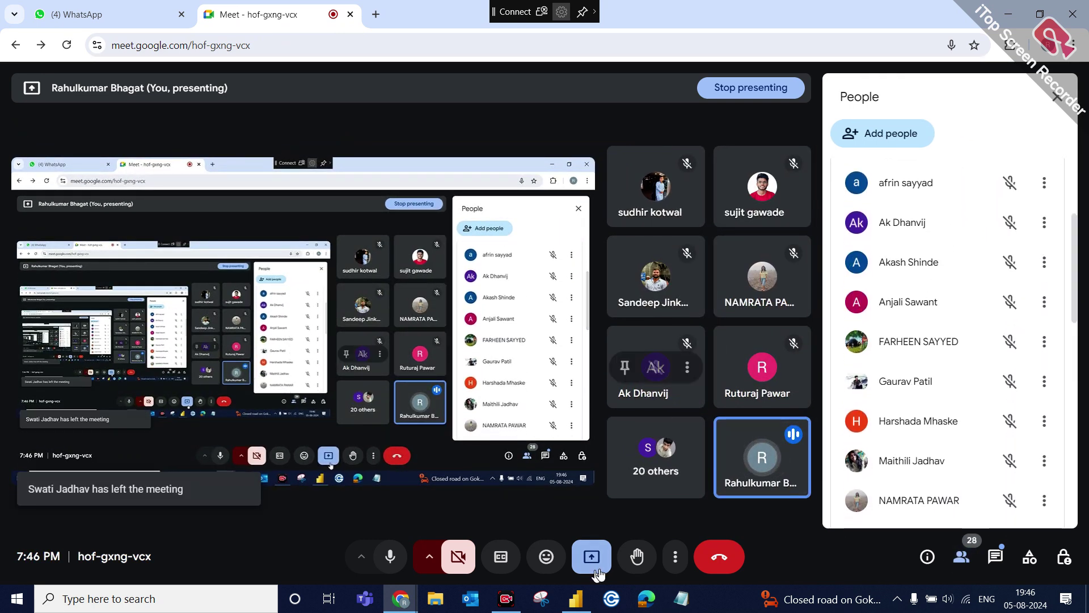
left_click(542, 598)
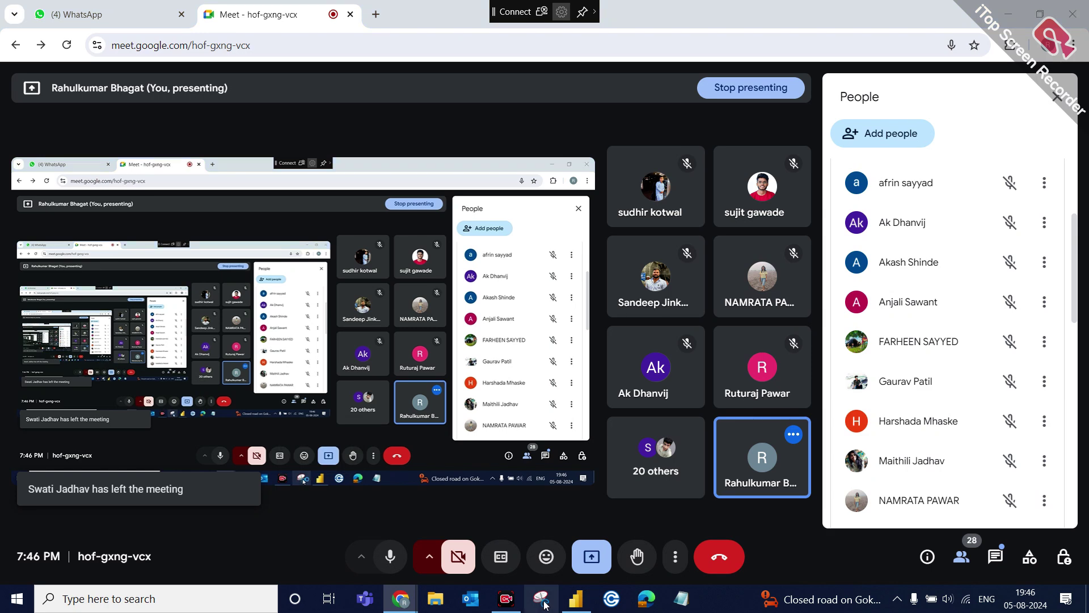
left_click(377, 108)
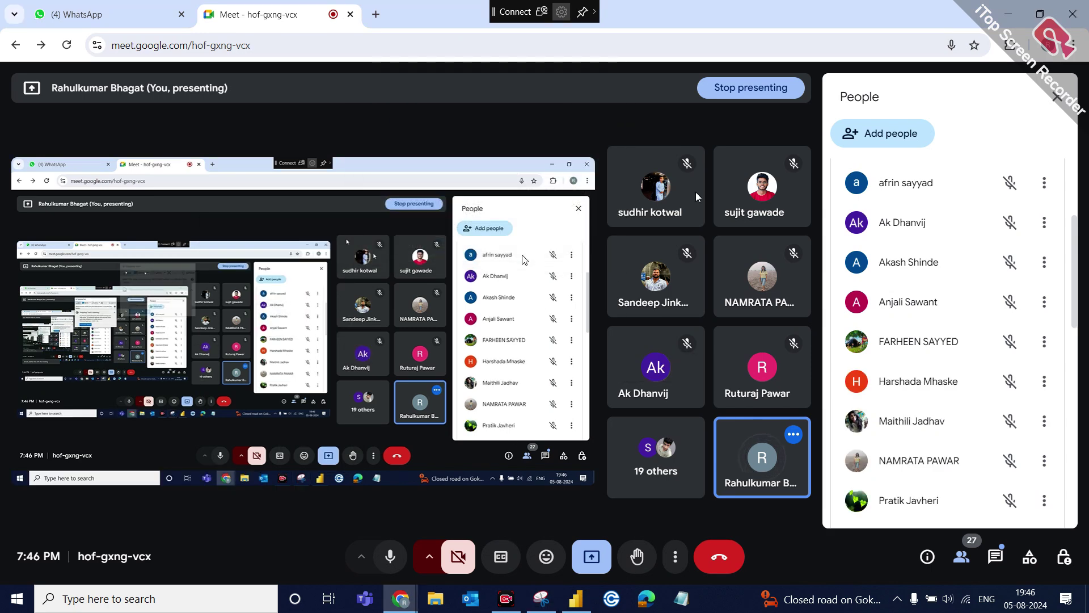
left_click_drag(843, 158, 1052, 518)
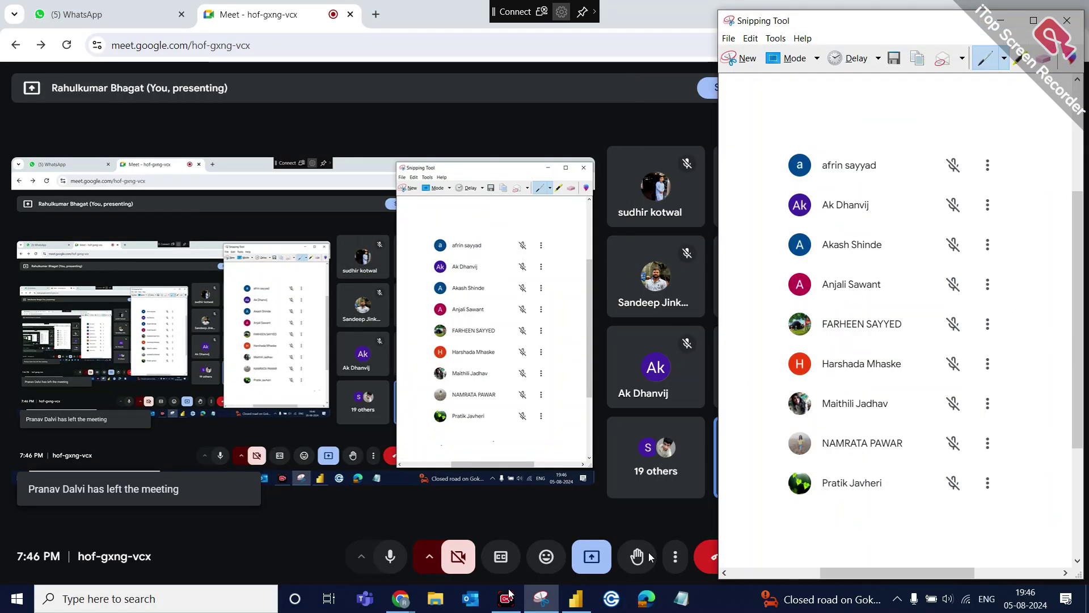
Open Paint, paste the captured attendee list onto the blank canvas and minimise the Paint window.
left_click(193, 605)
type("ai")
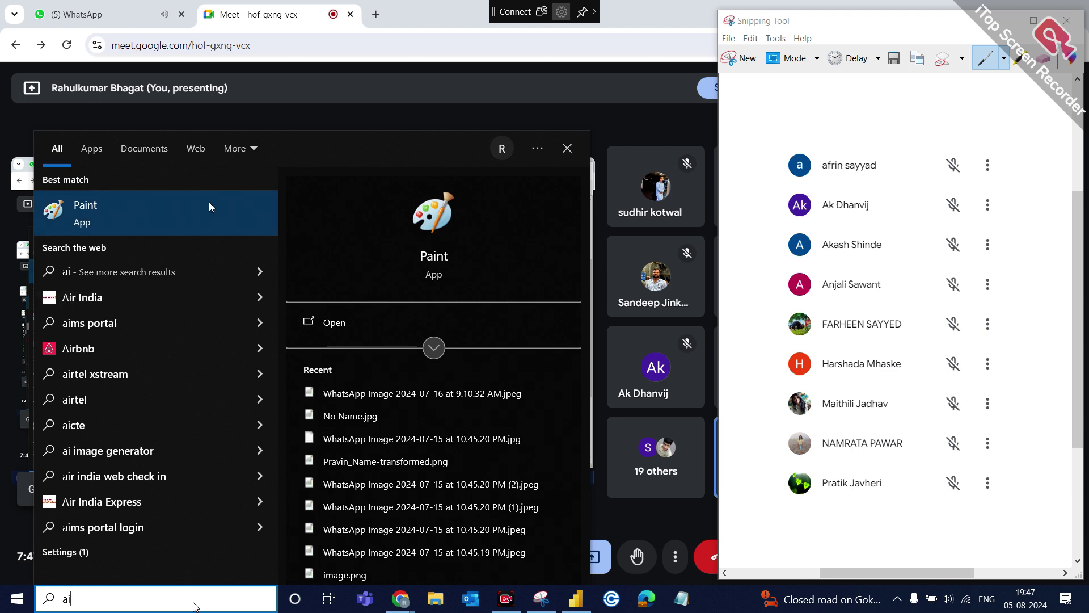
left_click(209, 203)
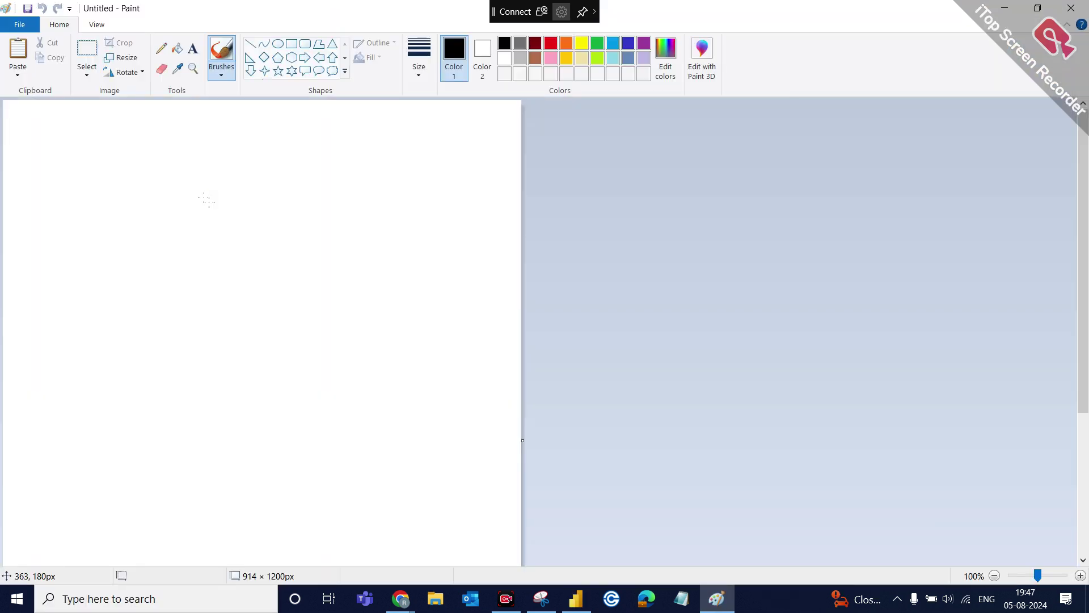
key("ctrl+v")
left_click(1005, 8)
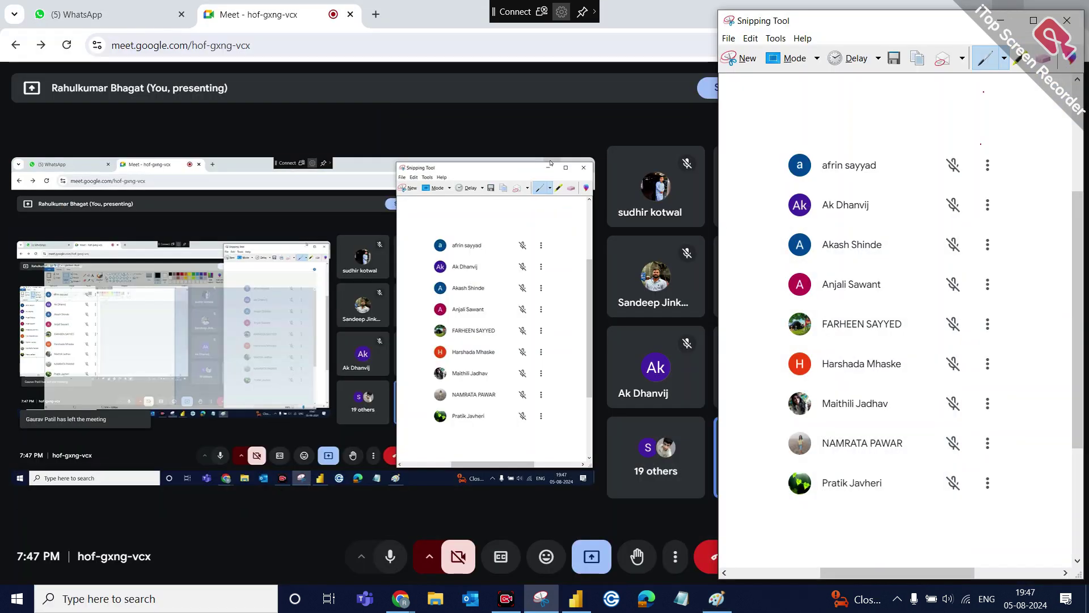
Minimise Snipping Tool and capture the next nine attendees further down the meeting's people list as a new snip.
left_click(1000, 20)
scroll(969, 374, "down", 2)
scroll(969, 375, "down", 5)
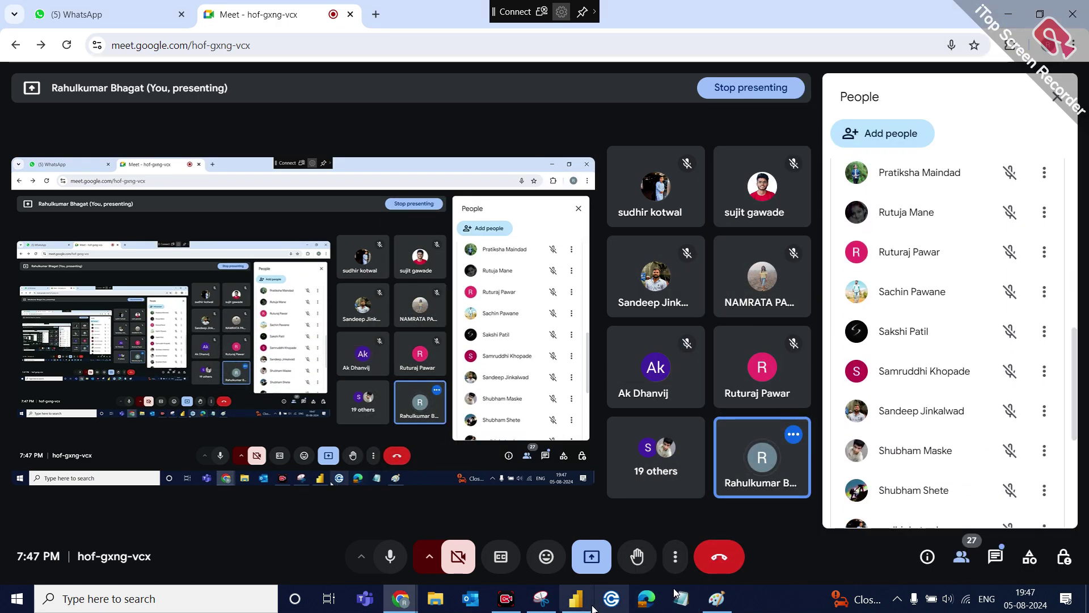
left_click(542, 600)
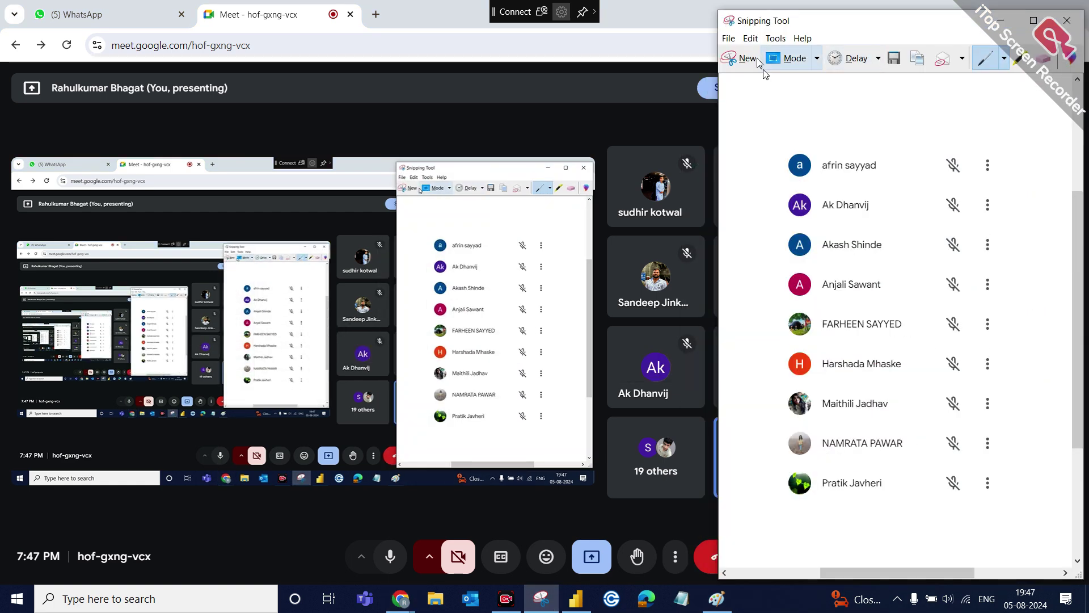
left_click(731, 93)
left_click_drag(837, 153, 1054, 514)
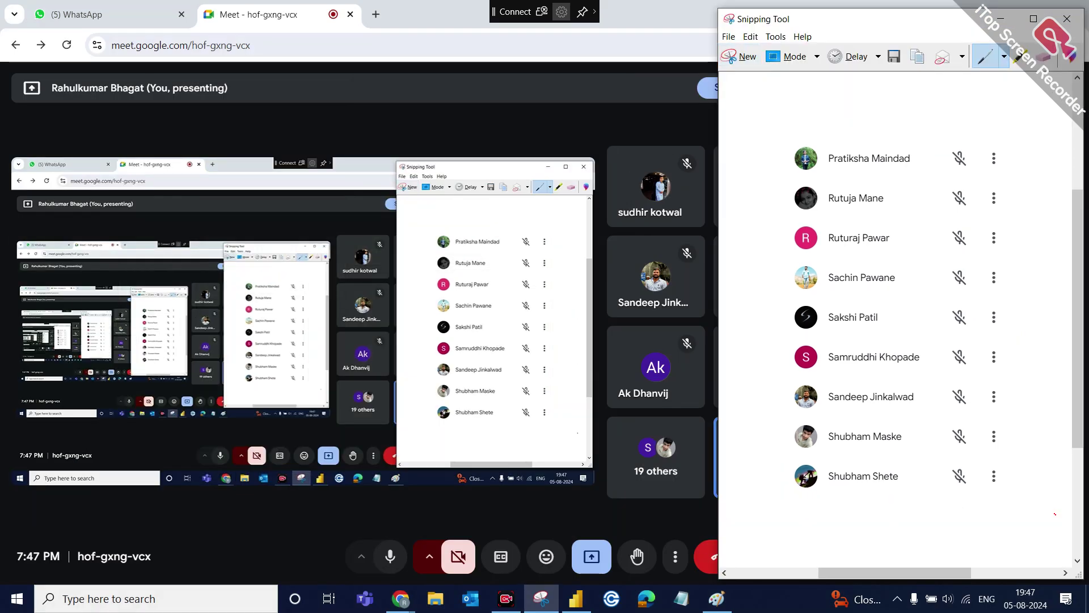
Paste the second attendee snip into Paint, place it to the right of the first list and minimise Paint.
left_click(715, 597)
key("ctrl+v")
left_click_drag(139, 278, 371, 287)
left_click(514, 340)
left_click(1009, 13)
Close the old snip and capture the last seven attendees at the end of the meeting's people list.
left_click(1067, 19)
scroll(938, 369, "down", 5)
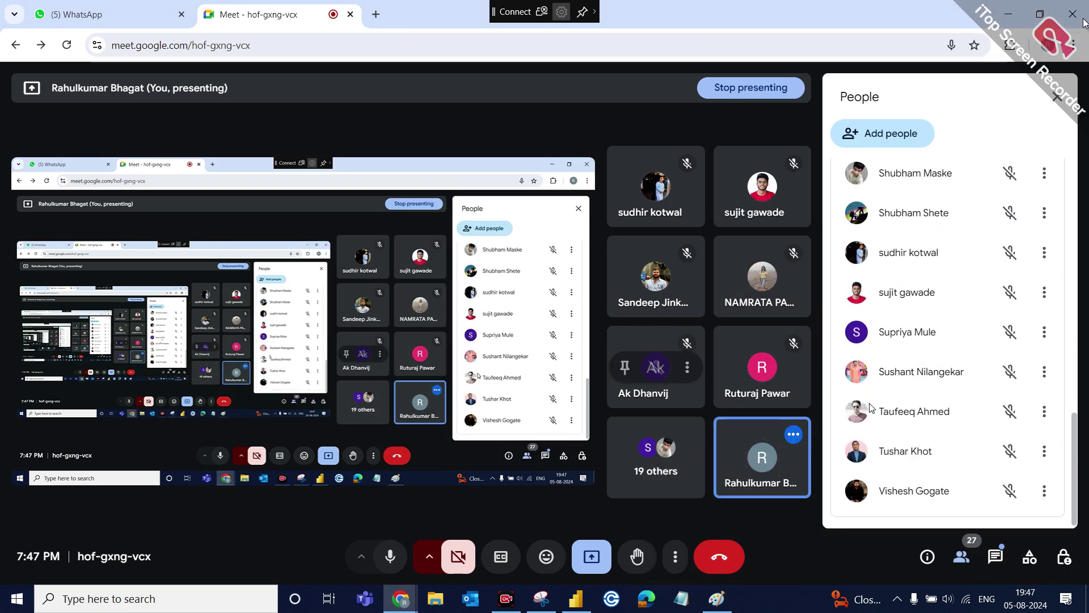
left_click(538, 611)
left_click(741, 51)
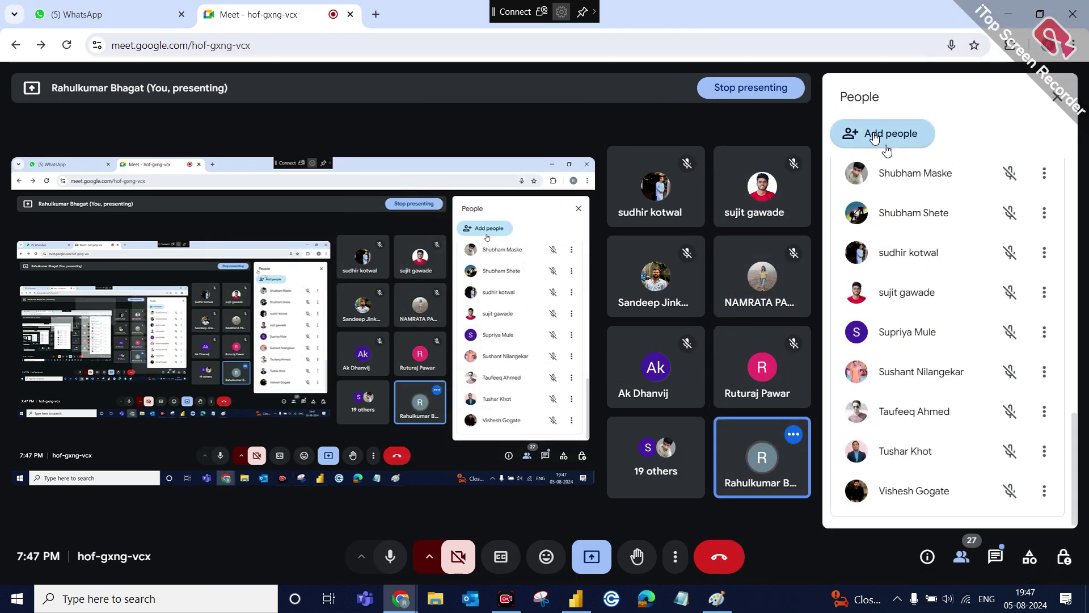
left_click_drag(839, 231, 1072, 522)
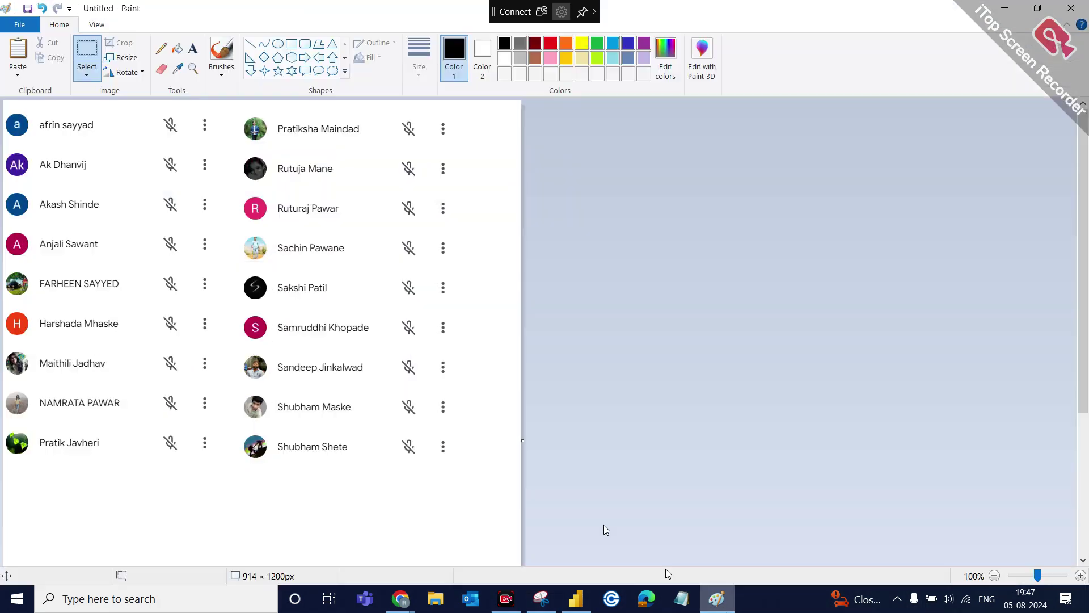
Paste the third attendee snip into Paint and place it below the first column of attendees.
left_click(717, 599)
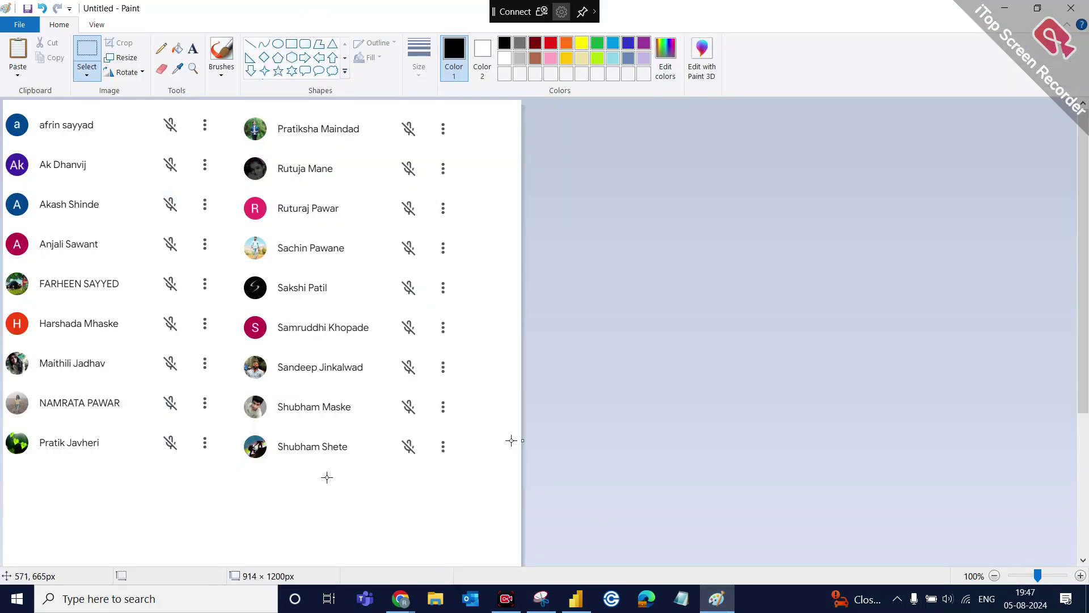
key("ctrl+v")
left_click_drag(146, 214, 151, 544)
scroll(150, 544, "down", 3)
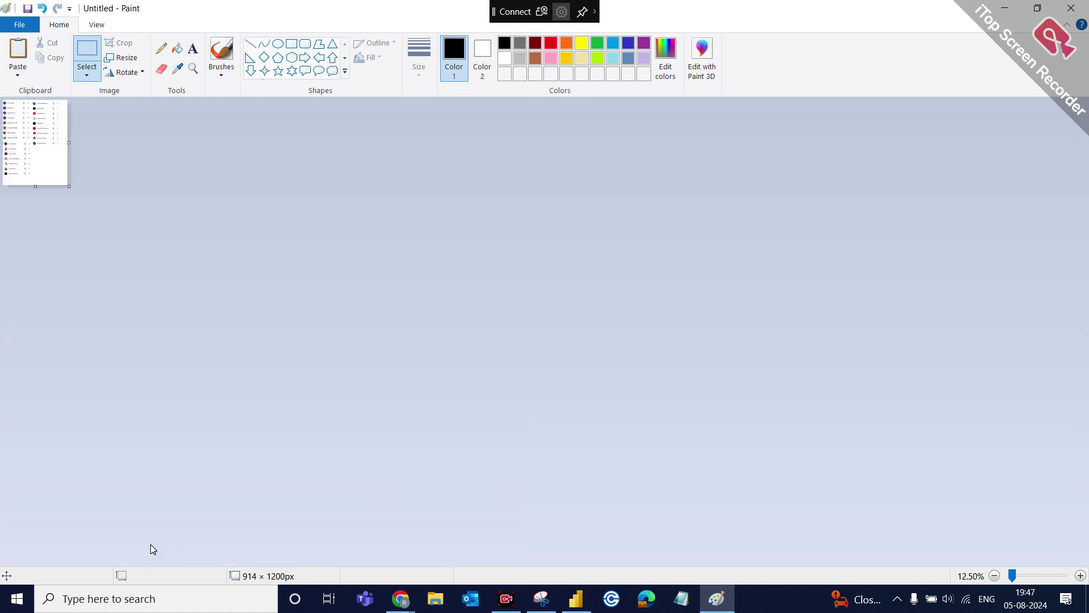
scroll(150, 544, "up", 3)
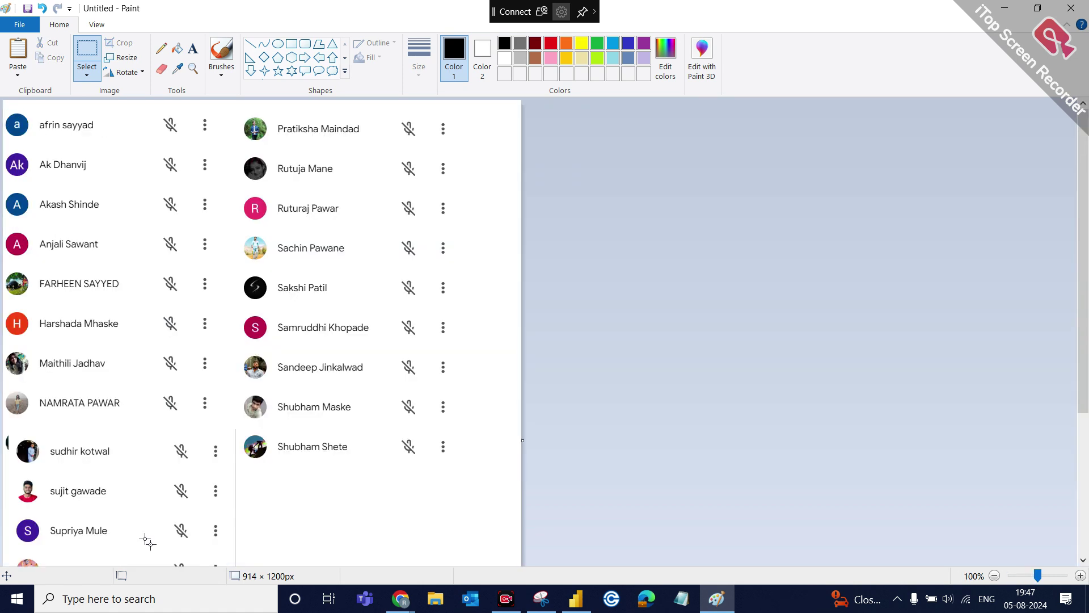
left_click_drag(132, 480, 149, 550)
left_click(162, 534)
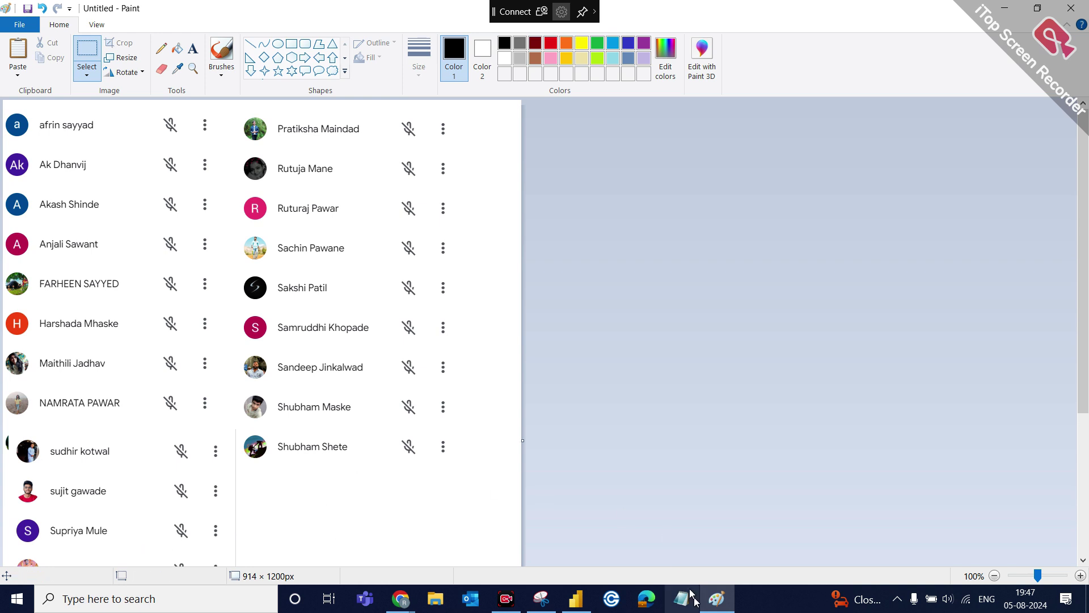
Minimise Paint and Snipping Tool to return to the Google Meet call.
left_click(716, 598)
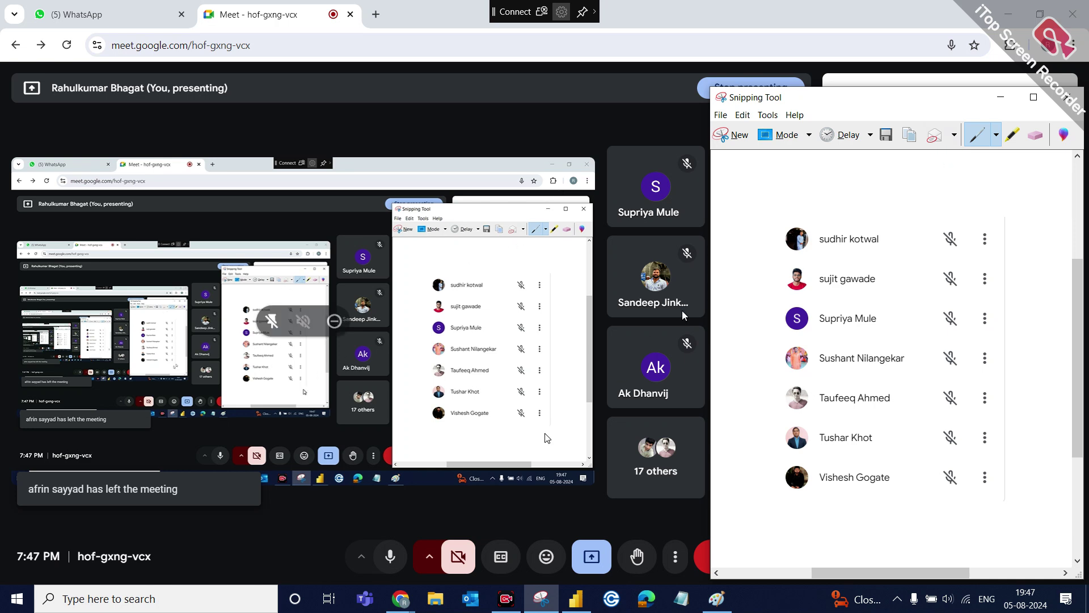
left_click(506, 598)
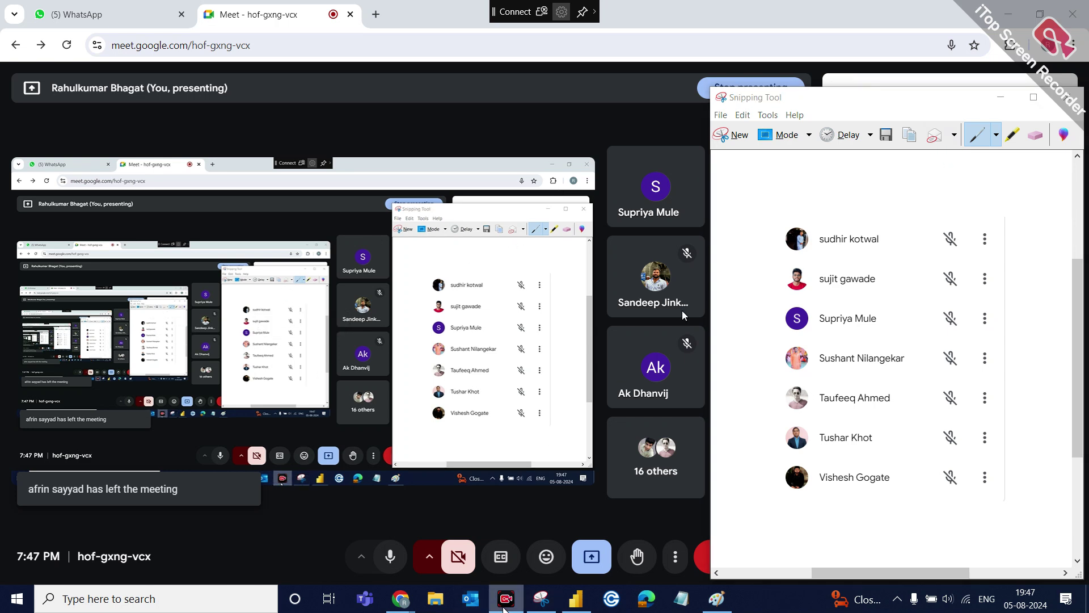
left_click(999, 102)
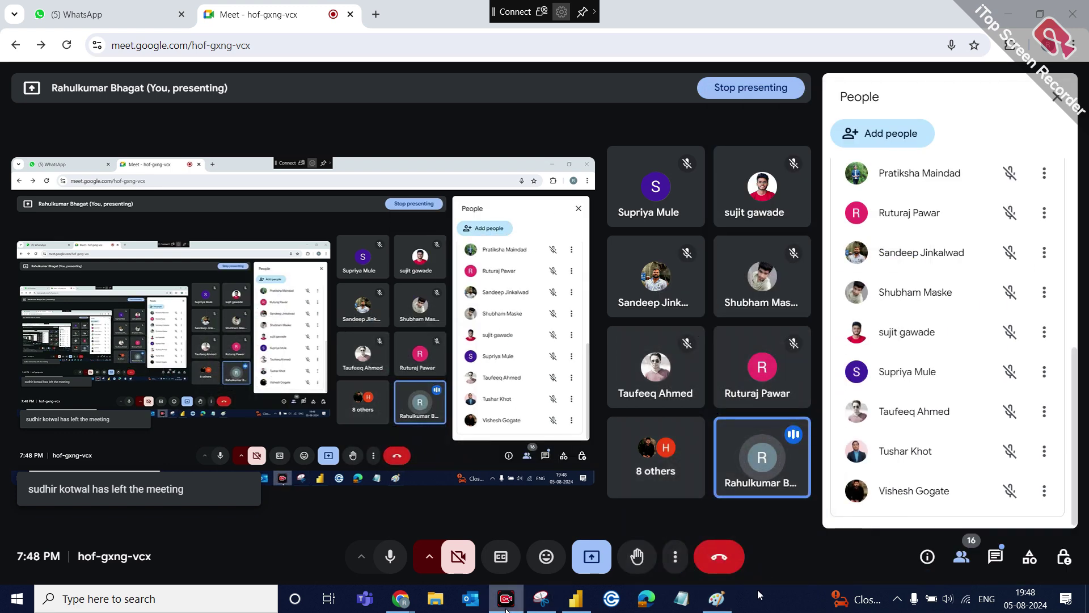
mouse_move(852, 574)
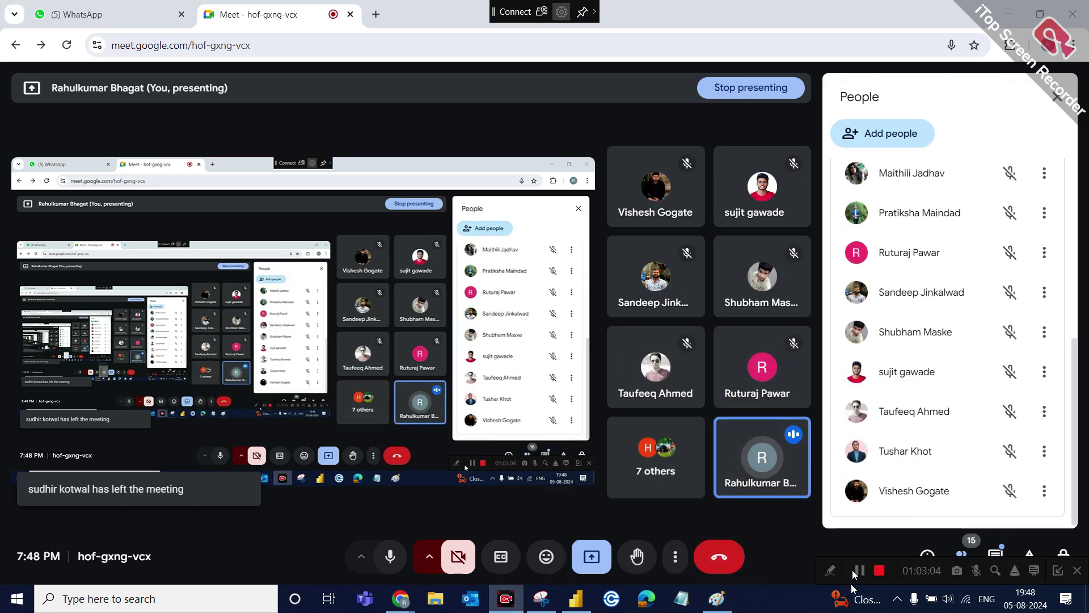